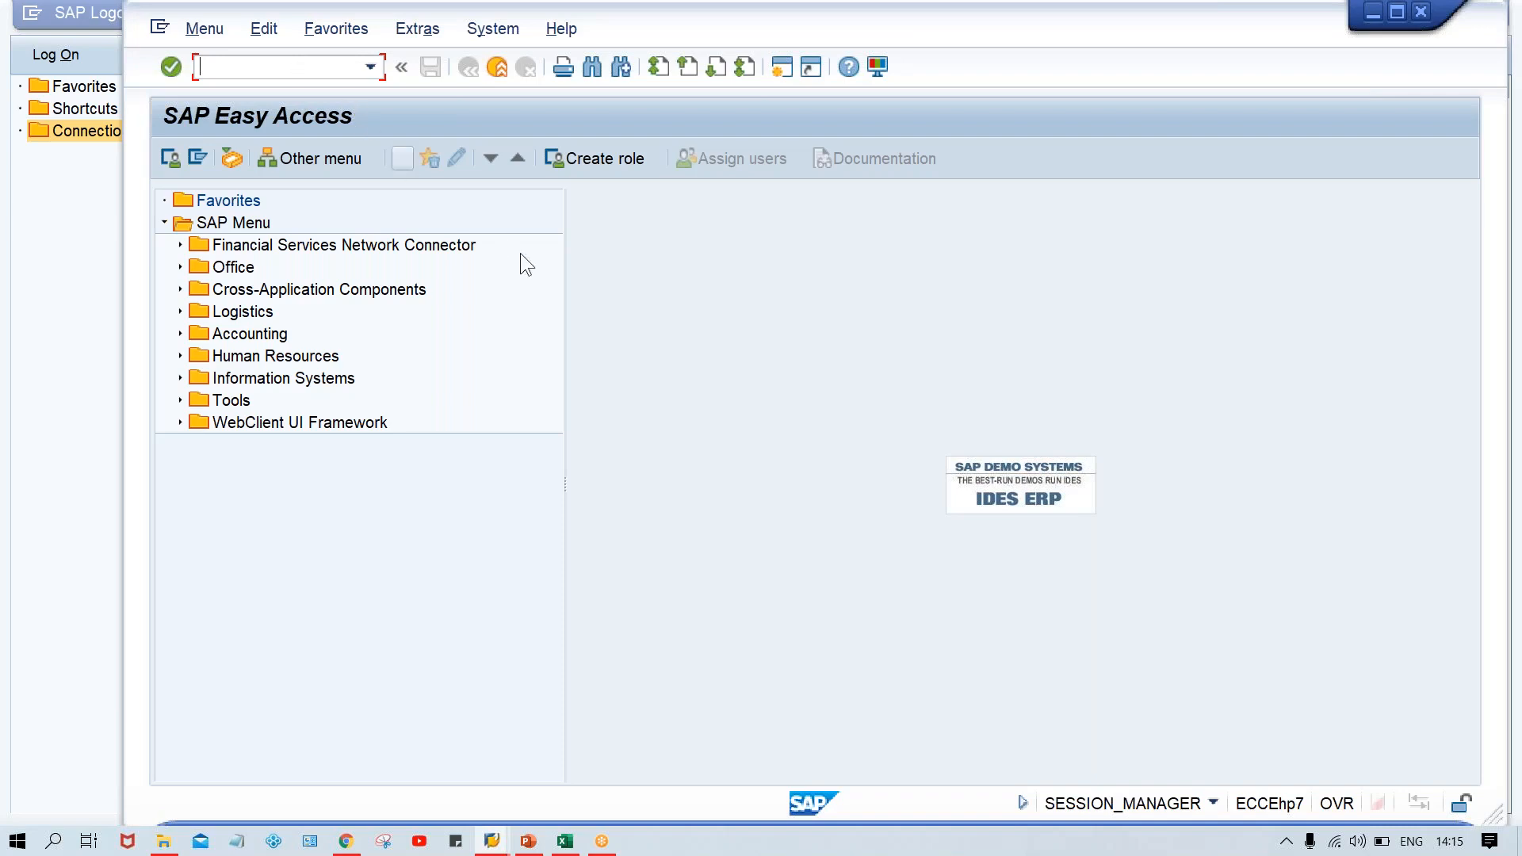
# Step: Switch from SAP to Sheet2 of the Class workbook in Excel
pyautogui.click(600, 300)
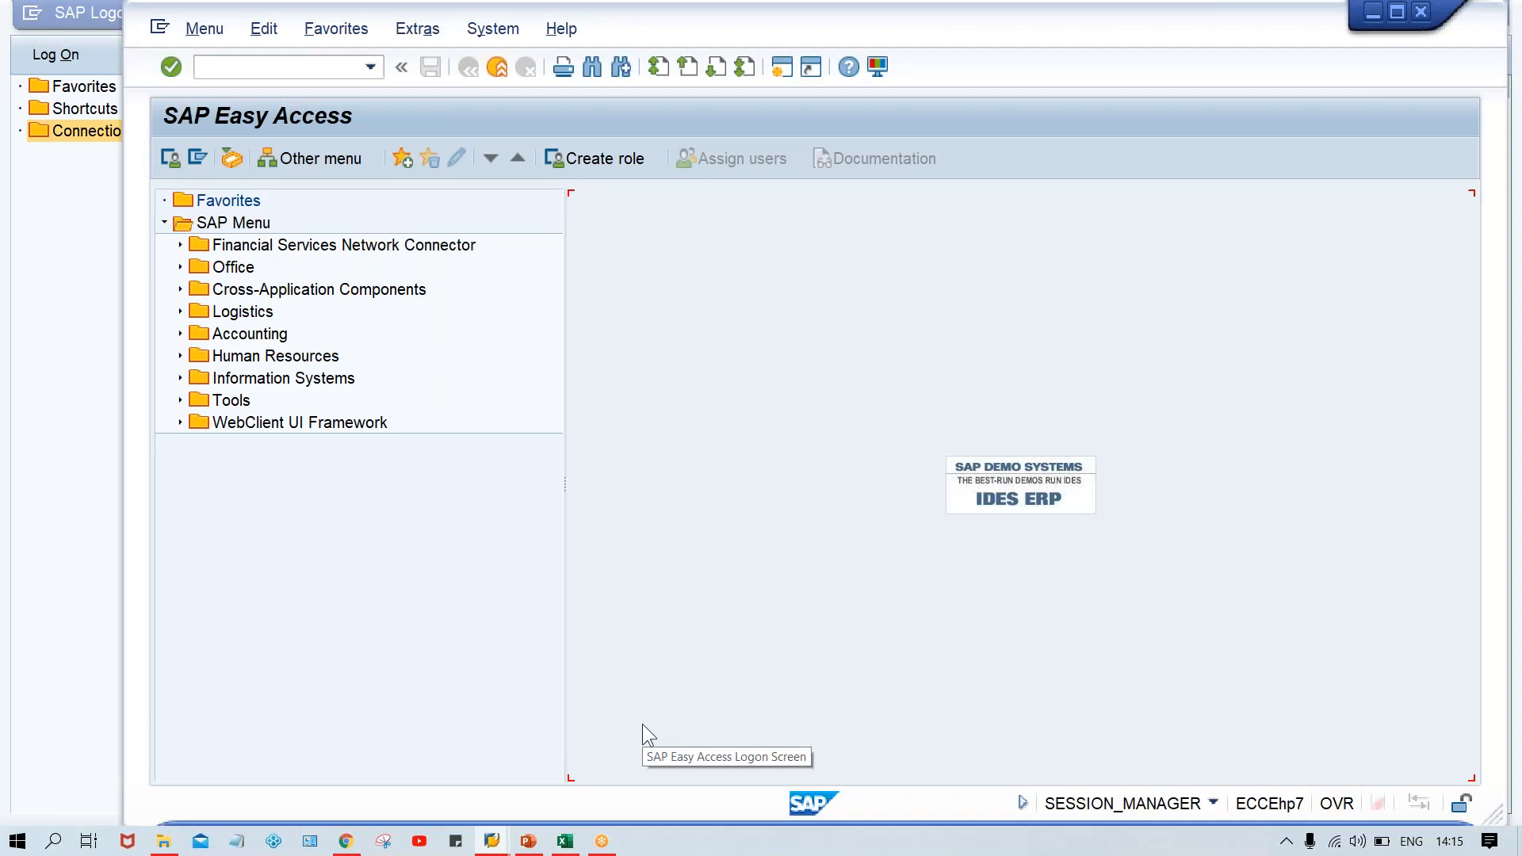
pyautogui.click(568, 843)
pyautogui.click(1036, 566)
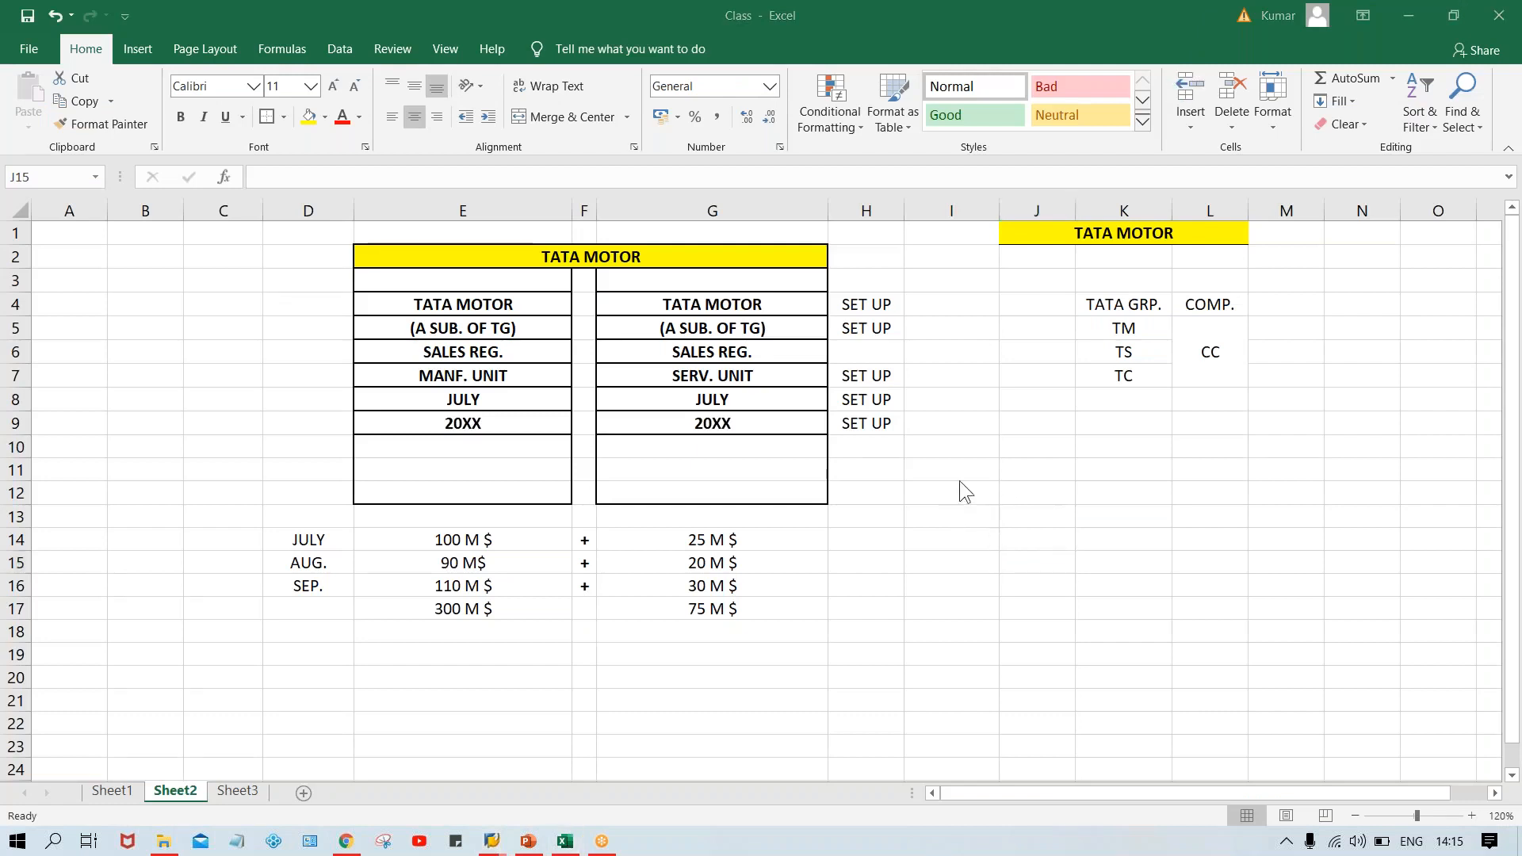
# Step: Enter the letters A, B, C, D and E in separate cells across J11 to N11
pyautogui.click(1015, 468)
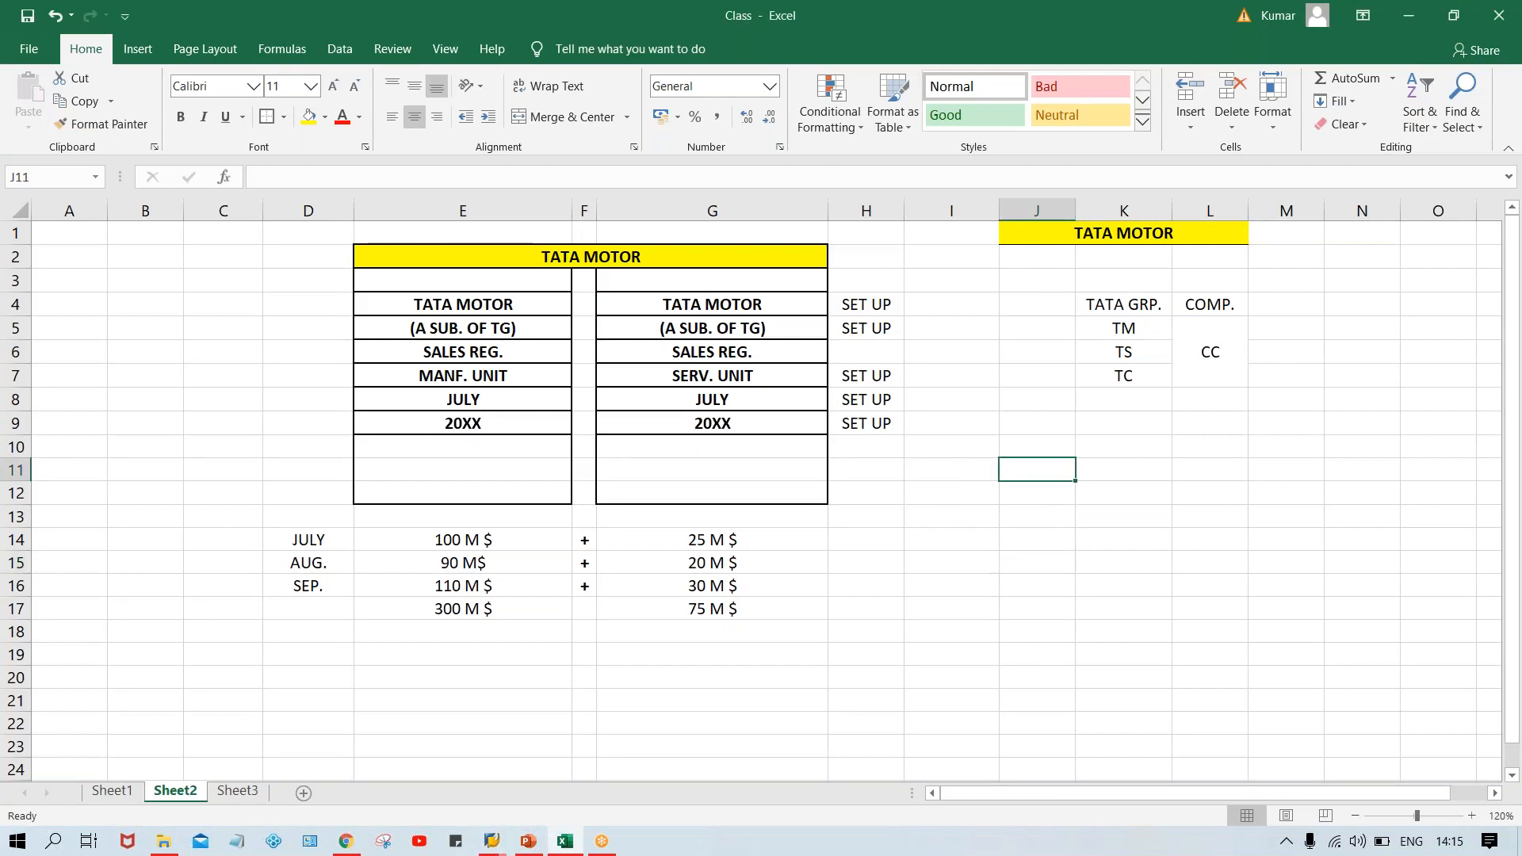
pyautogui.write('A')
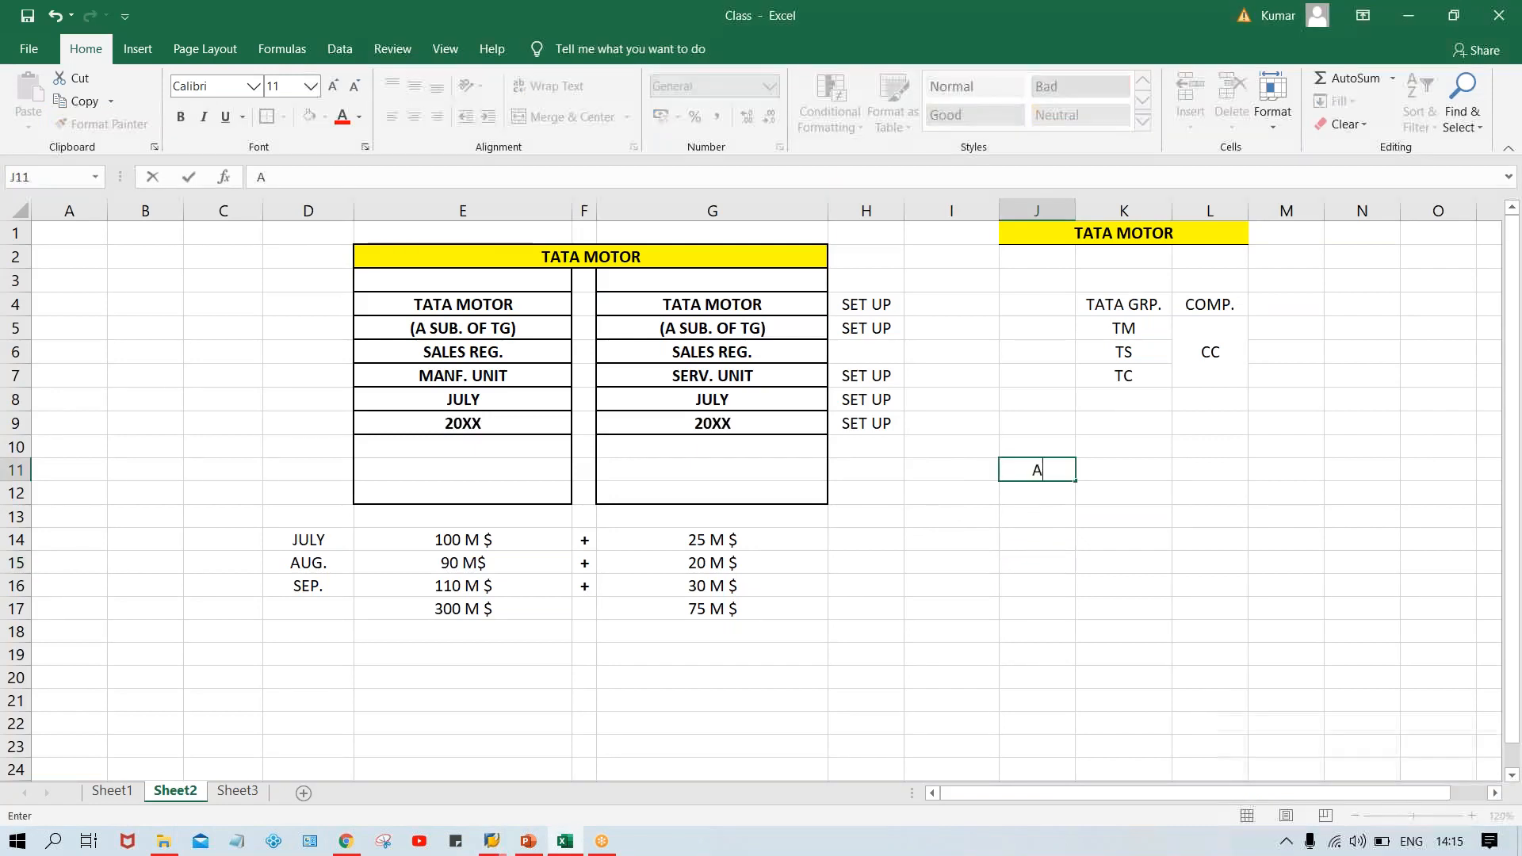
pyautogui.press('Tab')
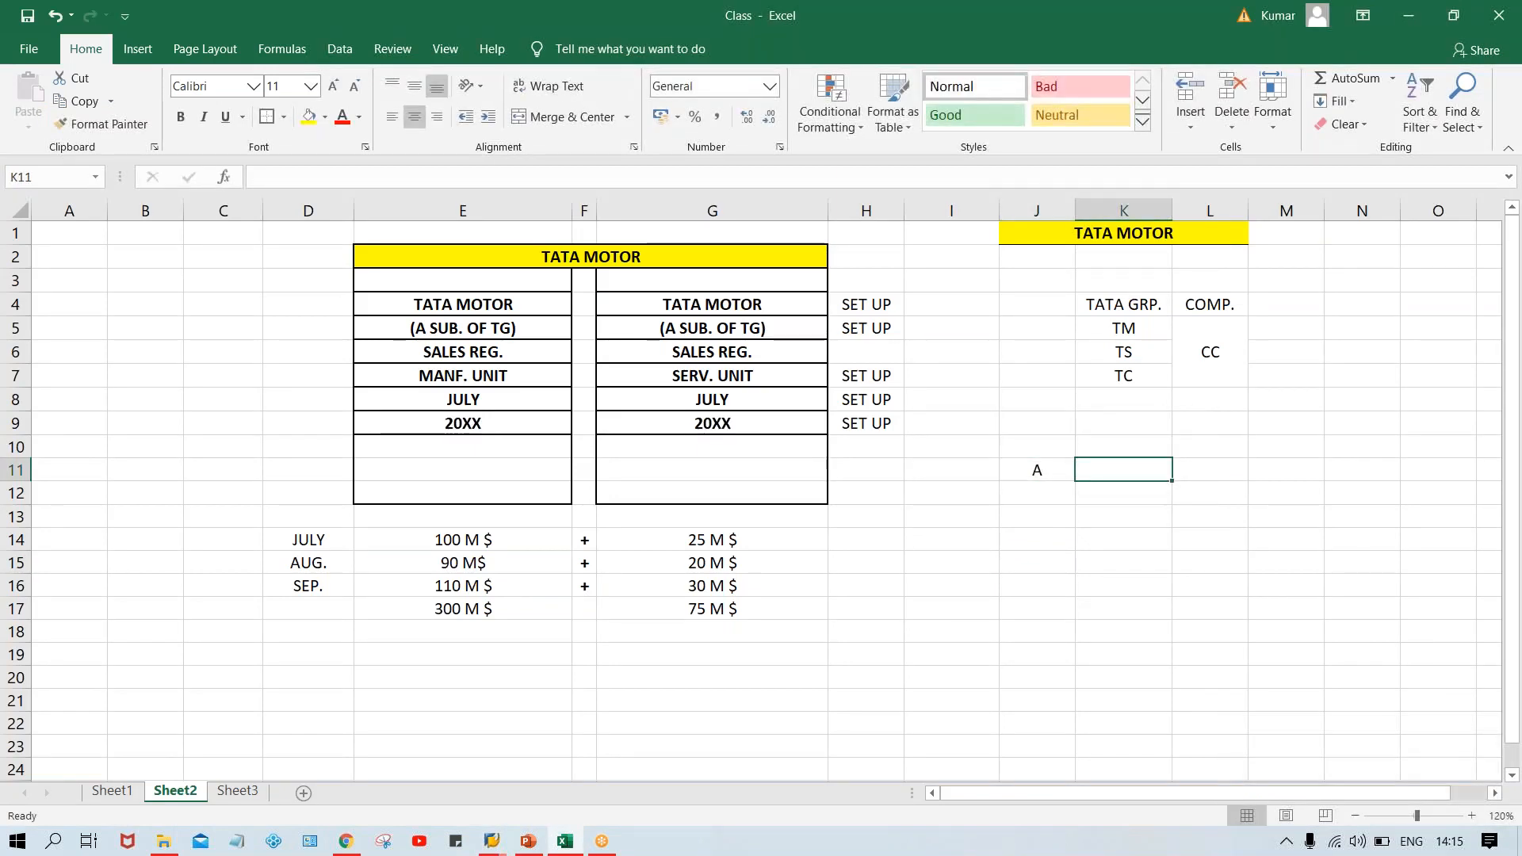
pyautogui.write('B')
pyautogui.press('Tab')
pyautogui.write('C')
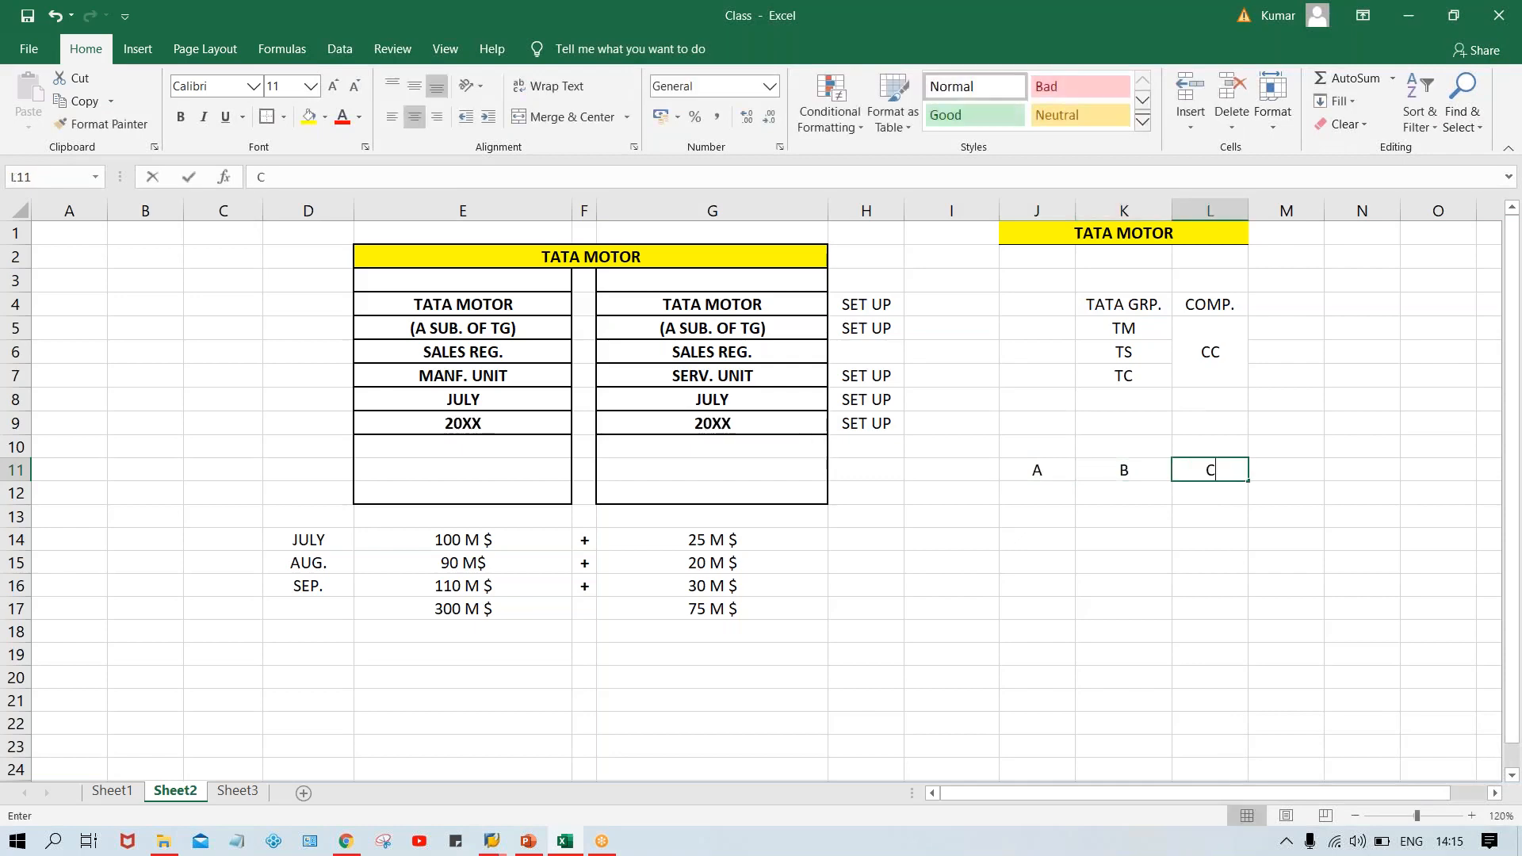
pyautogui.press('Tab')
pyautogui.write('D')
pyautogui.press('Tab')
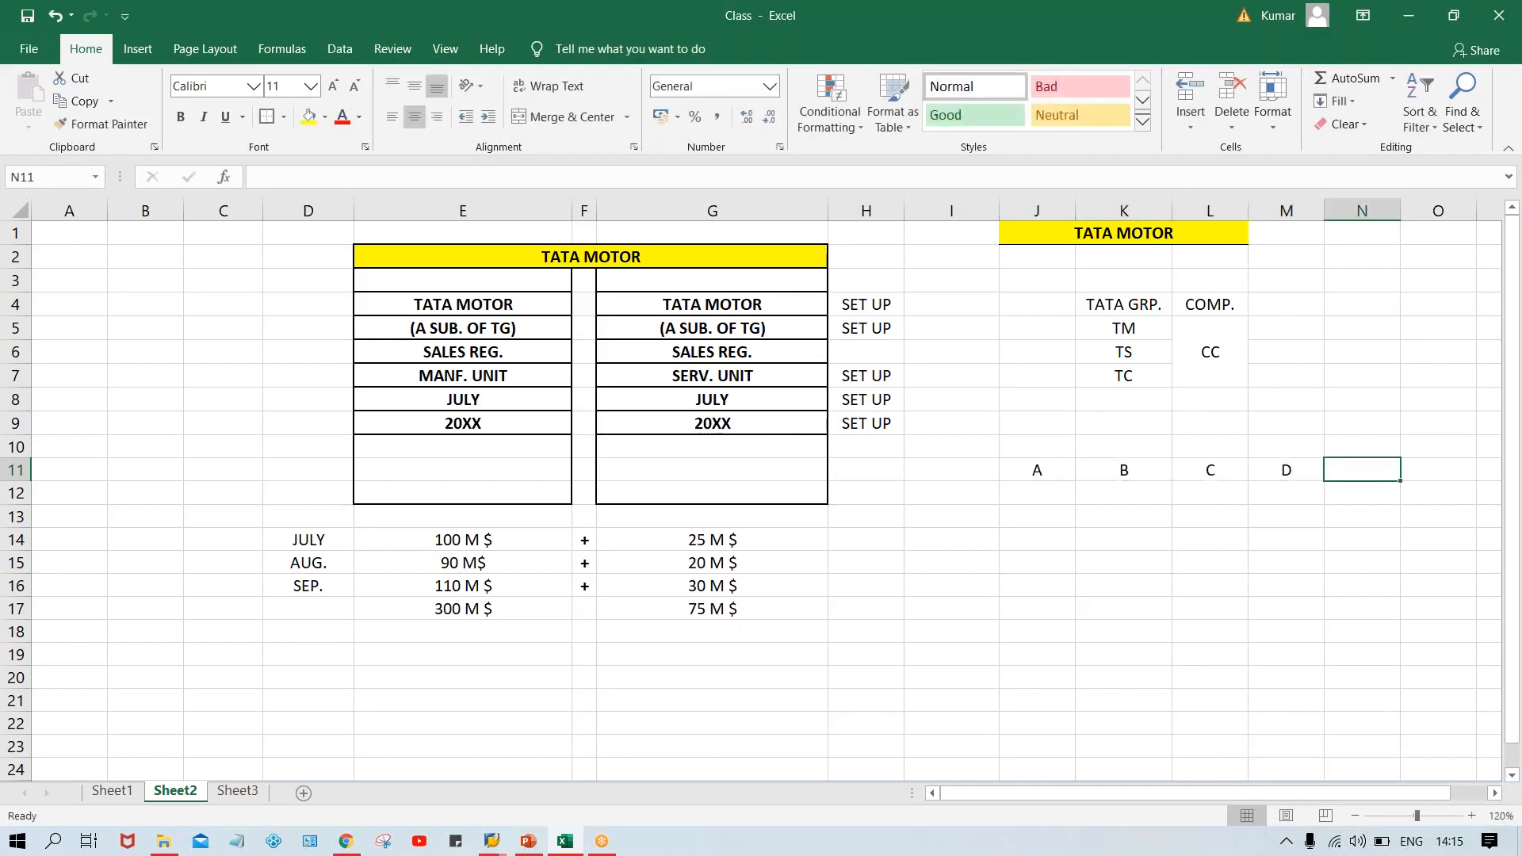
pyautogui.write('E')
pyautogui.press('Return')
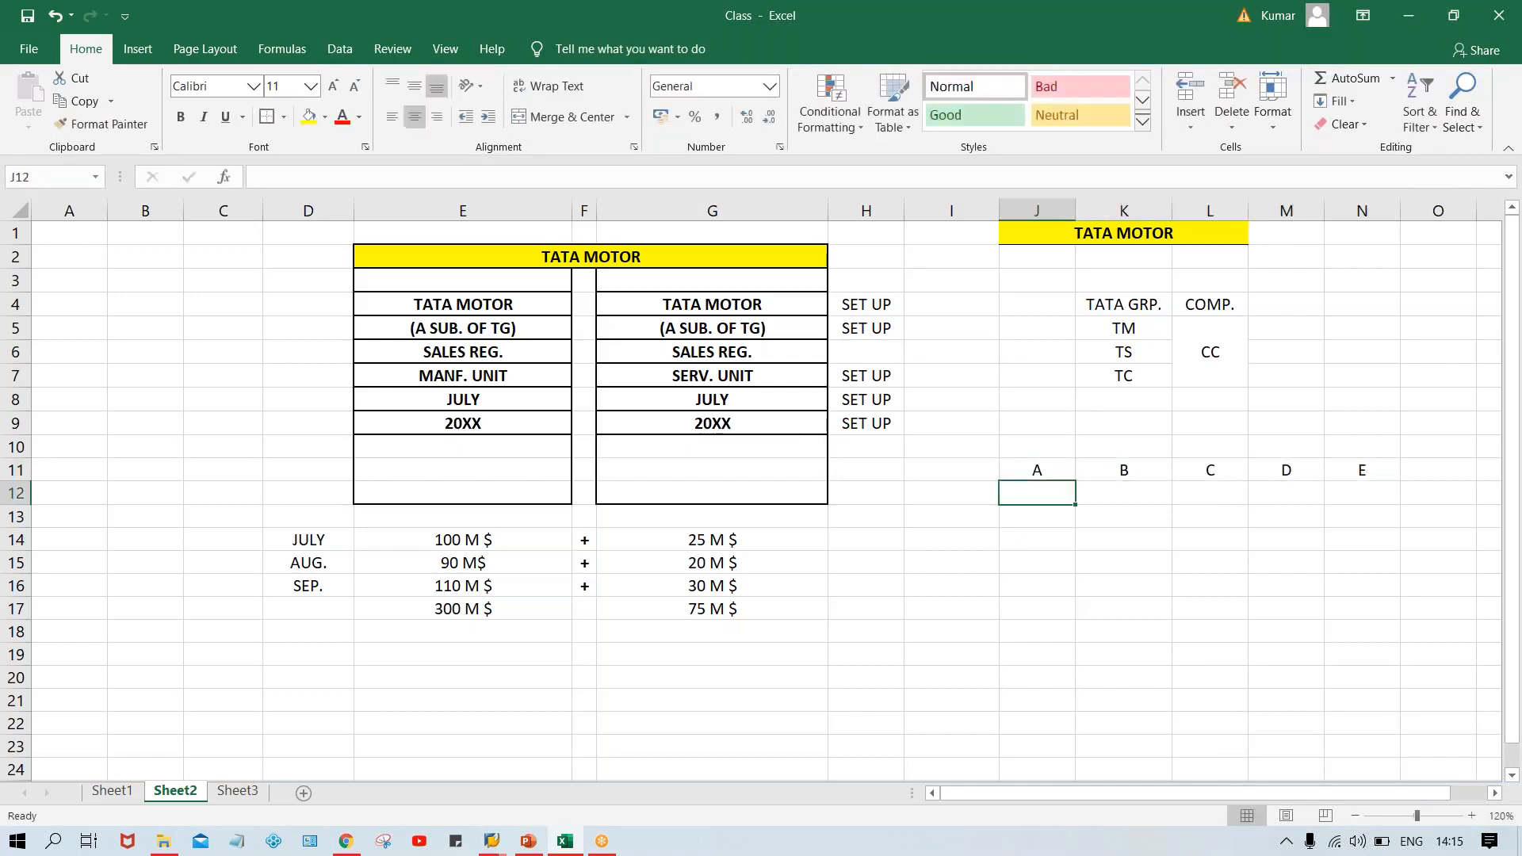
# Step: Fill the cells containing A and E in row 11 with yellow
pyautogui.click(1020, 469)
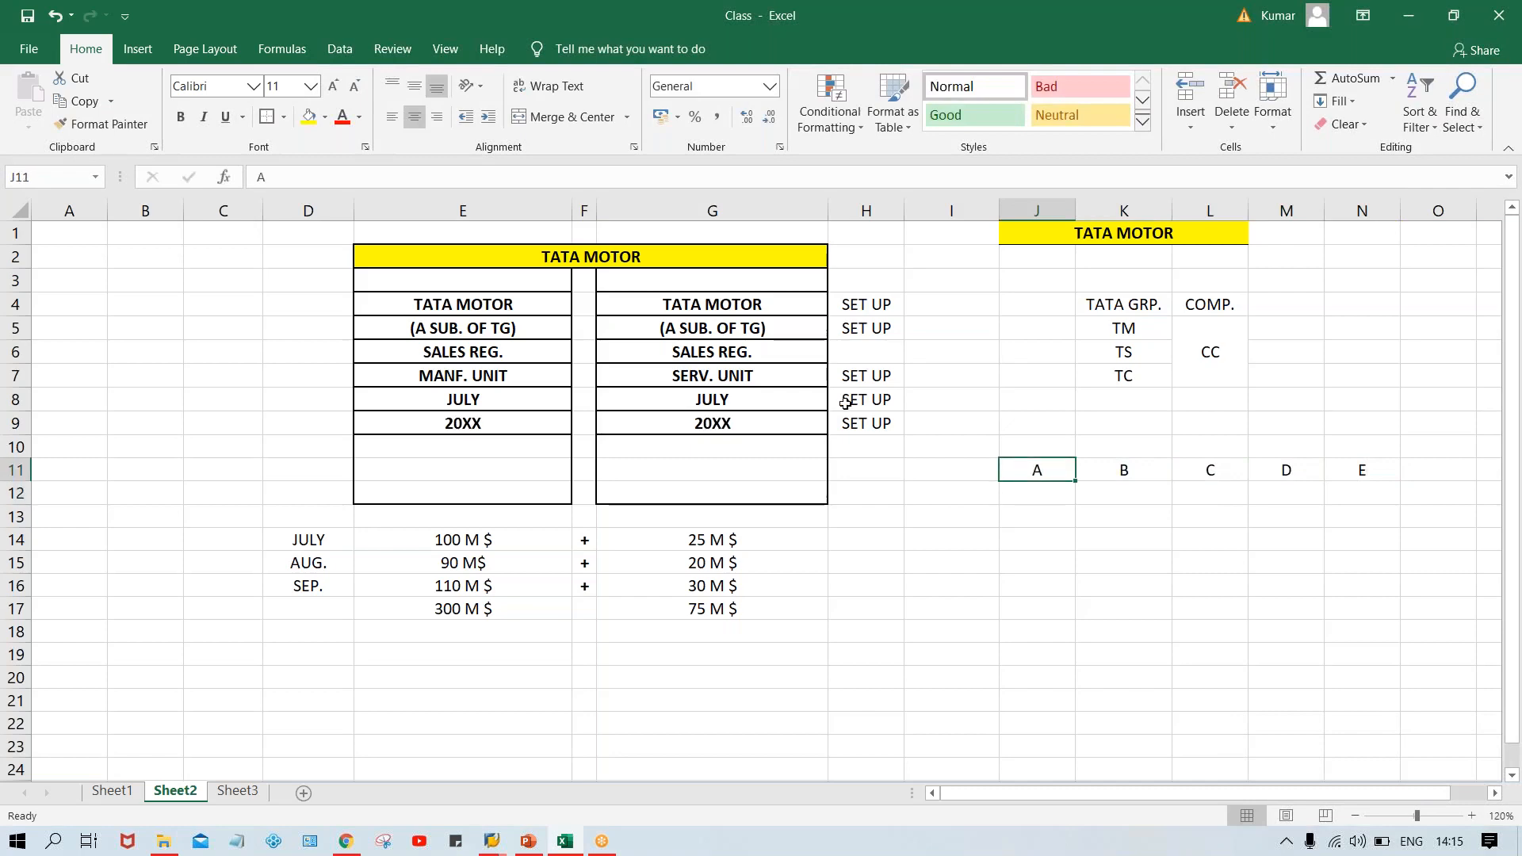
pyautogui.click(309, 116)
pyautogui.click(1364, 471)
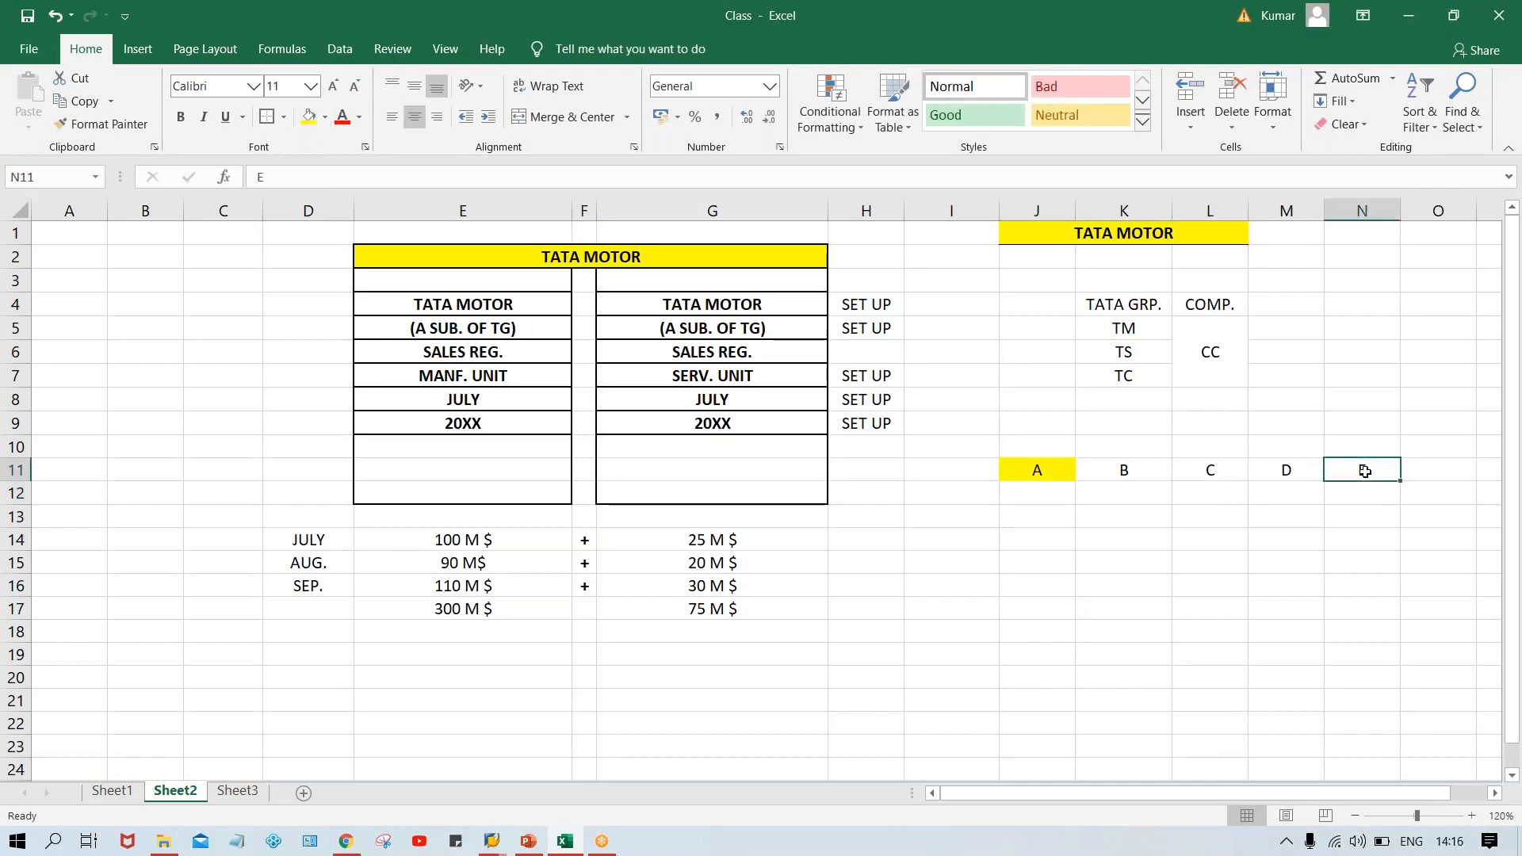
pyautogui.click(309, 116)
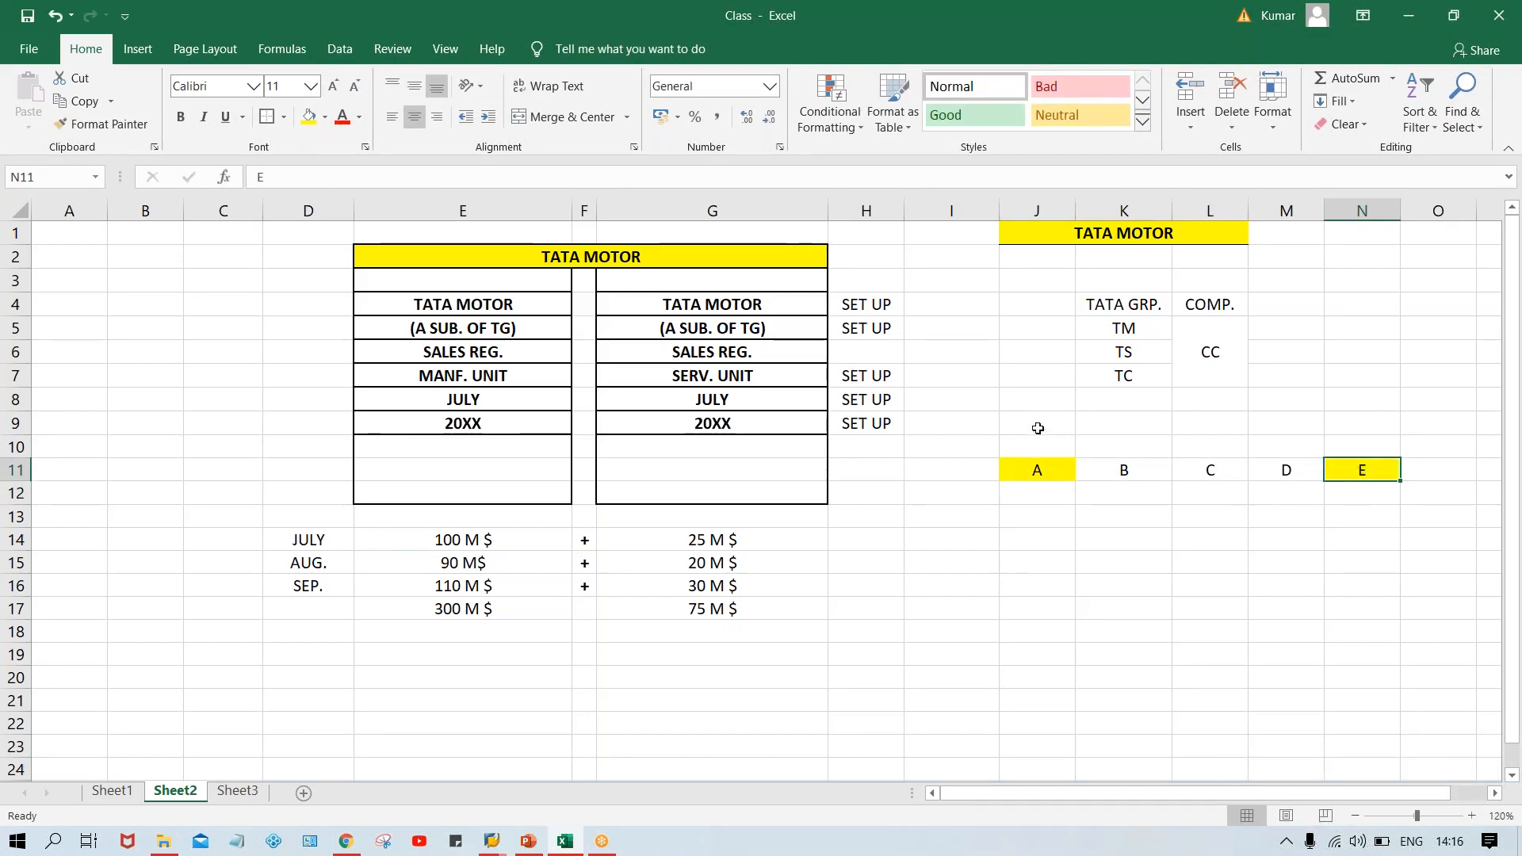
# Step: Draw a straight right-pointing block arrow above the letter row, spanning from A to E around row 9
pyautogui.moveTo(1038, 428); pyautogui.dragTo(1337, 421)
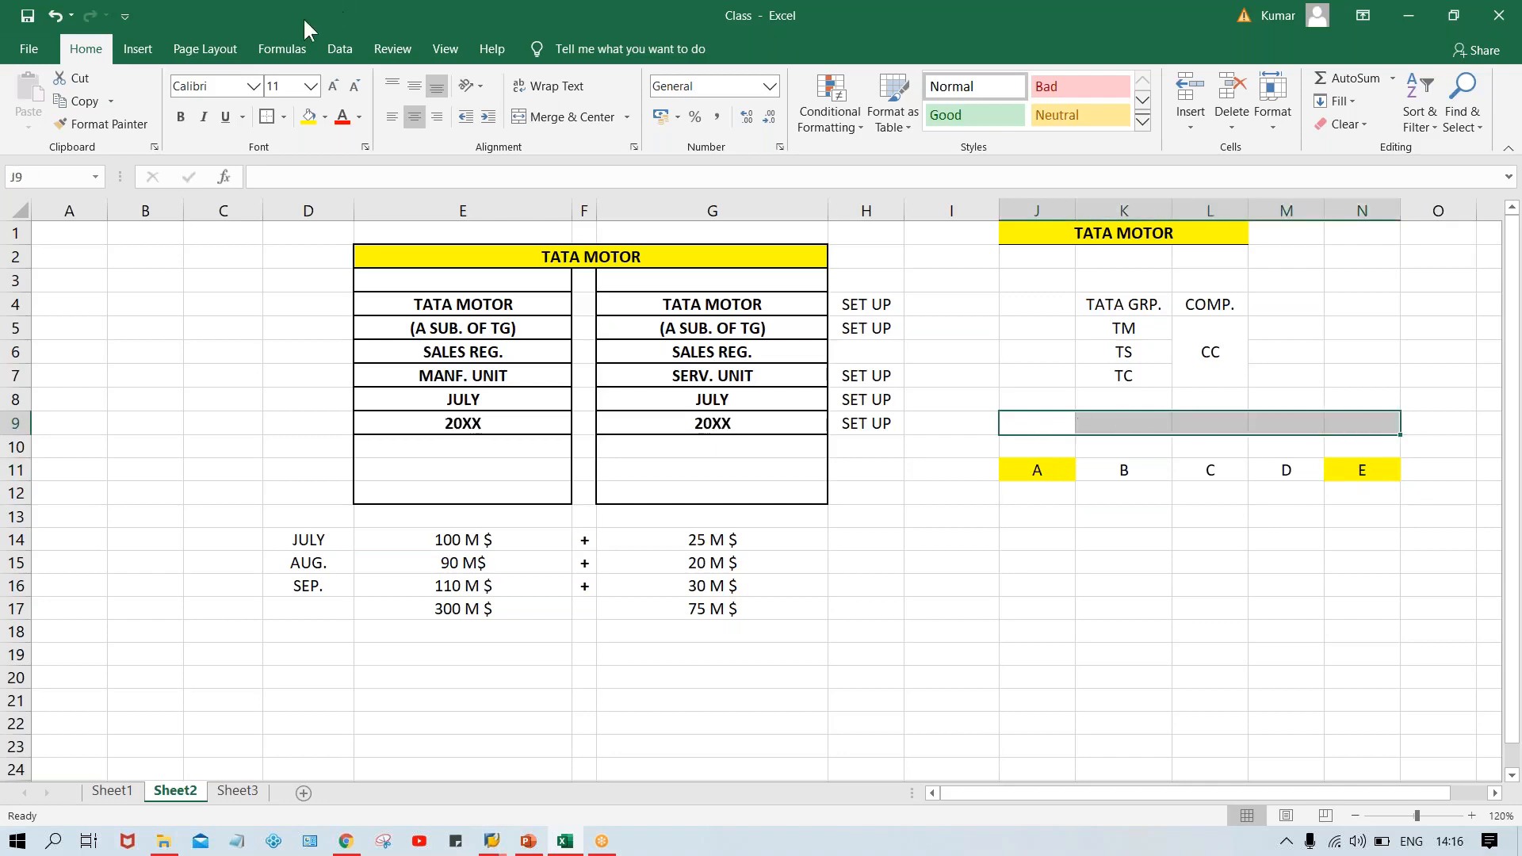
pyautogui.click(139, 52)
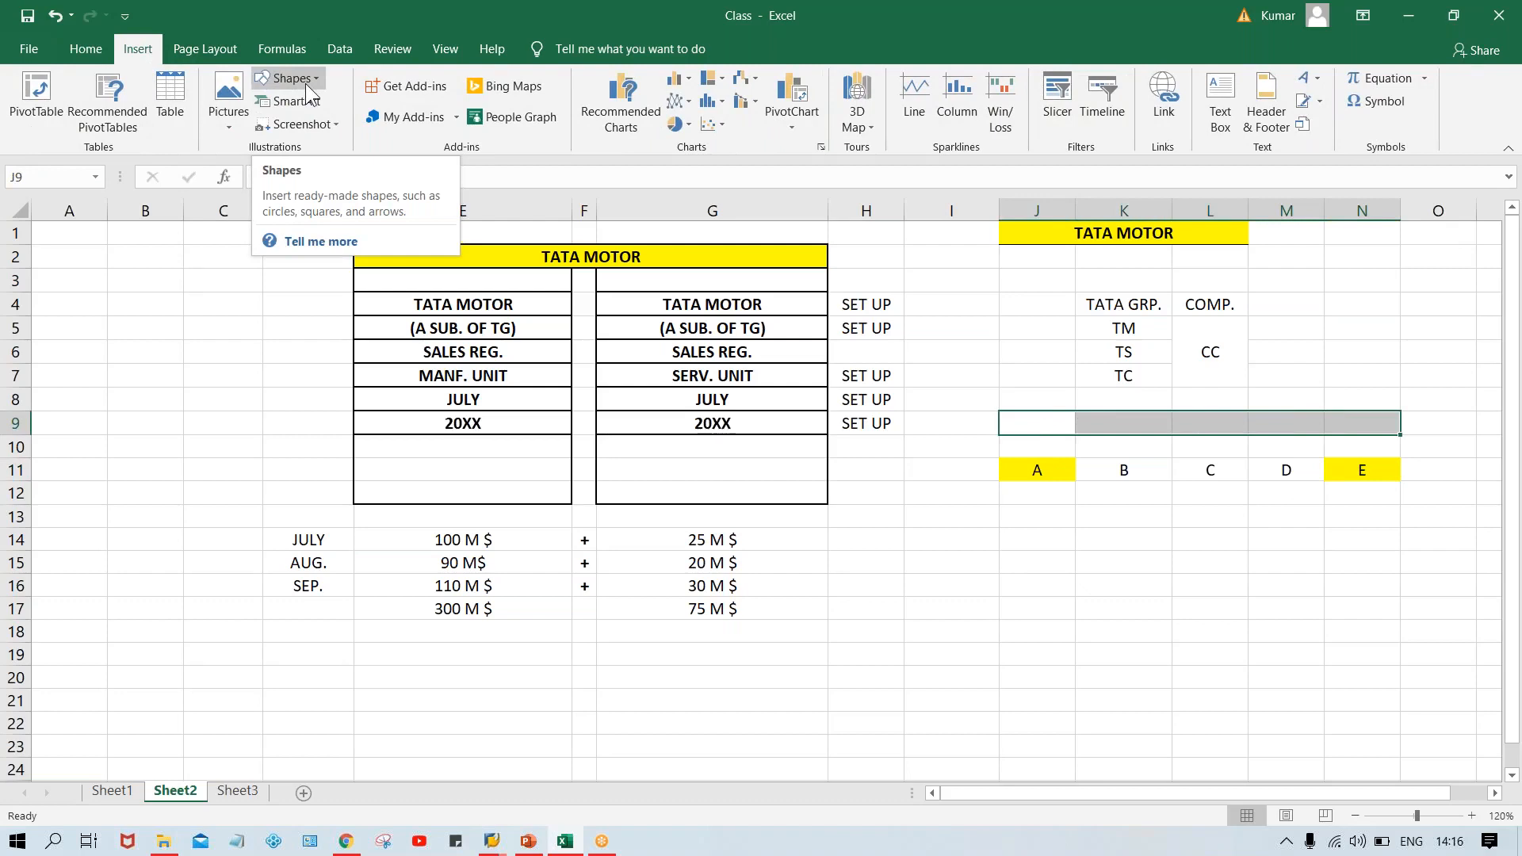
pyautogui.click(306, 81)
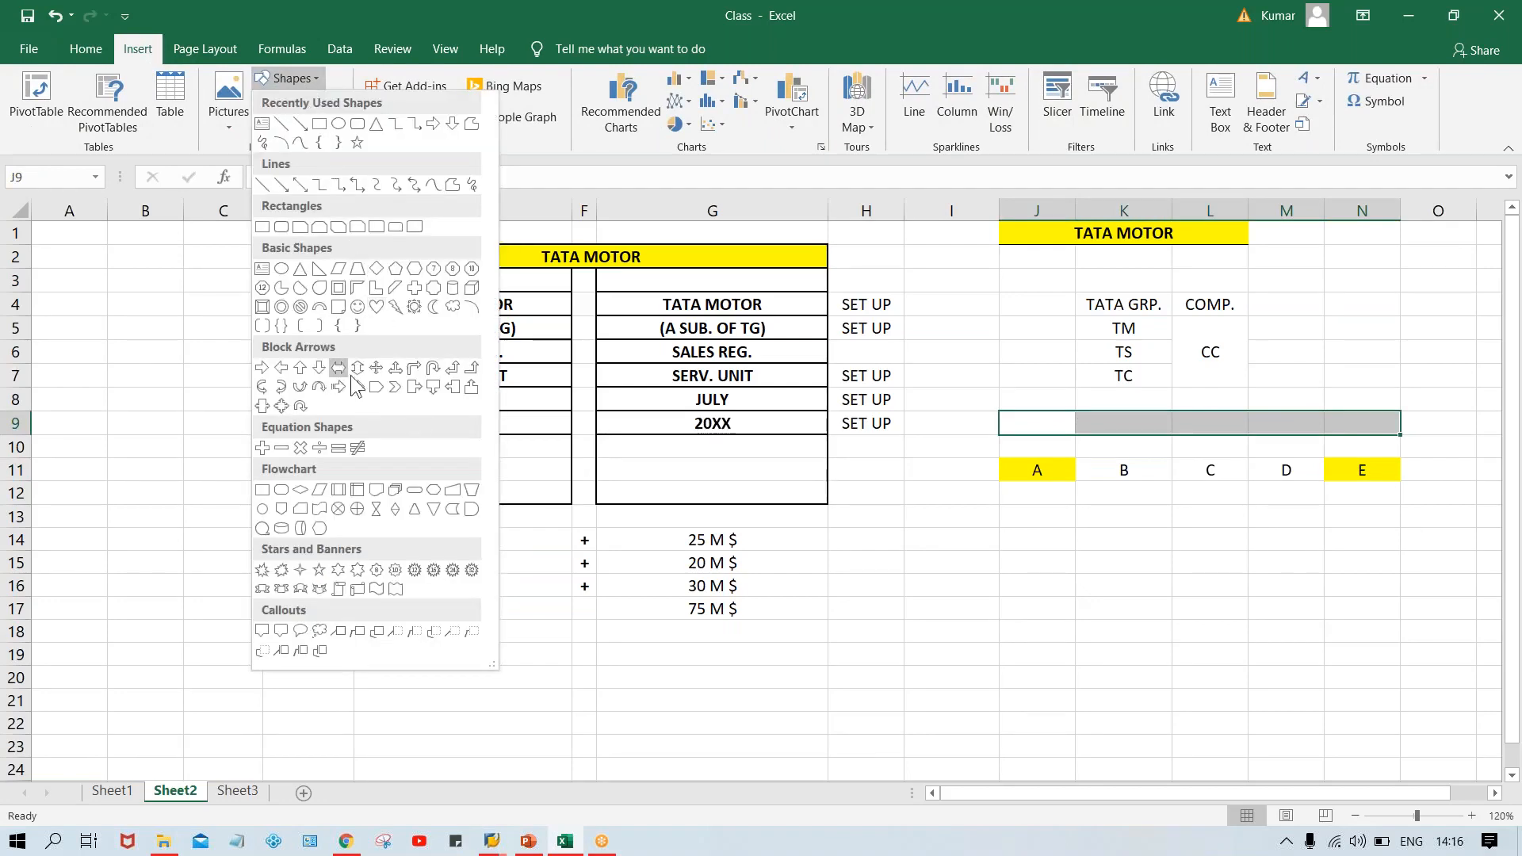
pyautogui.click(279, 368)
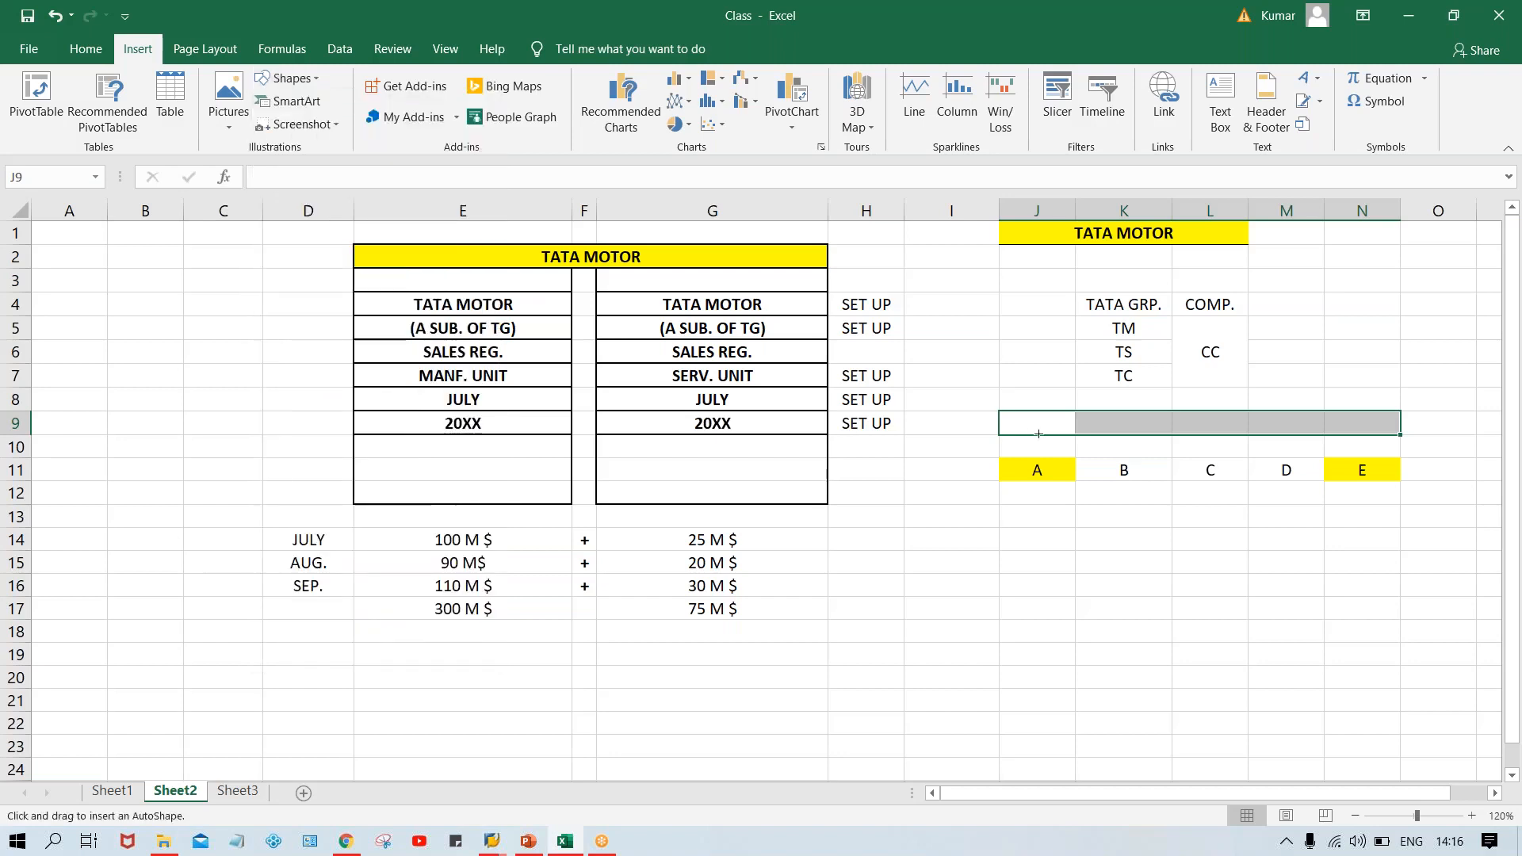
pyautogui.moveTo(1007, 418); pyautogui.dragTo(1374, 445)
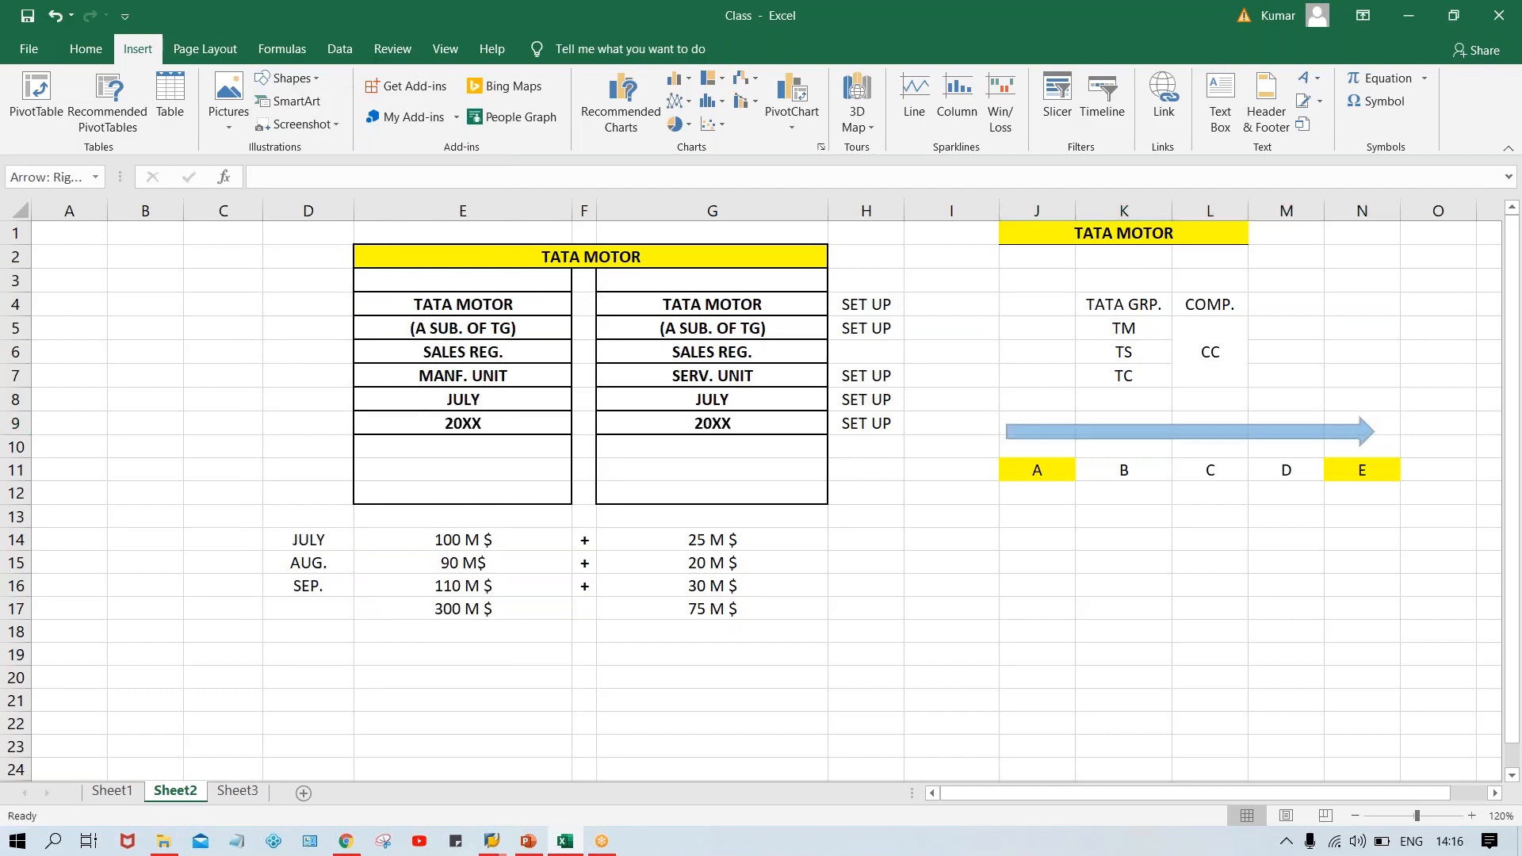
pyautogui.click(1295, 498)
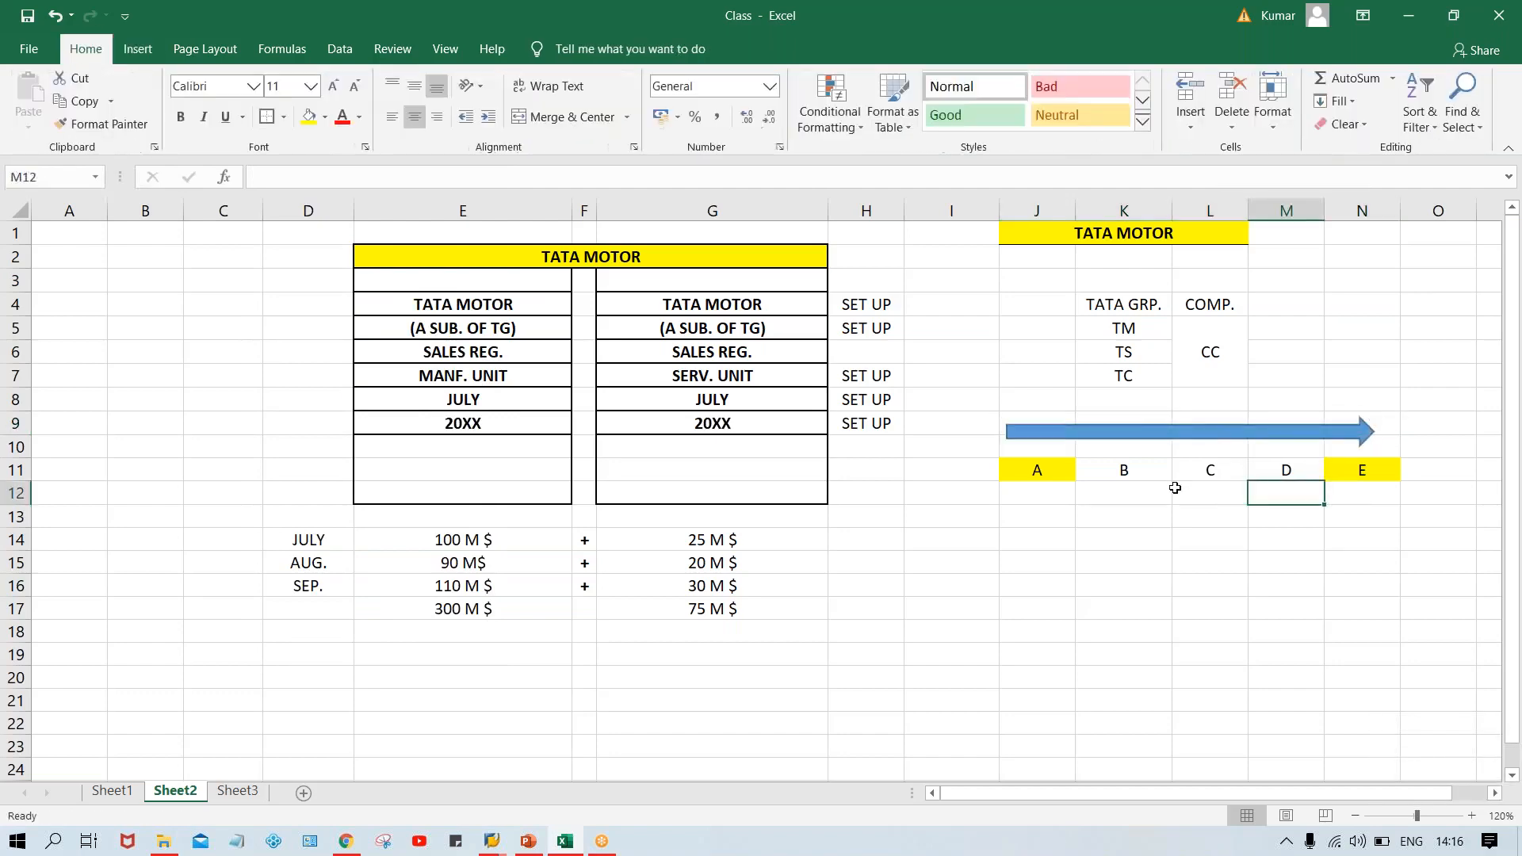
# Step: Merge and center cells K8:L8 above the straight arrow and enter the label ROAD in bold
pyautogui.click(1155, 405)
pyautogui.moveTo(1155, 405); pyautogui.dragTo(1206, 405)
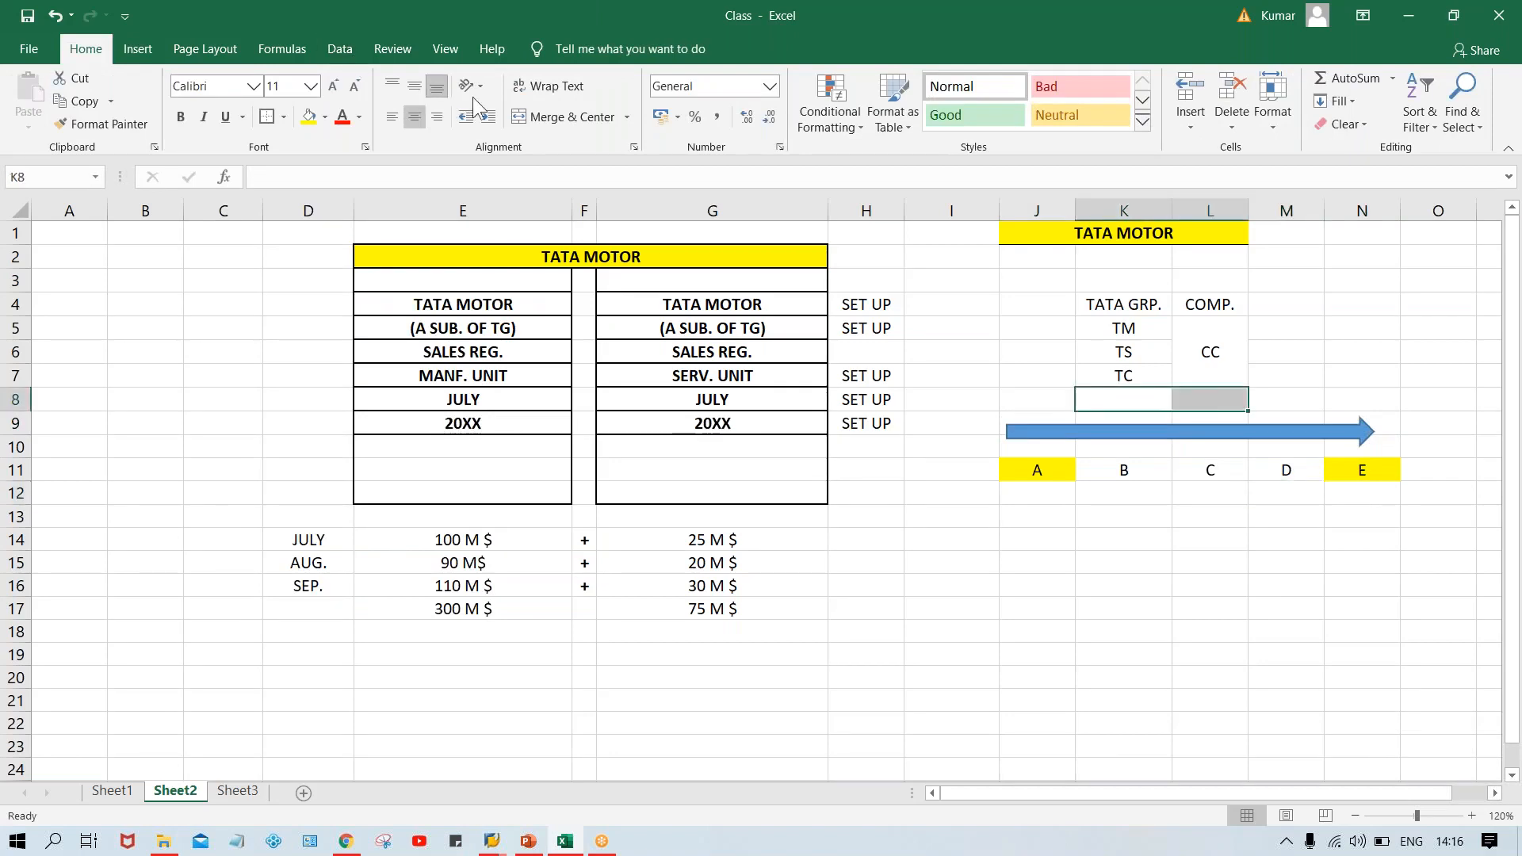
pyautogui.click(552, 119)
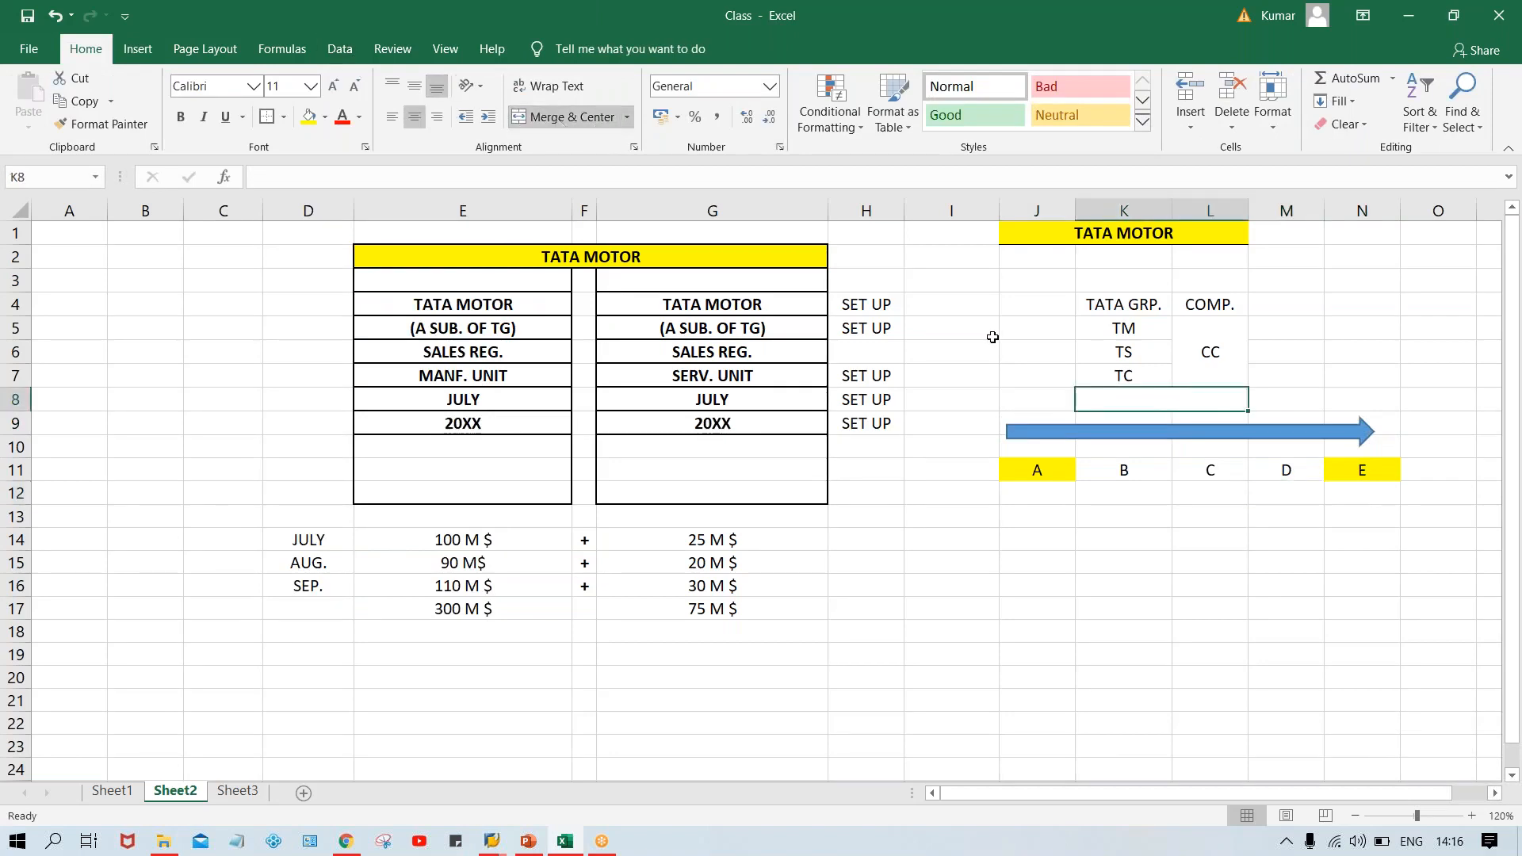
pyautogui.write('ROAD')
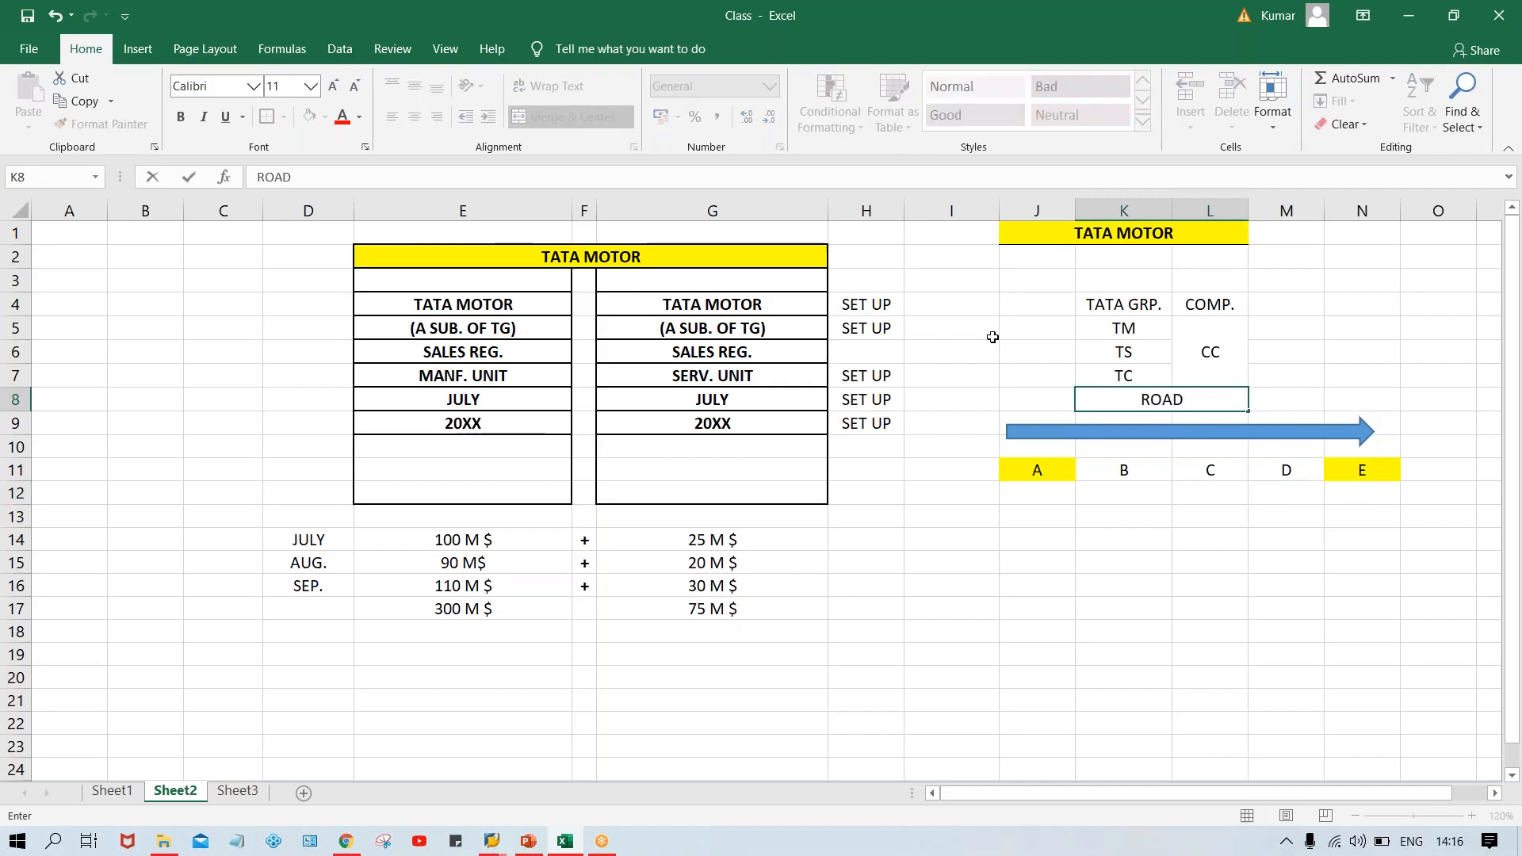
pyautogui.hotkey('ctrl', 'Return')
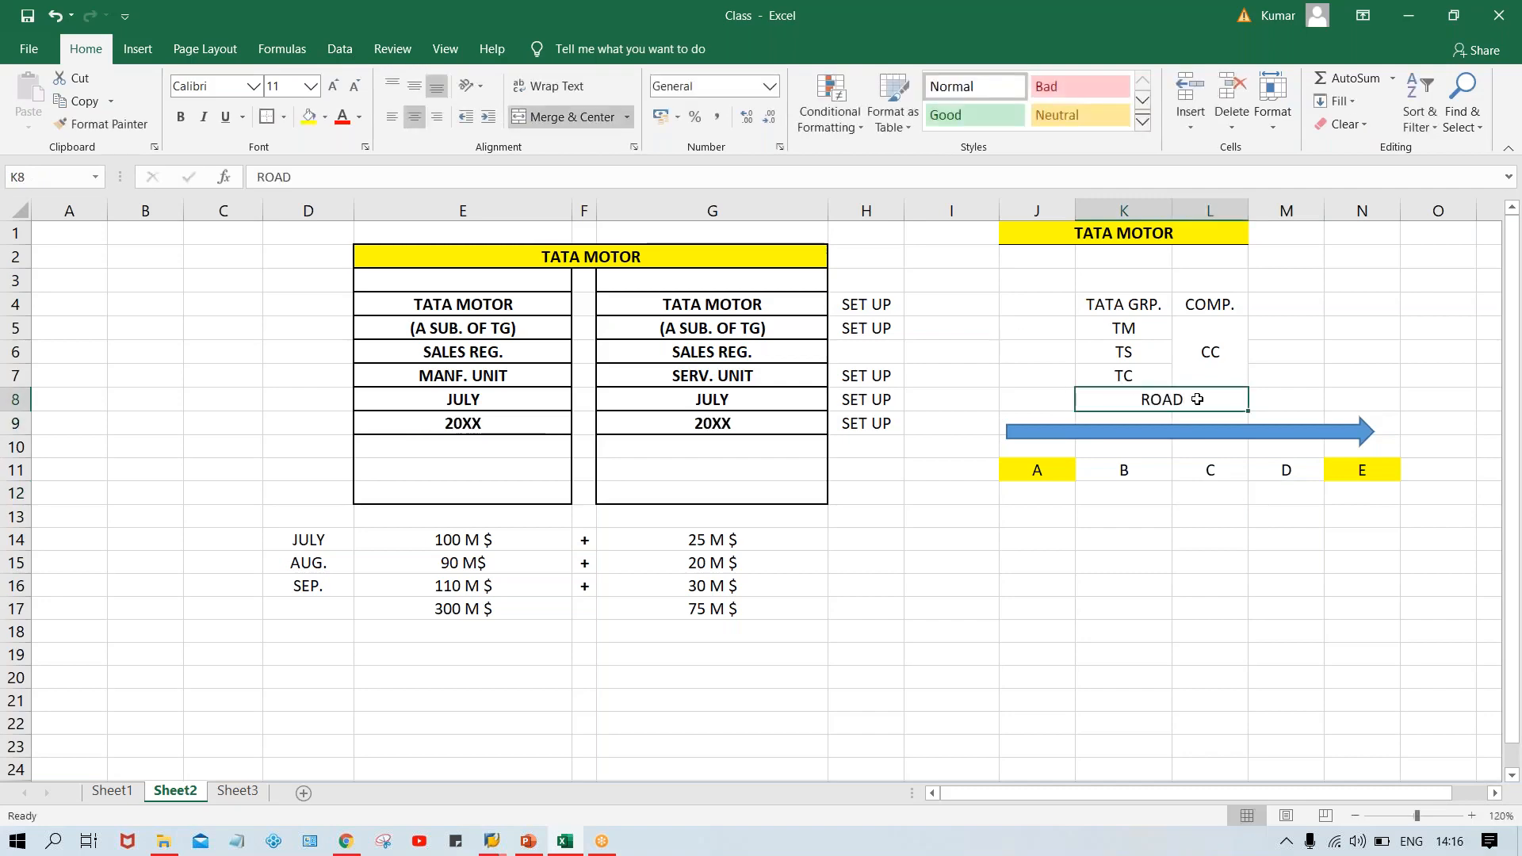
pyautogui.click(1191, 610)
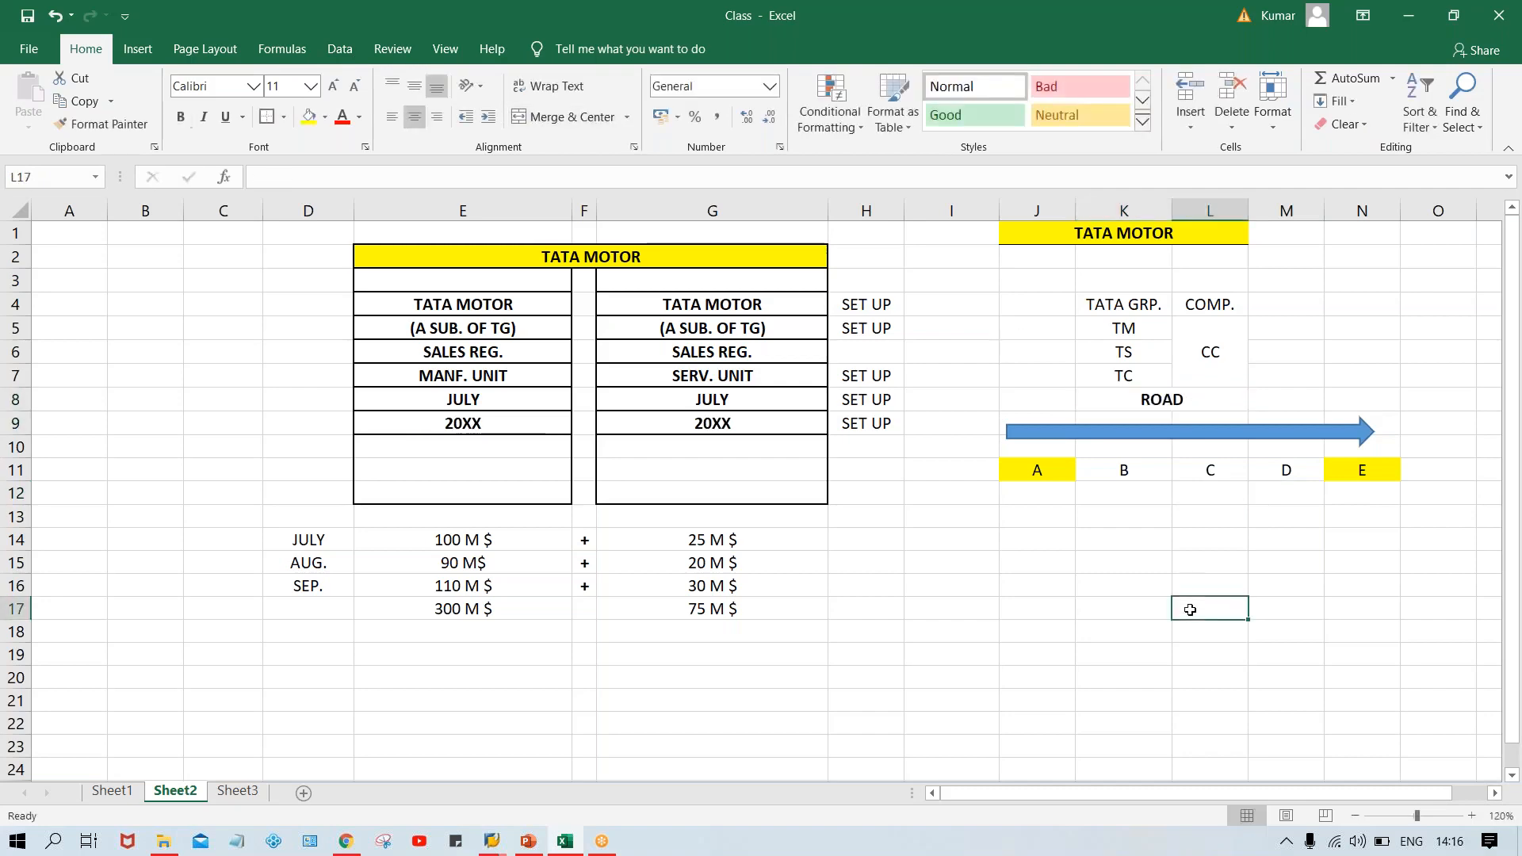
# Step: Draw a curved block arrow about 7.7 cm wide and 3.2 cm high below the letters, sweeping from A up to E
pyautogui.click(136, 53)
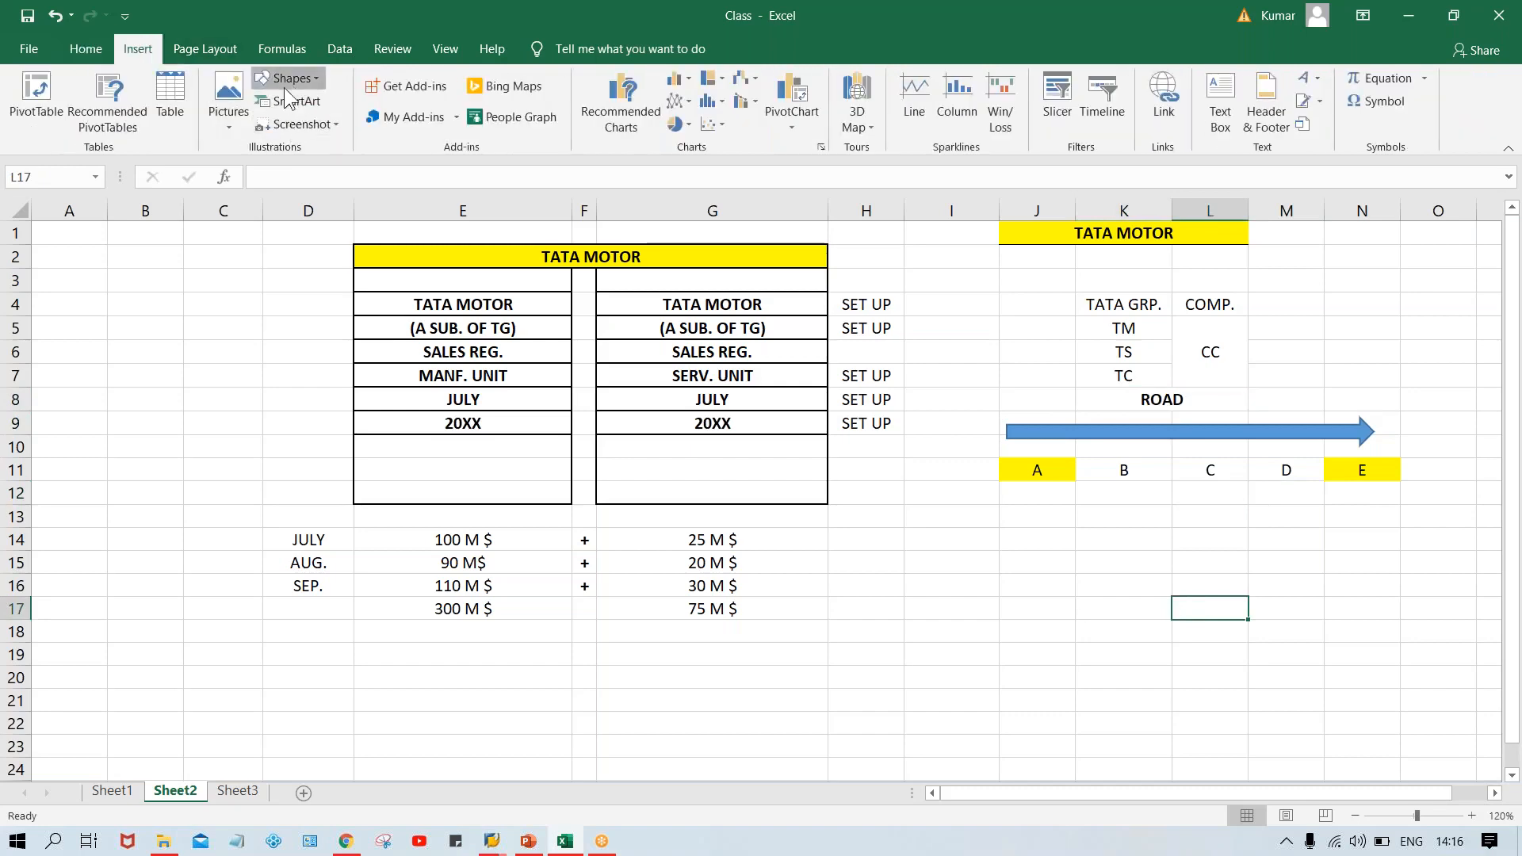
pyautogui.click(287, 77)
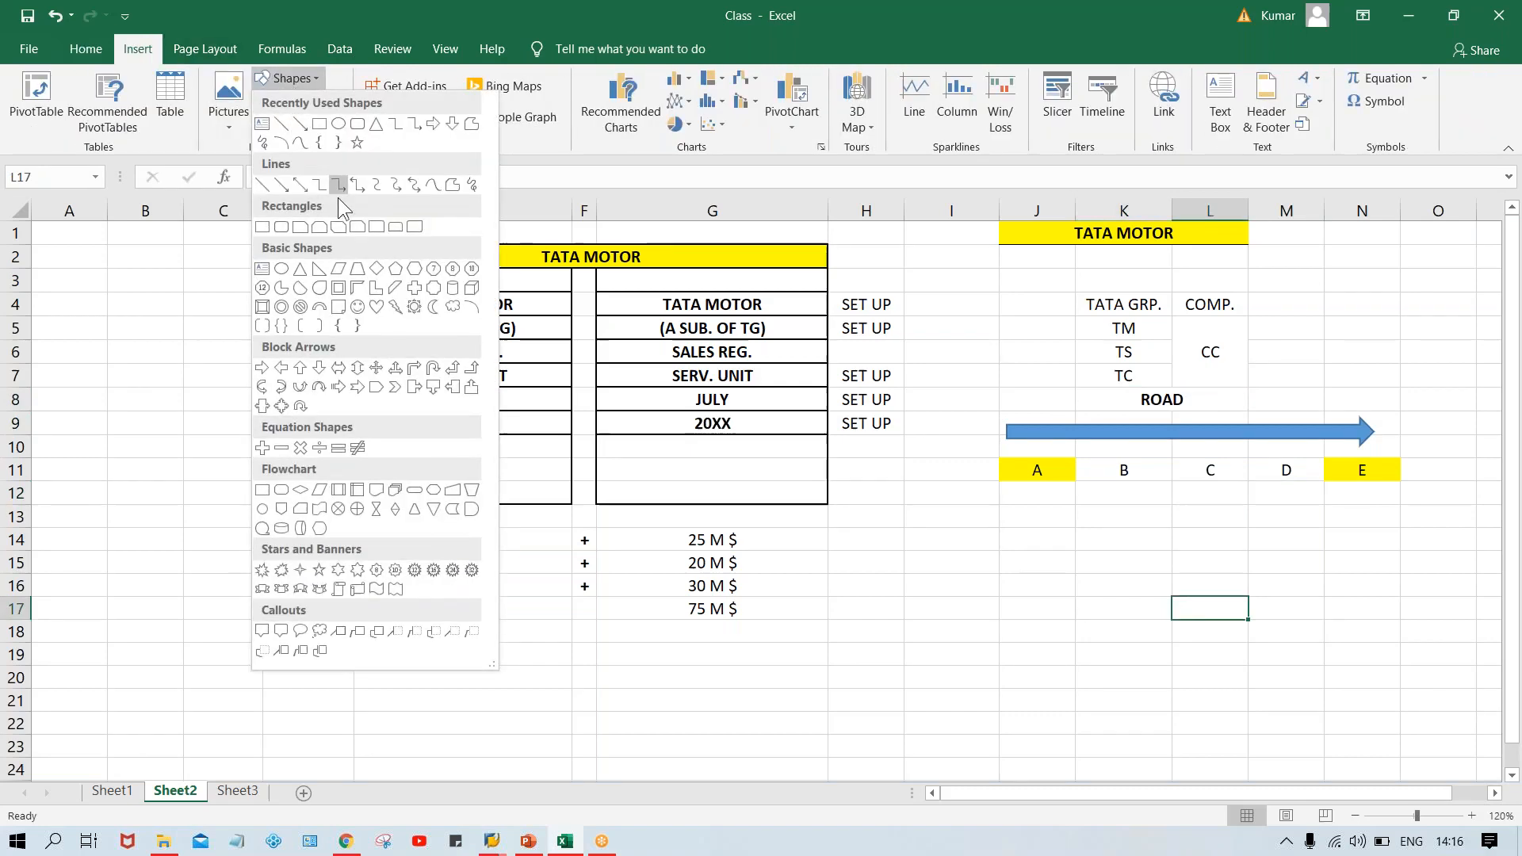
pyautogui.click(302, 388)
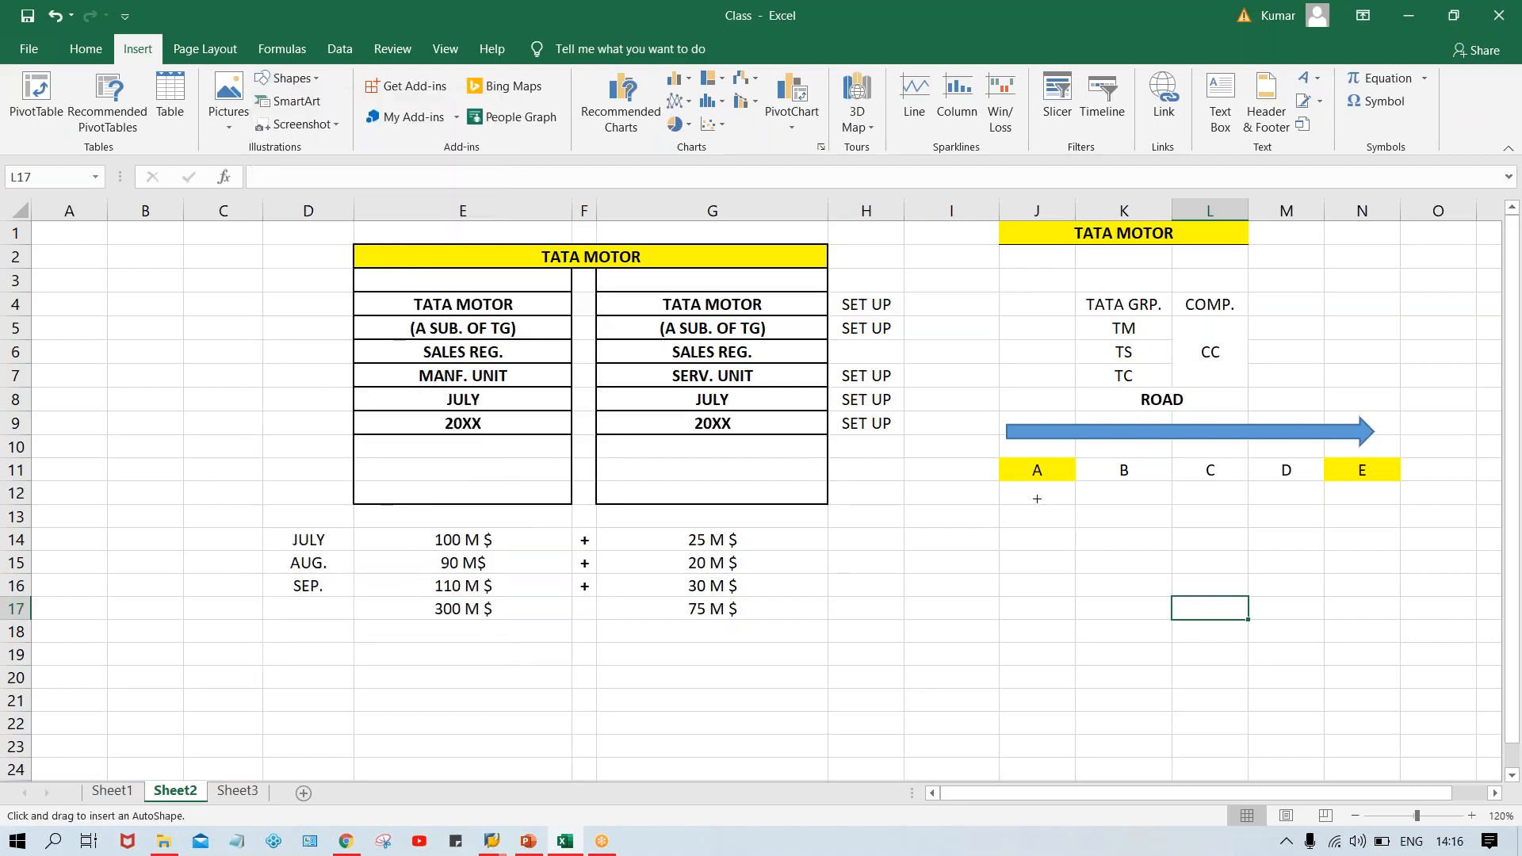
pyautogui.moveTo(1036, 498)
pyautogui.mouseDown()
pyautogui.moveTo(1268, 626)
pyautogui.moveTo(1384, 641)
pyautogui.mouseUp()
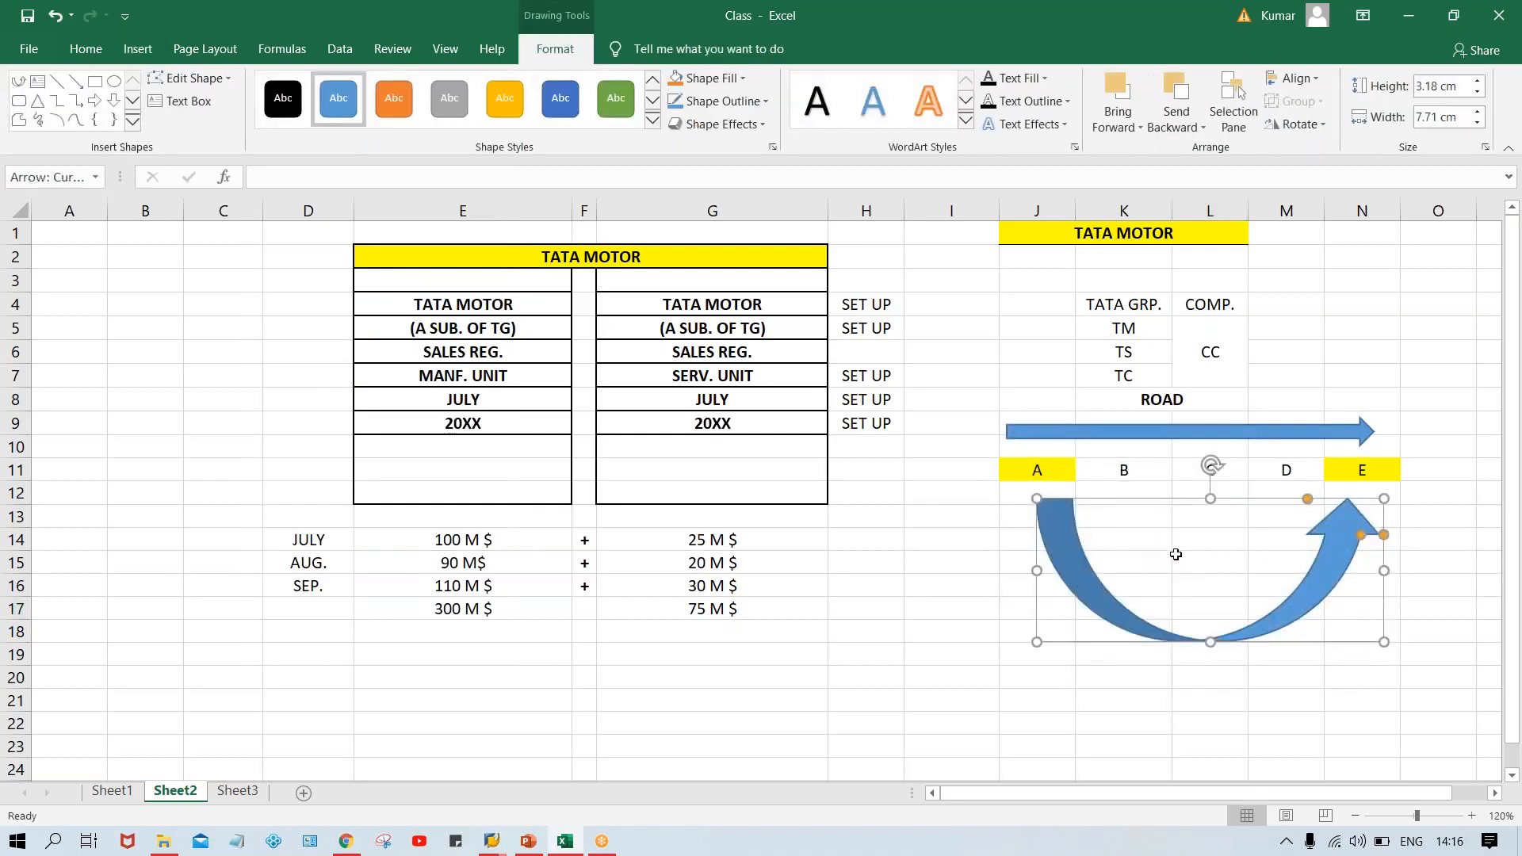
# Step: Extend the label above the straight arrow to read ROAD (PATH)
pyautogui.click(1184, 402)
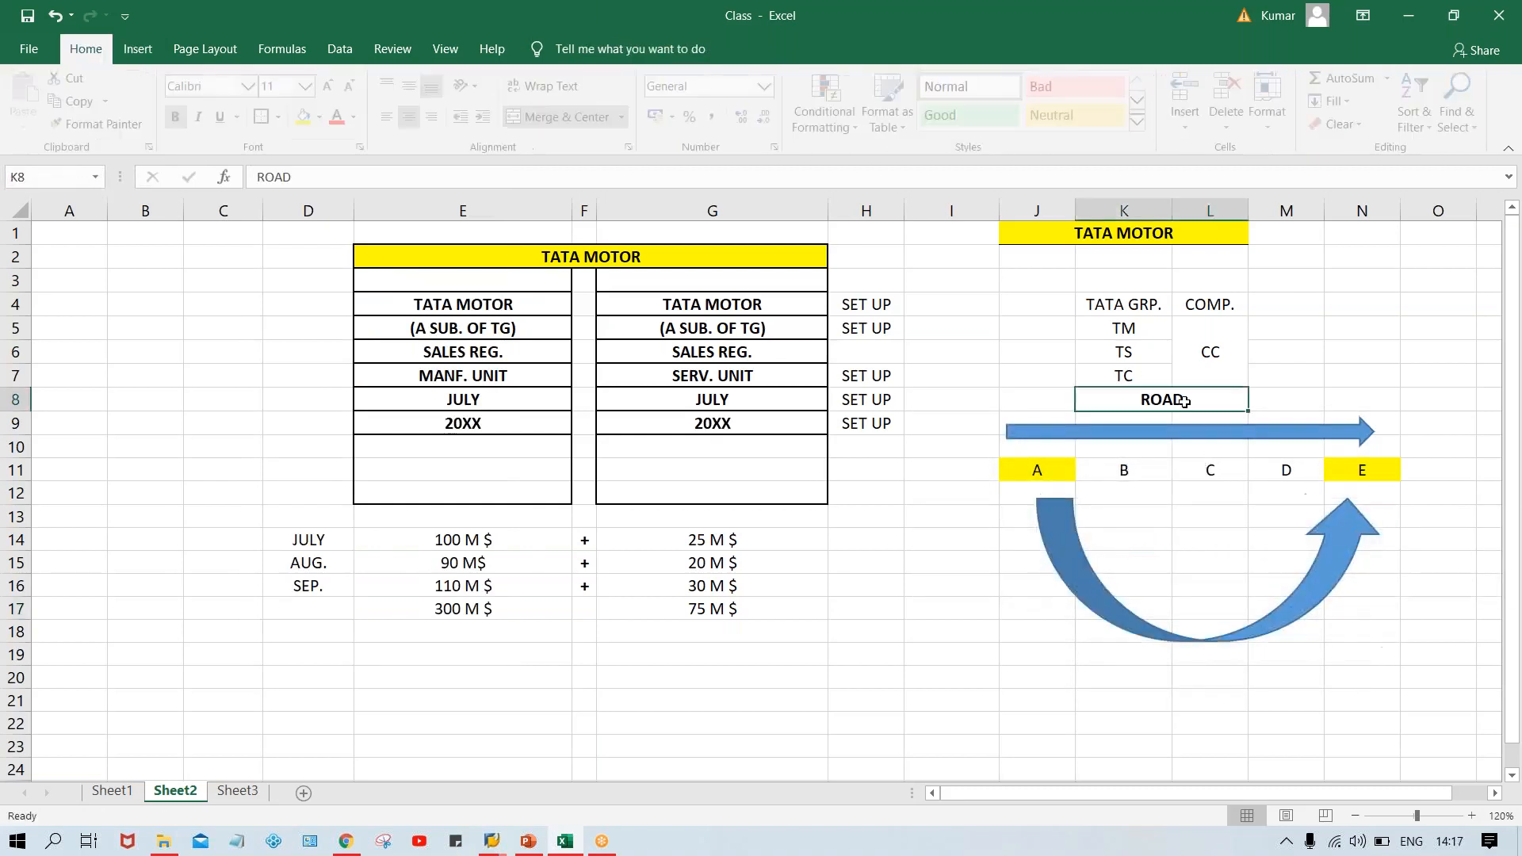
pyautogui.press('F2')
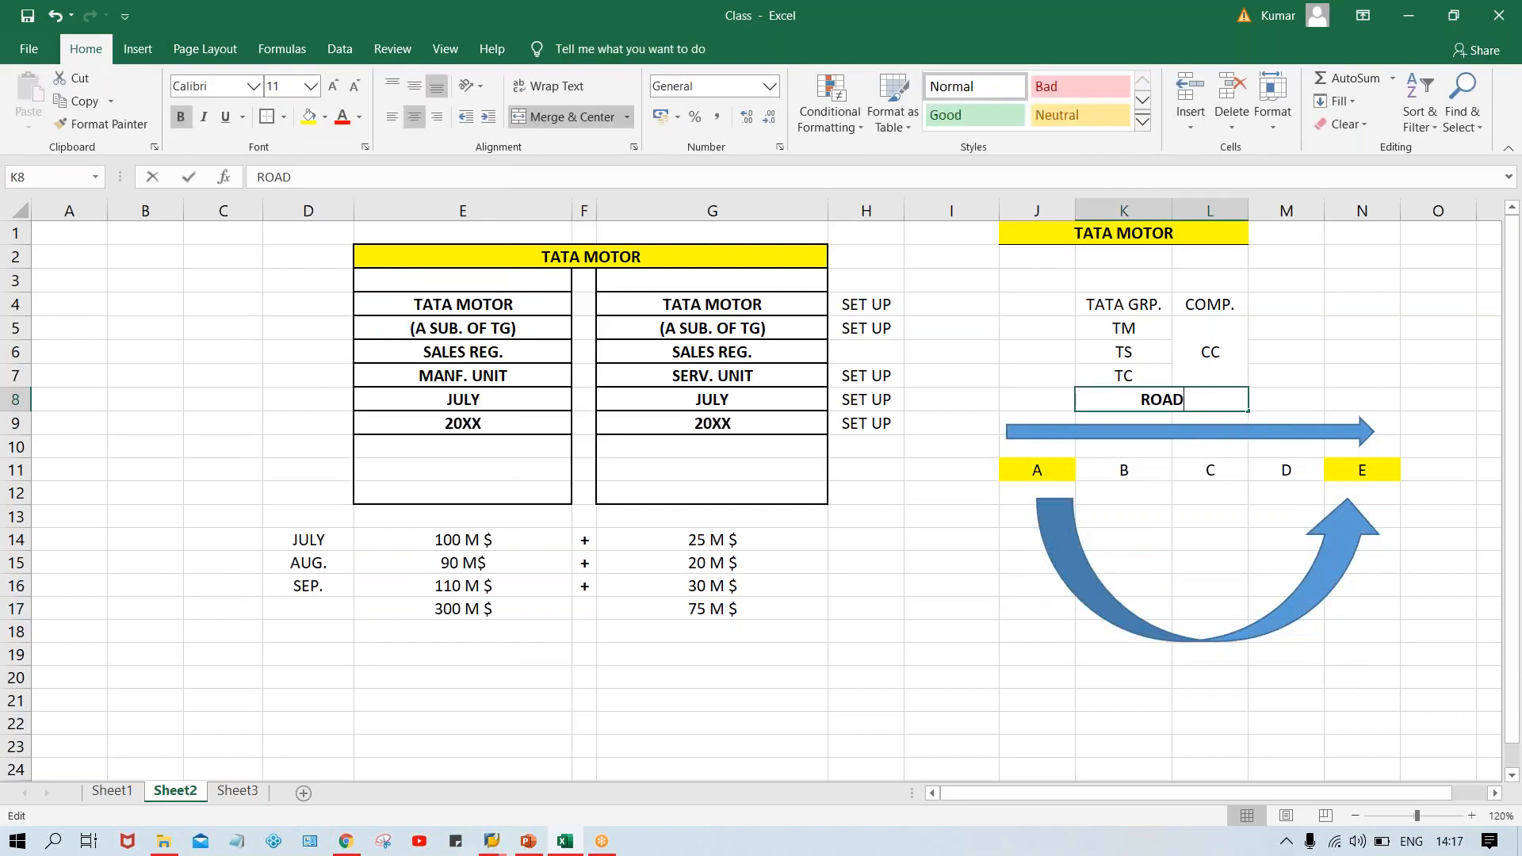
pyautogui.write('(')
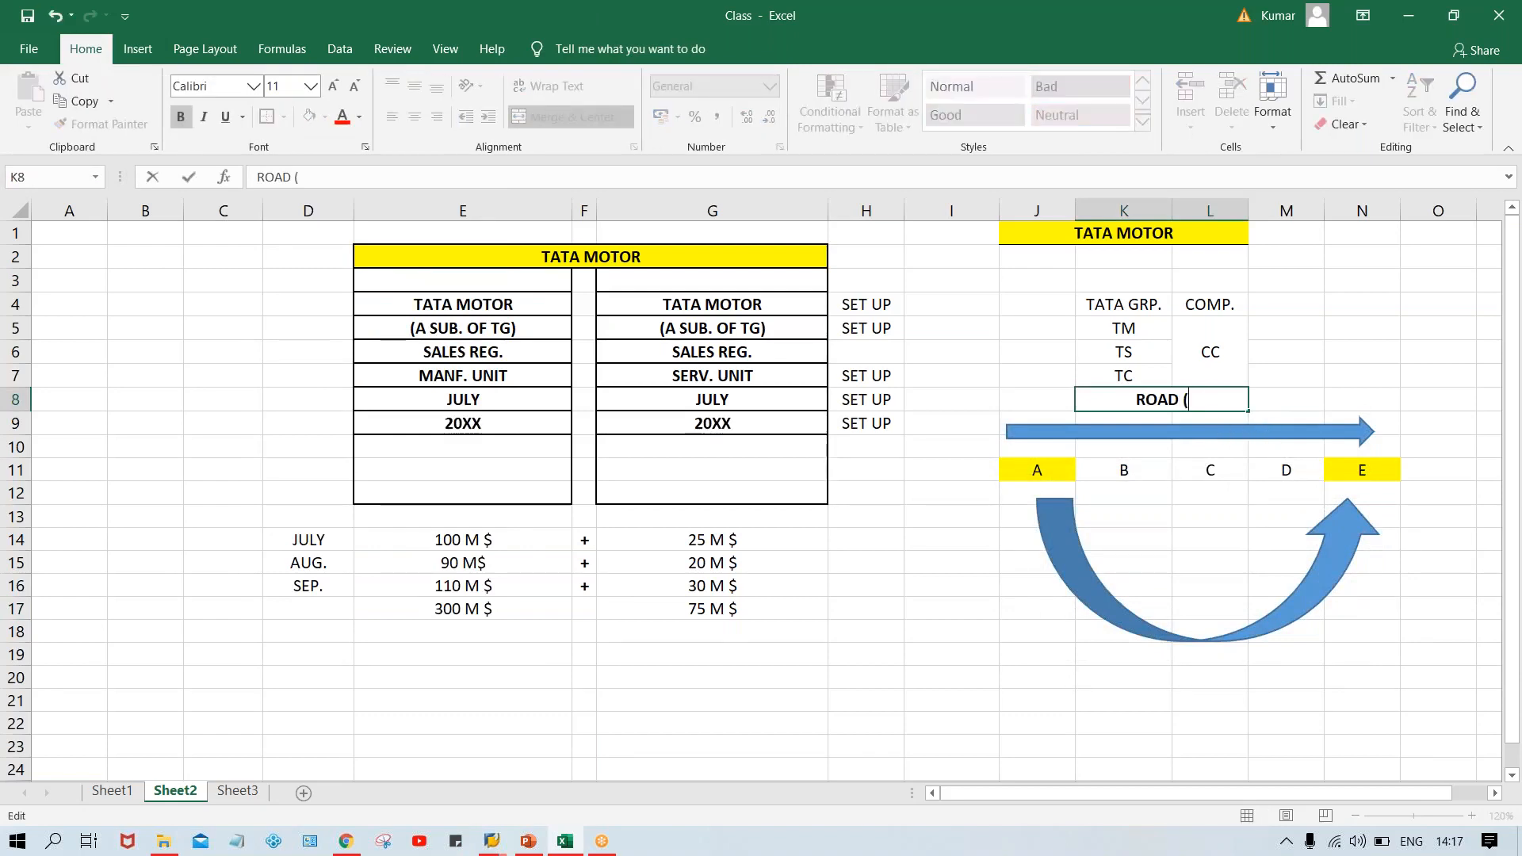
pyautogui.write('PATH')
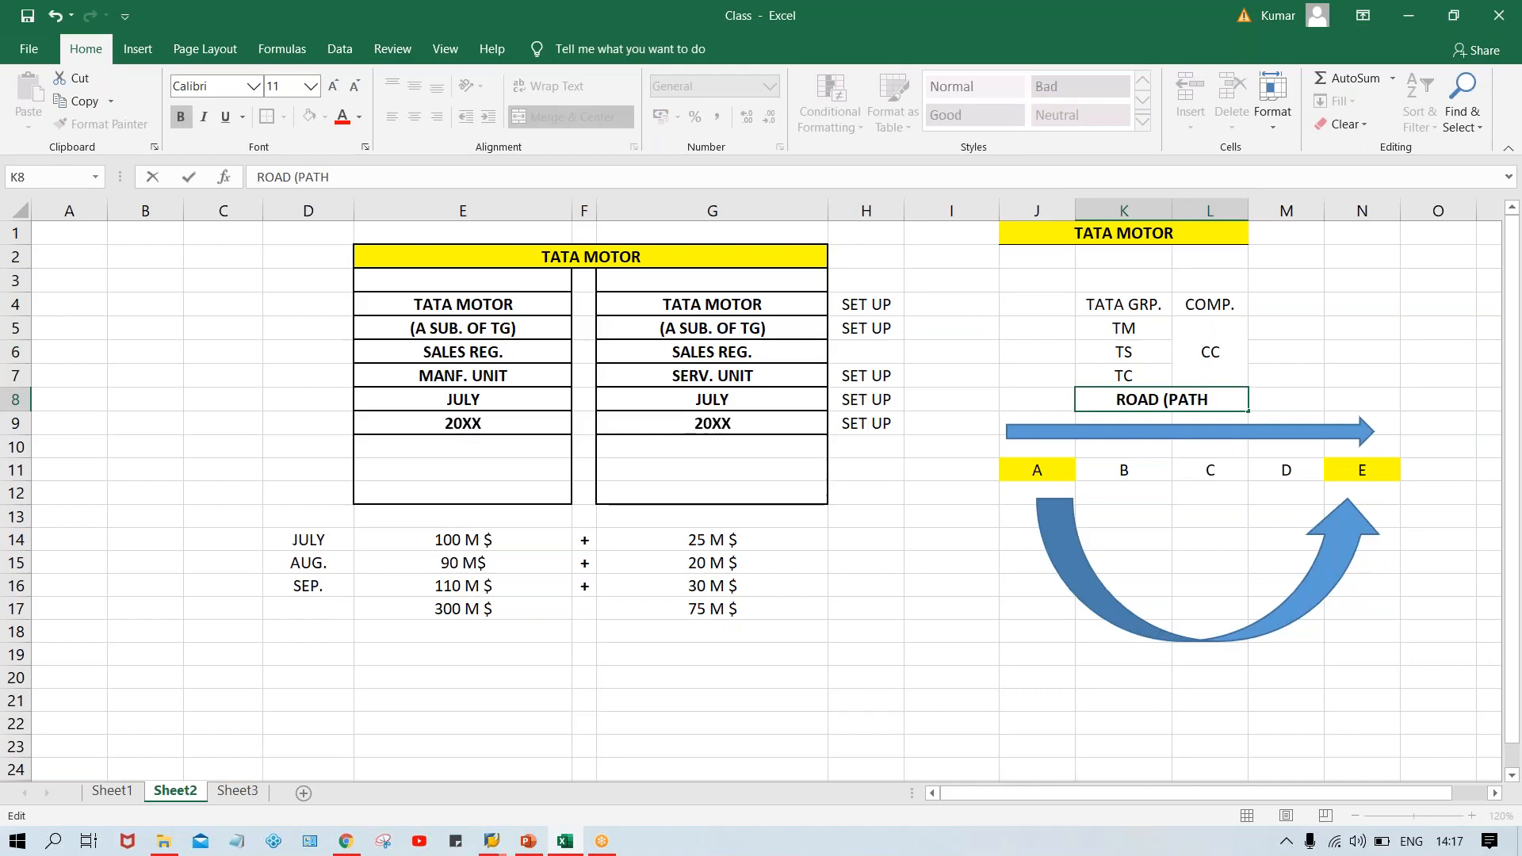
pyautogui.write(')')
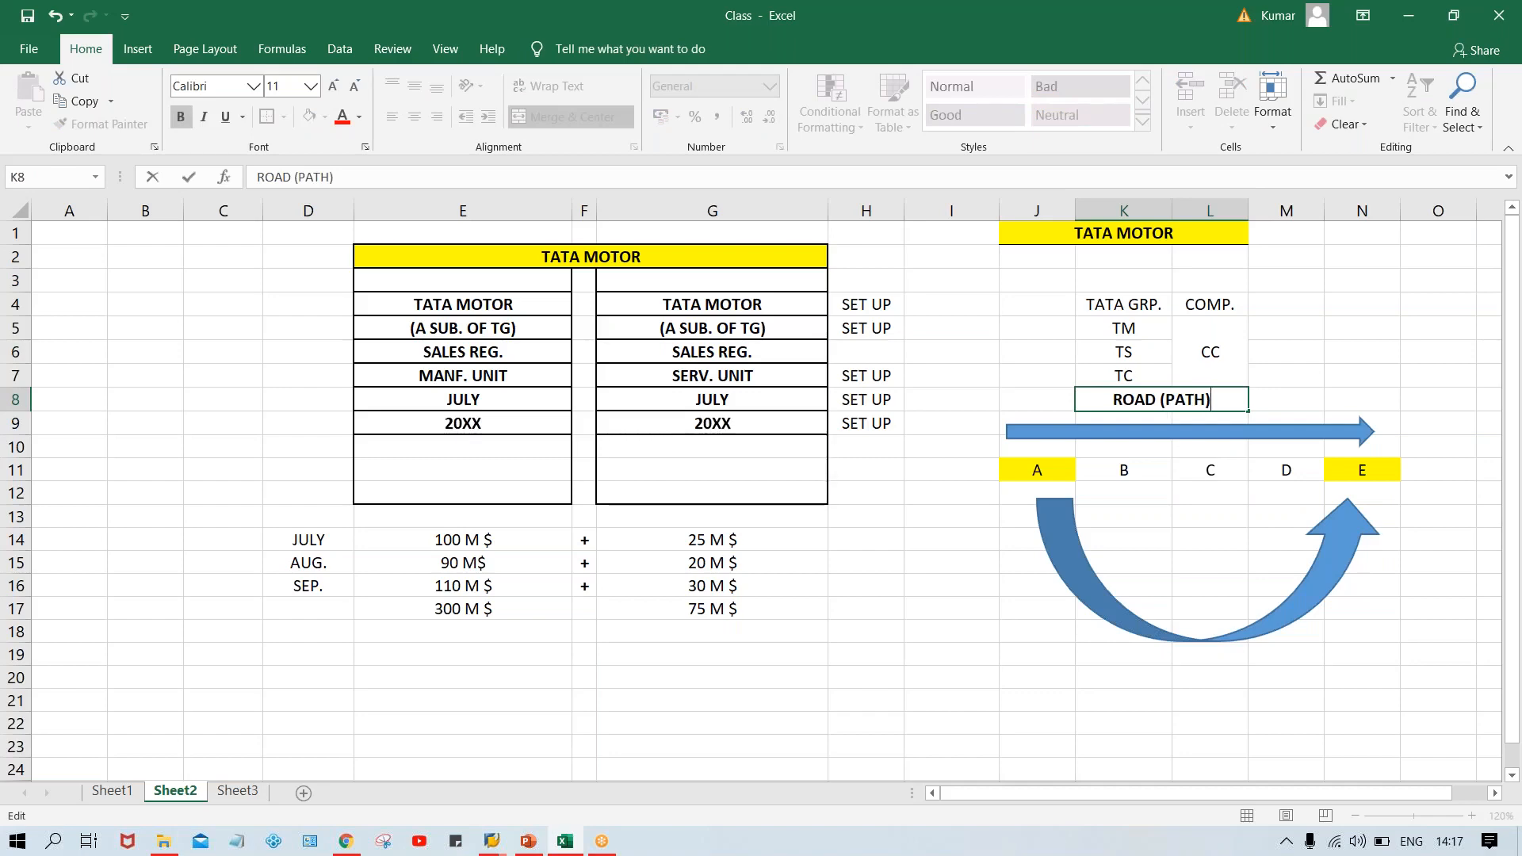
pyautogui.click(1419, 644)
pyautogui.click(1137, 398)
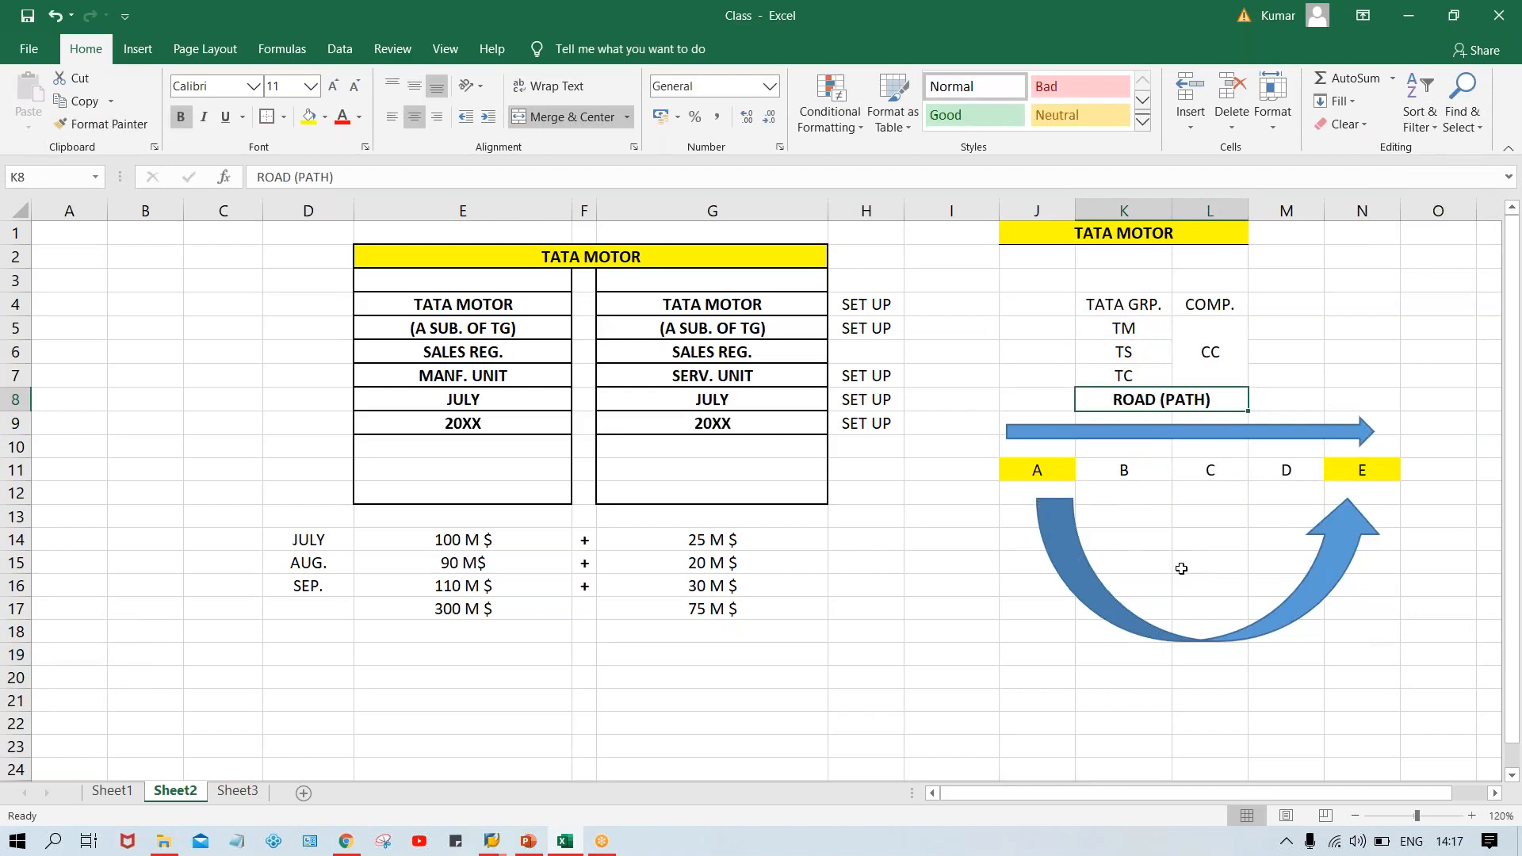
# Step: Merge and center cells K15:L15 inside the curved arrow and enter the label AIR (T. CODE) in bold
pyautogui.moveTo(1167, 569); pyautogui.dragTo(1189, 562)
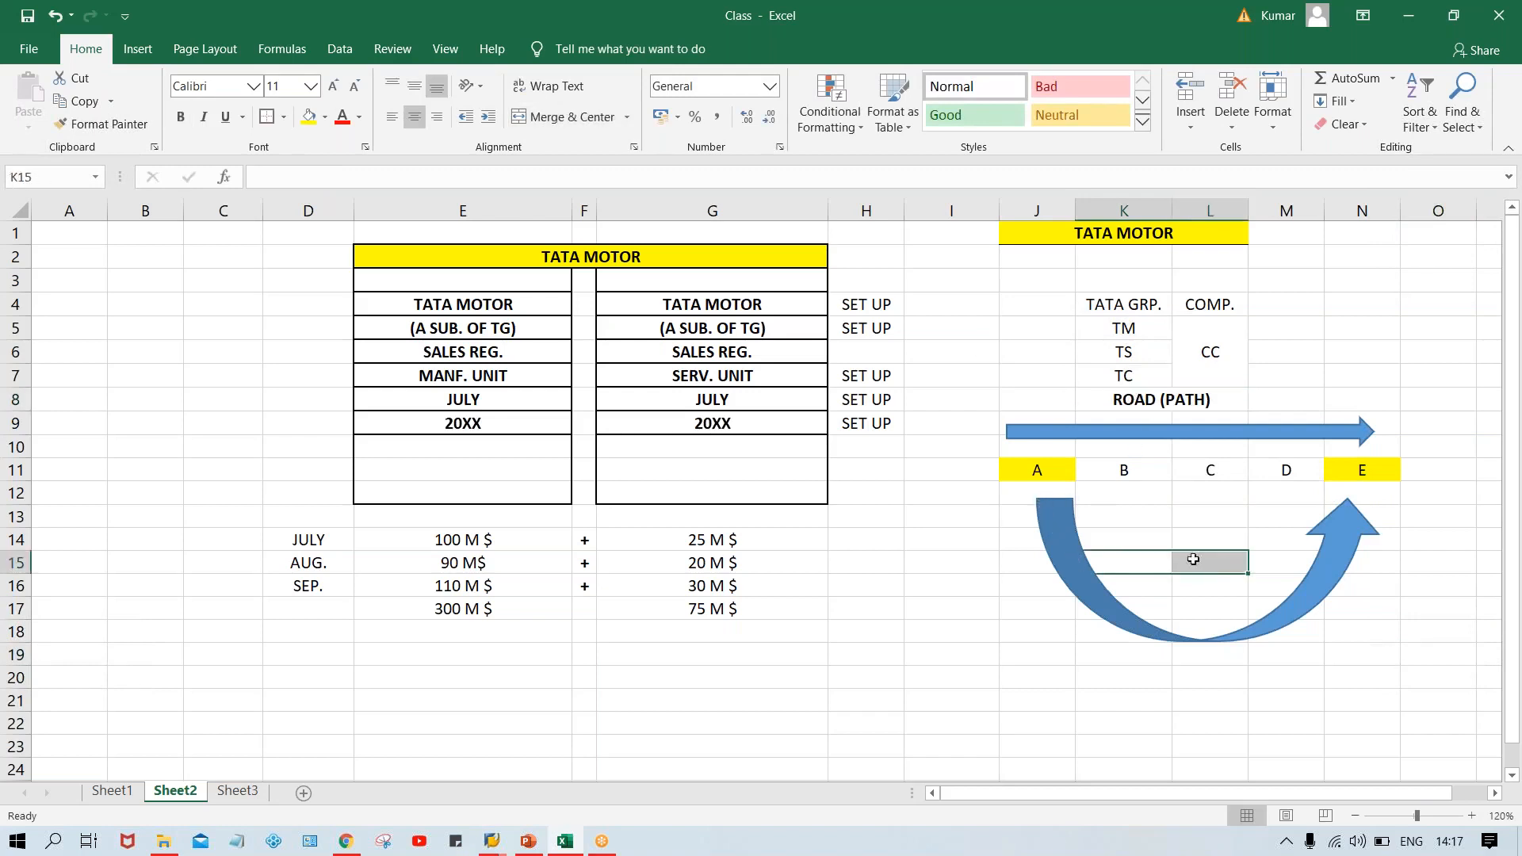
pyautogui.click(600, 118)
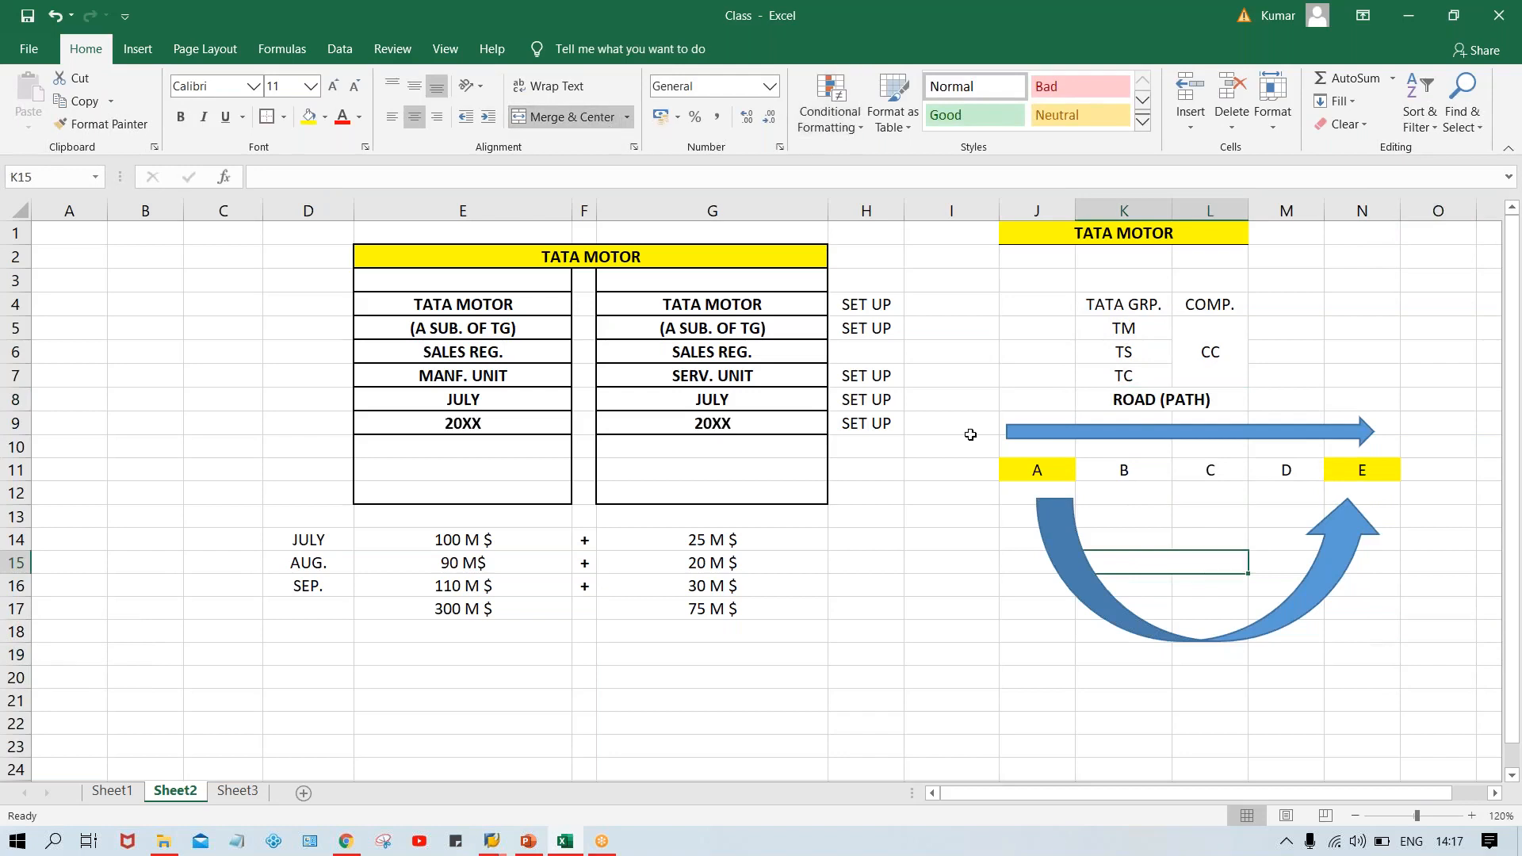
pyautogui.write('AIR')
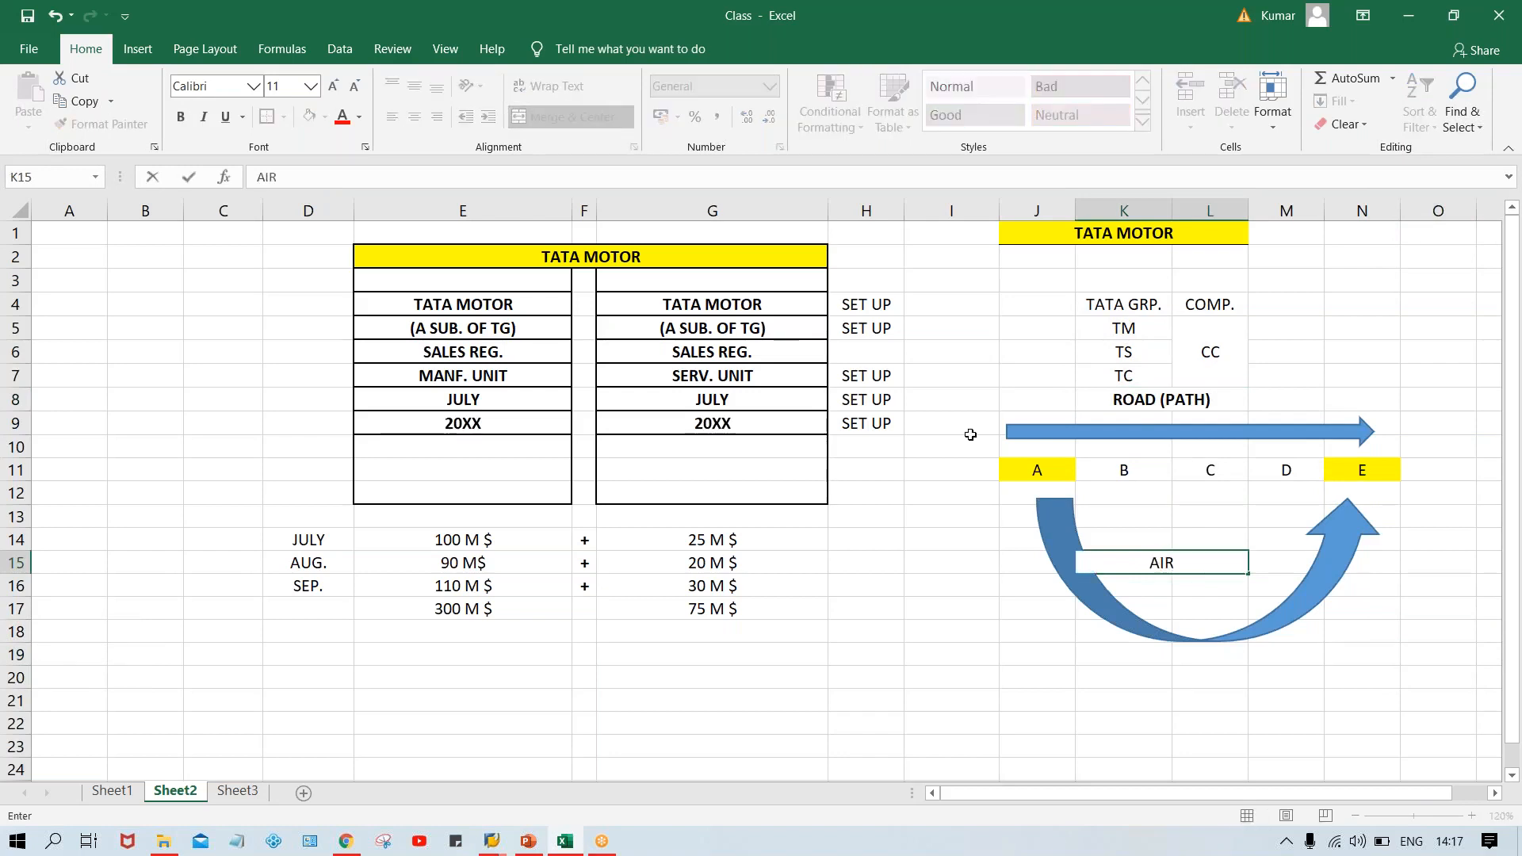
pyautogui.write(' (T. CODE')
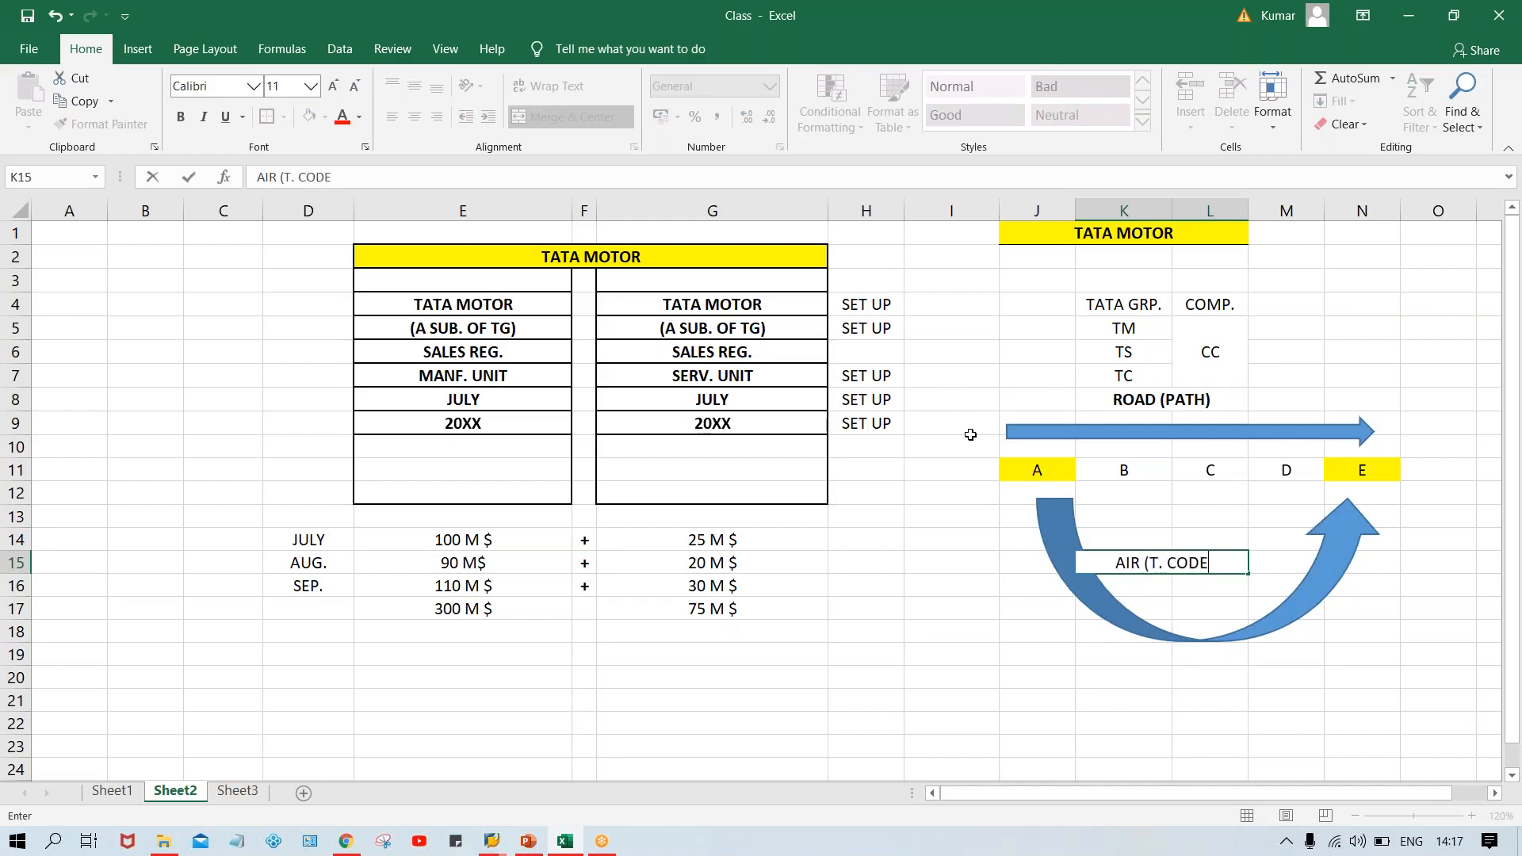
pyautogui.write(')')
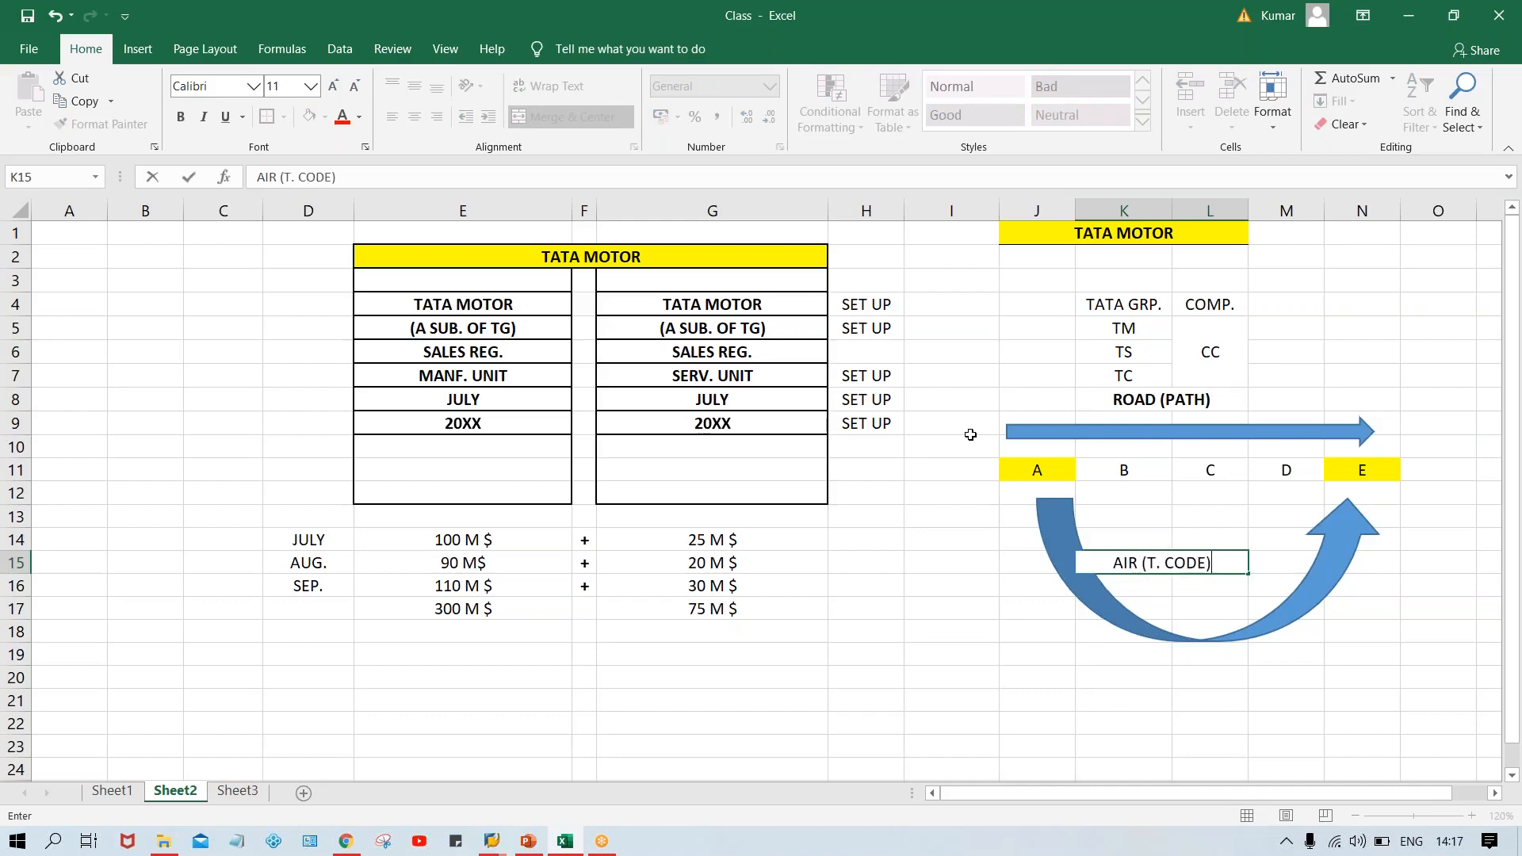
pyautogui.click(1124, 766)
pyautogui.click(1157, 571)
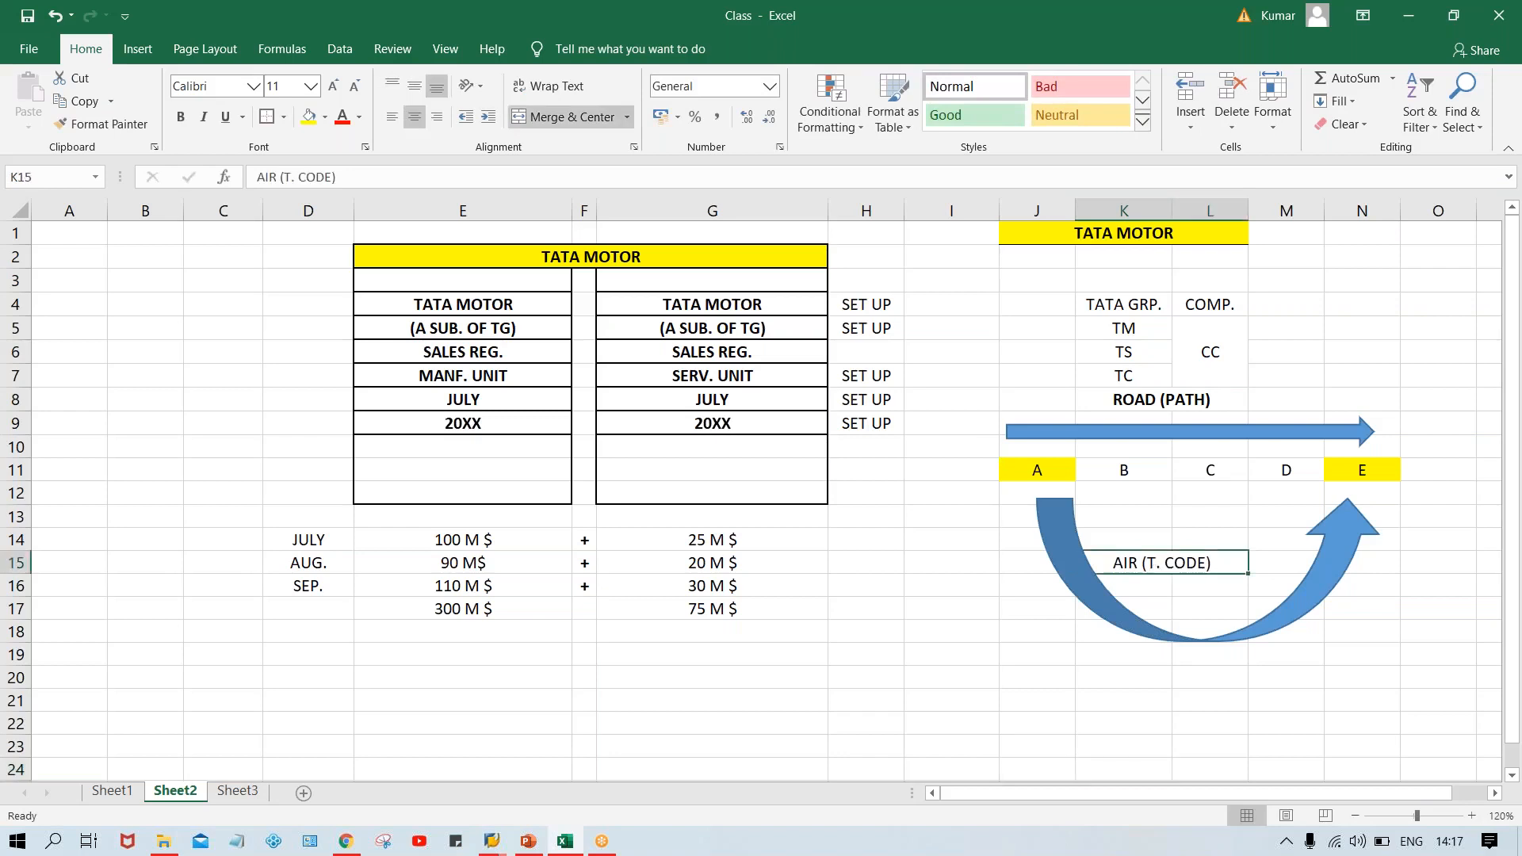
pyautogui.hotkey('ctrl', 'b')
pyautogui.click(1143, 655)
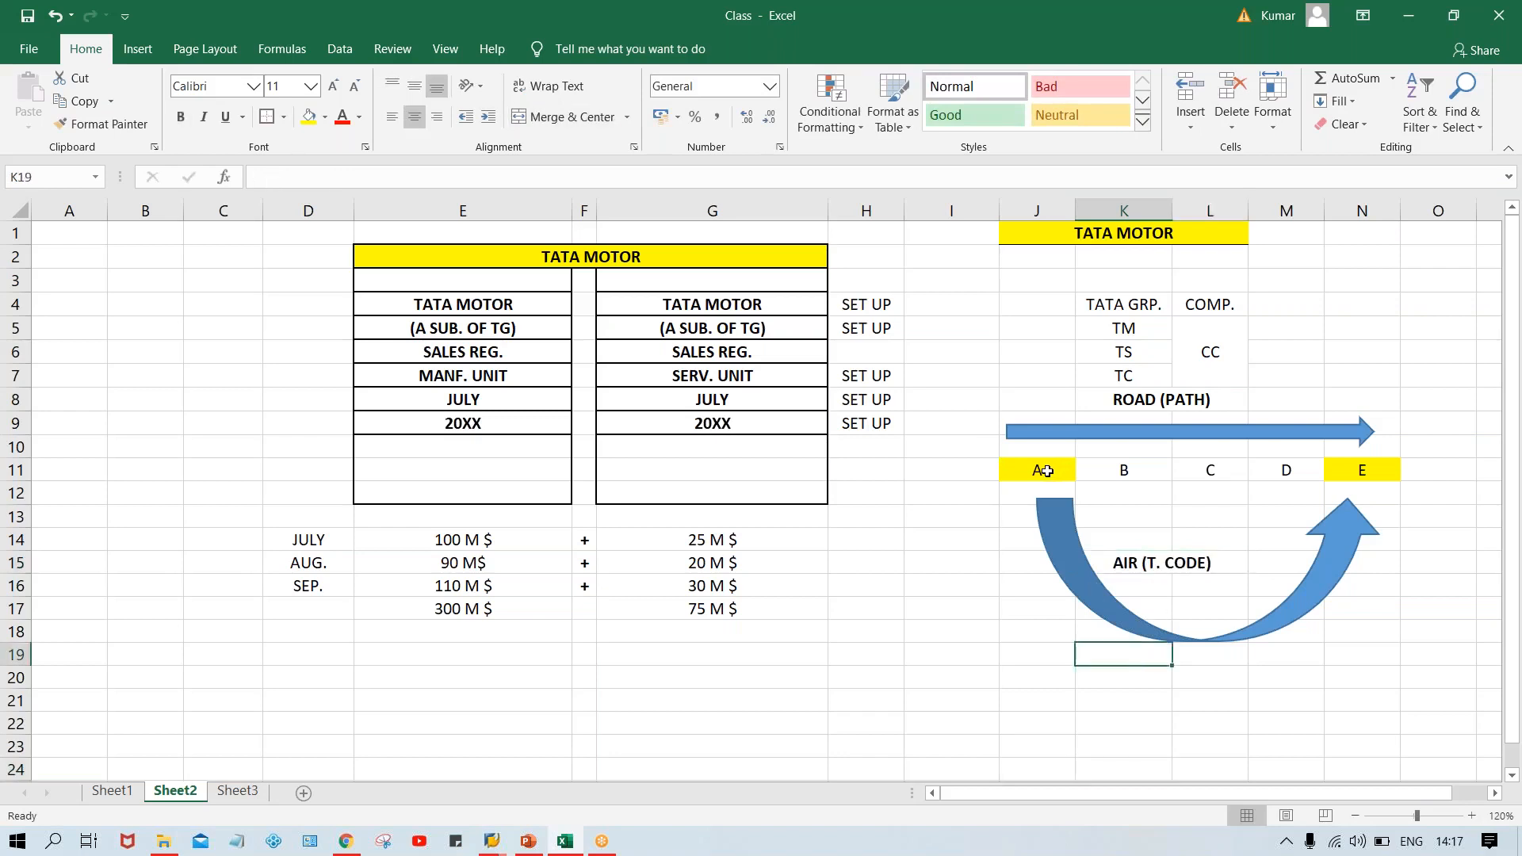
pyautogui.click(1054, 471)
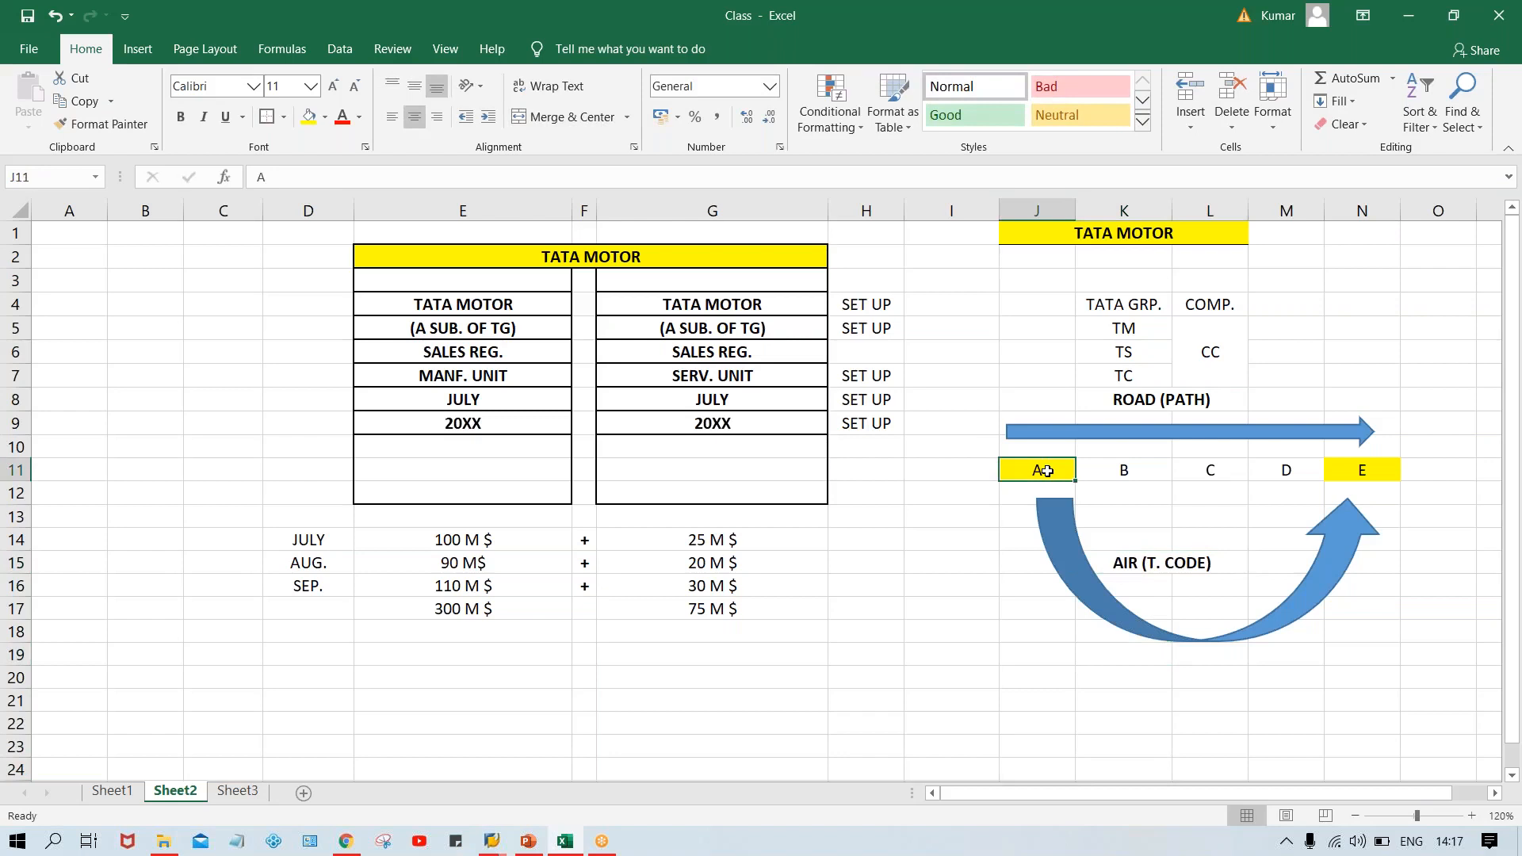
pyautogui.click(1108, 474)
pyautogui.click(1211, 474)
pyautogui.click(1289, 473)
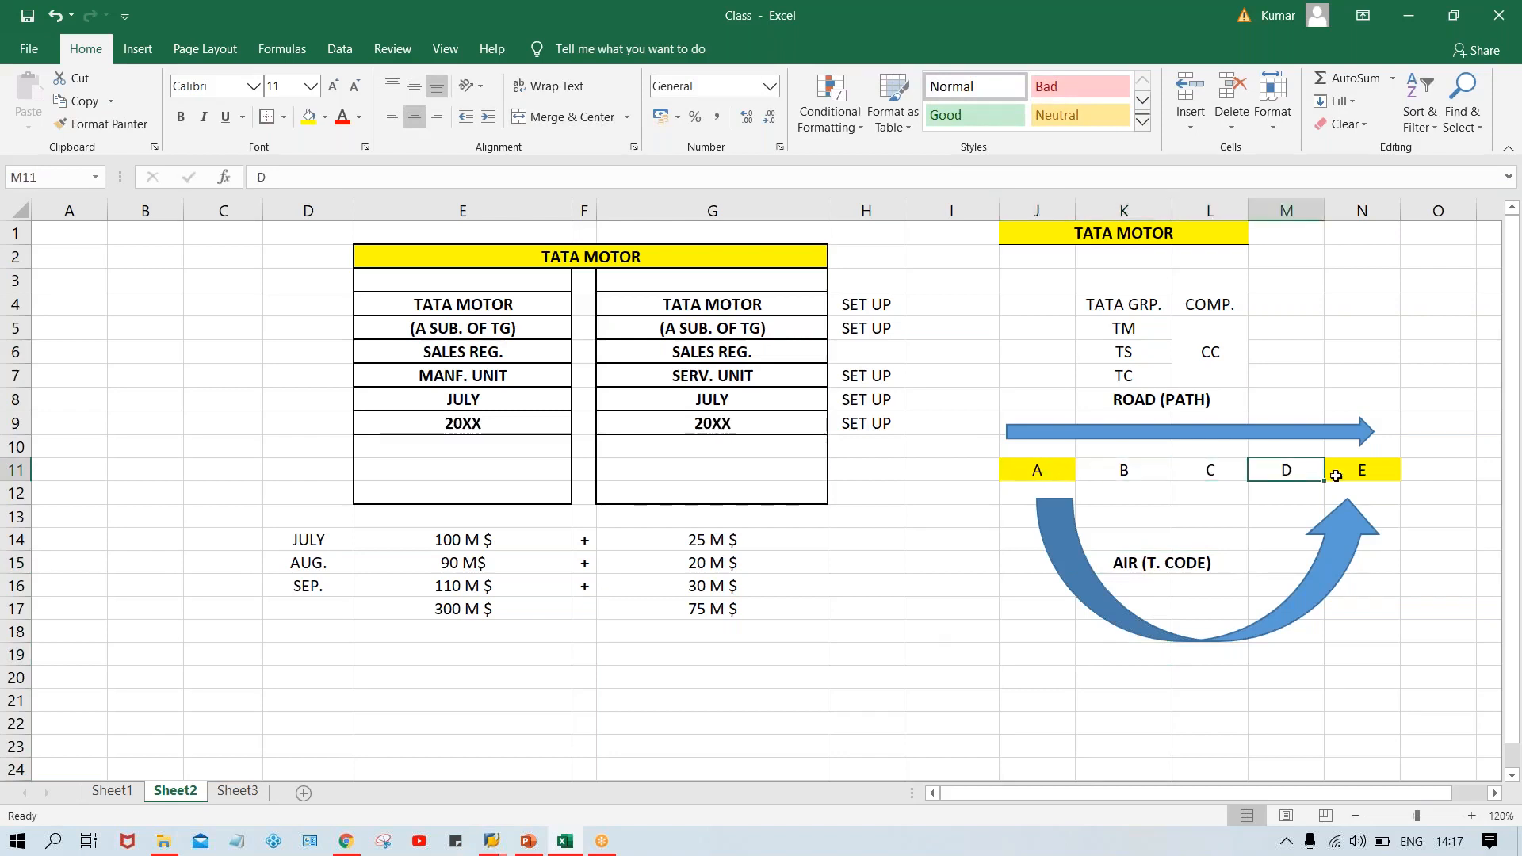
pyautogui.click(1370, 474)
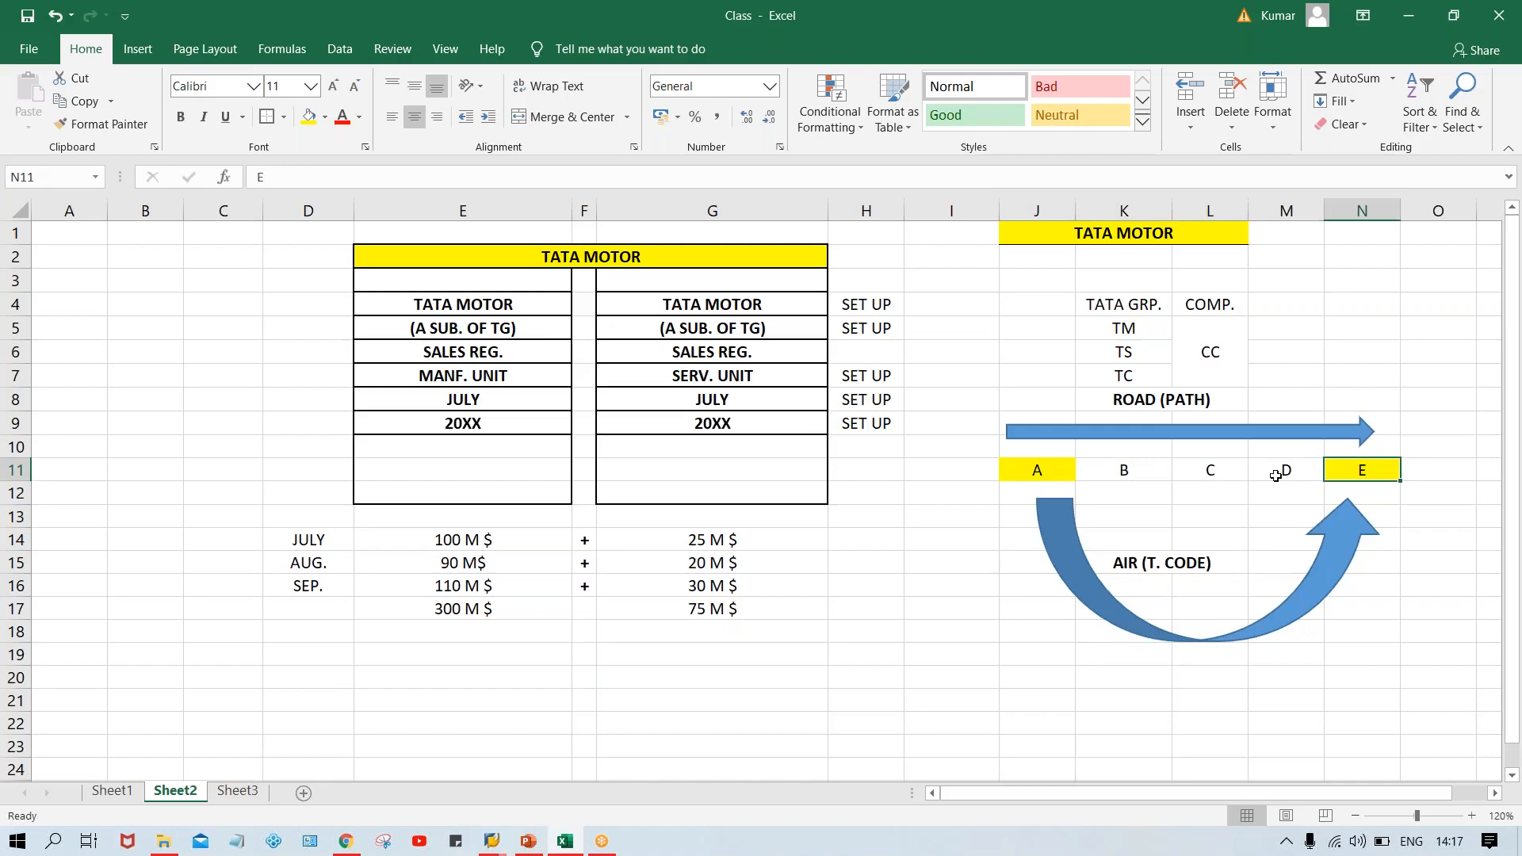
# Step: Add a border around the merged ROAD (PATH) label cell above the straight arrow
pyautogui.click(1199, 400)
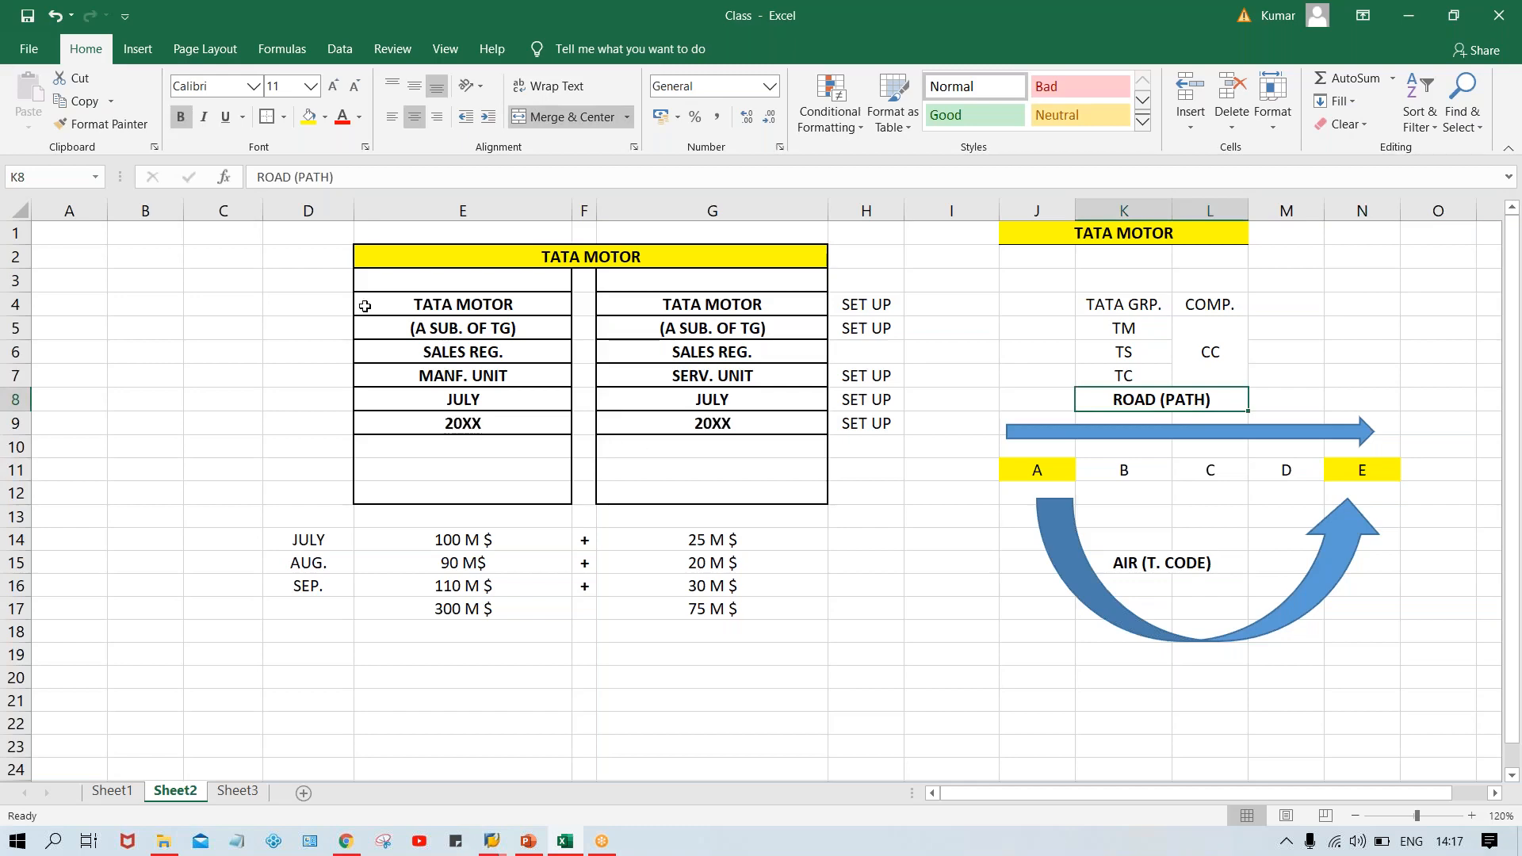
pyautogui.click(267, 118)
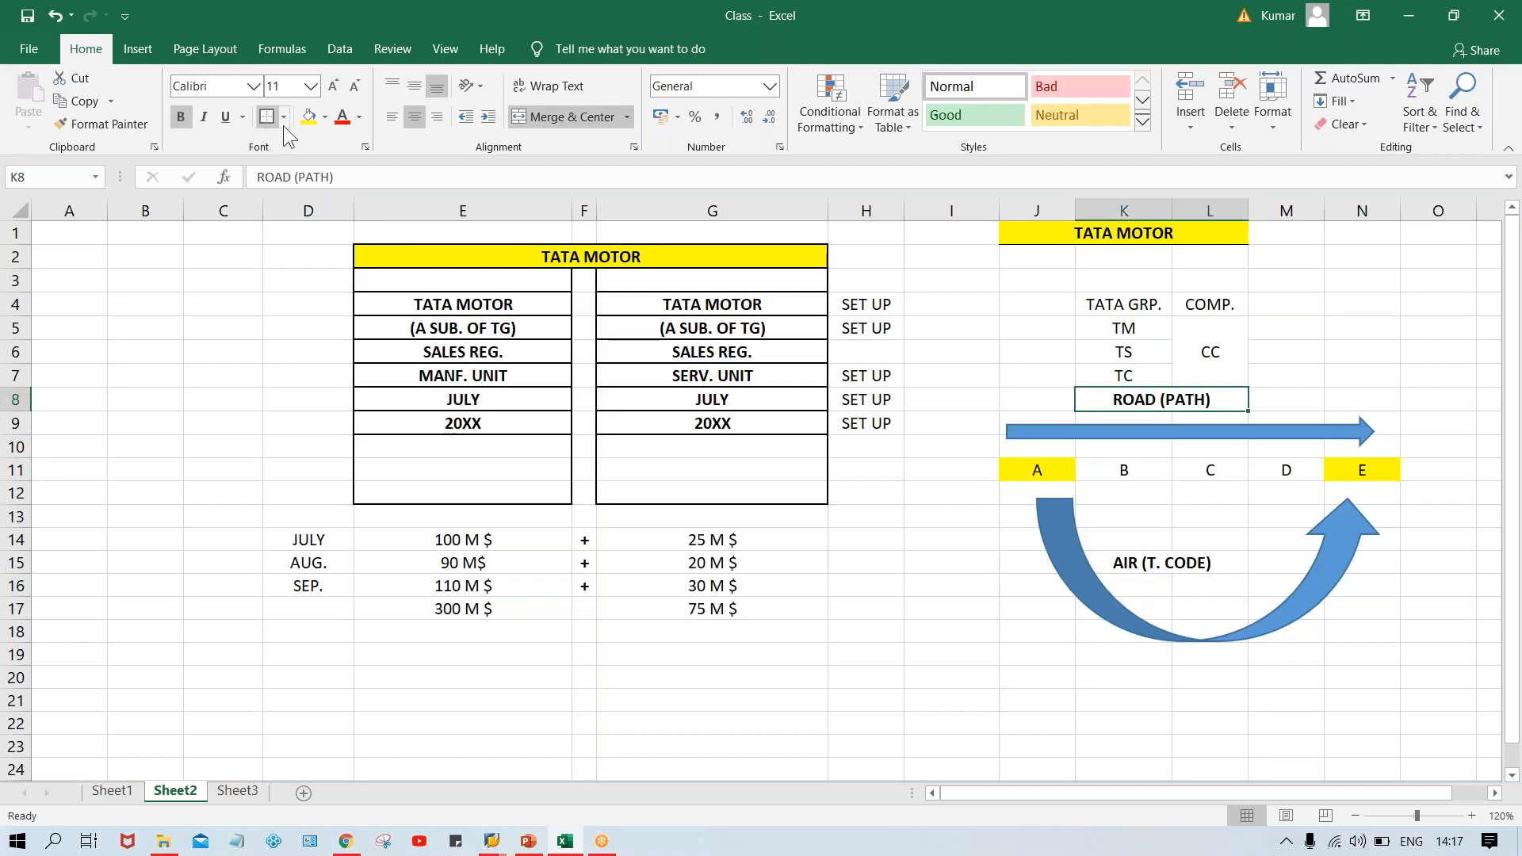
pyautogui.click(1173, 565)
pyautogui.click(1078, 670)
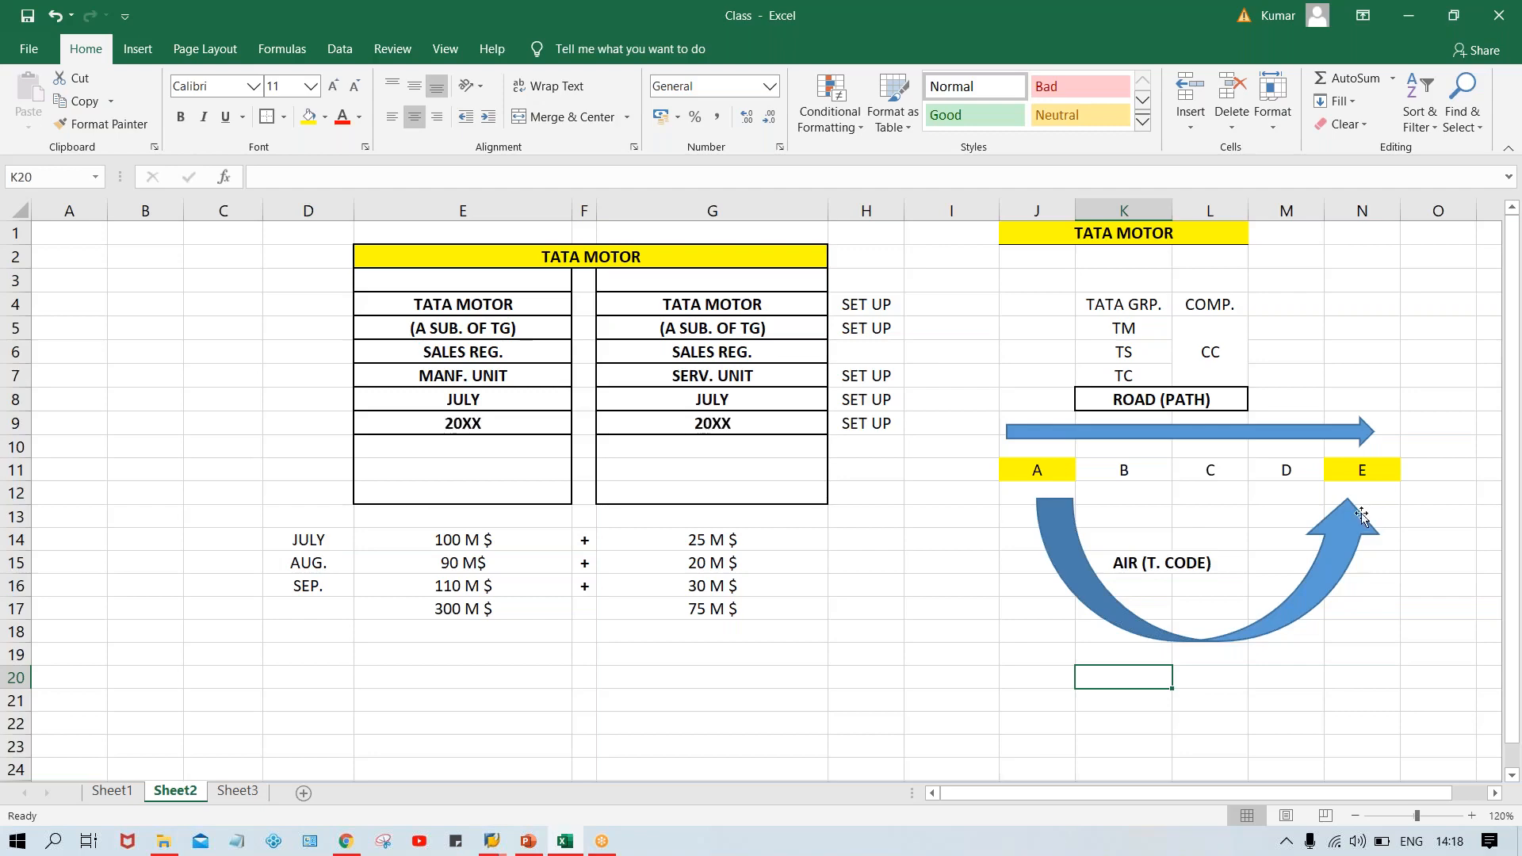
pyautogui.click(742, 305)
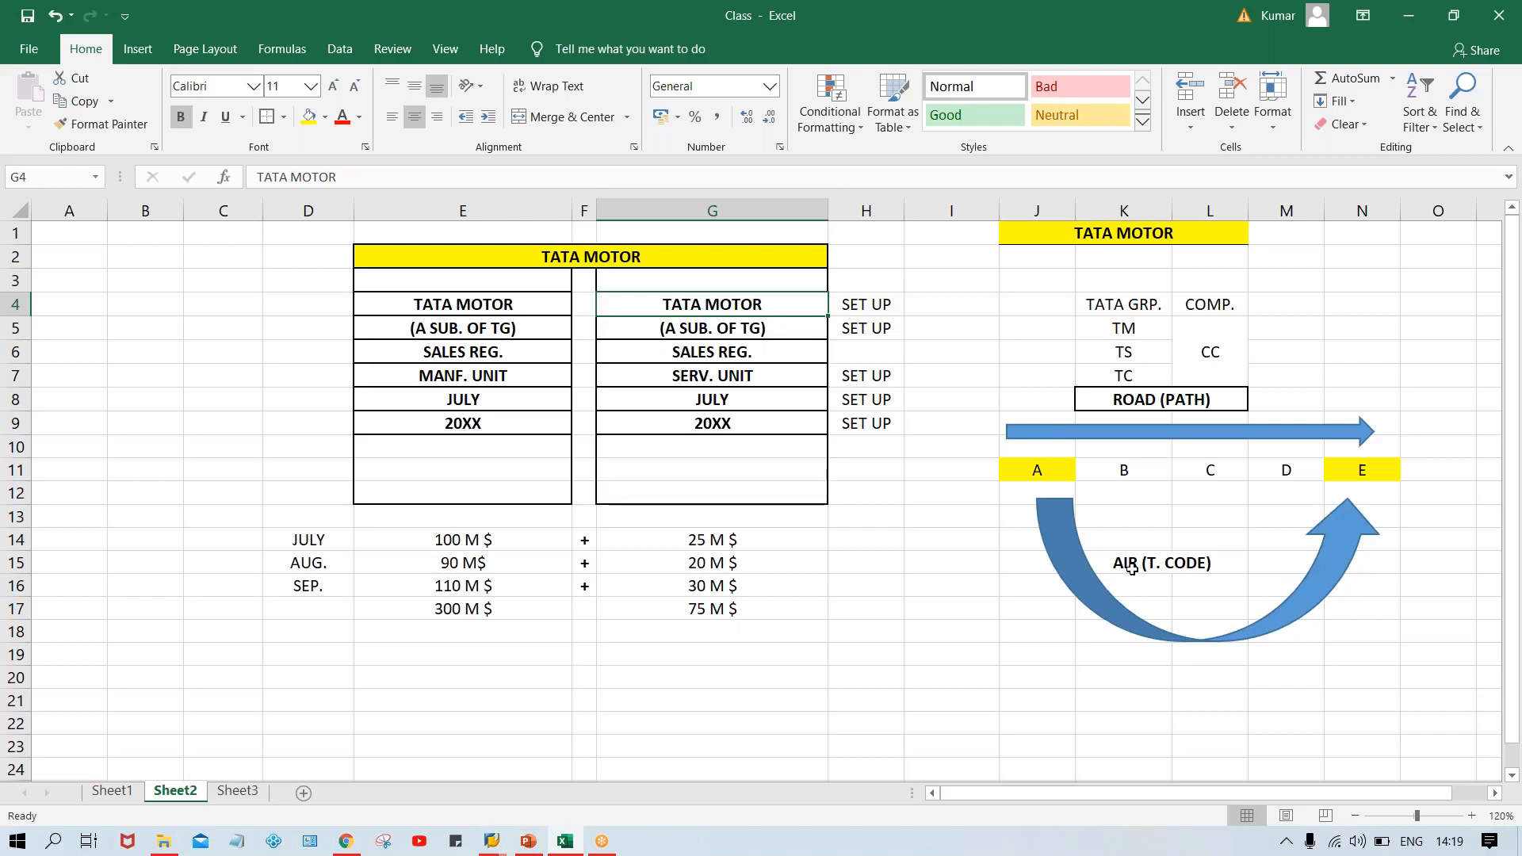
pyautogui.click(1045, 470)
pyautogui.click(1126, 470)
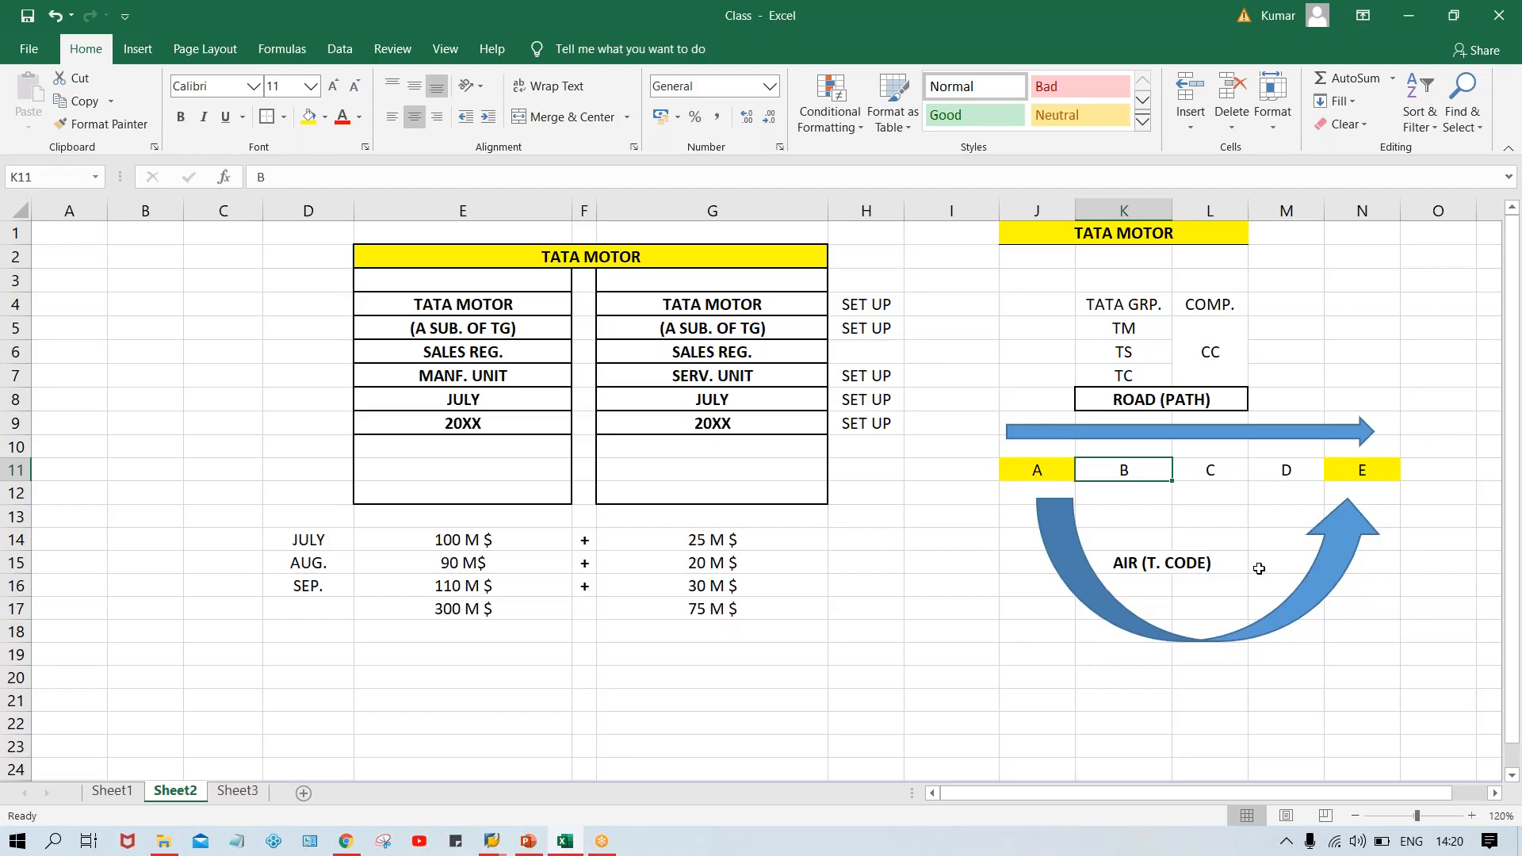
pyautogui.click(865, 490)
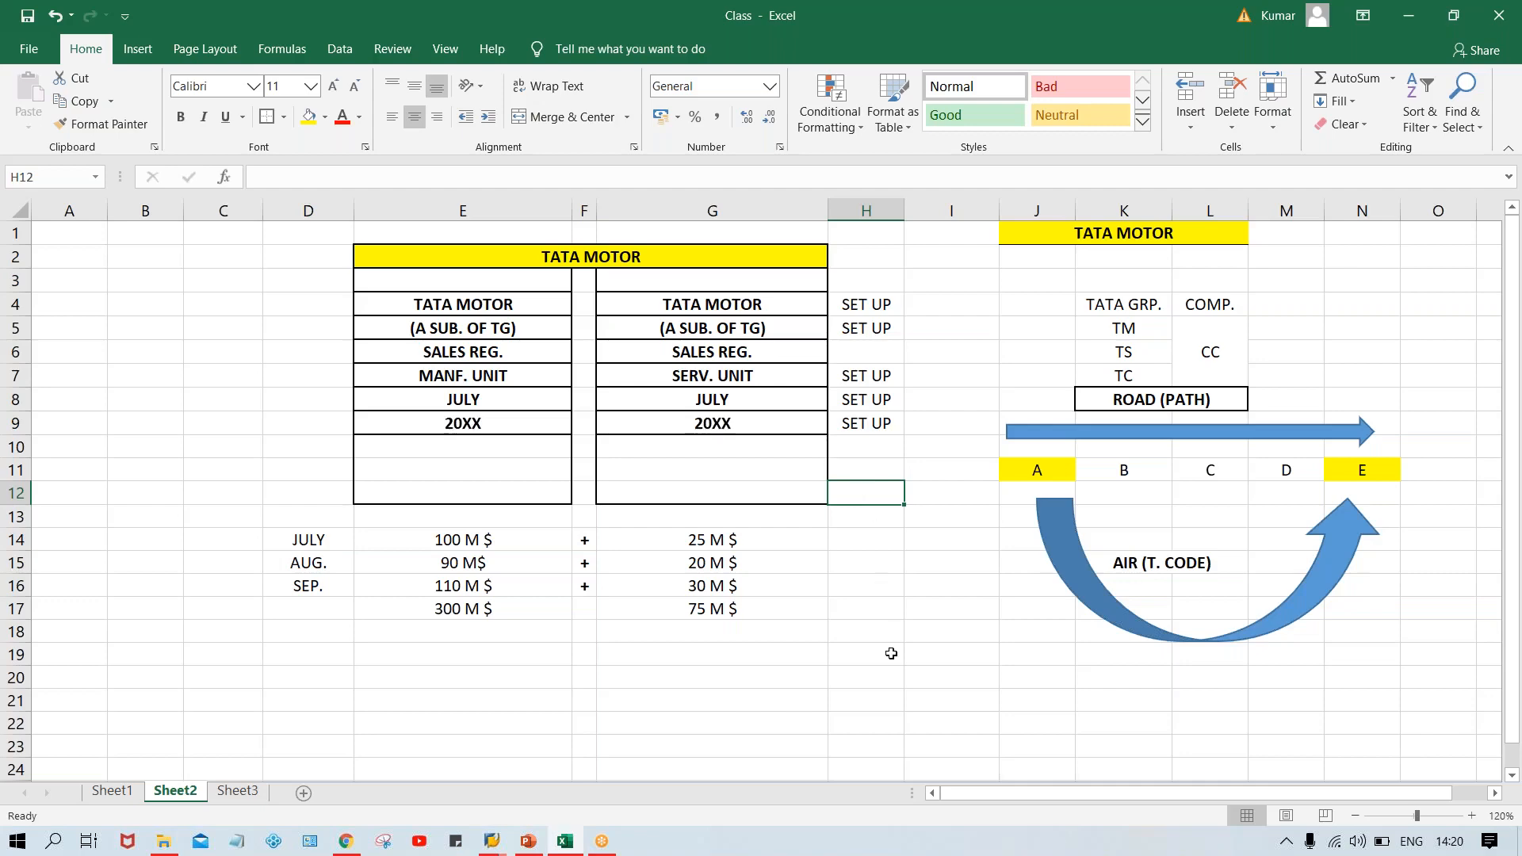
pyautogui.click(875, 616)
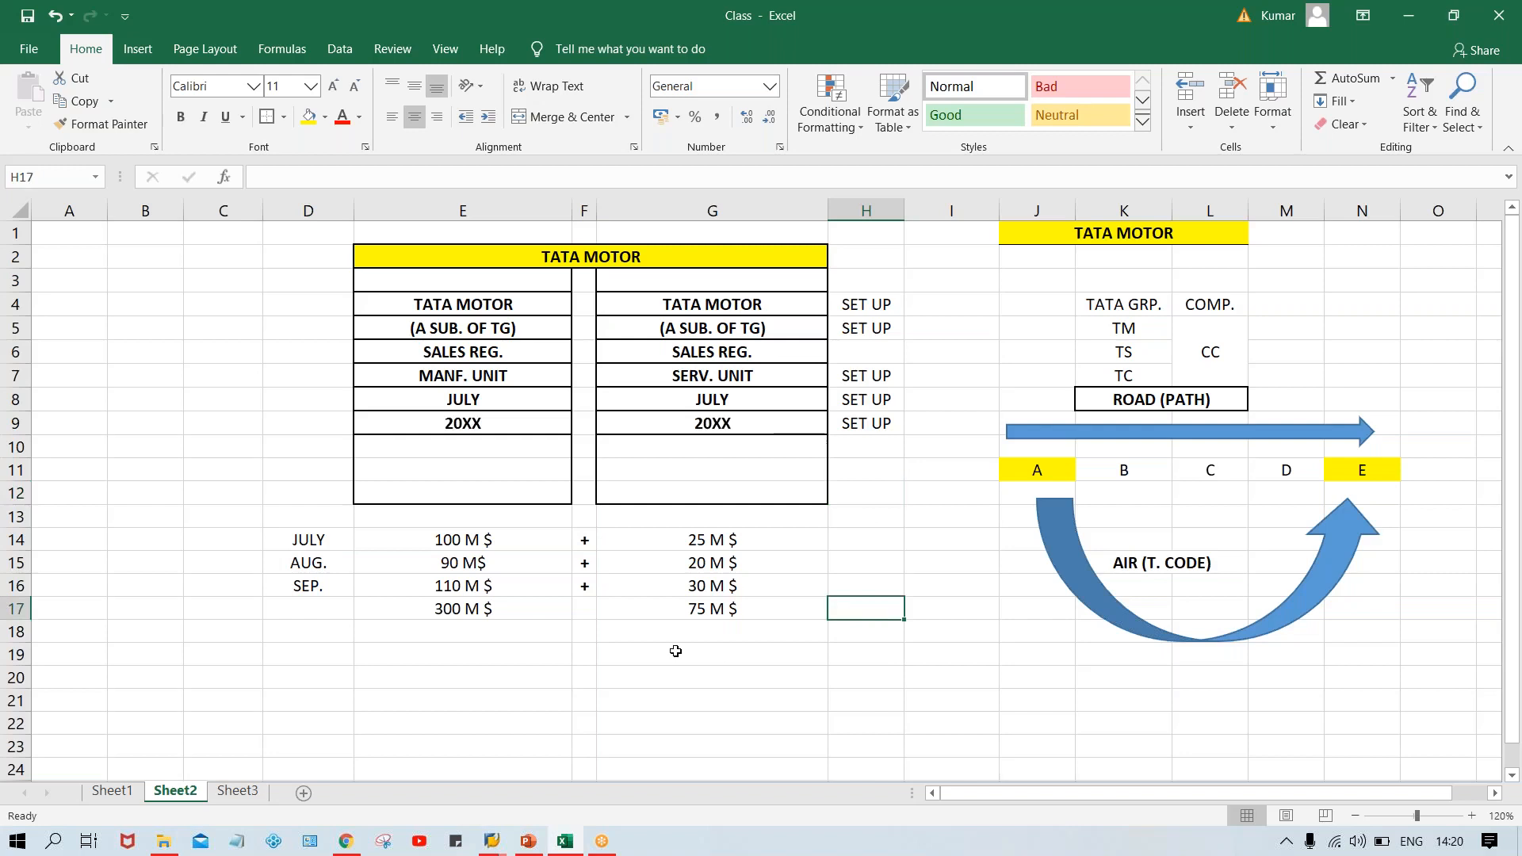
# Step: Switch to the Enterprise structure presentation in PowerPoint and bring up the Enterprise/Organization's structure slide
pyautogui.click(527, 842)
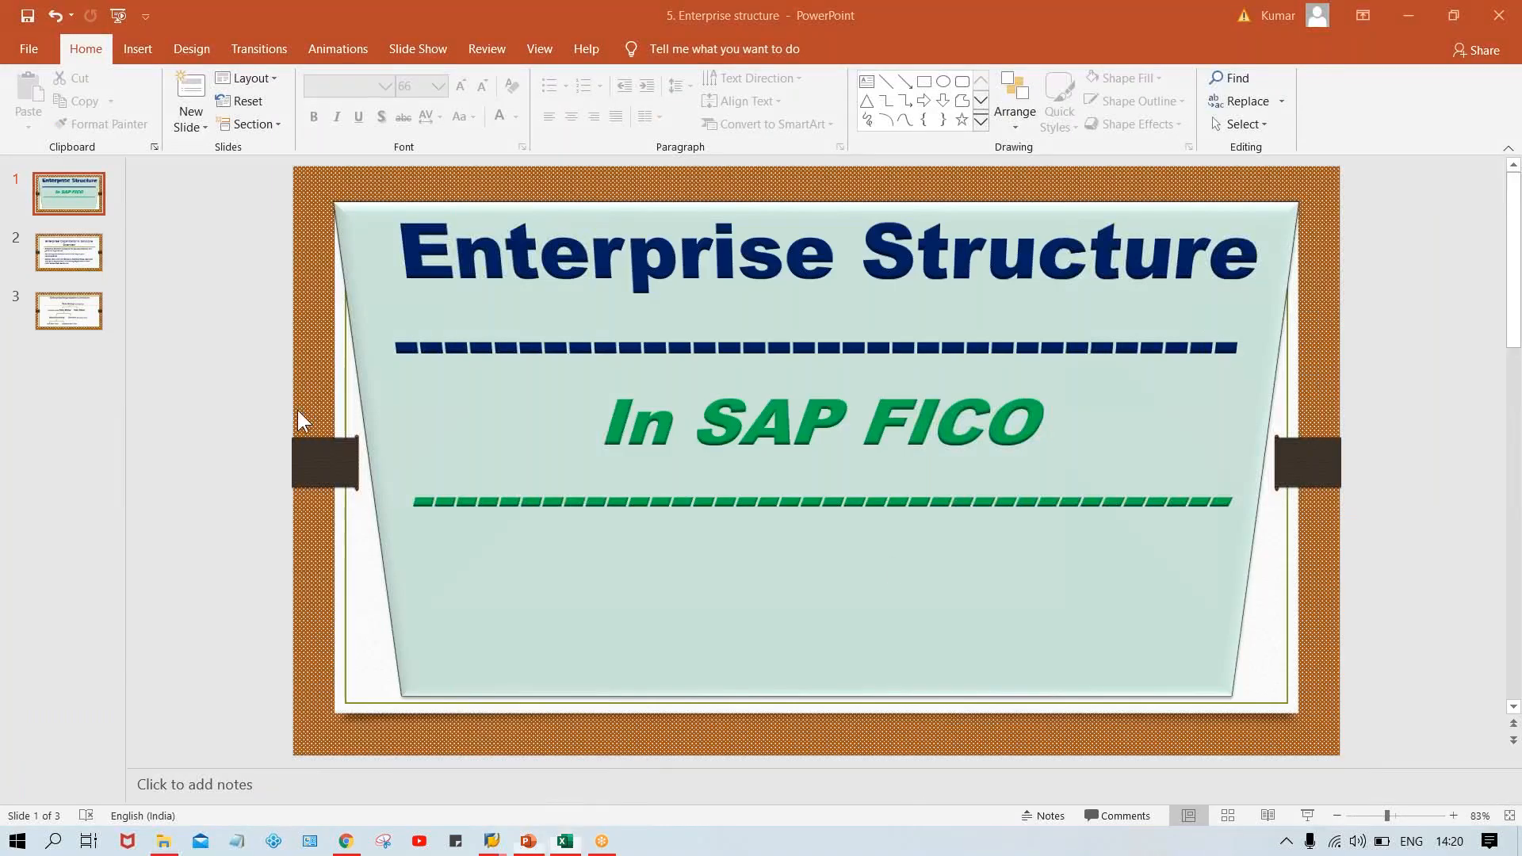
pyautogui.scroll(-2, 236, 392)
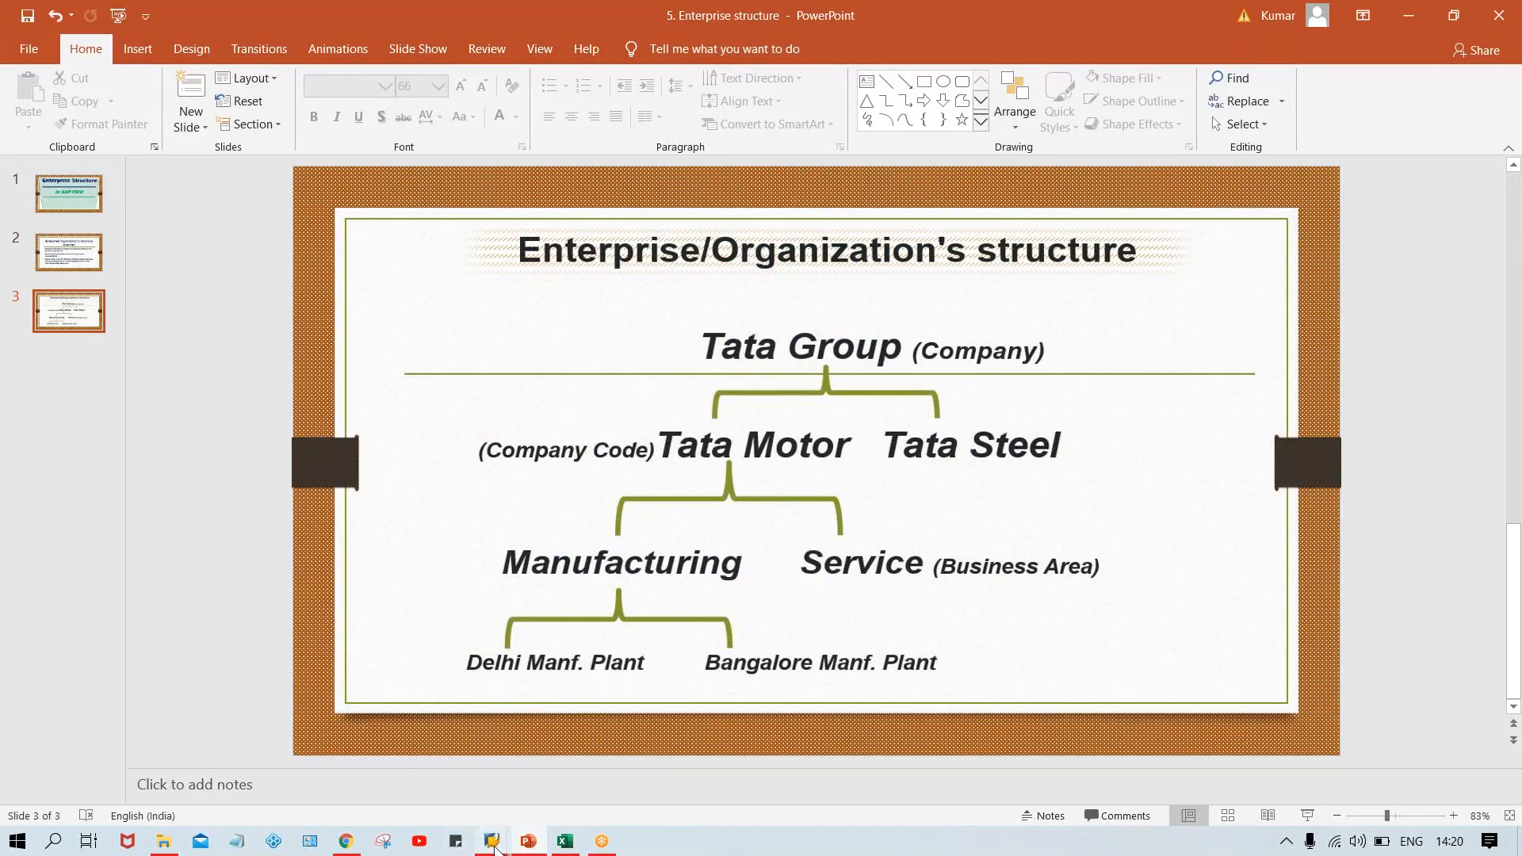
# Step: Switch to the SAP Easy Access window, run transaction SPRO and display the SAP Reference IMG
pyautogui.moveTo(493, 845)
pyautogui.click(632, 763)
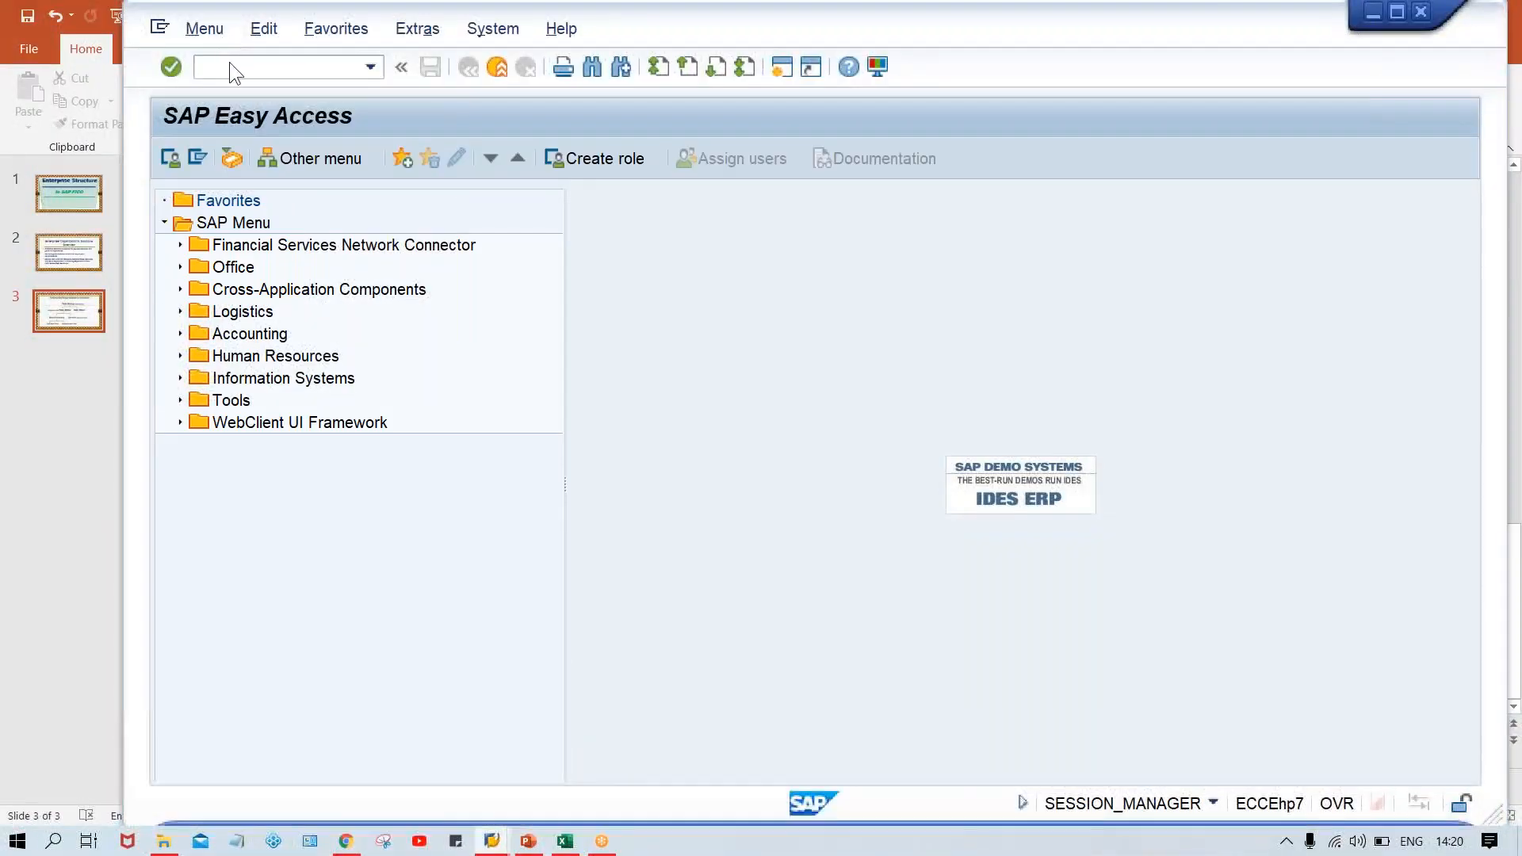
pyautogui.click(240, 65)
pyautogui.write('SPRO')
pyautogui.press('Return')
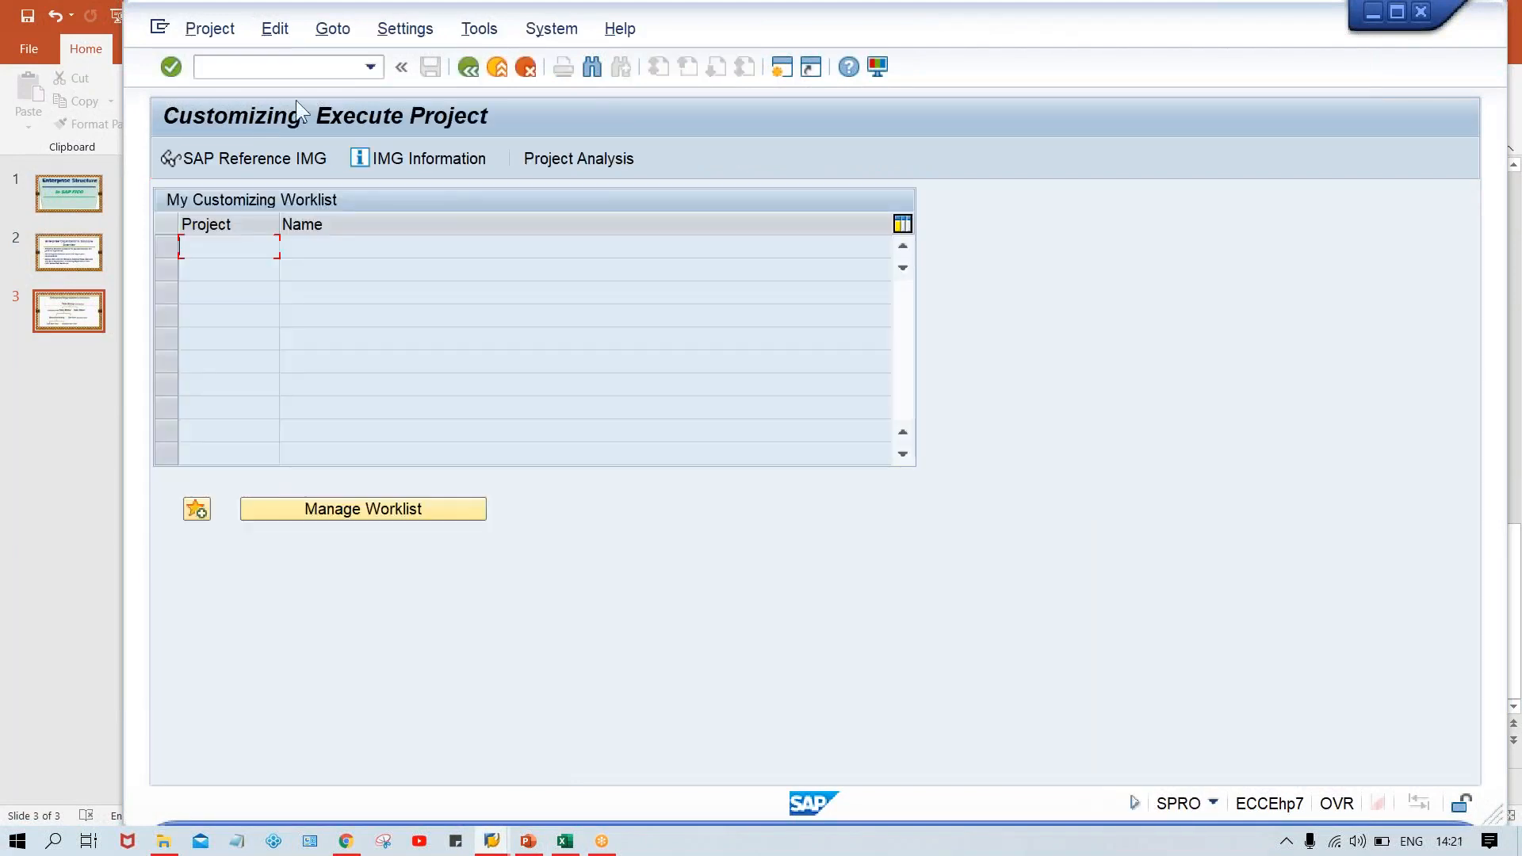
pyautogui.click(264, 158)
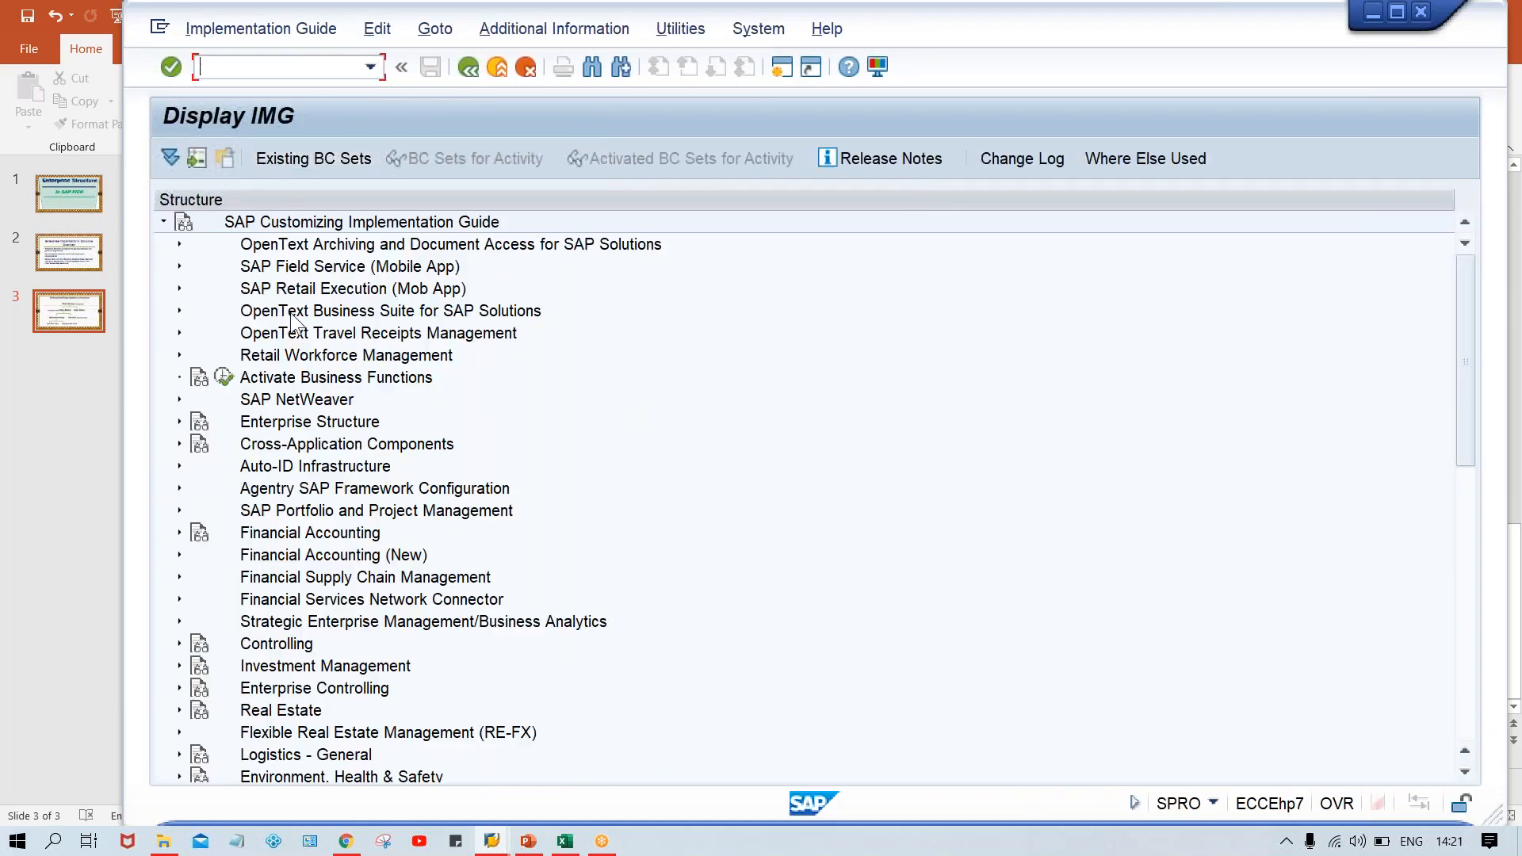
# Step: Expand Enterprise Structure, Definition and Financial Accounting in the IMG, and execute the Define company activity
pyautogui.click(321, 426)
pyautogui.click(178, 422)
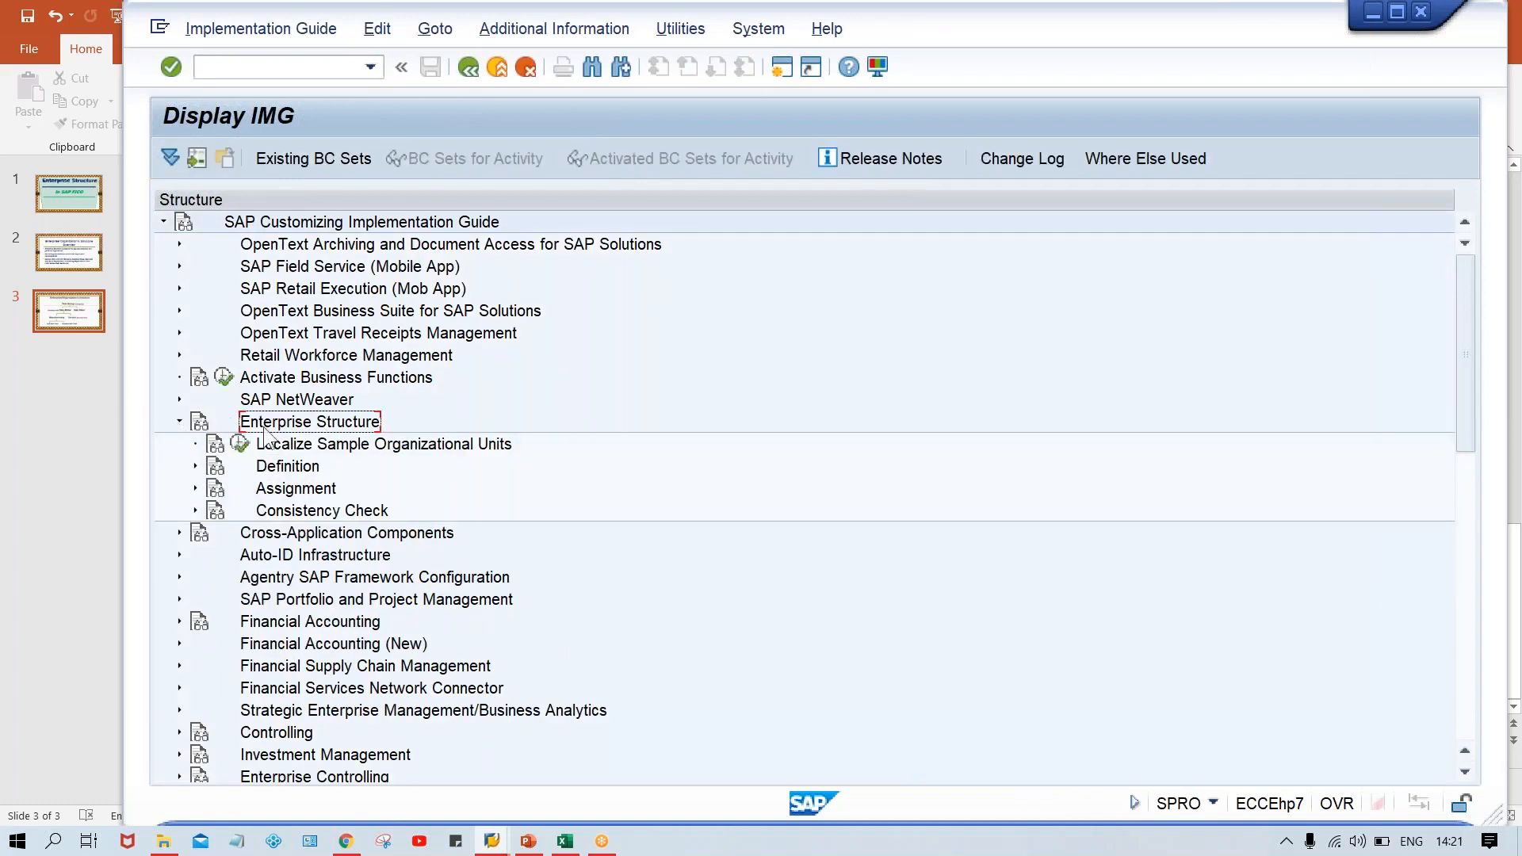
pyautogui.click(194, 467)
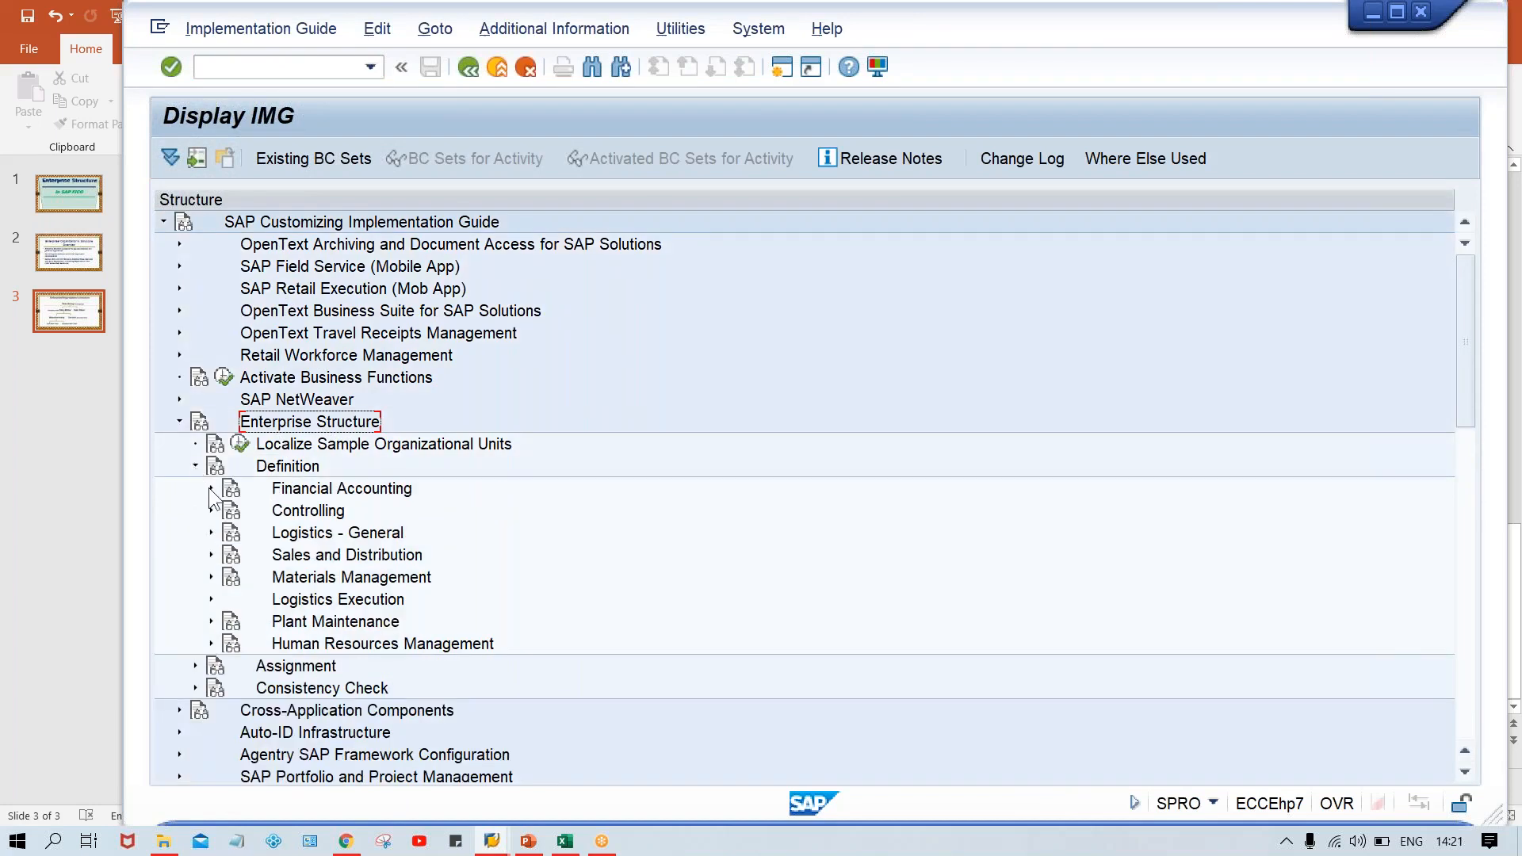
pyautogui.click(211, 488)
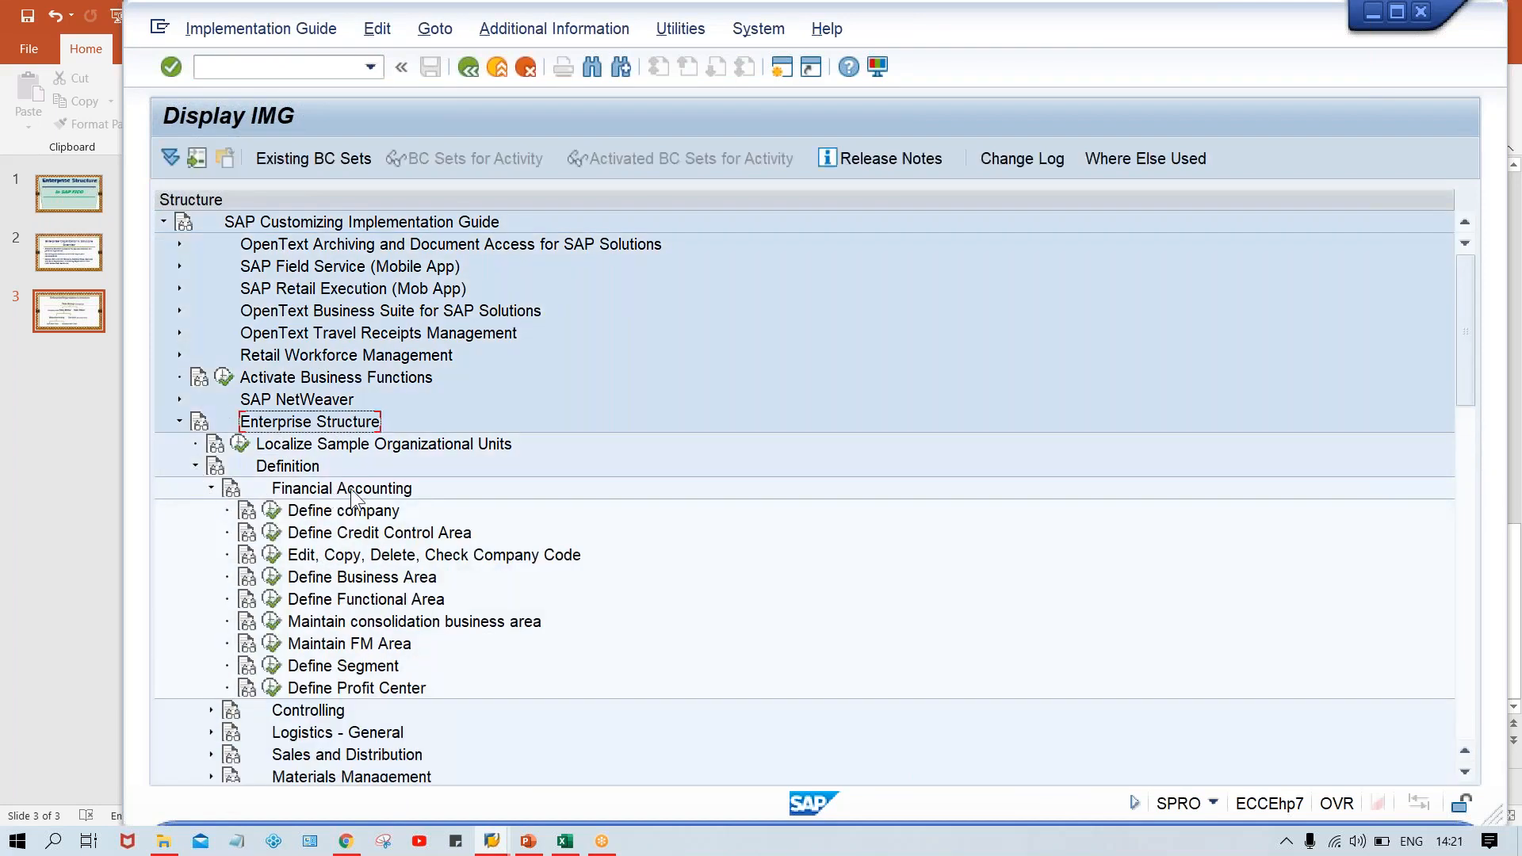
pyautogui.click(371, 514)
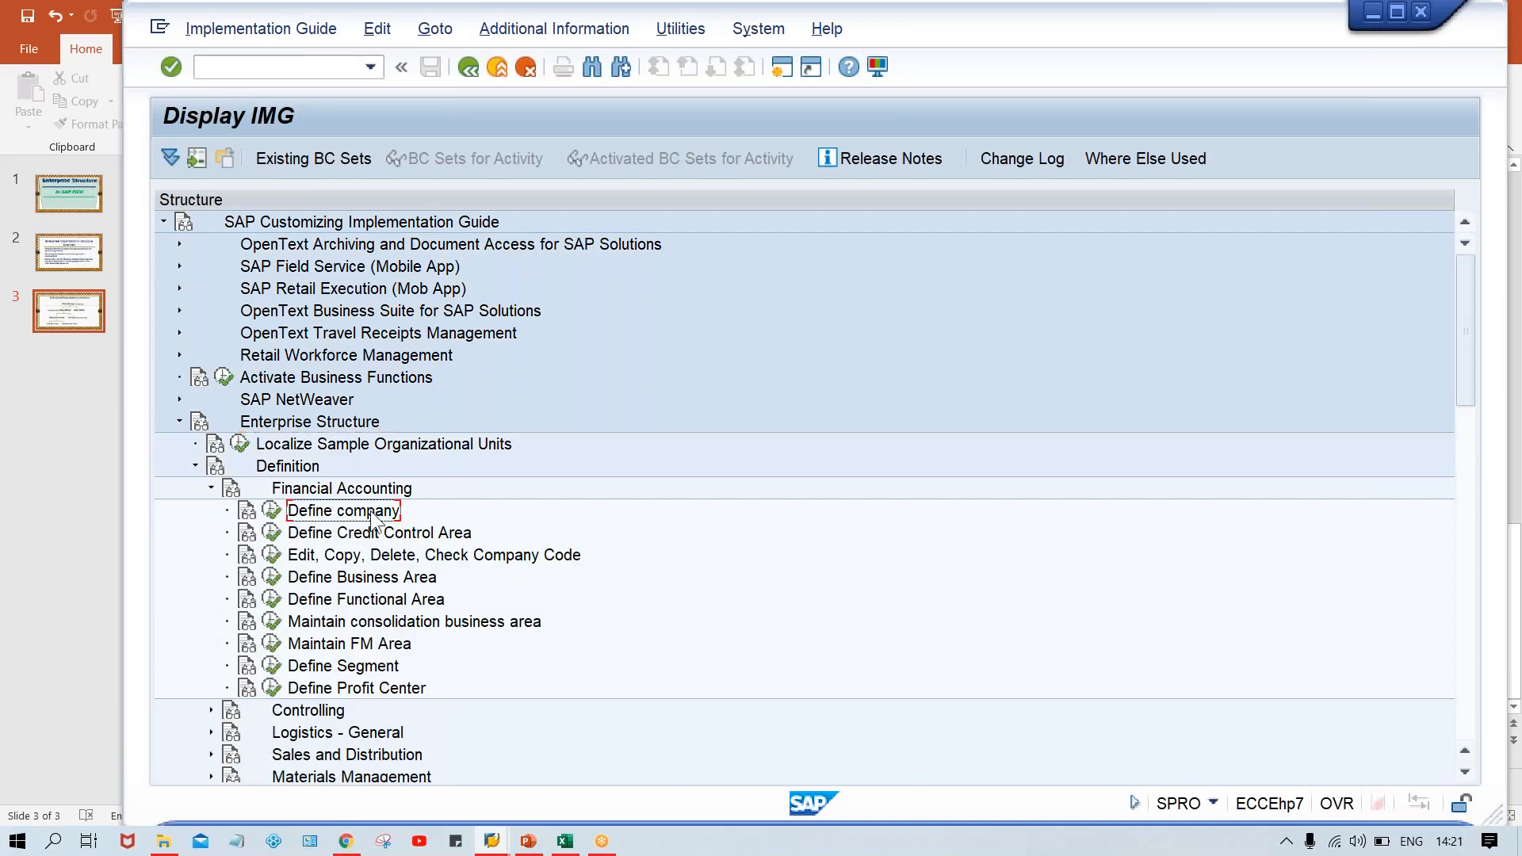
pyautogui.click(273, 514)
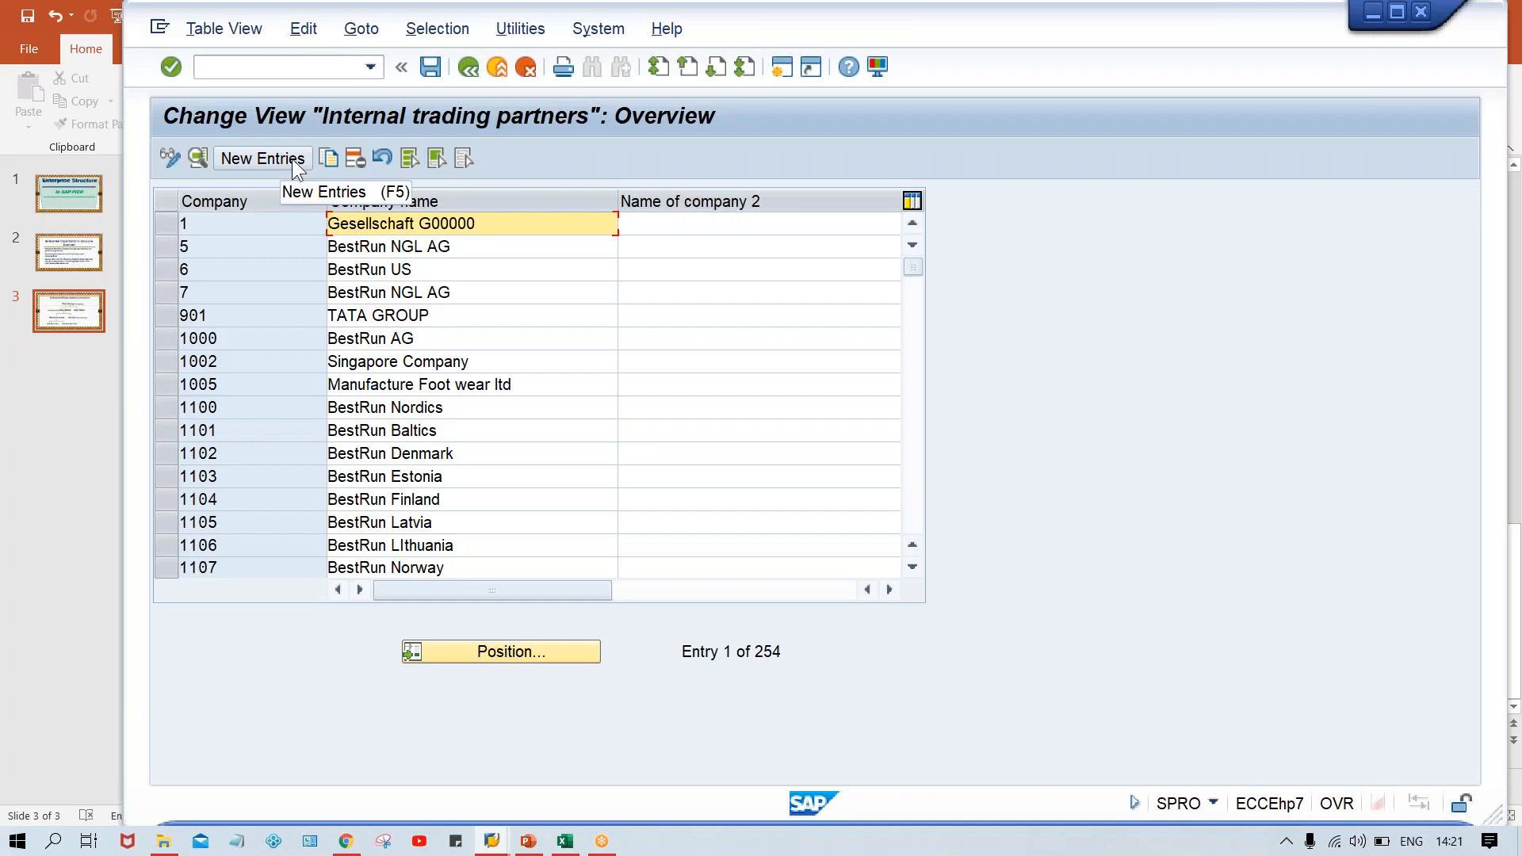
# Step: Open a second SAP session, and take the first session back from the Internal trading partners overview to the IMG
pyautogui.click(781, 73)
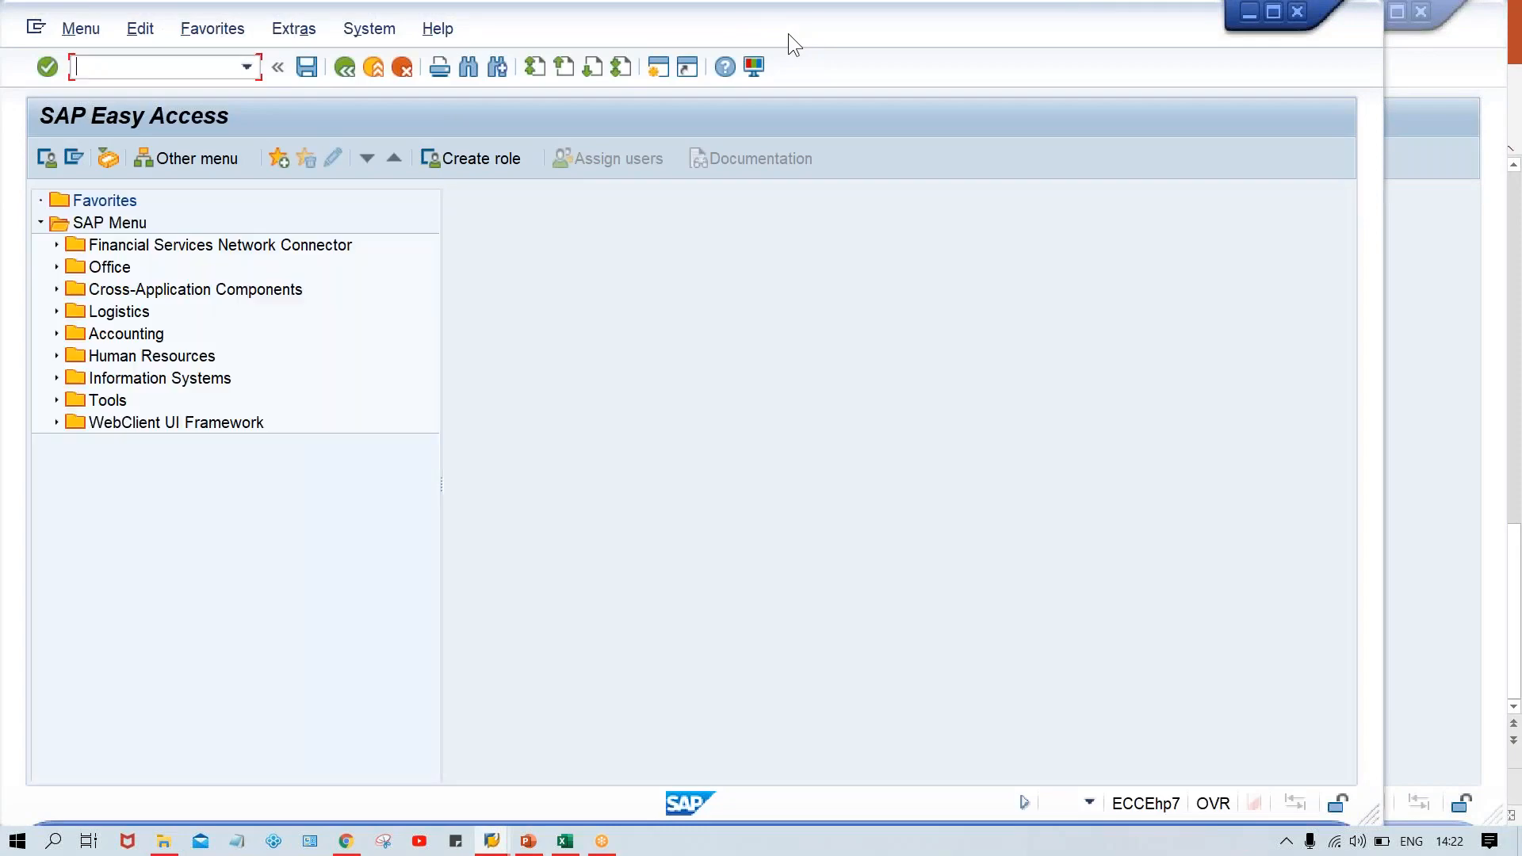
pyautogui.moveTo(816, 33); pyautogui.dragTo(924, 33)
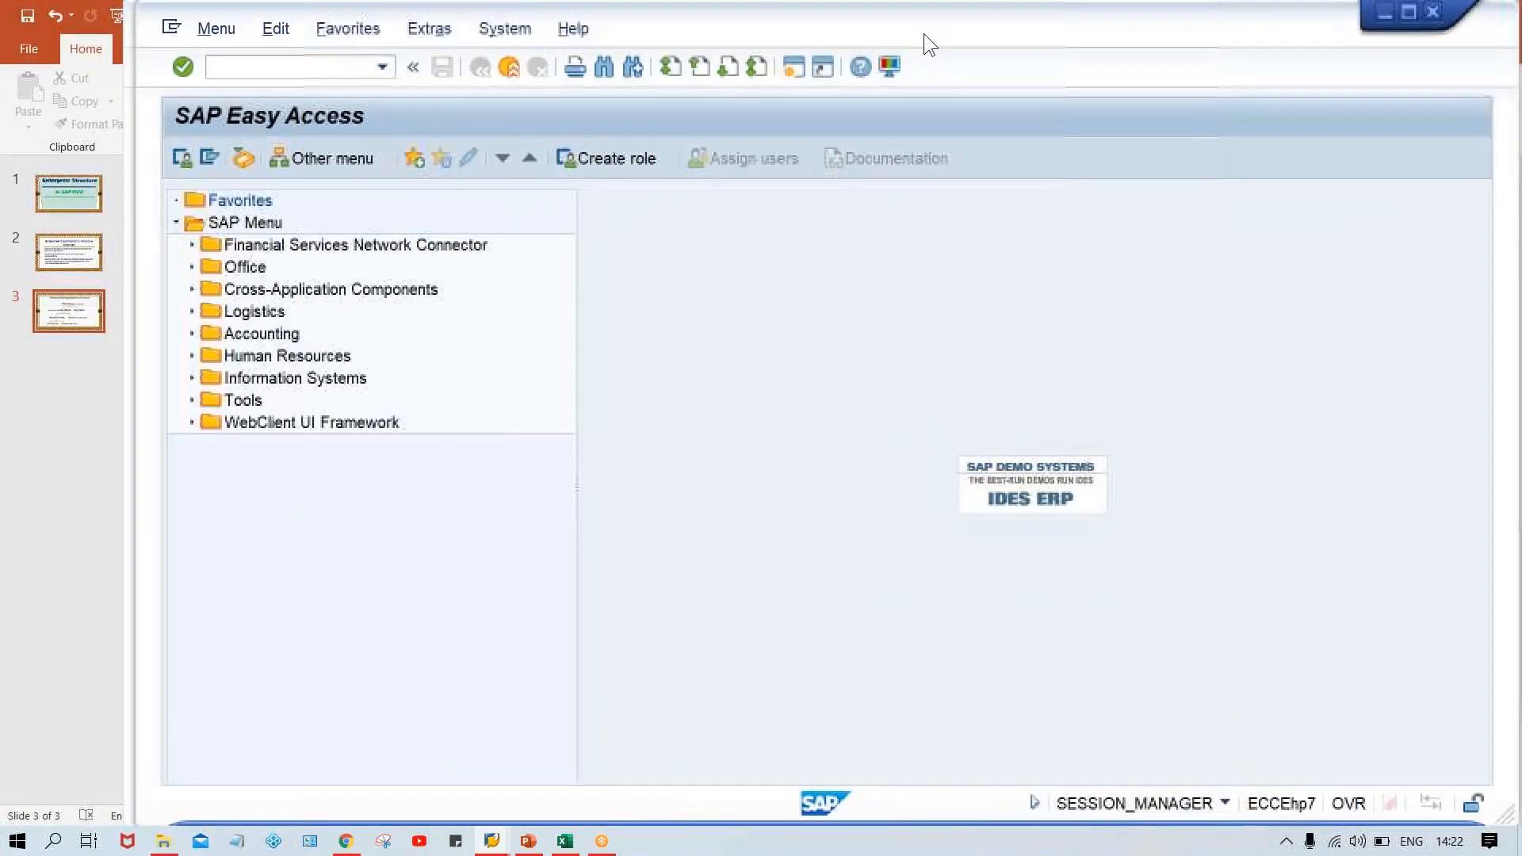
pyautogui.click(492, 840)
pyautogui.click(482, 764)
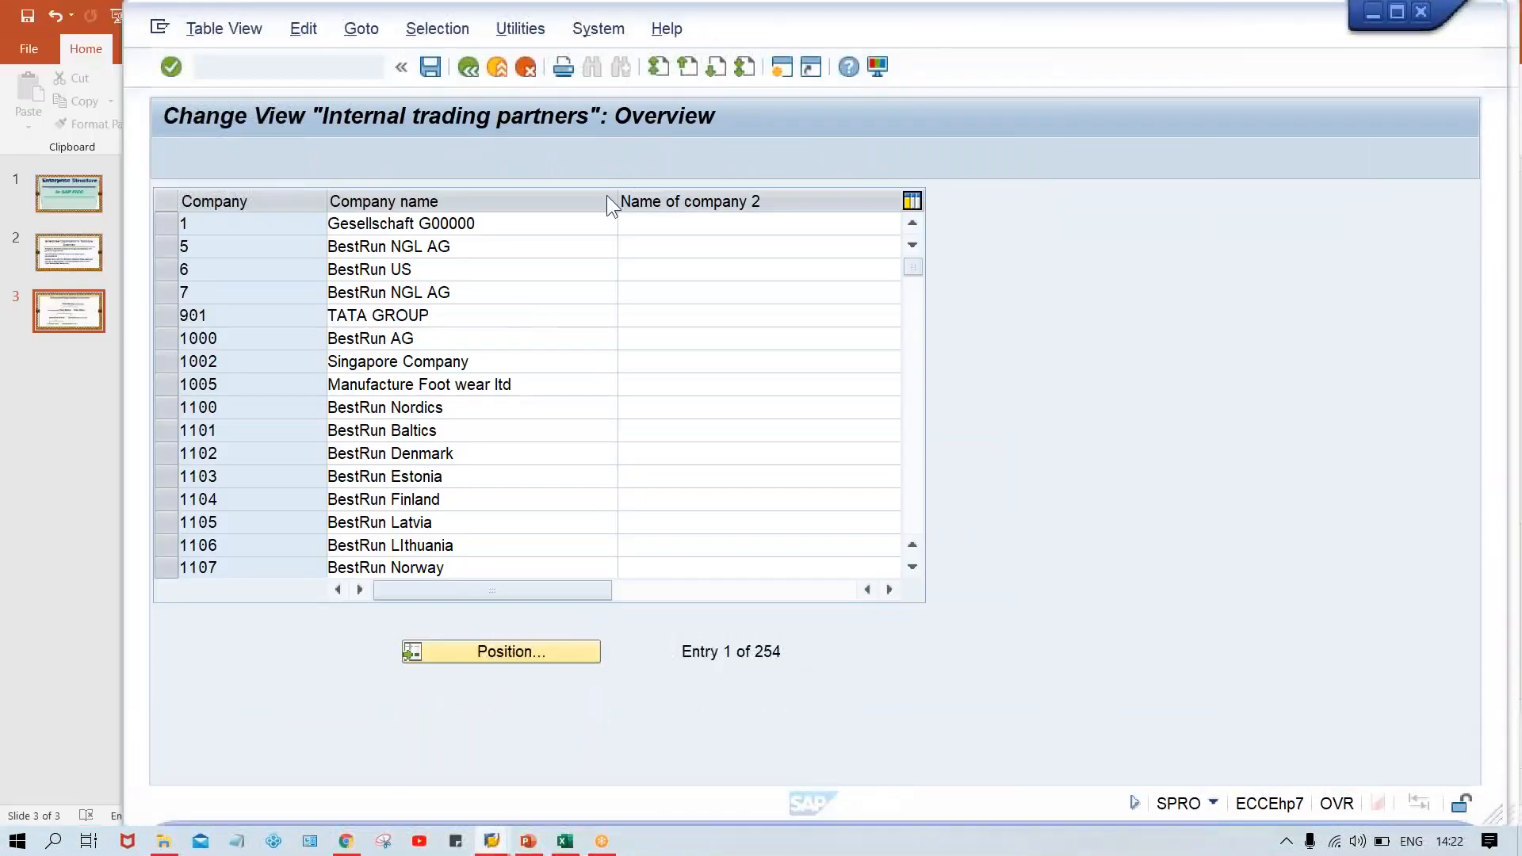
pyautogui.click(468, 68)
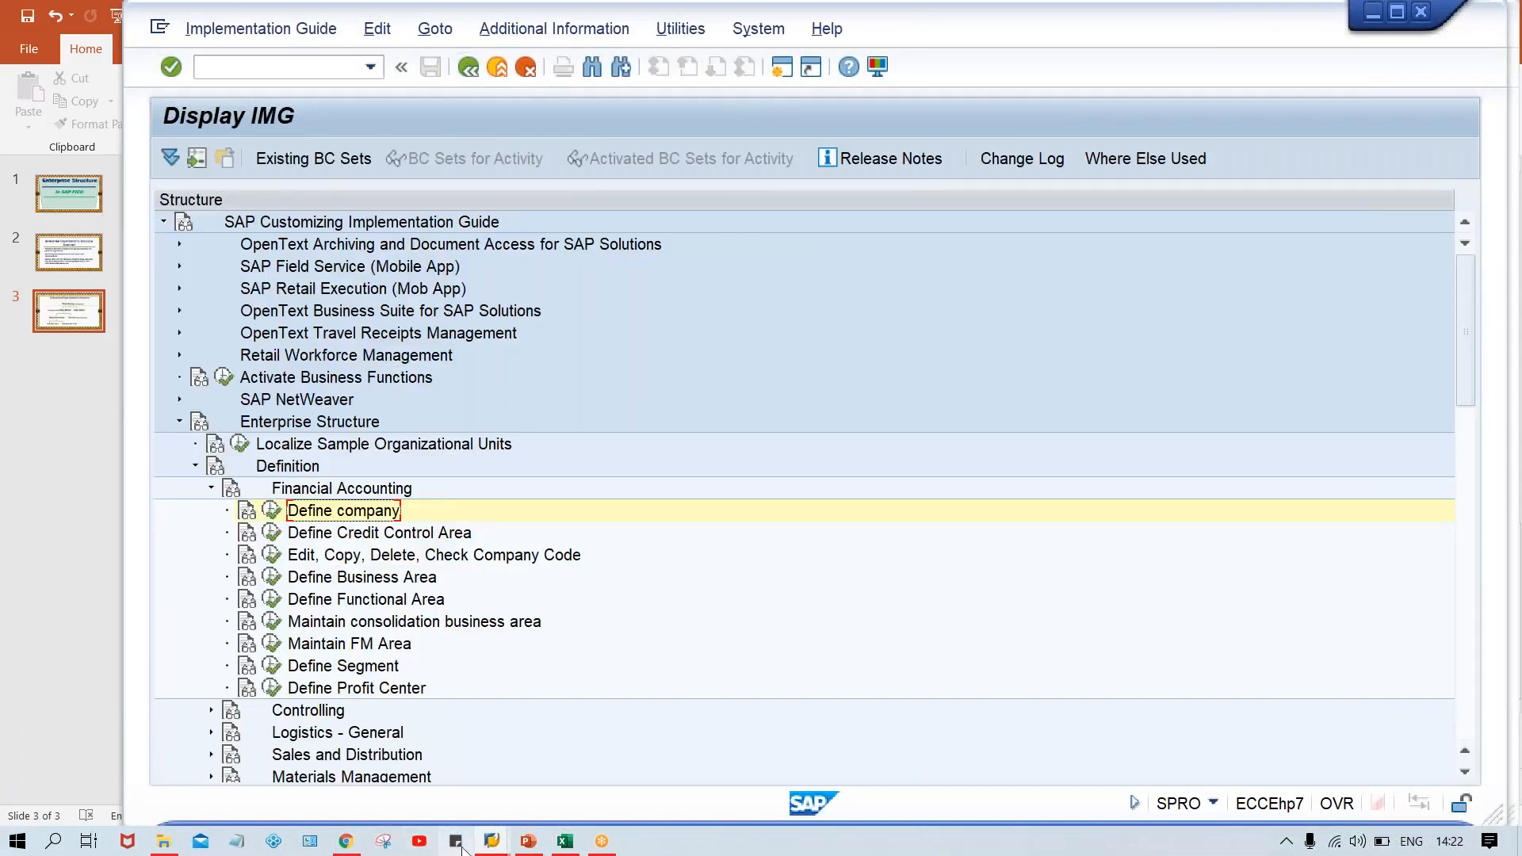
# Step: Switch to the second session at SAP Easy Access and open the company overview with transaction OX15
pyautogui.moveTo(491, 842)
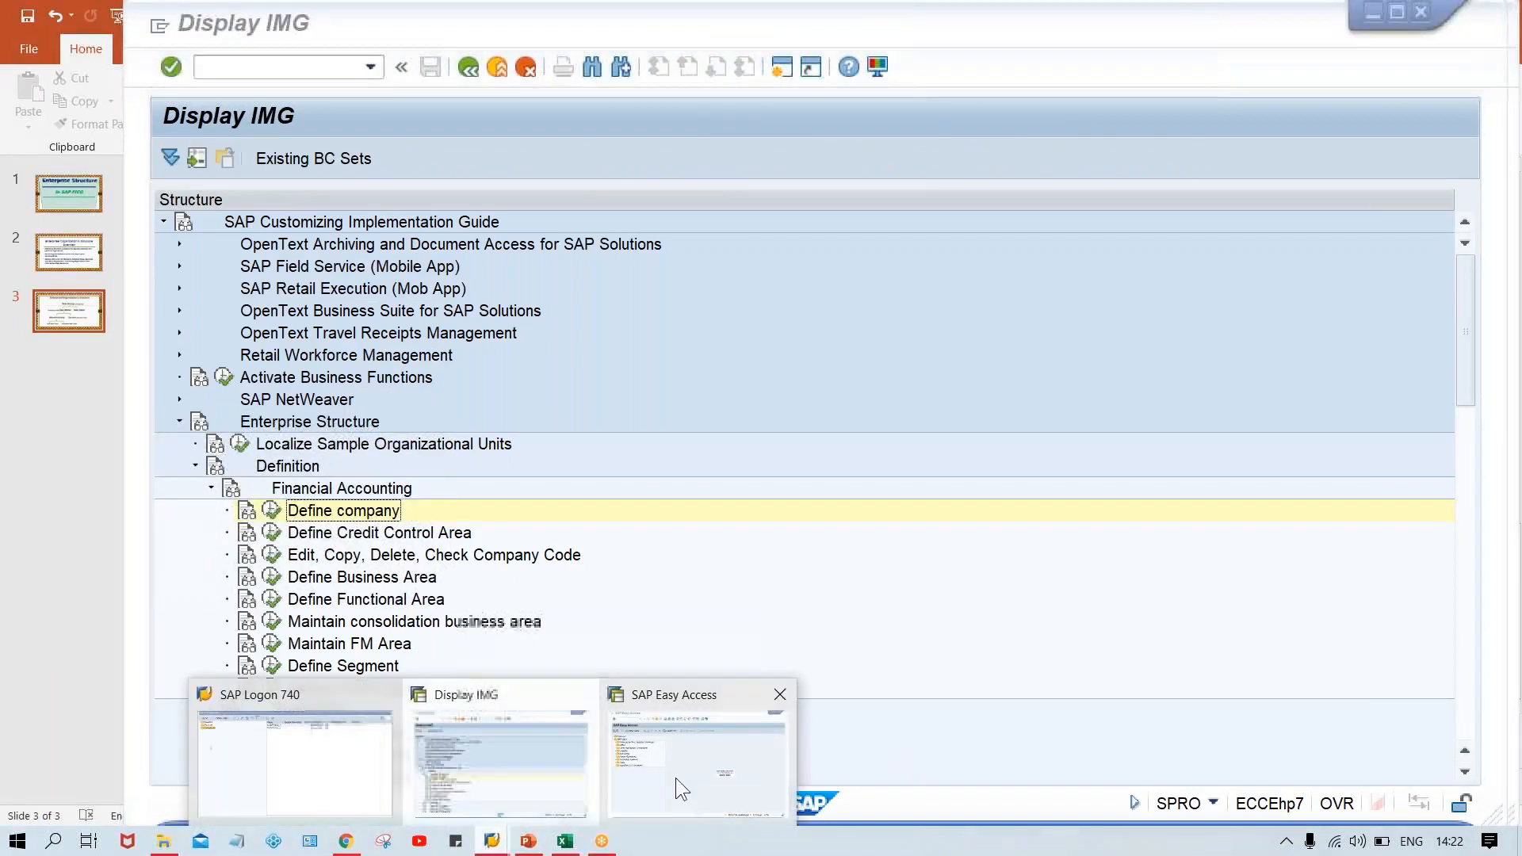
pyautogui.click(675, 777)
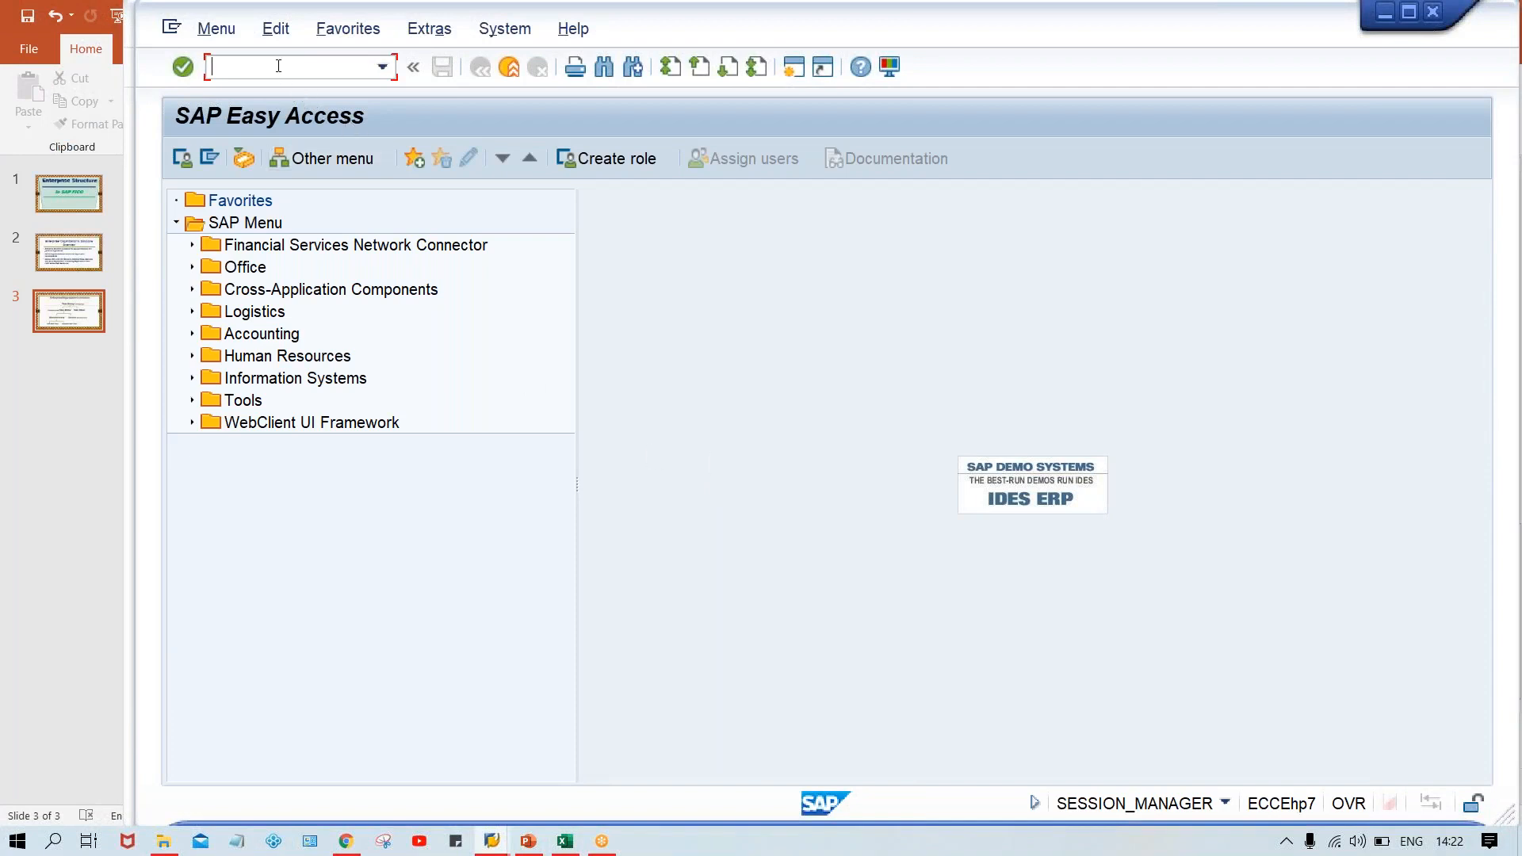
pyautogui.write('OX15')
pyautogui.press('Return')
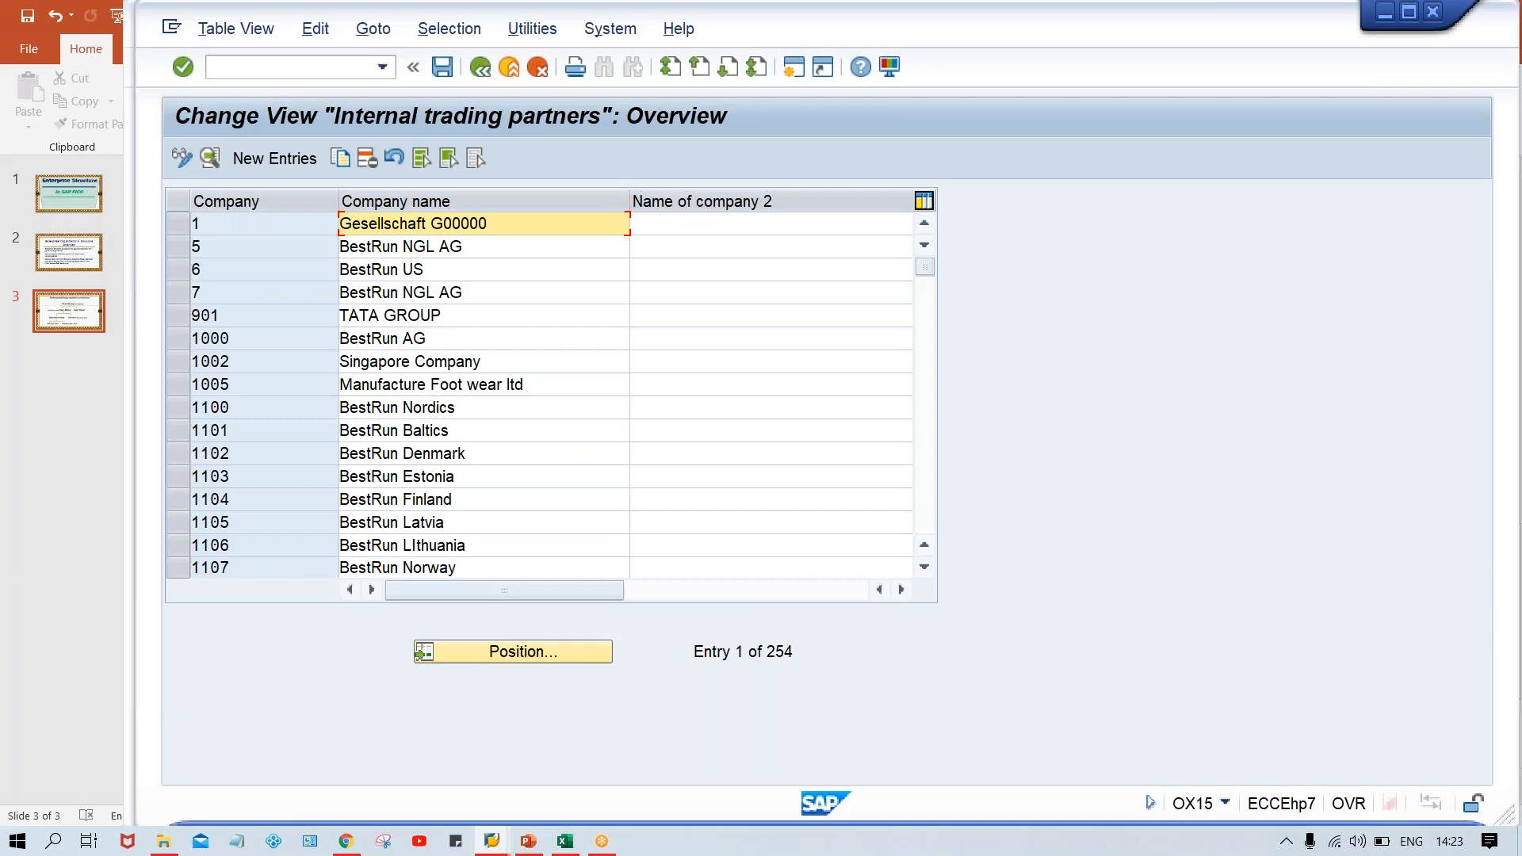
pyautogui.click(290, 67)
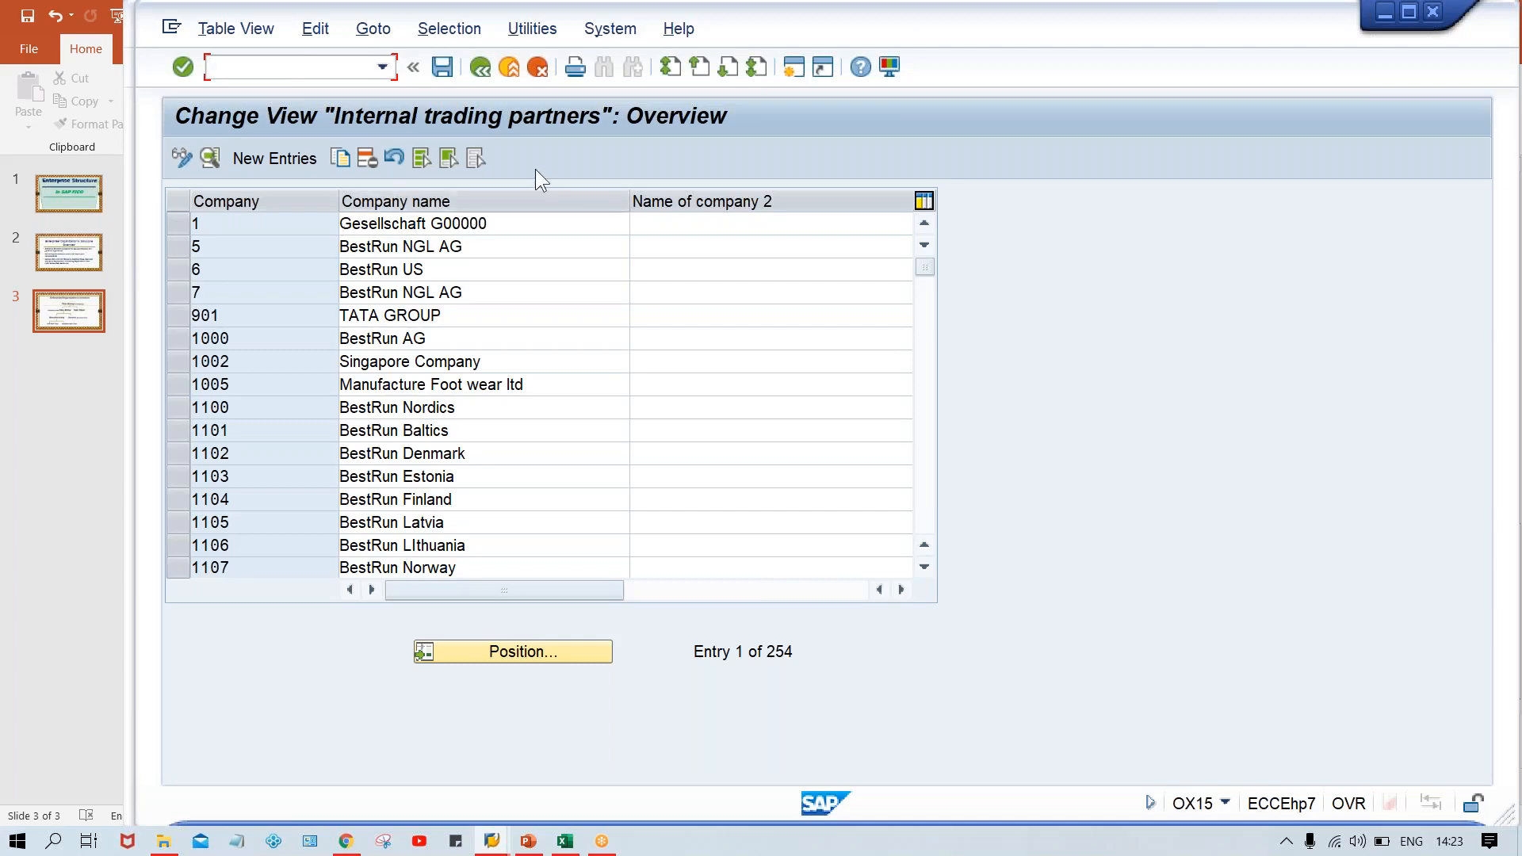
# Step: Start a new entry in the Internal trading partners overview with company TTGRP and company name TATA GROUP
pyautogui.click(293, 157)
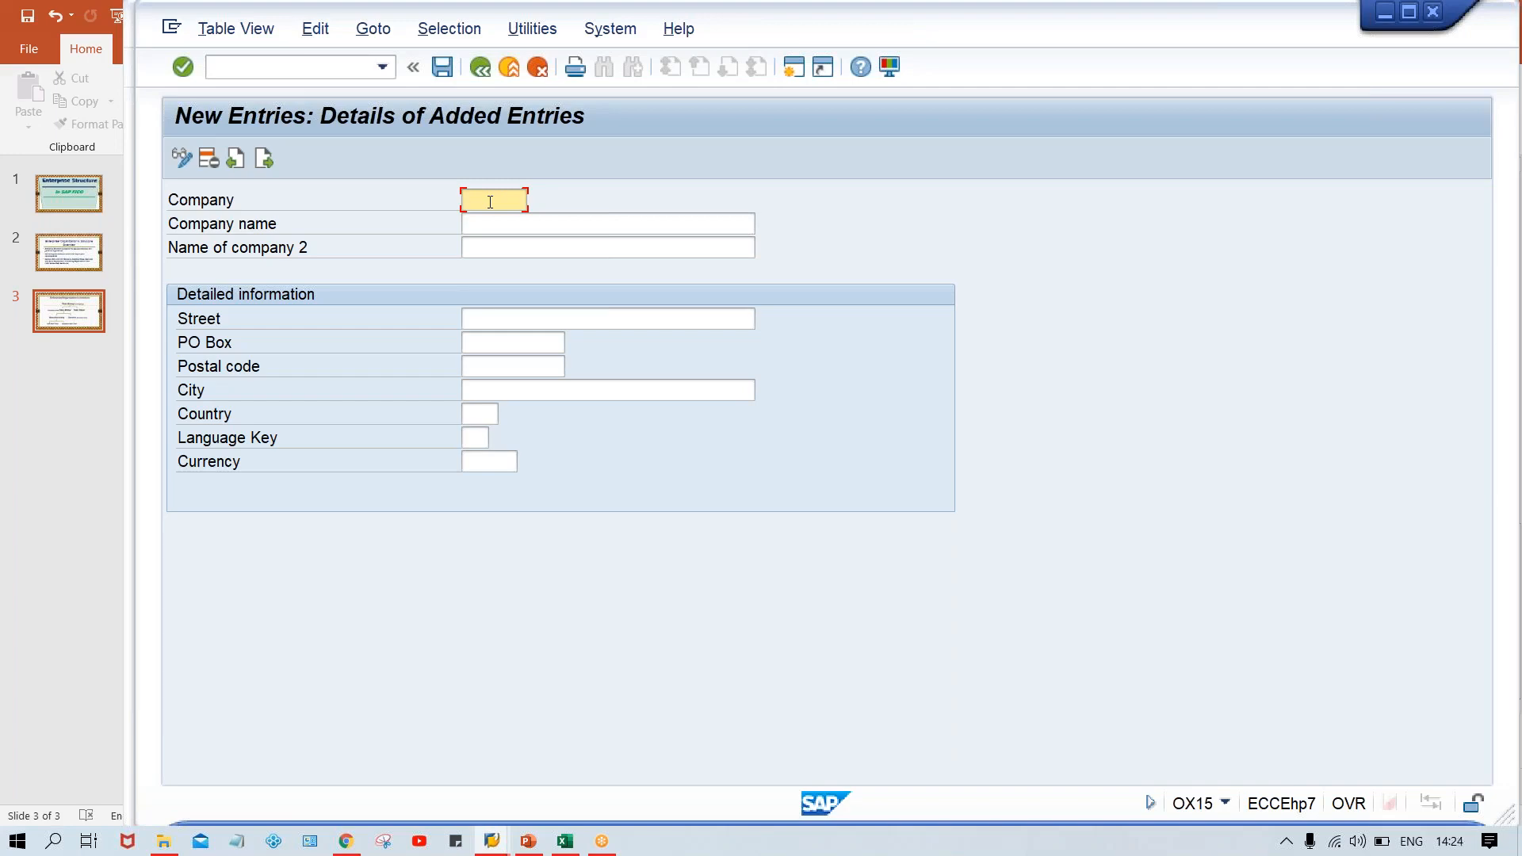
pyautogui.write('TTGRP')
pyautogui.click(529, 223)
pyautogui.write('TAT')
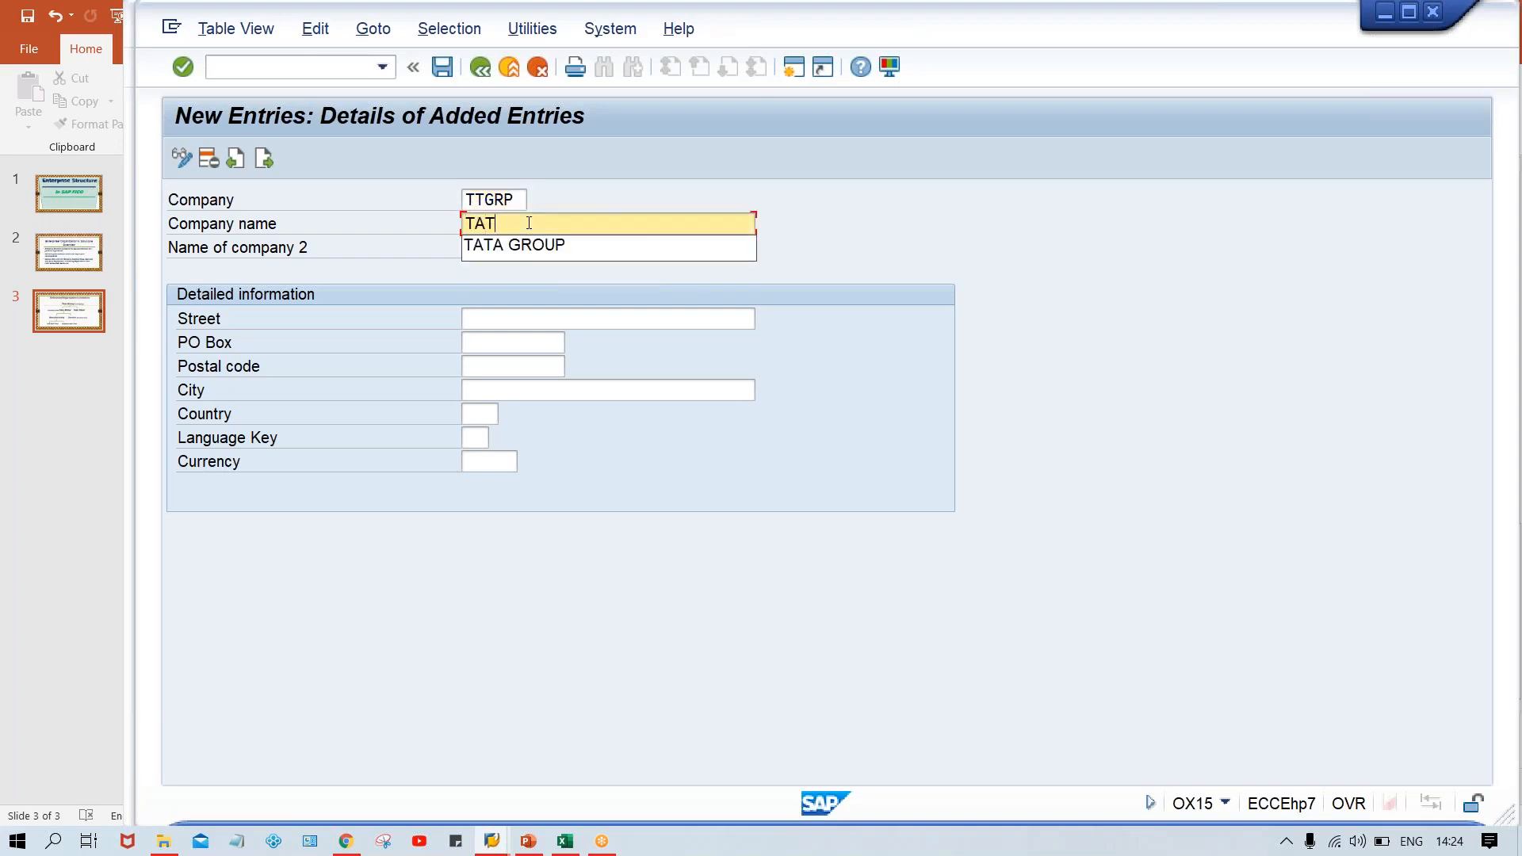
pyautogui.write('A GROUP')
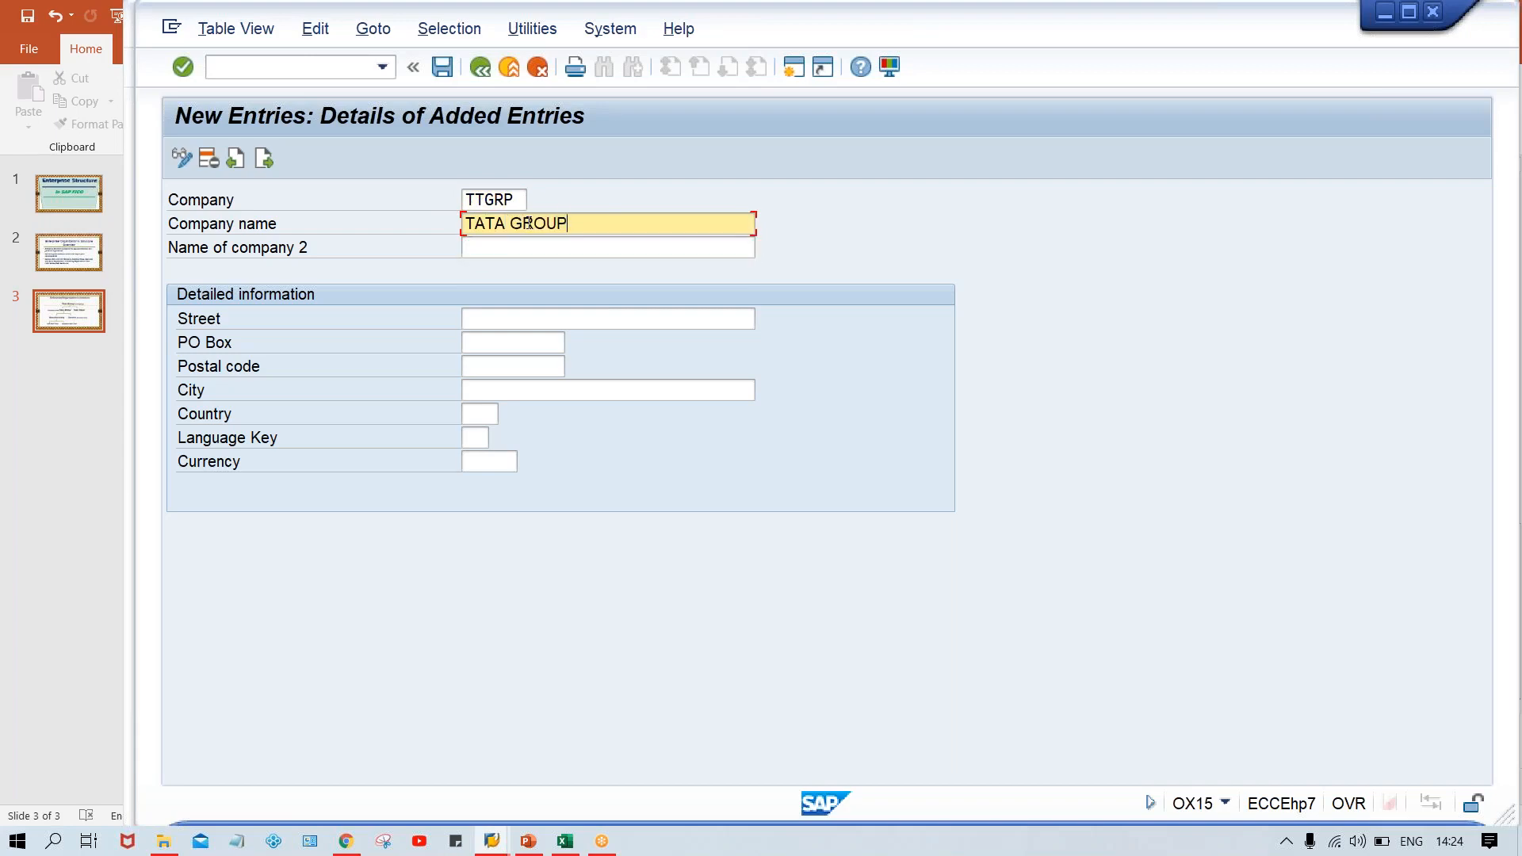
# Step: Fill in the company's street, PO box and postal code from the stored entries, and set the city to NEW DELHI
pyautogui.click(488, 314)
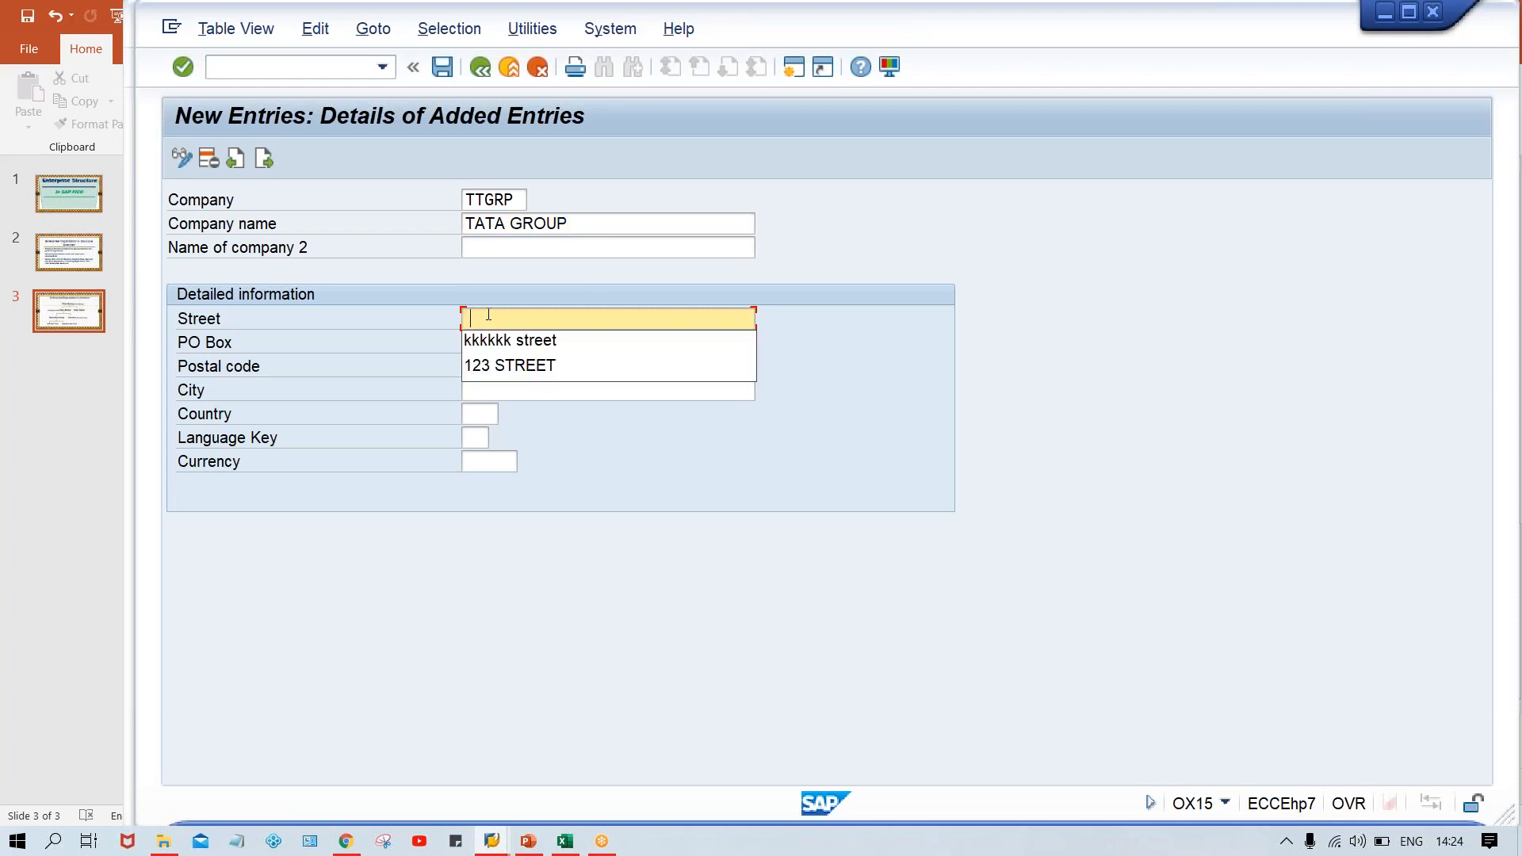
pyautogui.click(517, 365)
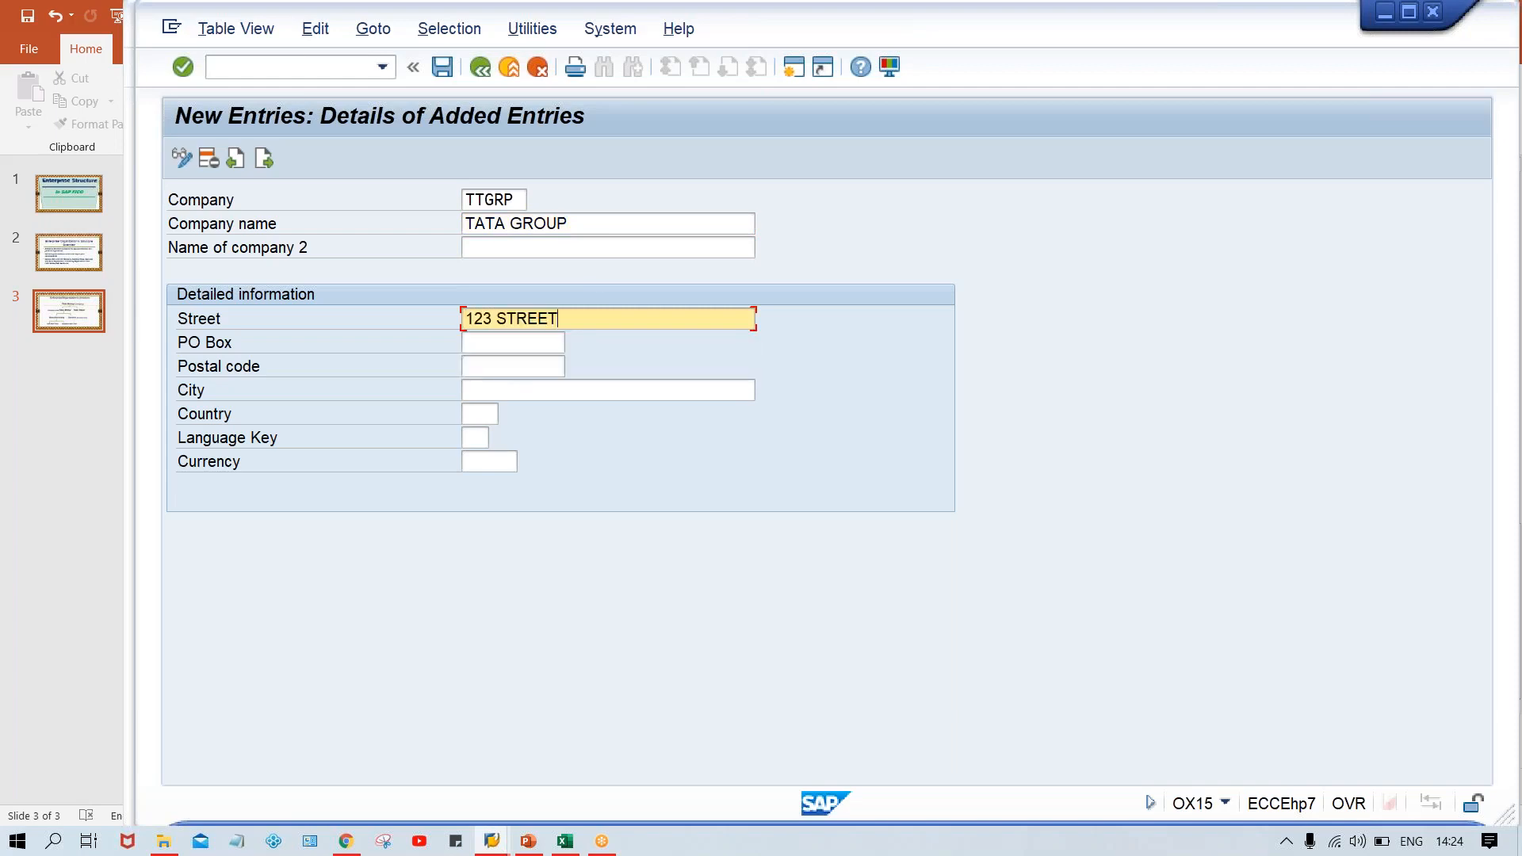
pyautogui.click(467, 342)
pyautogui.click(468, 343)
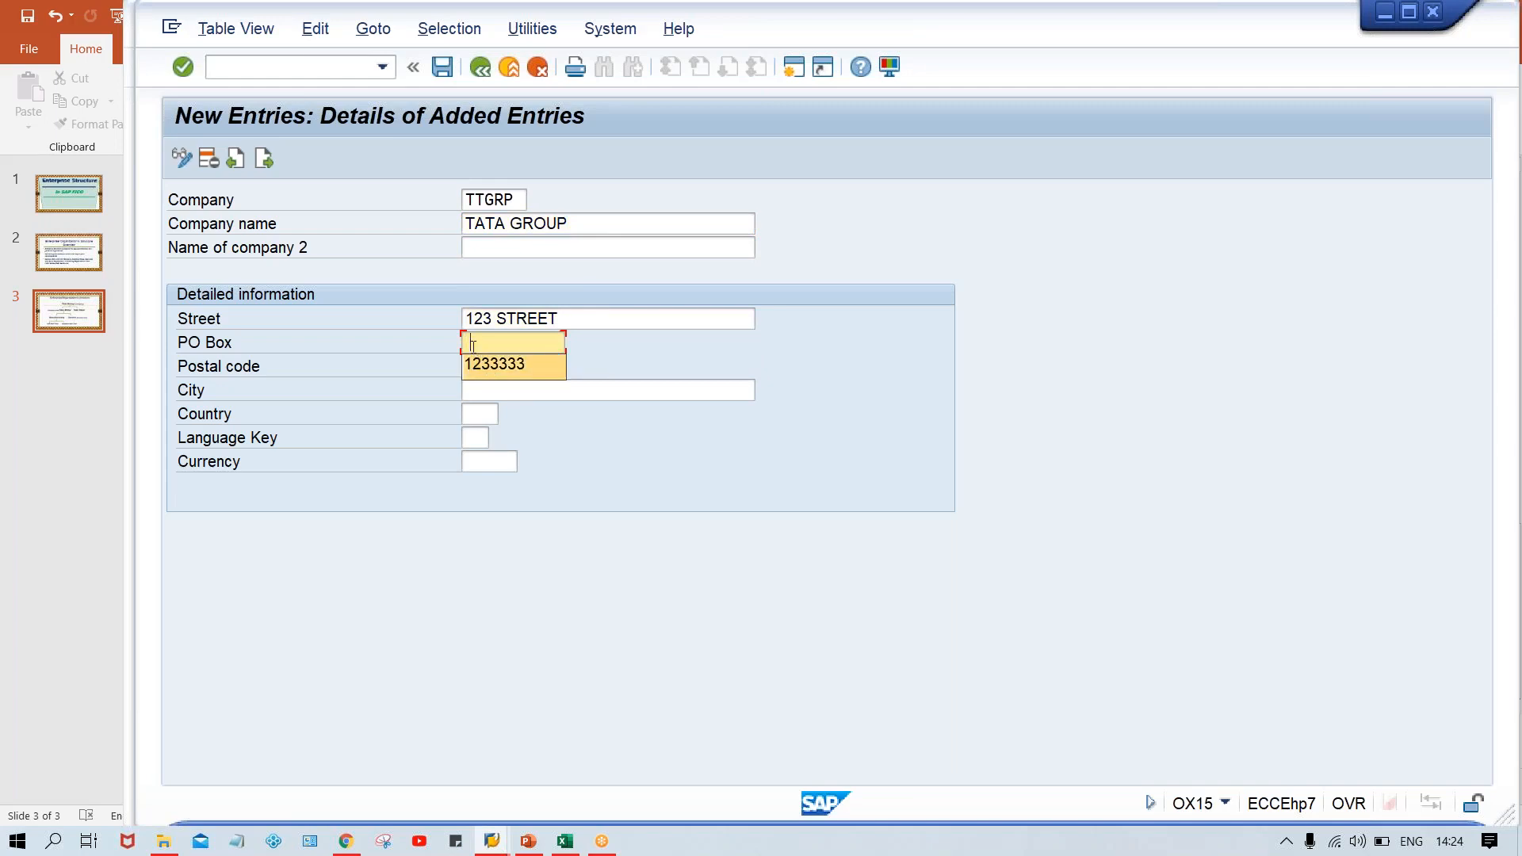
pyautogui.click(479, 361)
pyautogui.press('Down')
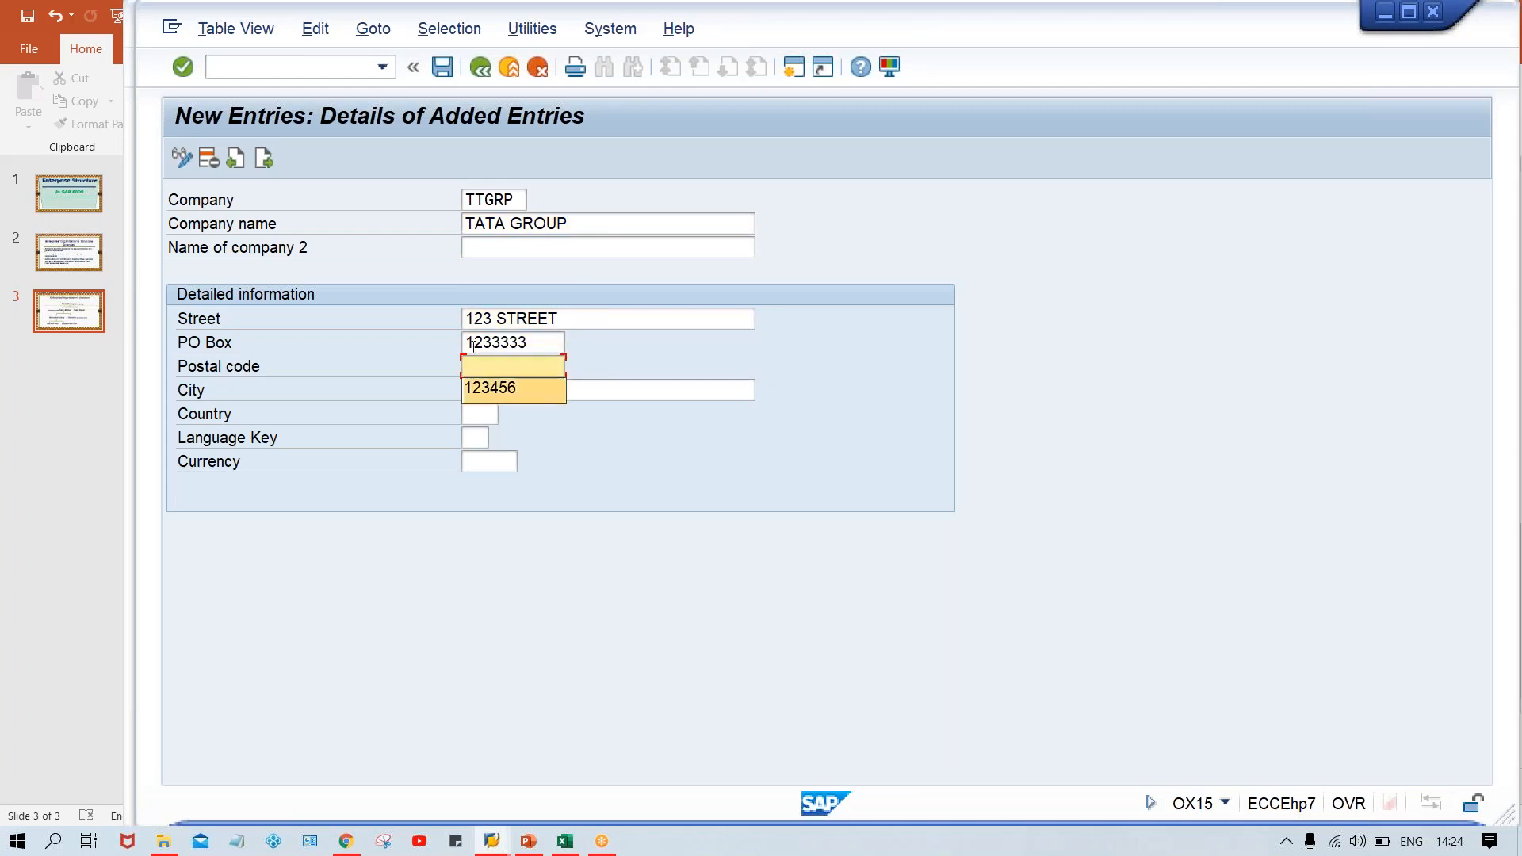
pyautogui.press('Return')
pyautogui.press('Down')
pyautogui.press('Down')
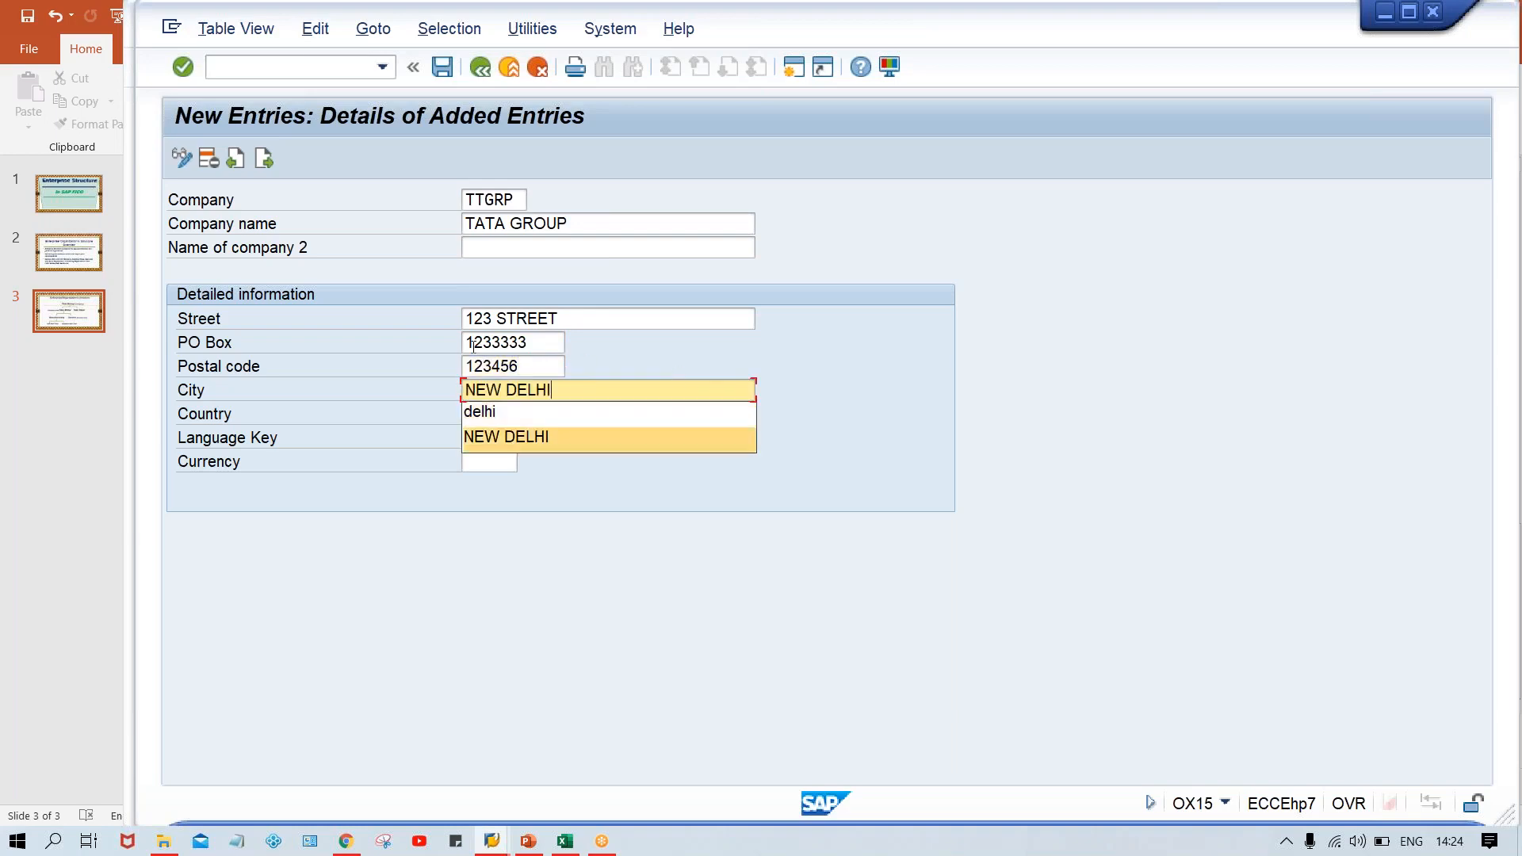
pyautogui.press('Return')
# Step: Set the TTGRP company's country to IN, language key to EN and currency to INR
pyautogui.press('Down')
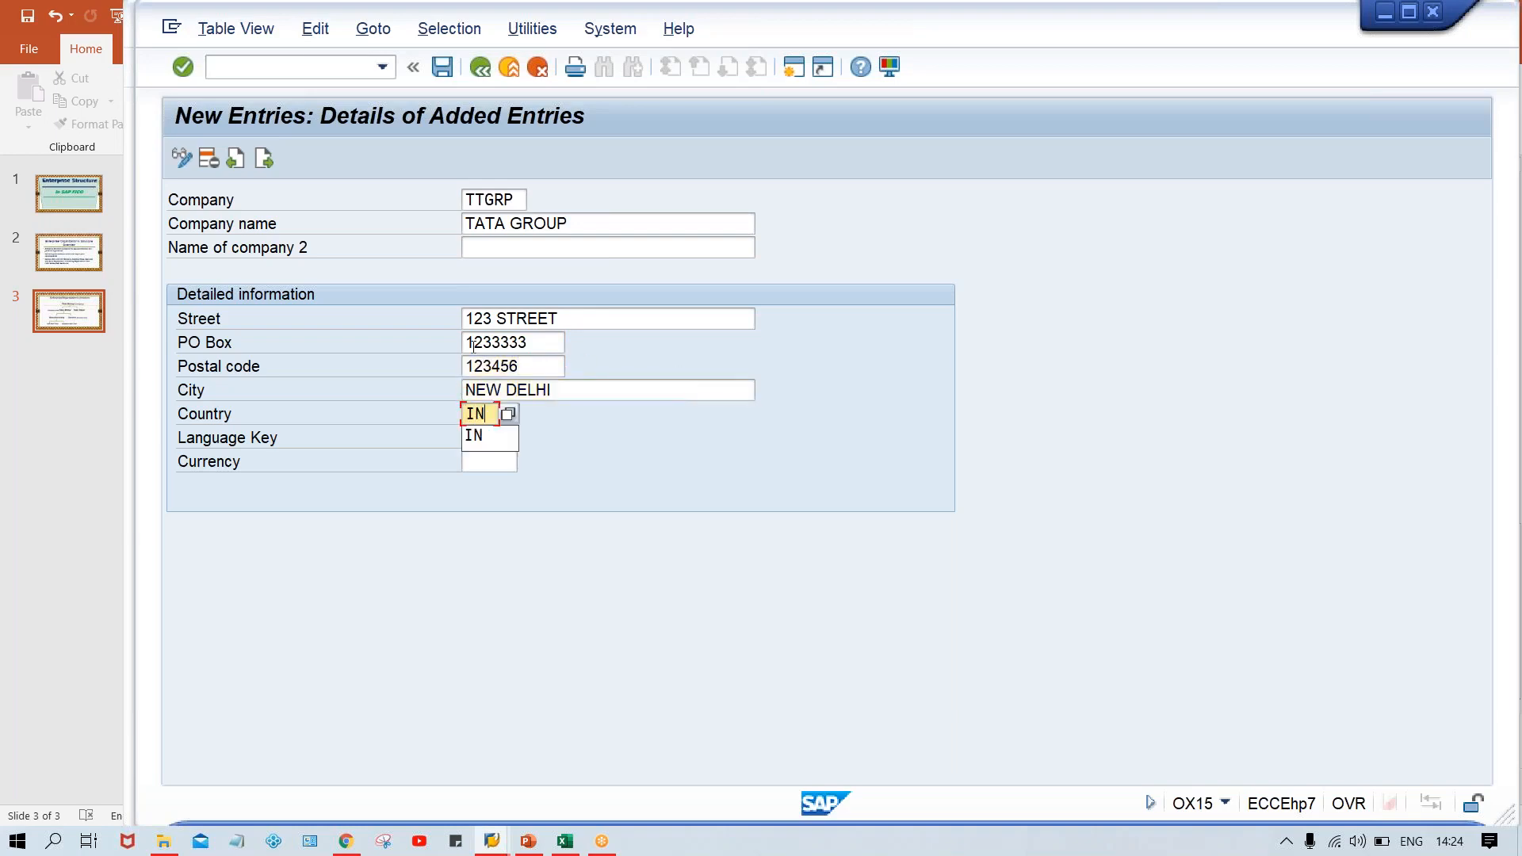
pyautogui.press('Return')
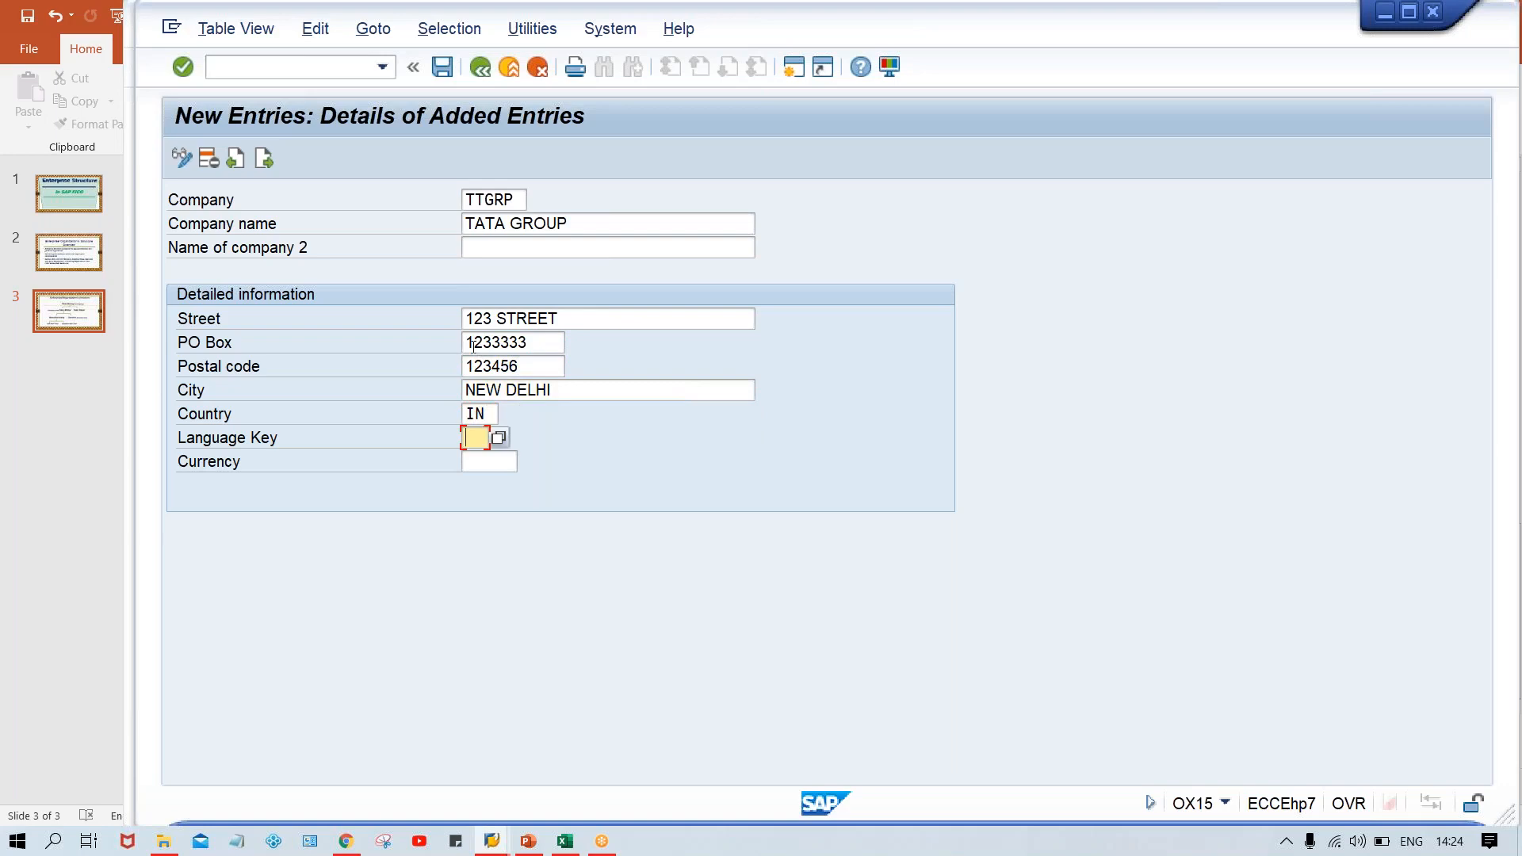
pyautogui.write('EN')
pyautogui.press('Tab')
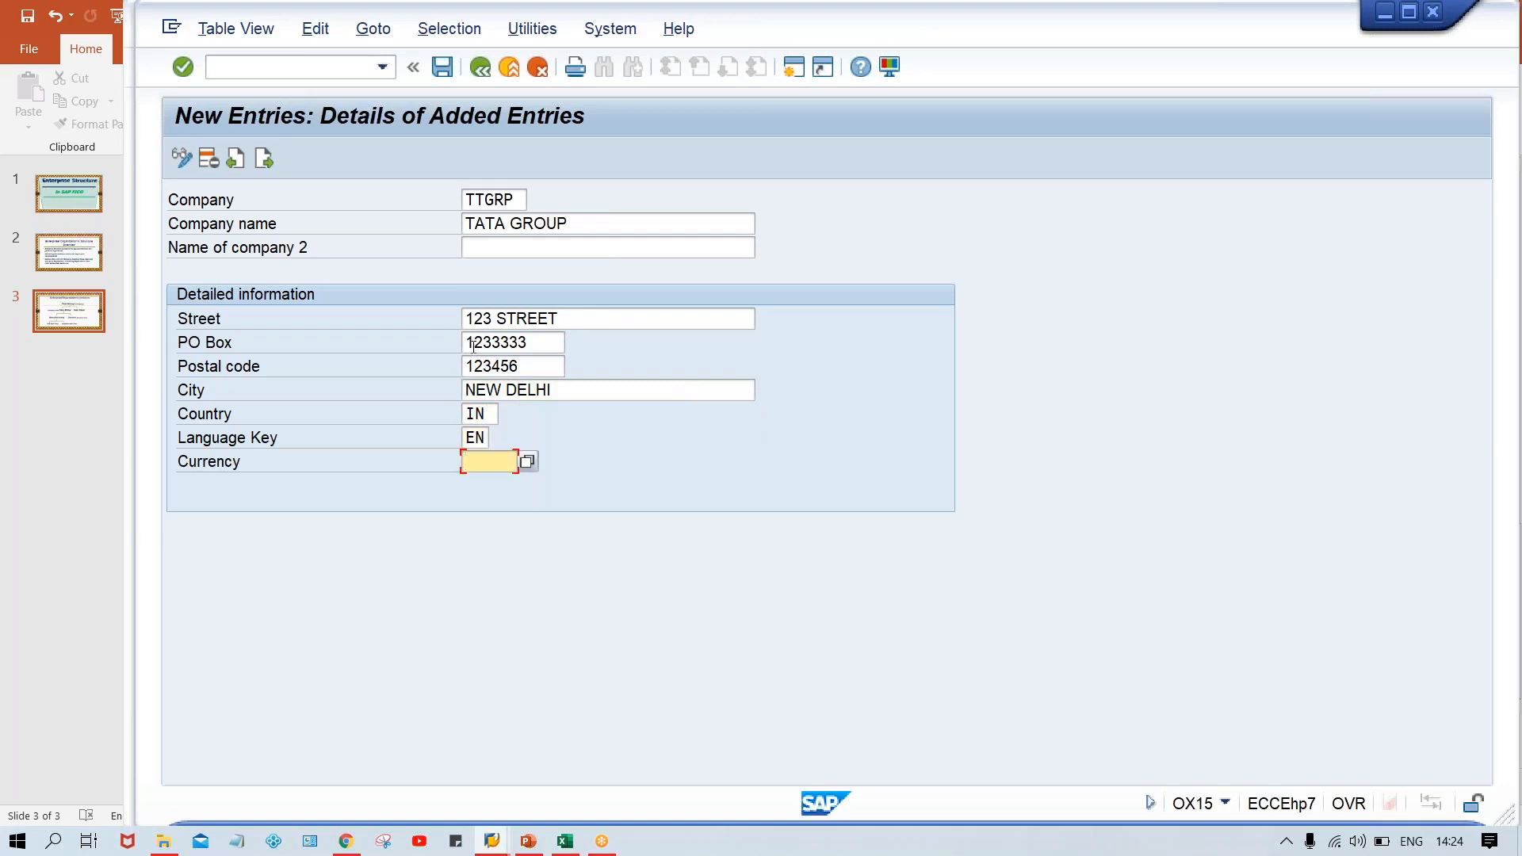
pyautogui.write('I')
pyautogui.press('Down')
pyautogui.press('Return')
pyautogui.click(651, 325)
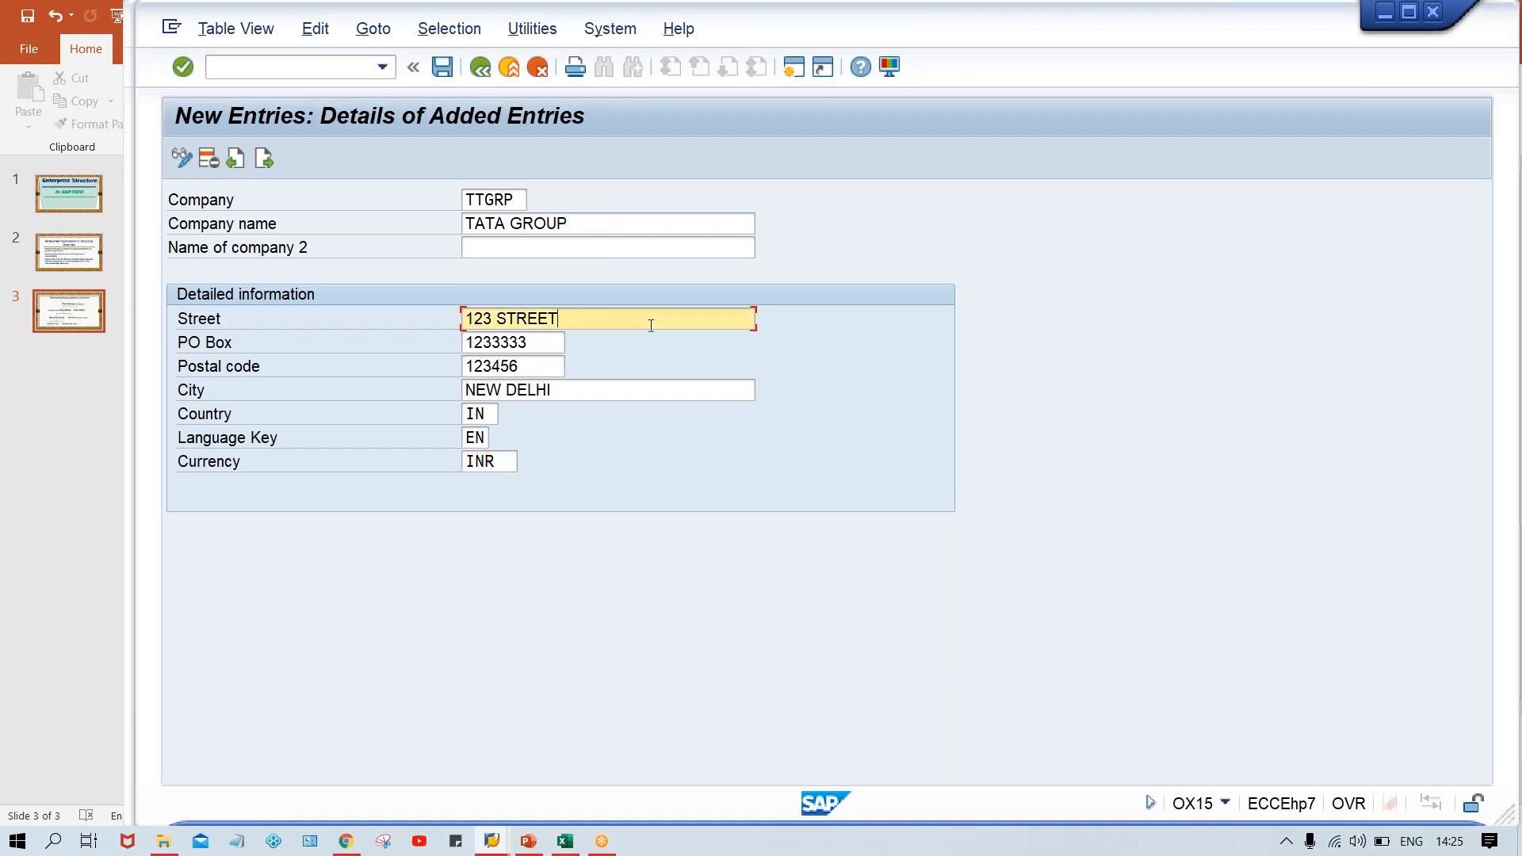
# Step: Save the new company entry and clear the proposed request number in the customizing request prompt
pyautogui.hotkey('ctrl', 's')
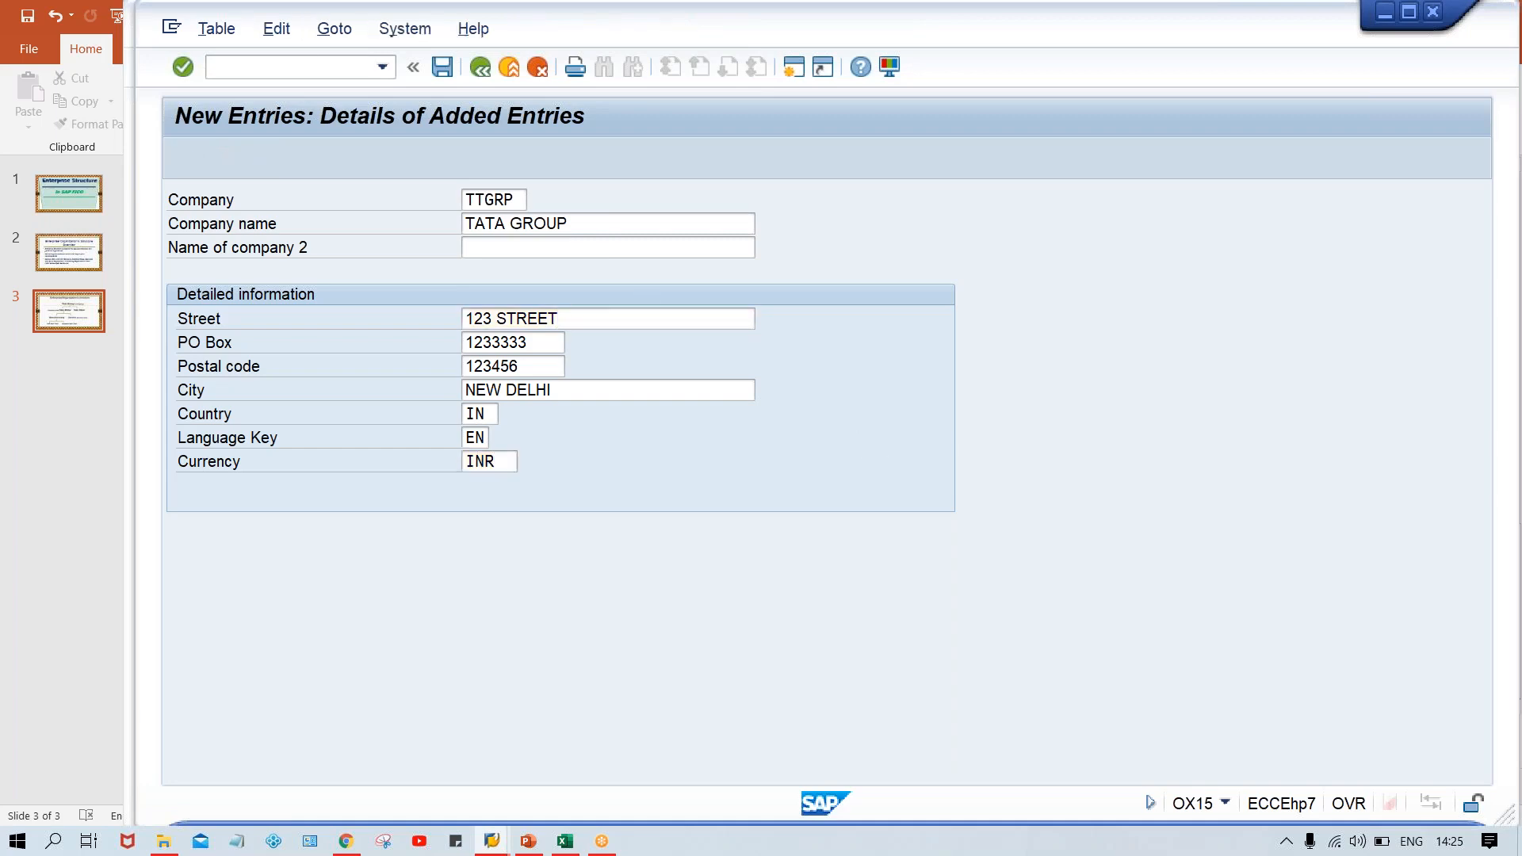
pyautogui.moveTo(539, 336); pyautogui.dragTo(423, 334)
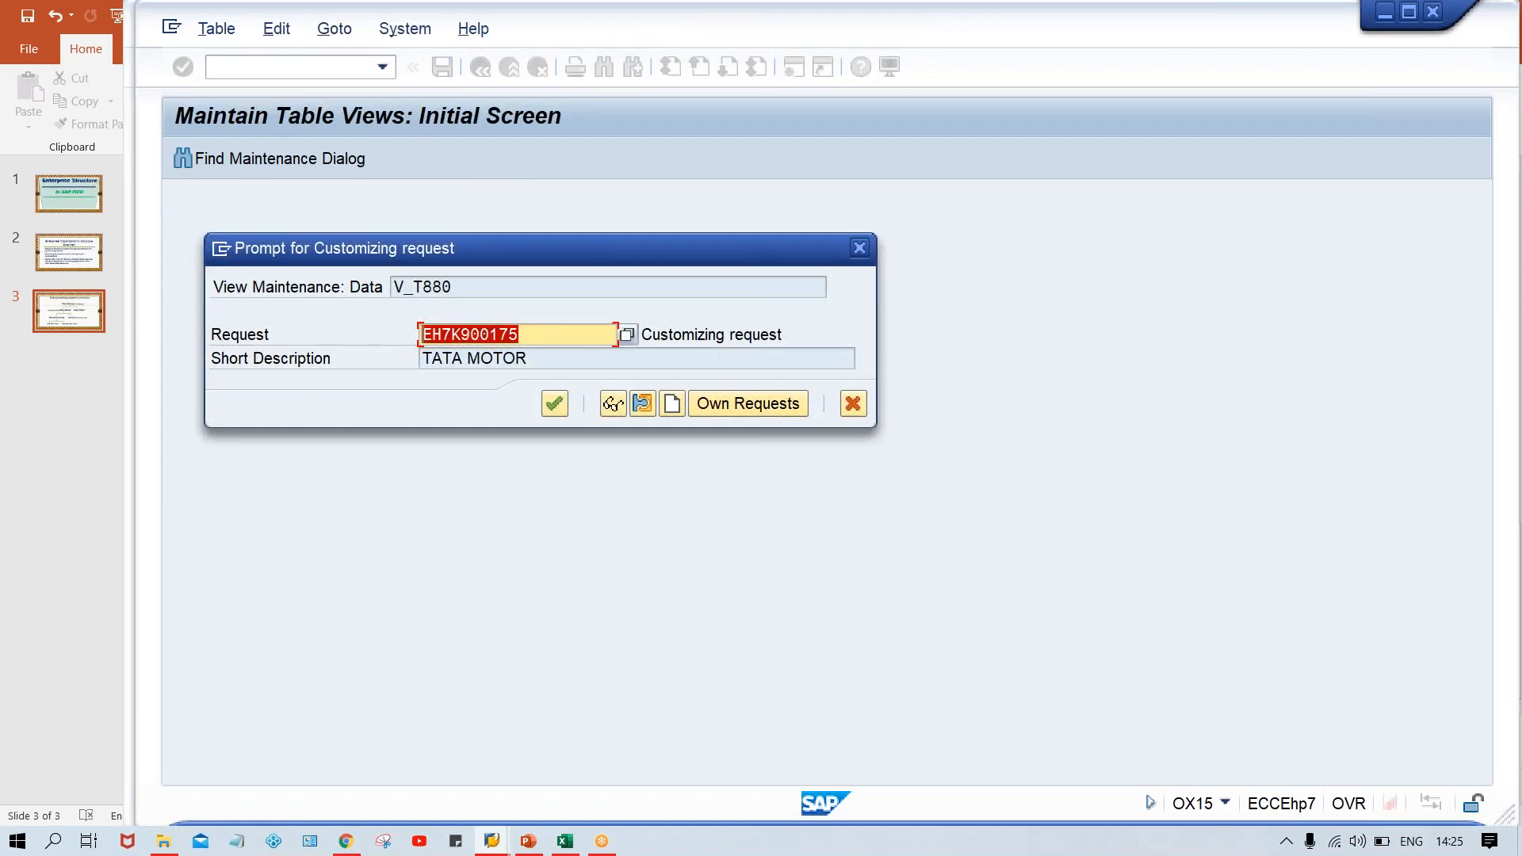
pyautogui.press('BackSpace')
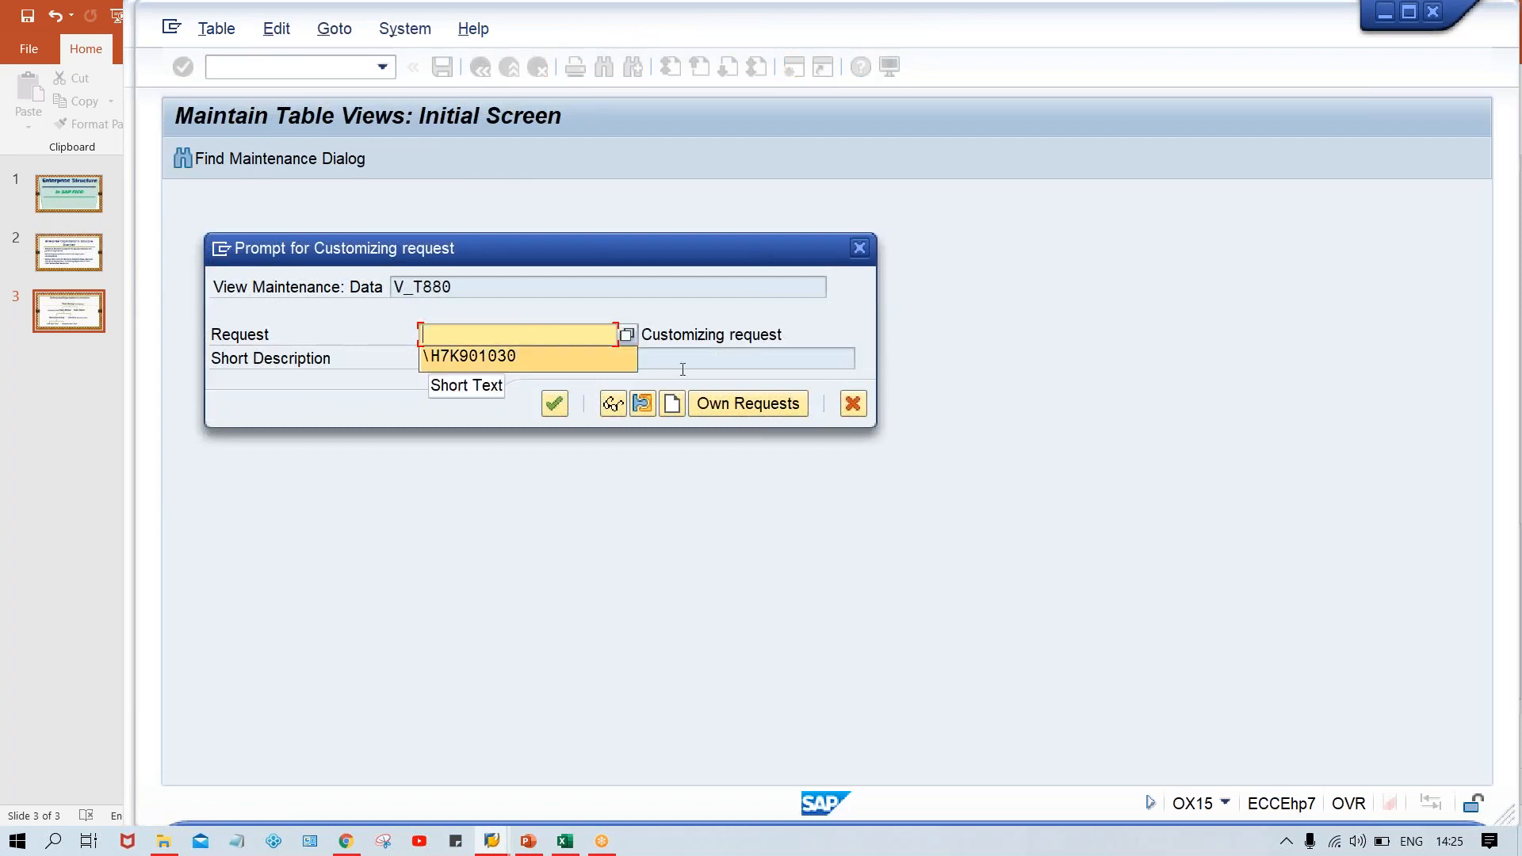
pyautogui.click(820, 317)
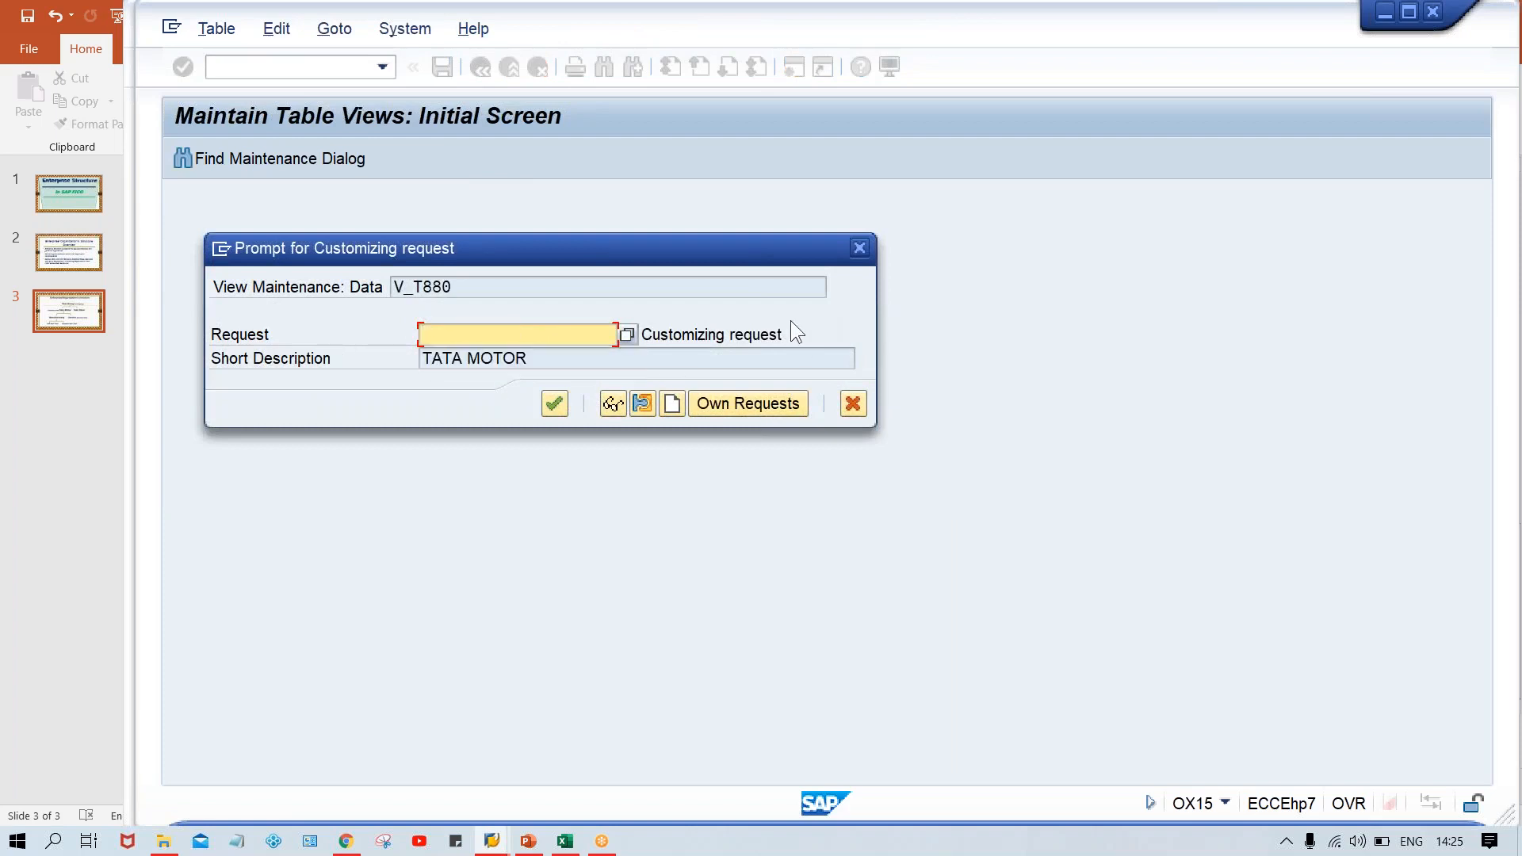
pyautogui.click(539, 357)
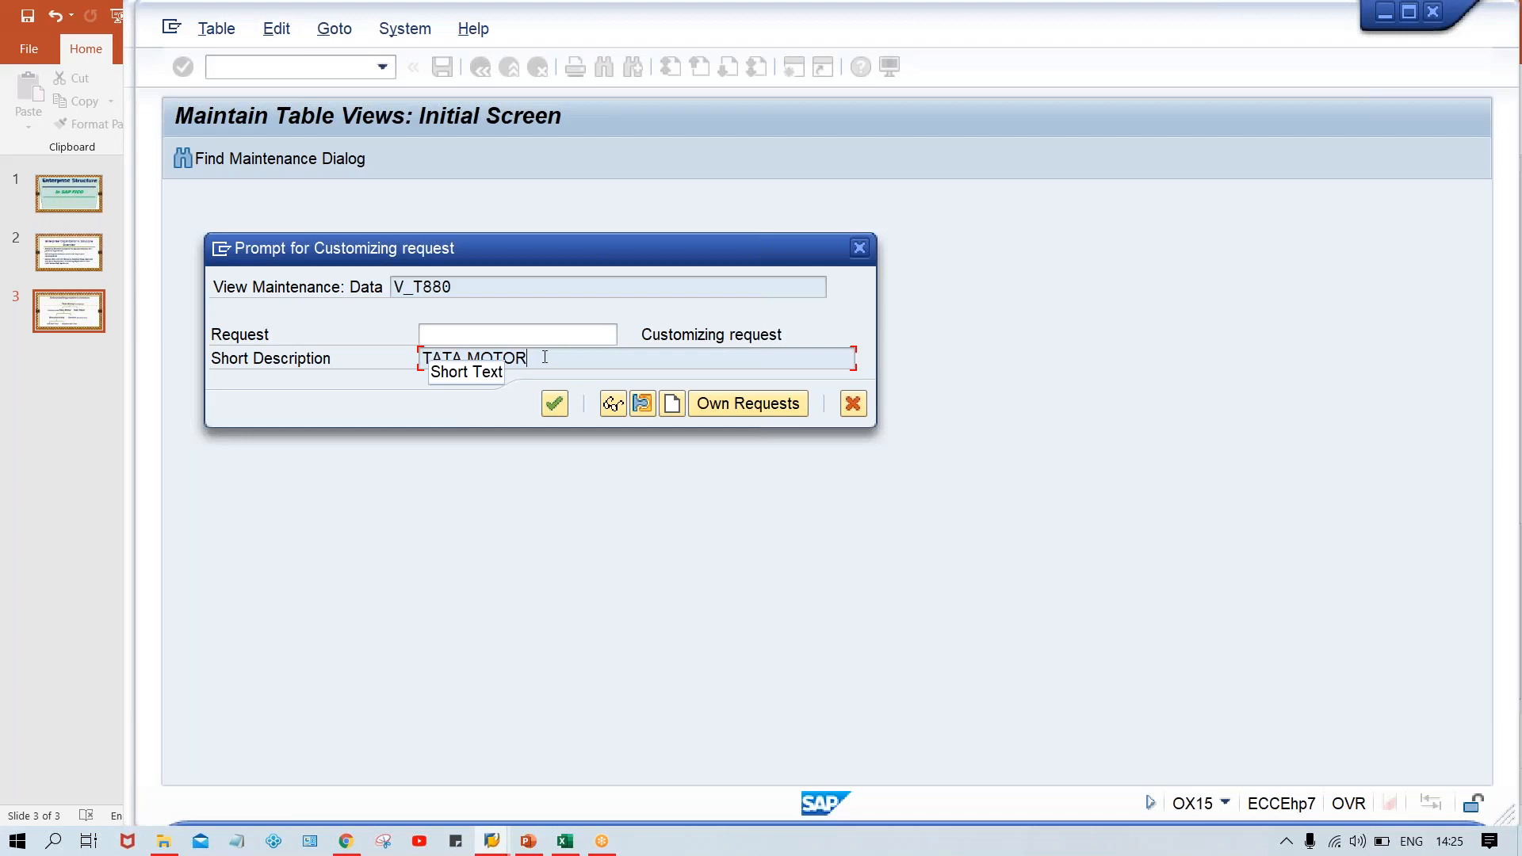
pyautogui.click(568, 336)
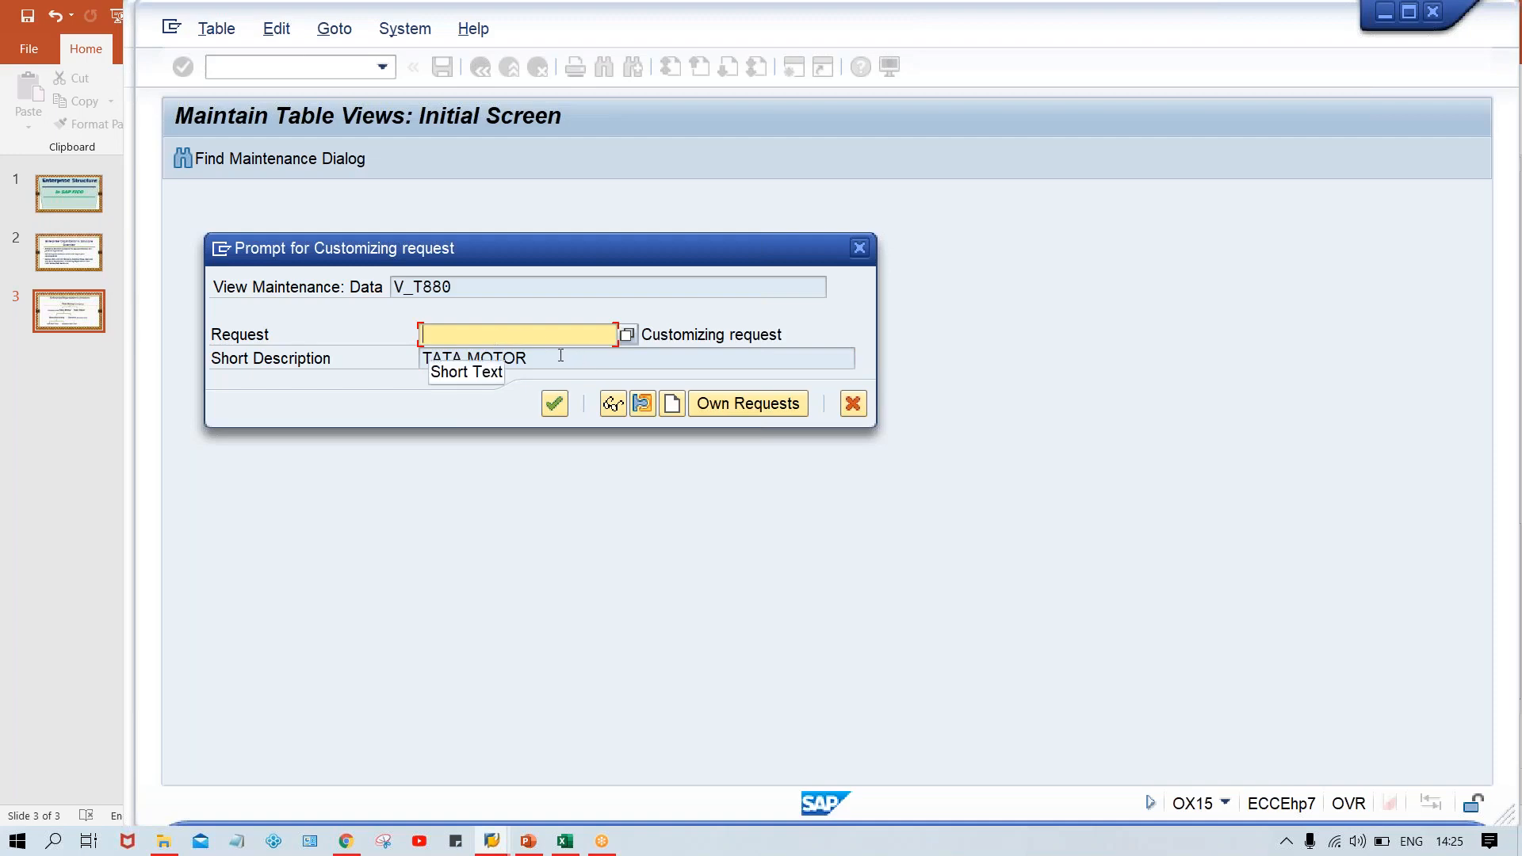
pyautogui.click(595, 364)
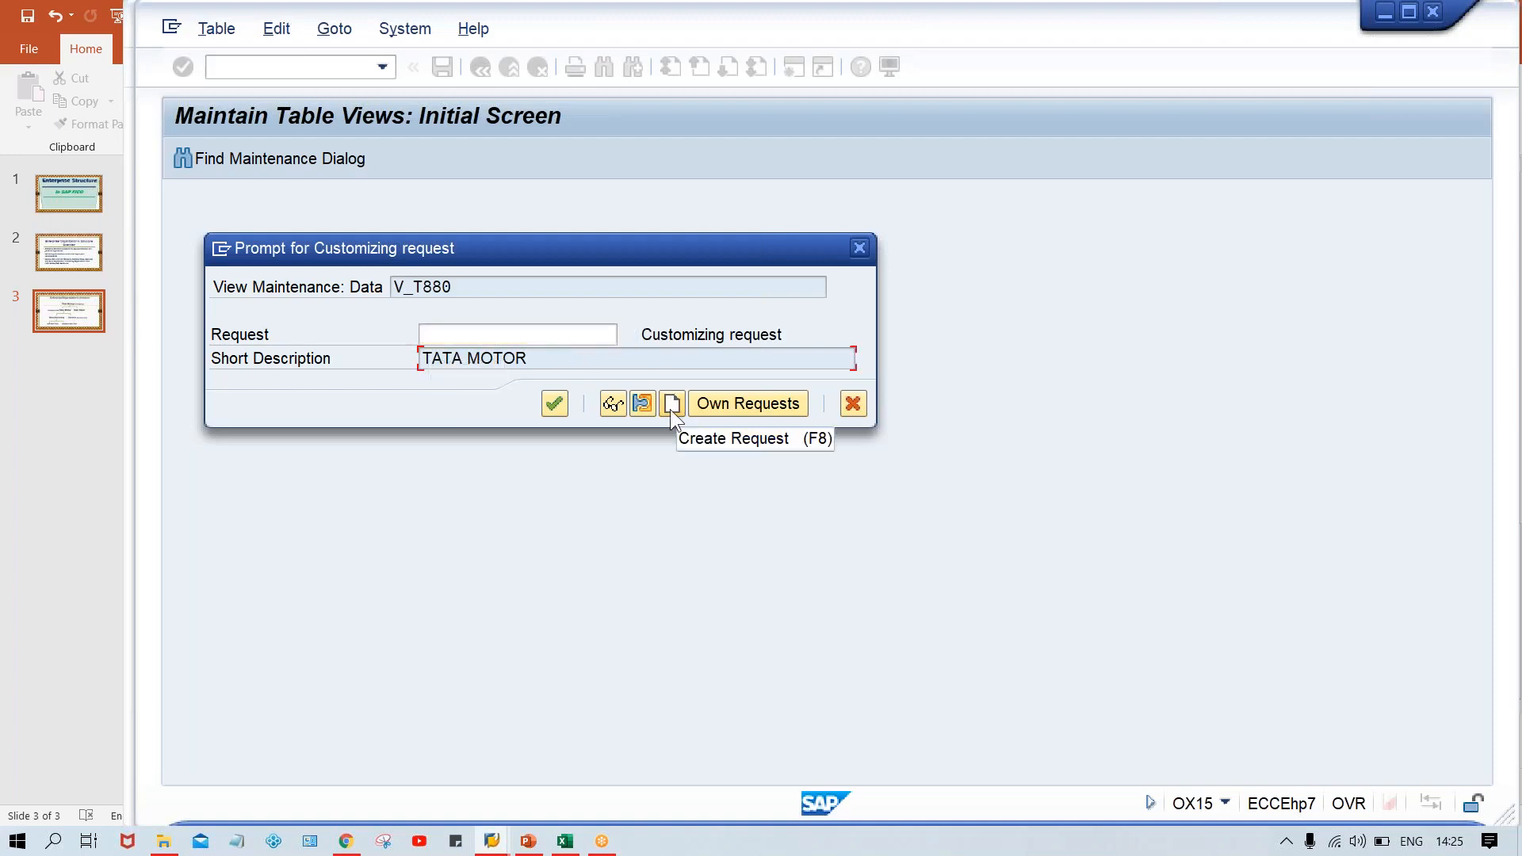
# Step: Create a new customizing request with the short description TATA MOTOR and assign the company entry to it
pyautogui.click(671, 406)
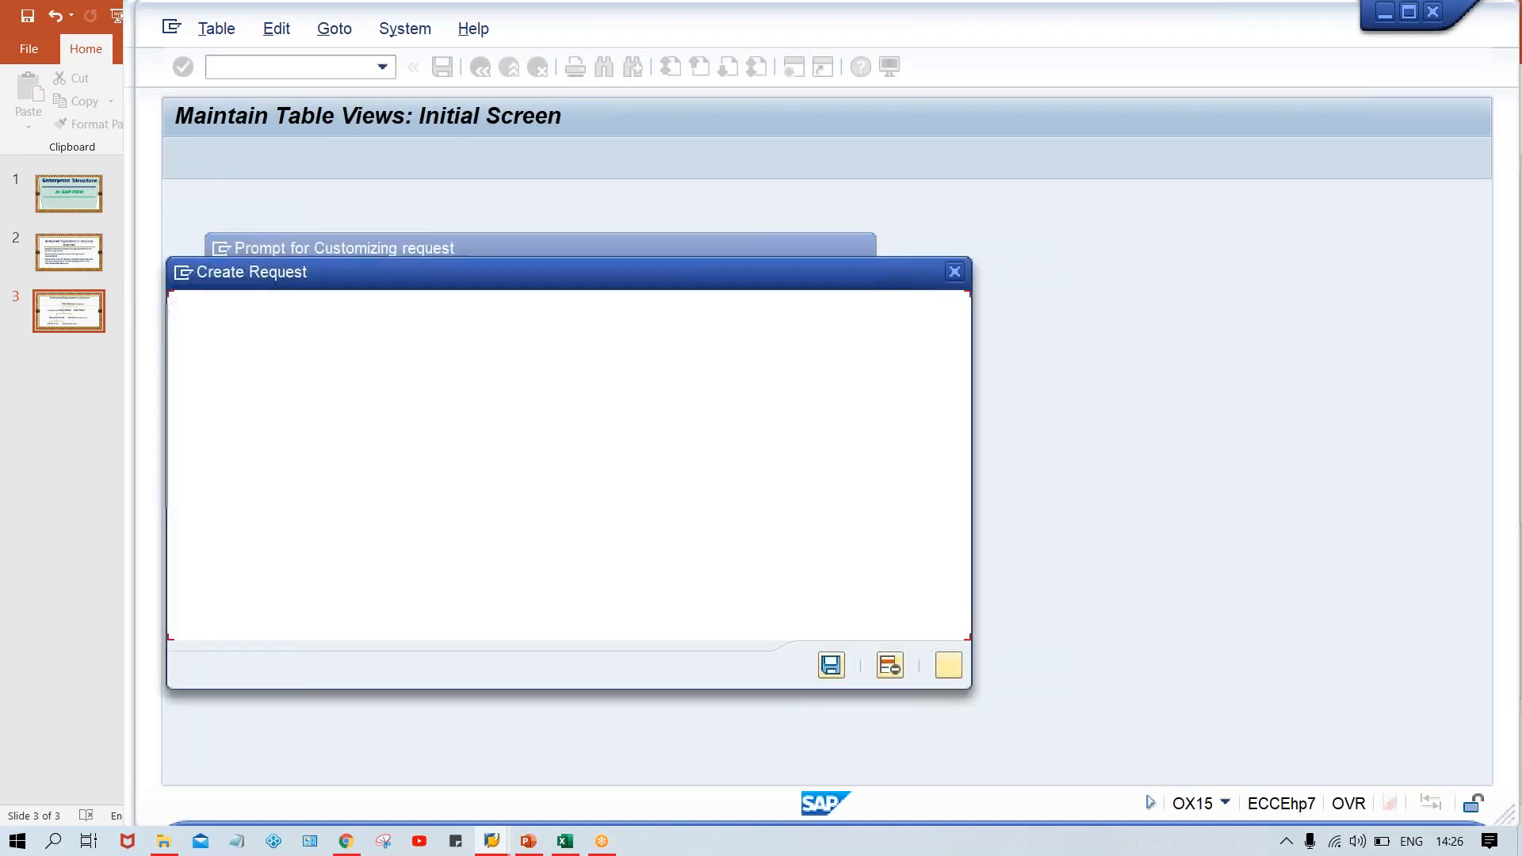
pyautogui.write('T')
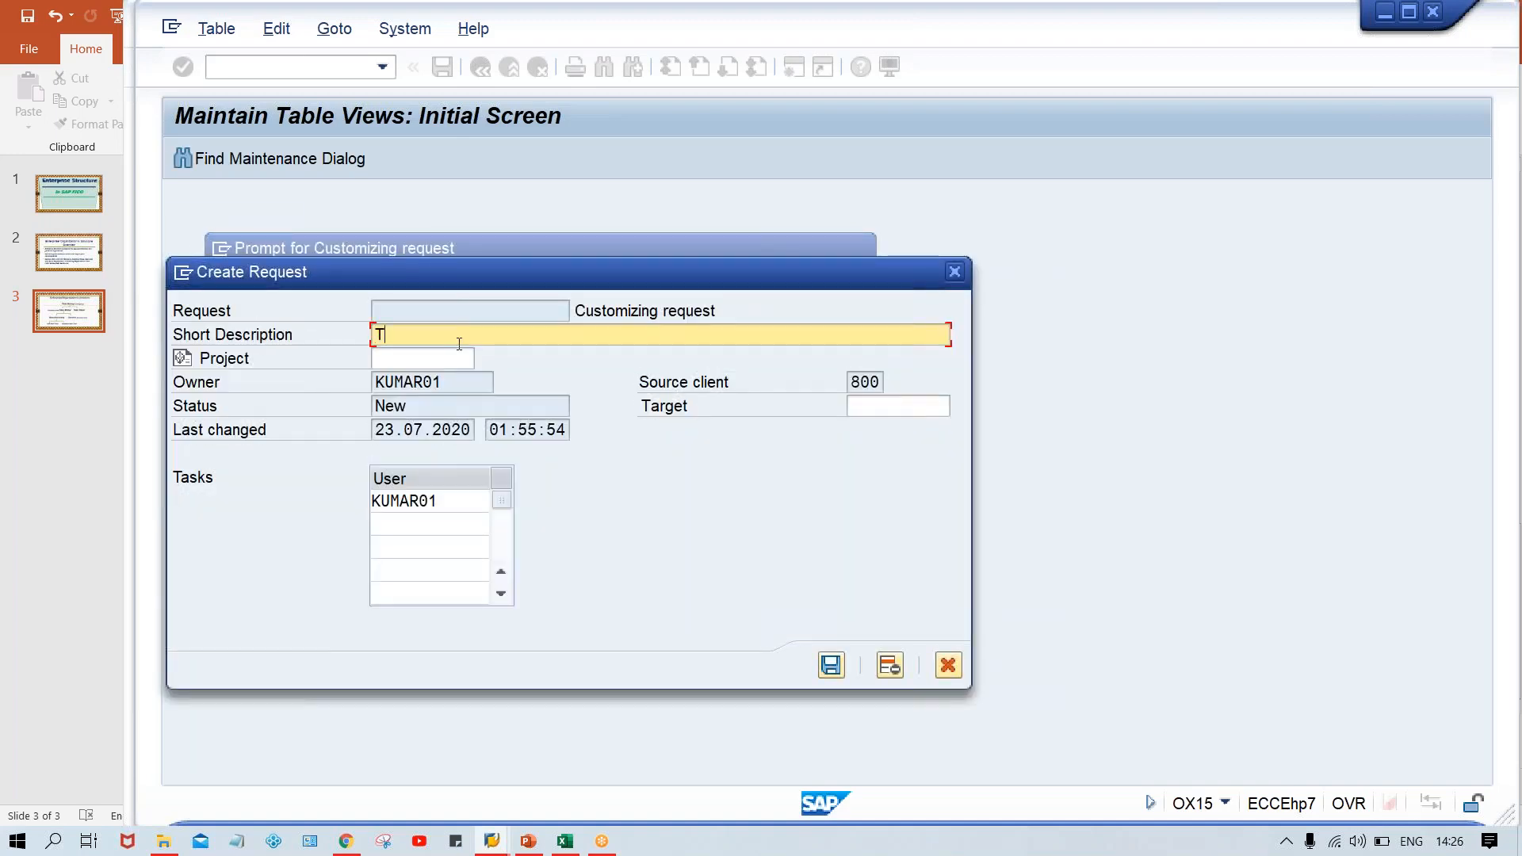
pyautogui.write('ATA MOTOR')
pyautogui.click(830, 666)
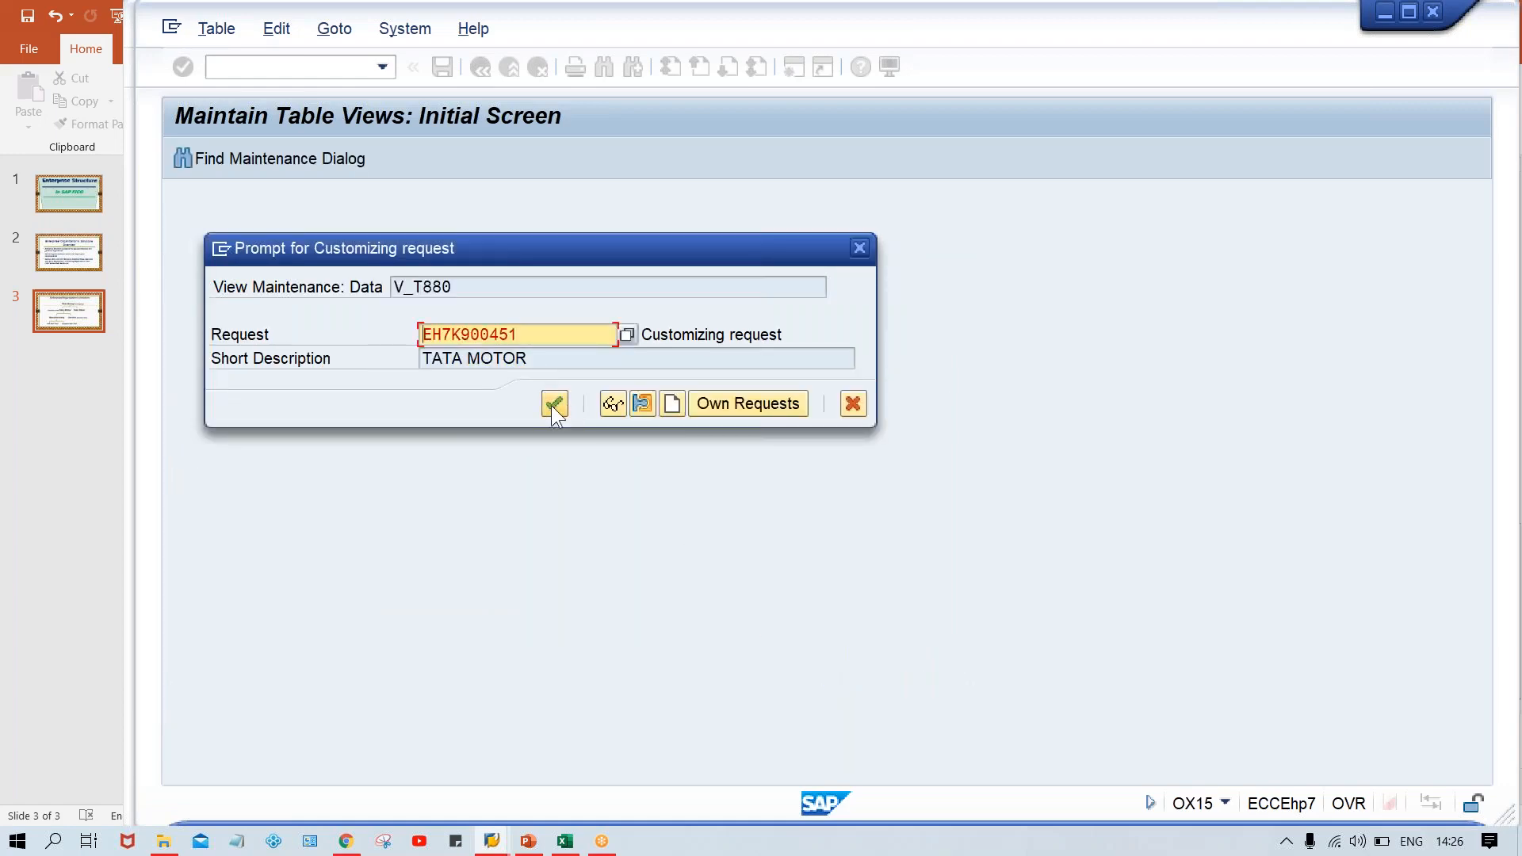
pyautogui.click(554, 405)
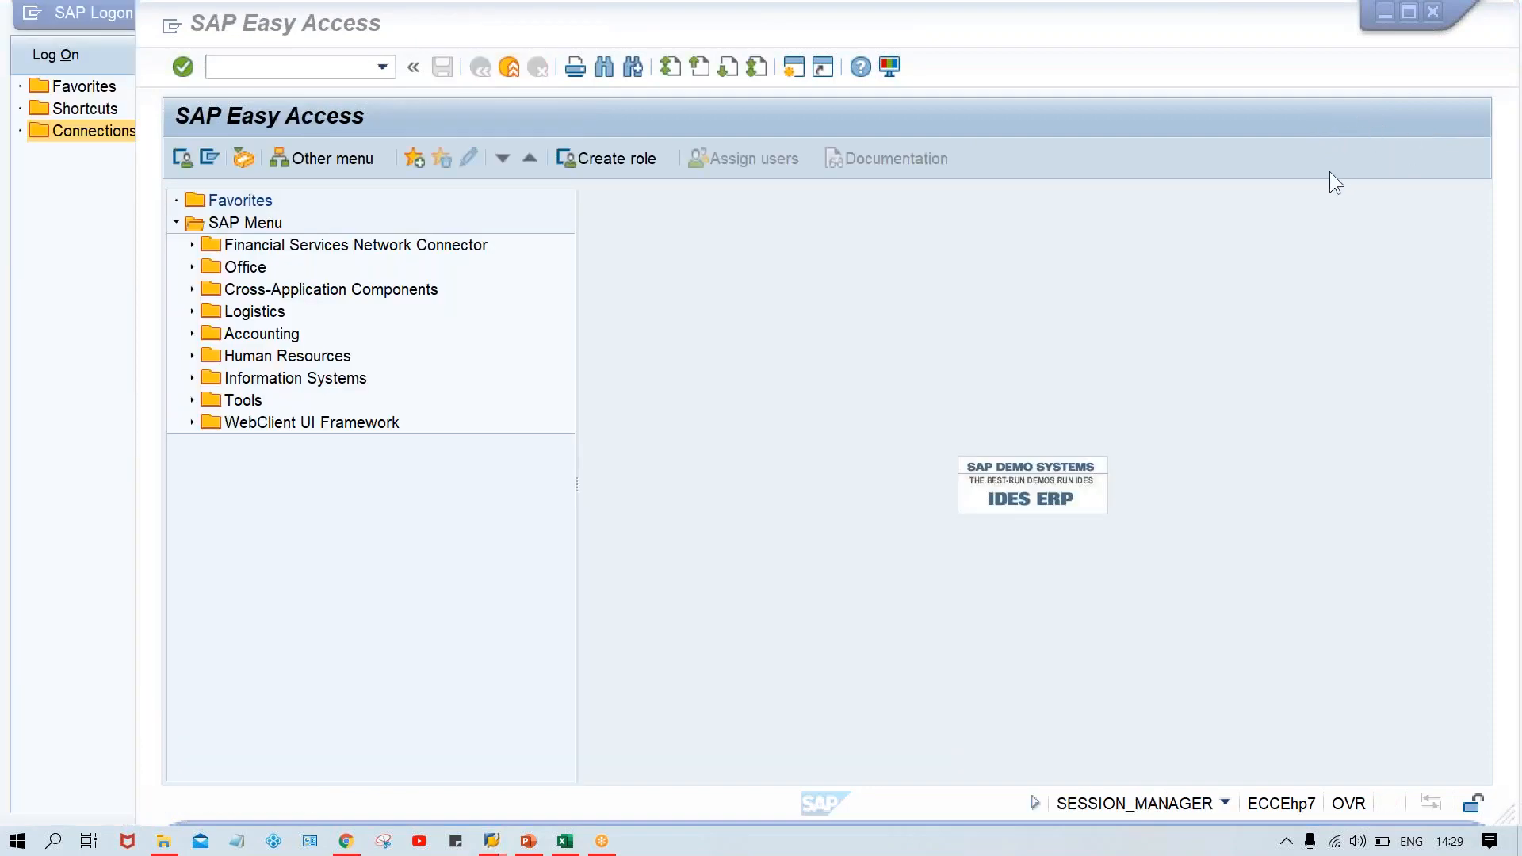
# Step: Switch from SAP Easy Access to PowerPoint and view the Enterprise/Organization's structure slide
pyautogui.click(872, 300)
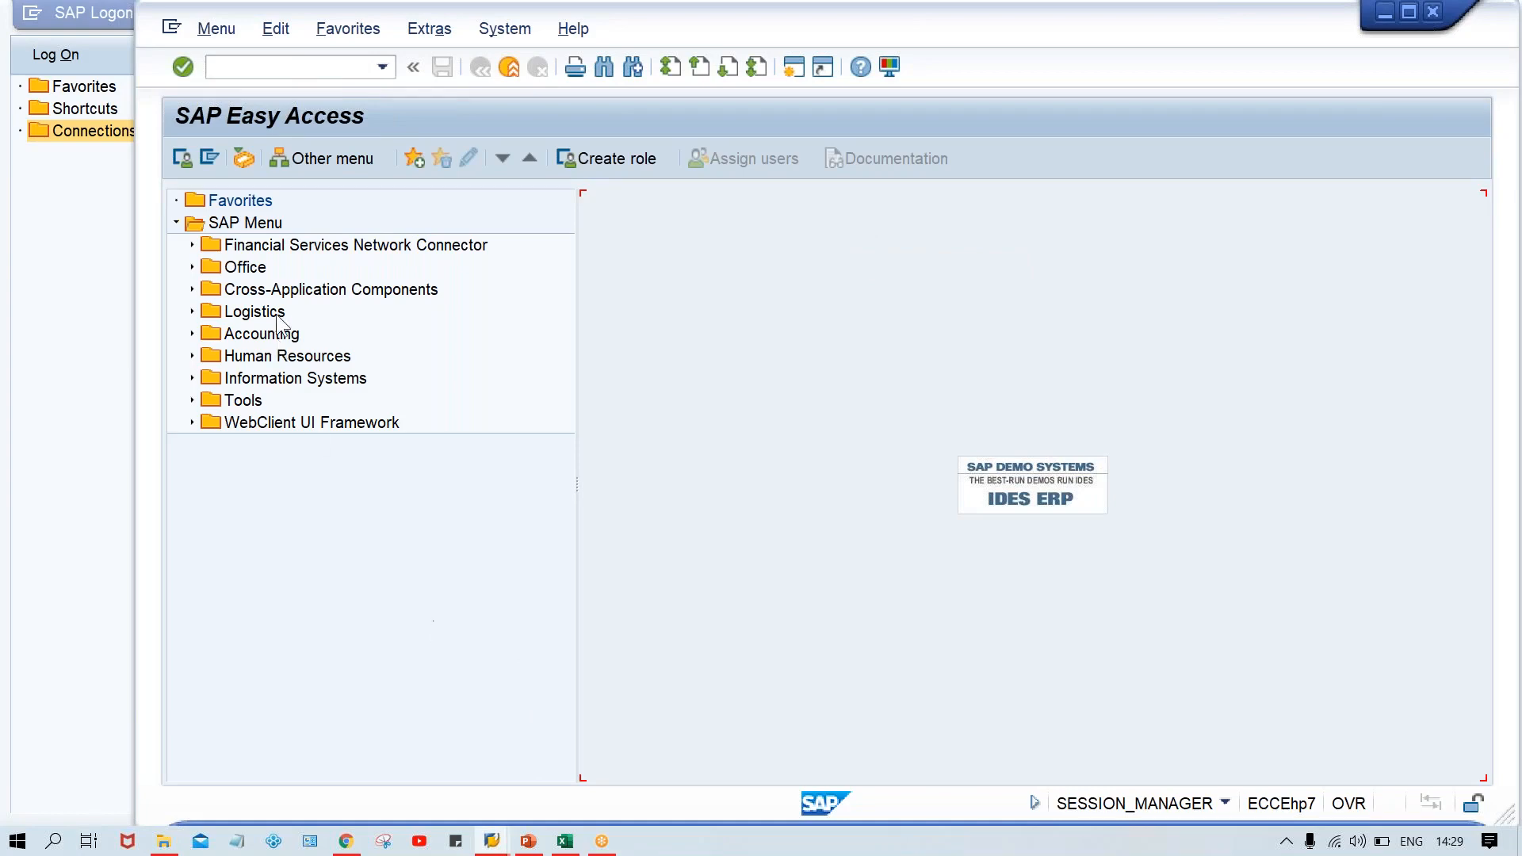
pyautogui.click(528, 840)
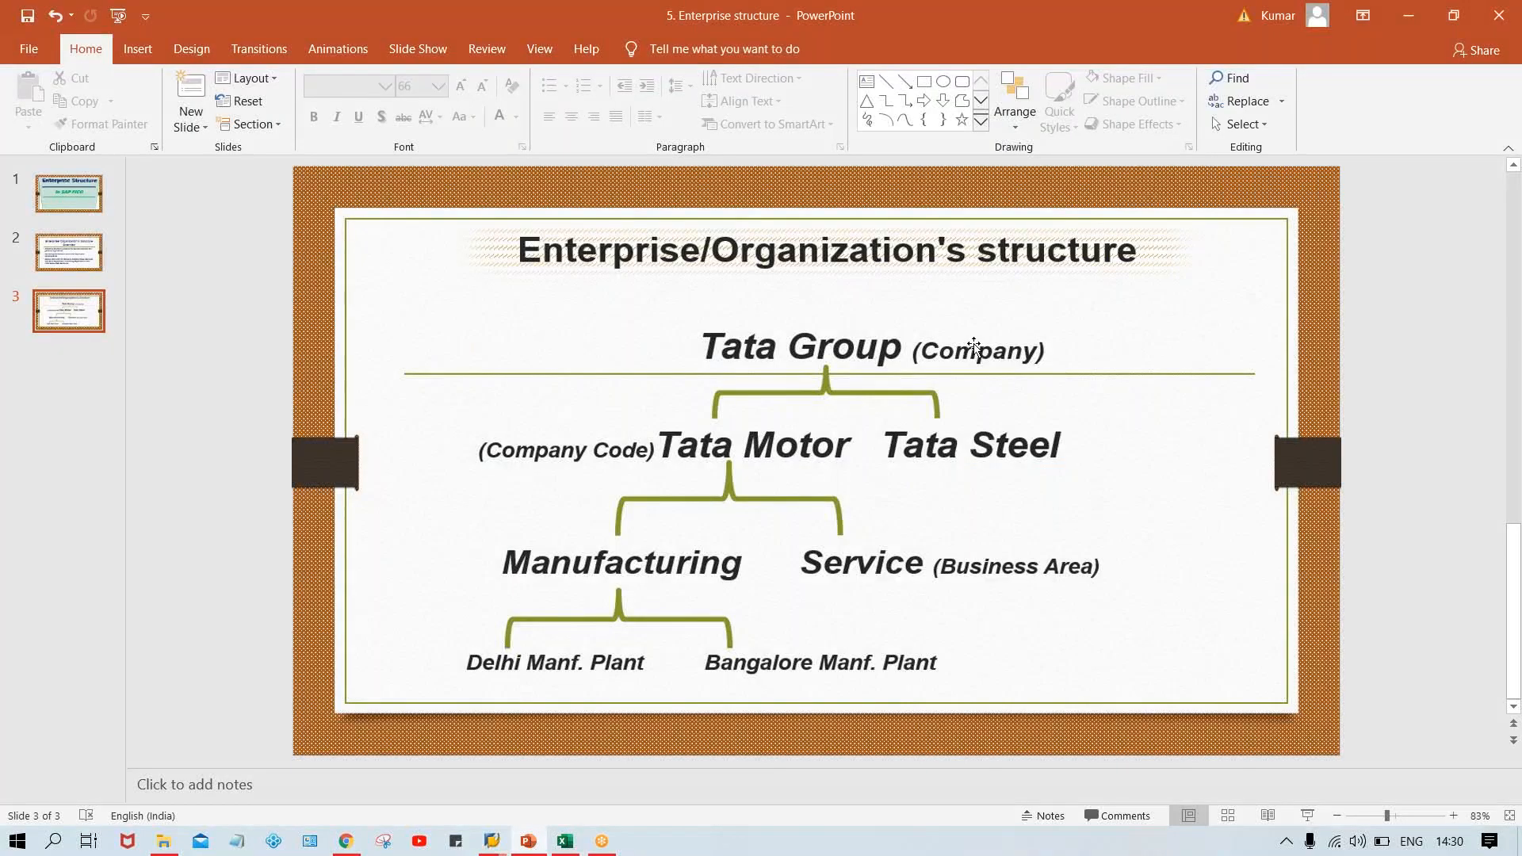
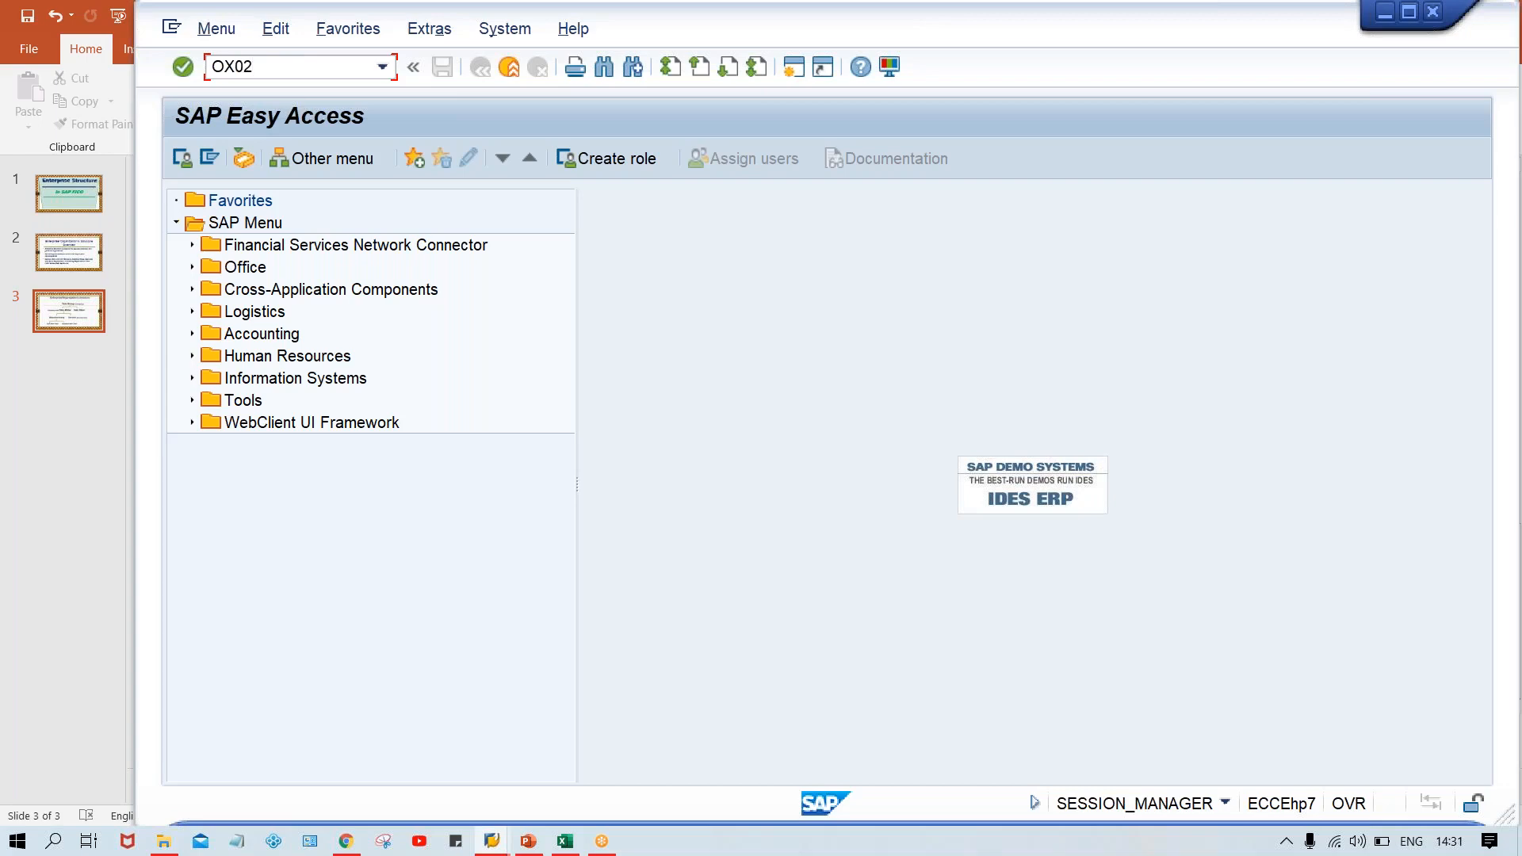
# Step: Run transaction OX02 from SAP Easy Access and start a new company code entry TM00 named TATA MOTOR
pyautogui.press('Return')
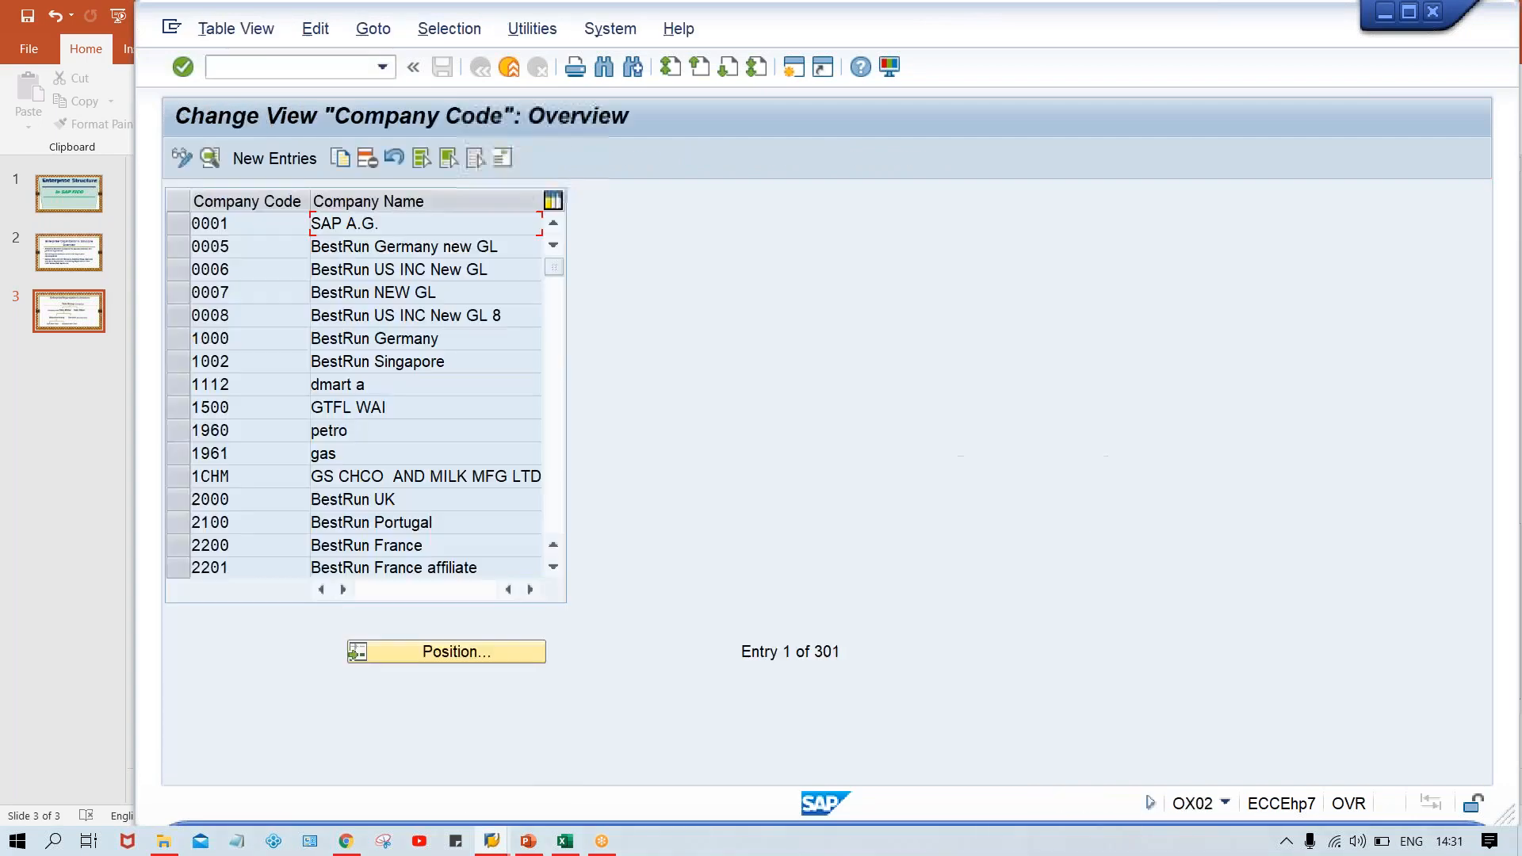
pyautogui.click(265, 159)
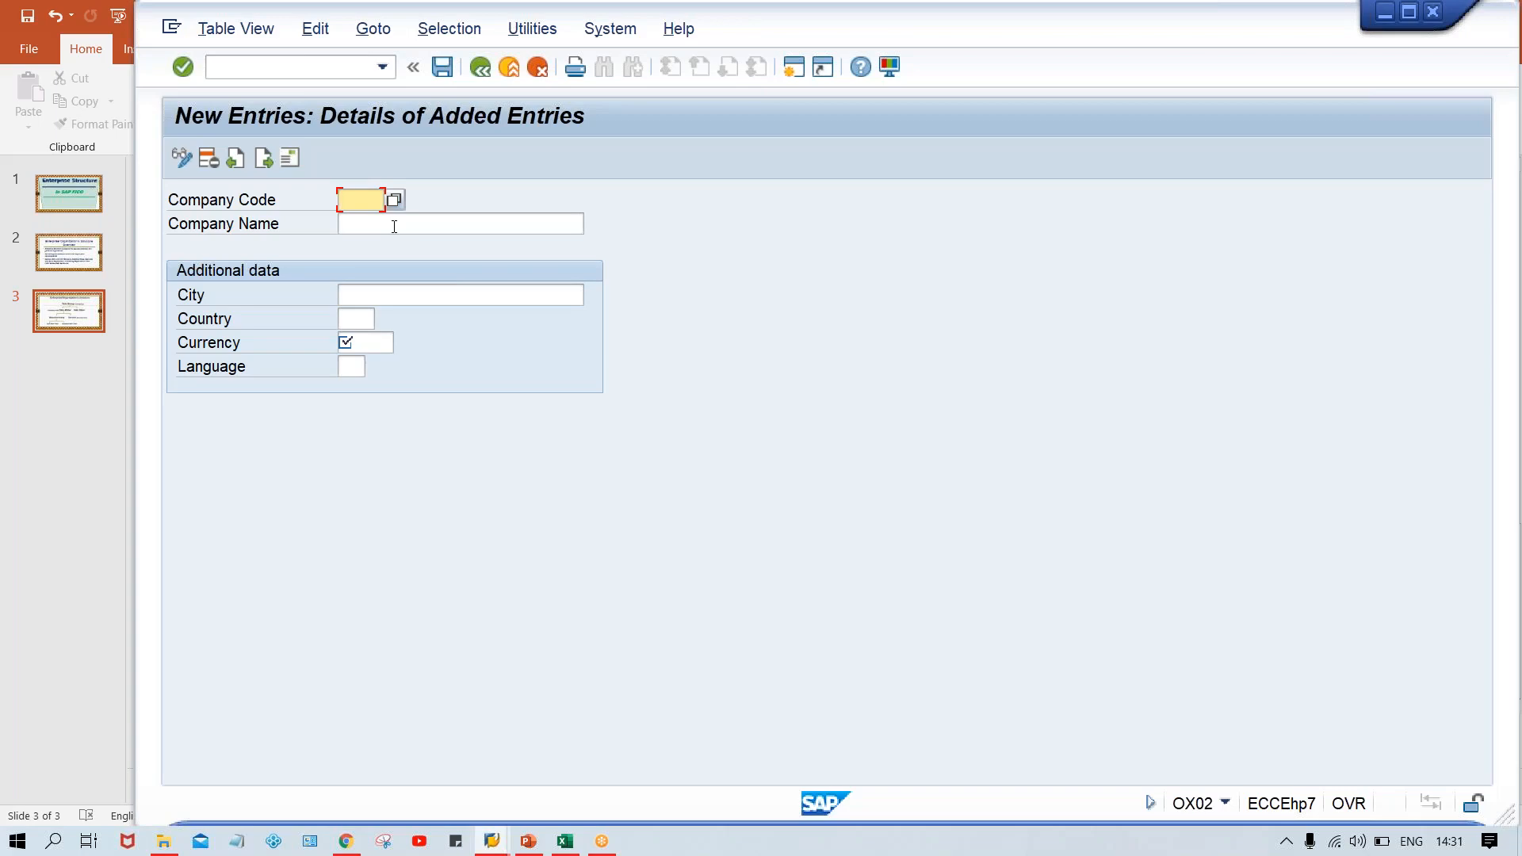
pyautogui.write('TM00')
pyautogui.press('Tab')
pyautogui.write('TAT')
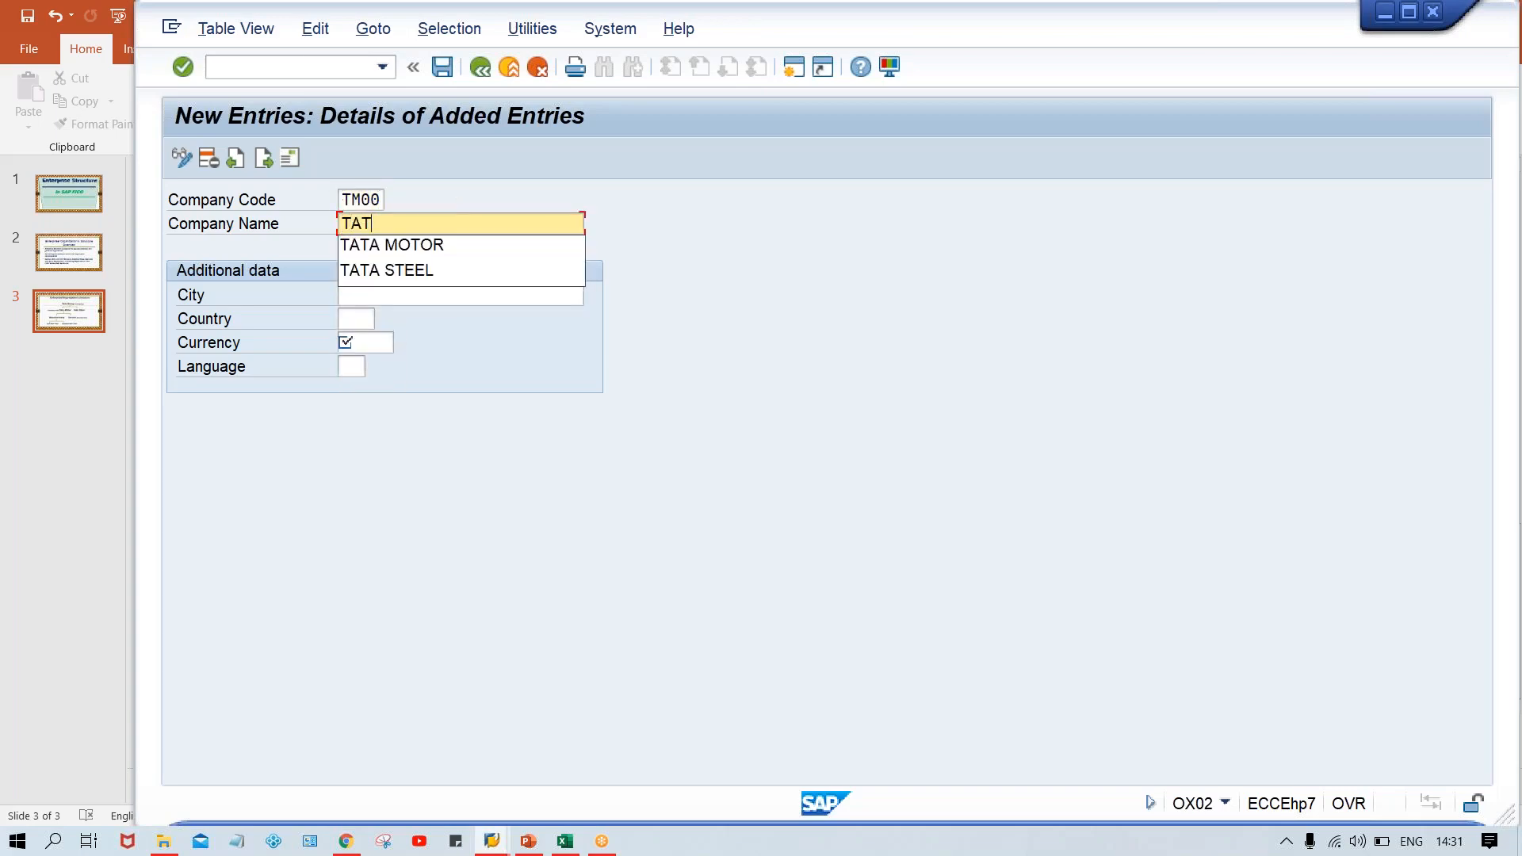
pyautogui.press('Down')
pyautogui.press('Return')
# Step: Set the company code's city to NEW DELHI and its country to IN
pyautogui.click(341, 295)
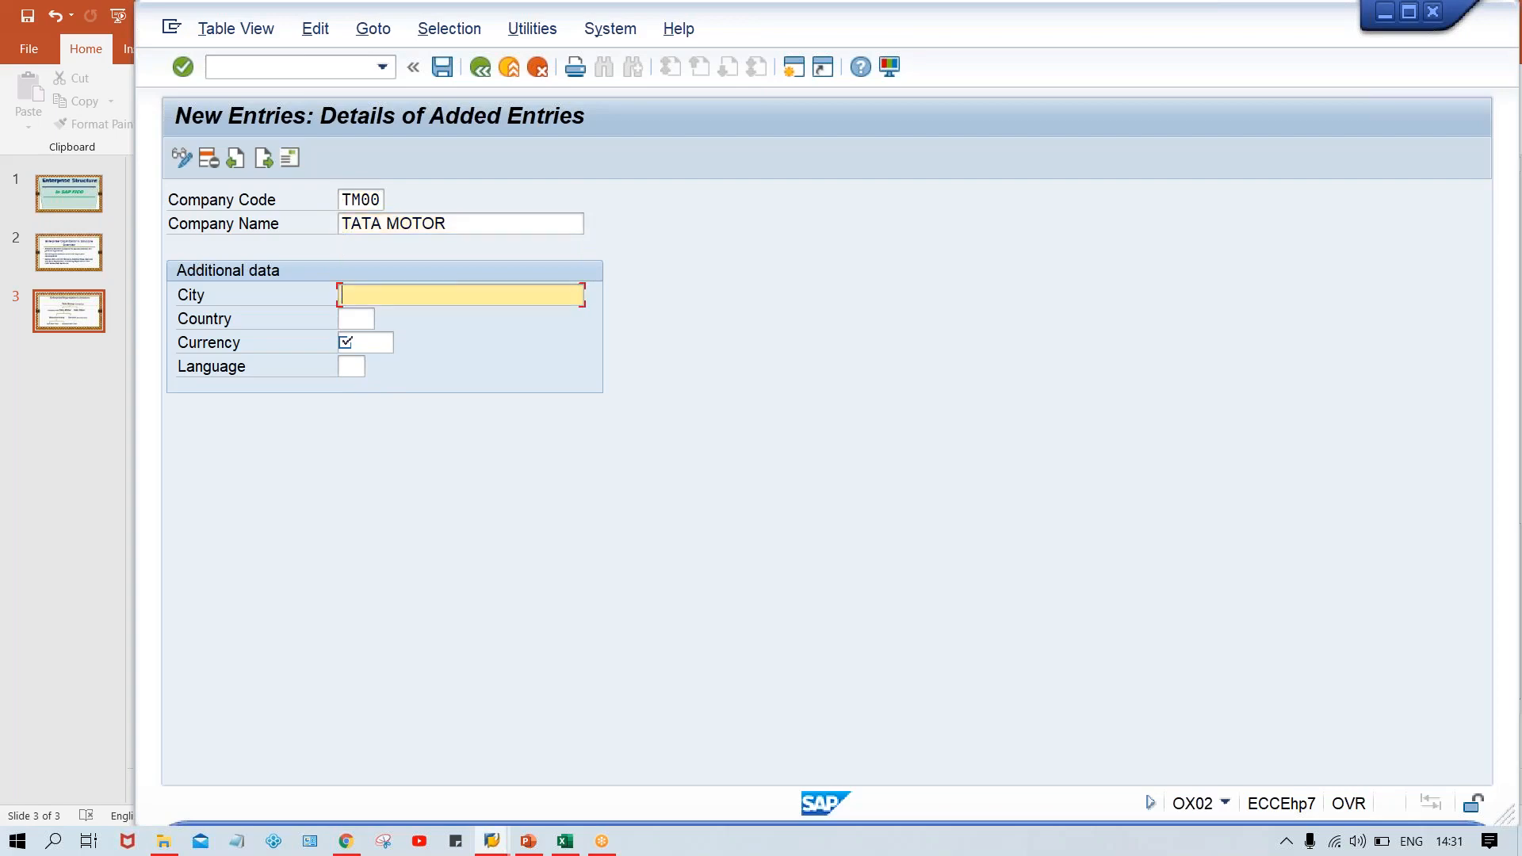
pyautogui.write('N')
pyautogui.press('Down')
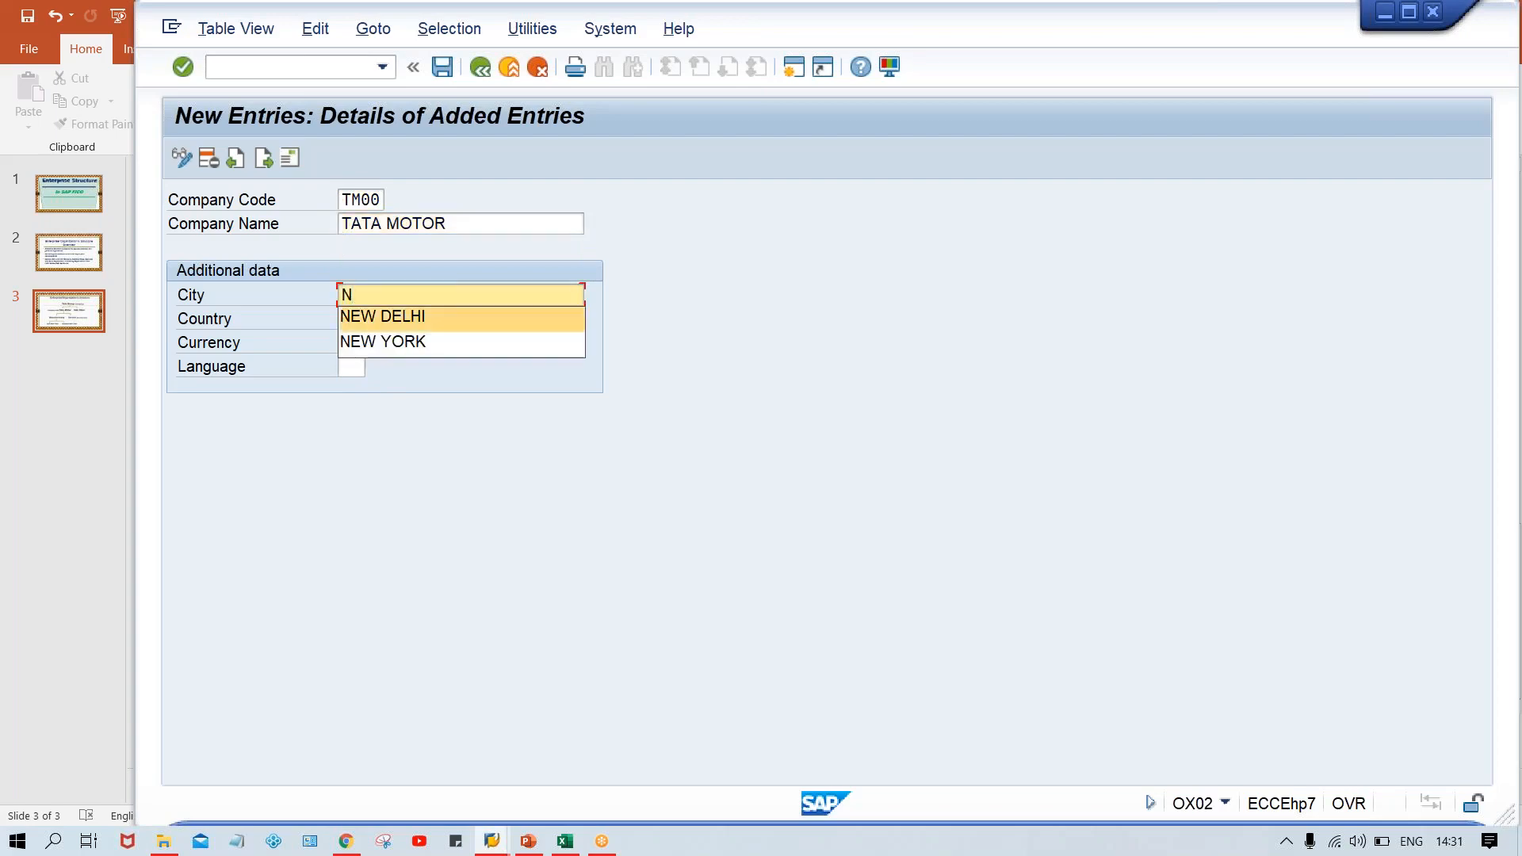
pyautogui.press('Return')
pyautogui.press('Tab')
pyautogui.write('IN')
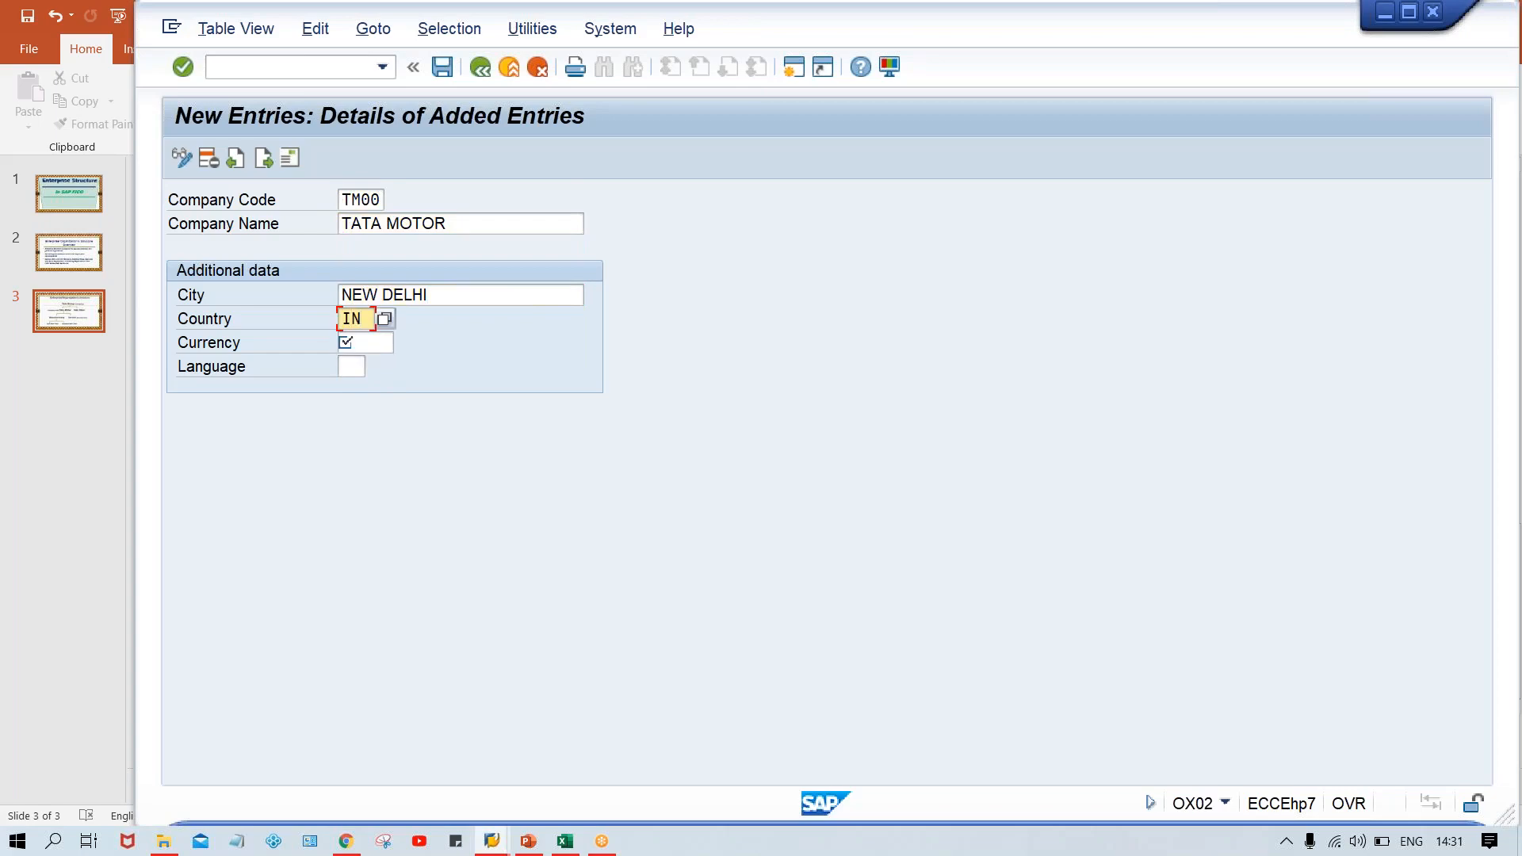
# Step: Set the currency to INR and the language to EN, then confirm the entry to open its address details
pyautogui.press('Tab')
pyautogui.press('space')
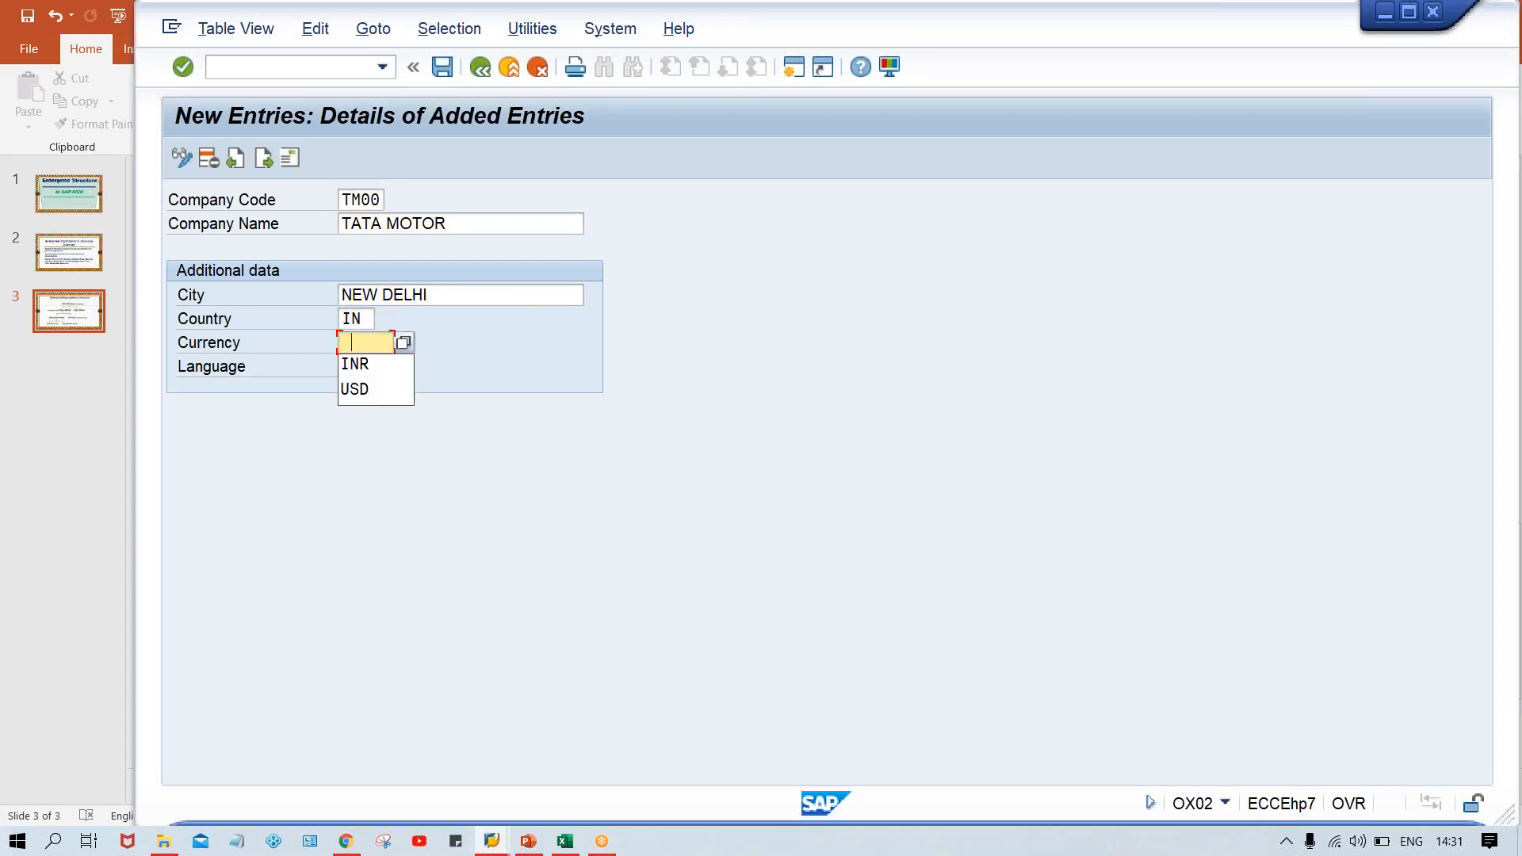
pyautogui.press('Down')
pyautogui.press('Return')
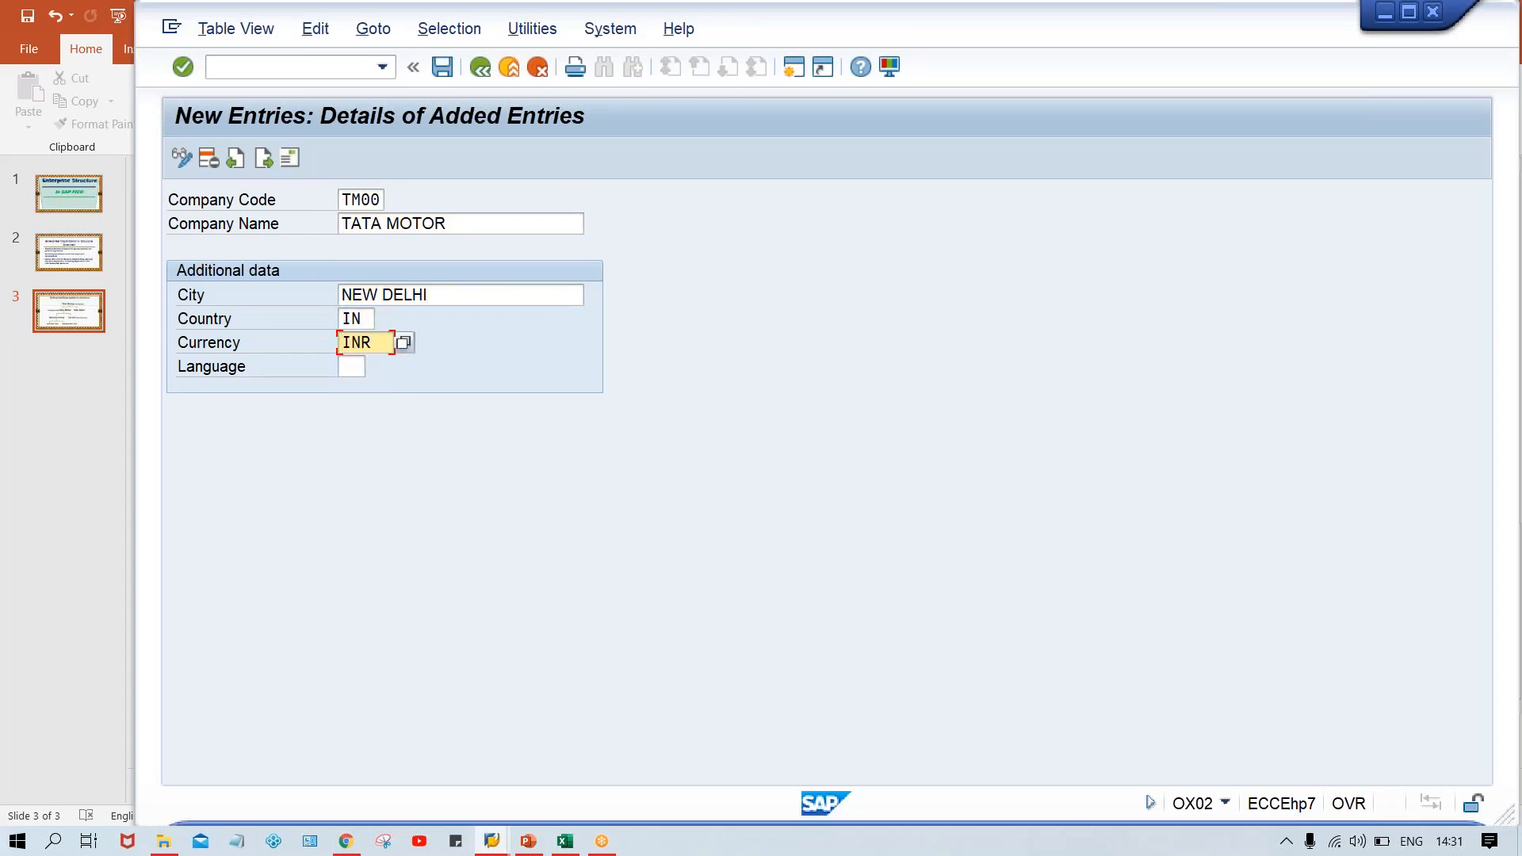
pyautogui.press('Tab')
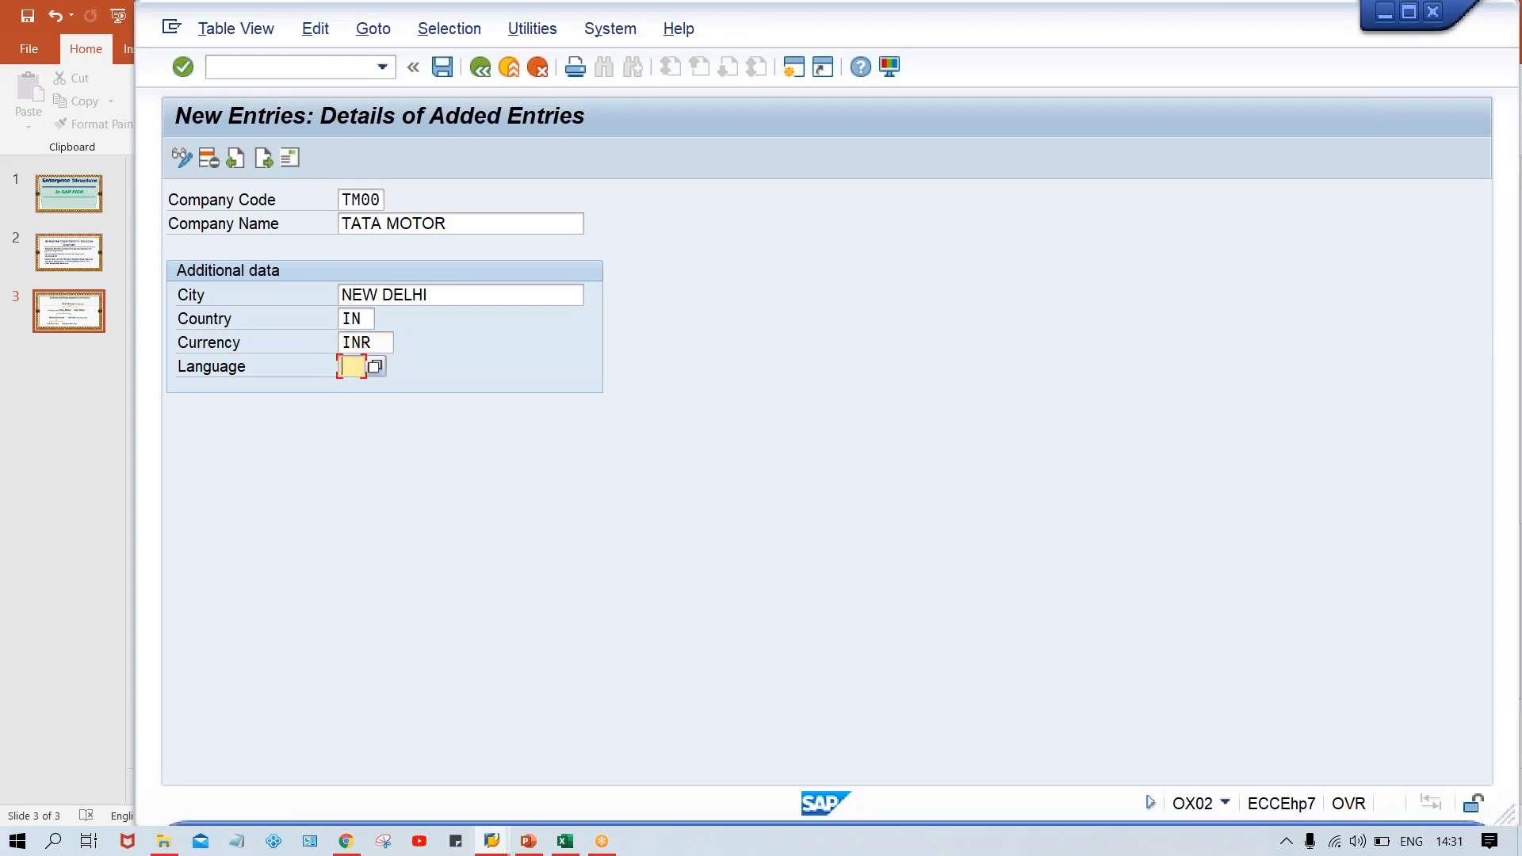
pyautogui.press('space')
pyautogui.press('Down')
pyautogui.press('Return')
pyautogui.press('Return')
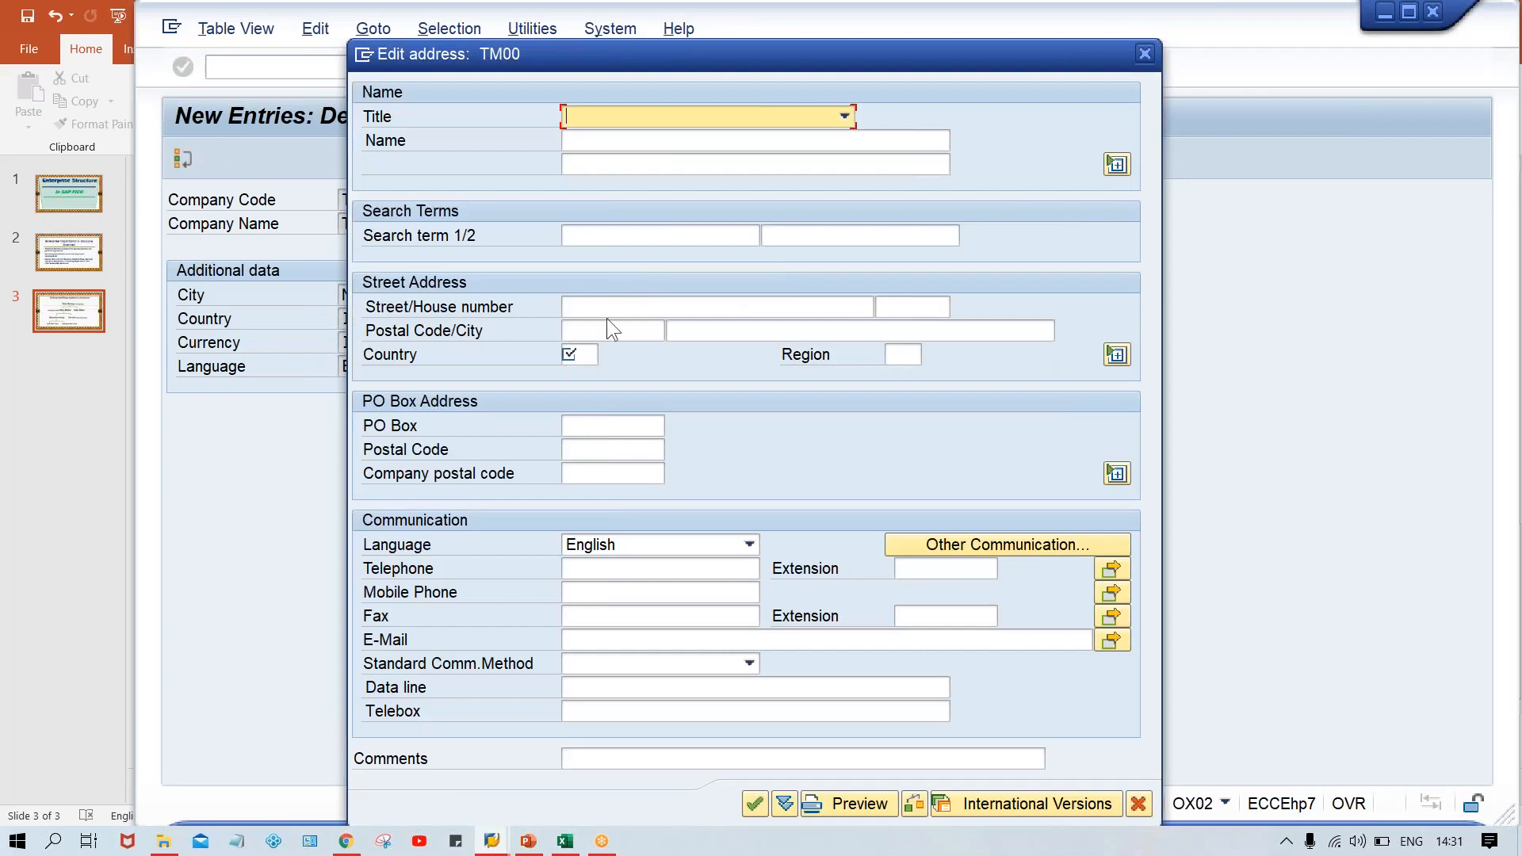
# Step: Enter TATA MOTOR as the name in the company code's address
pyautogui.click(618, 139)
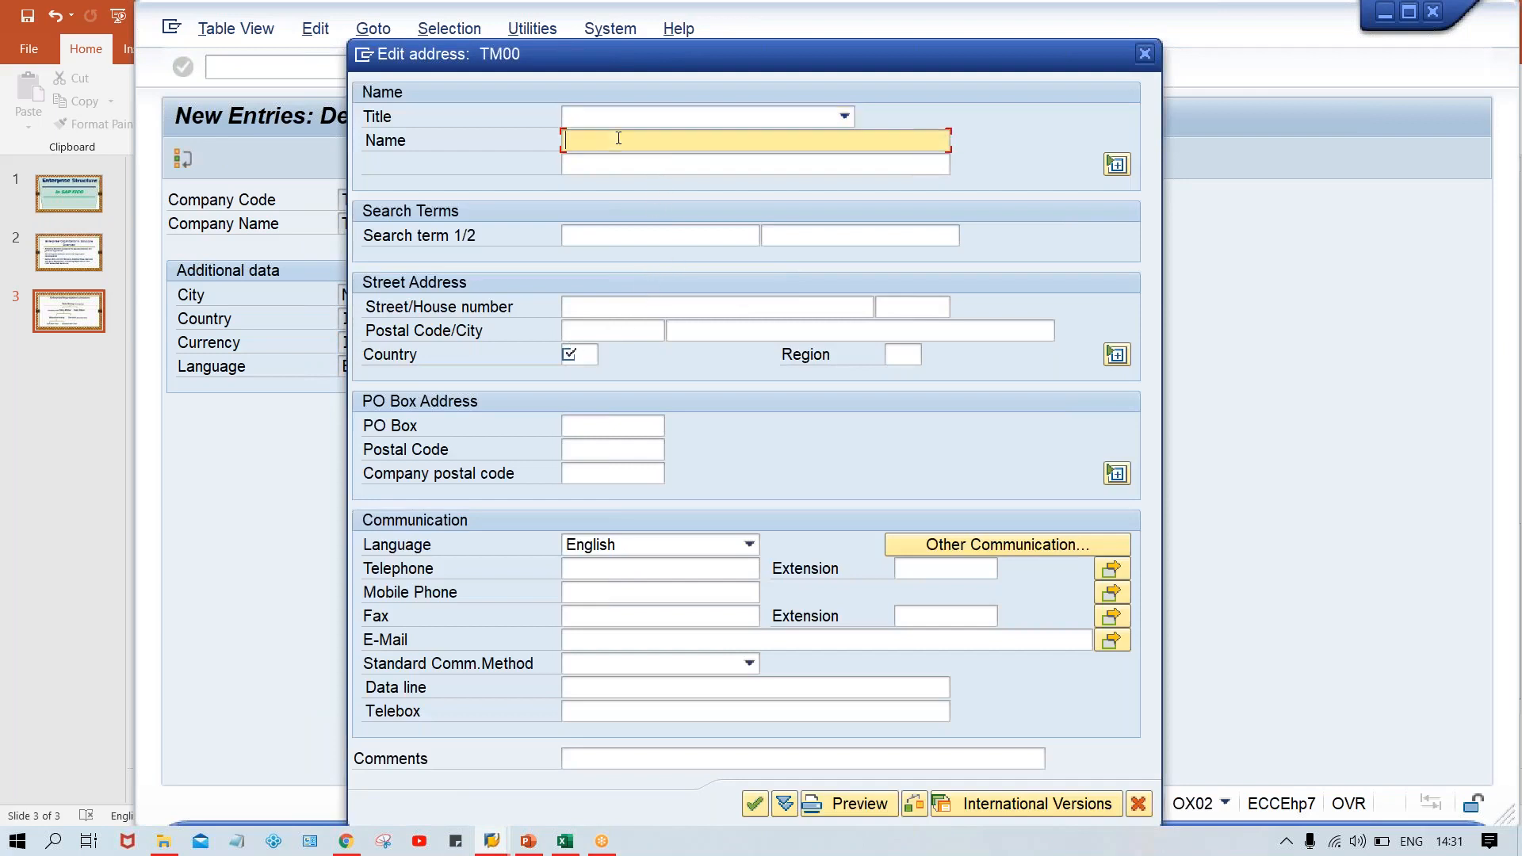
pyautogui.write('TA')
pyautogui.press('Down')
pyautogui.press('Return')
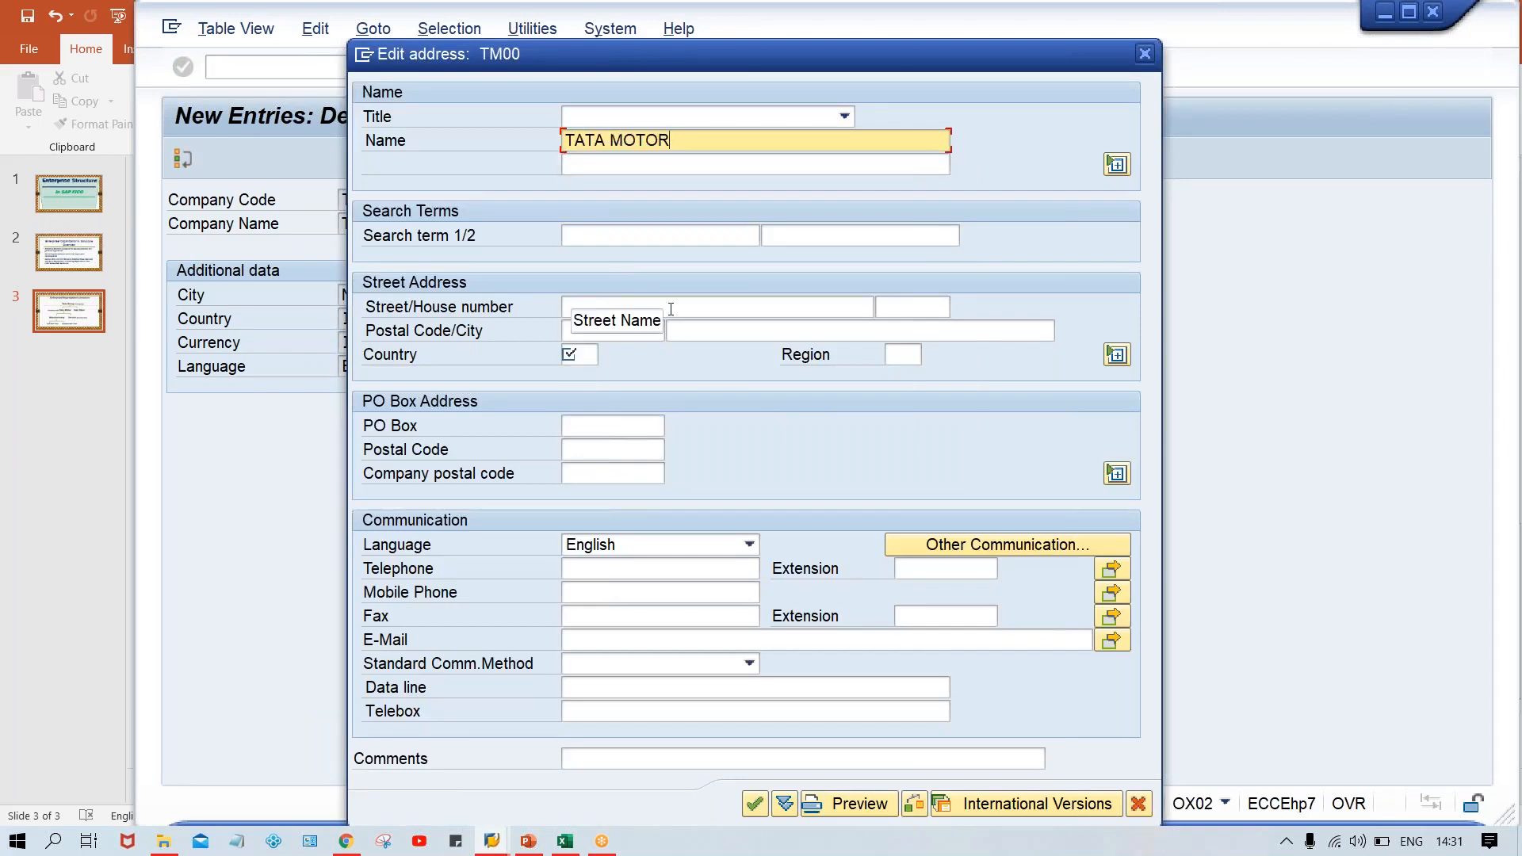
# Step: Clear the country in the address and try to confirm the address without one
pyautogui.click(575, 358)
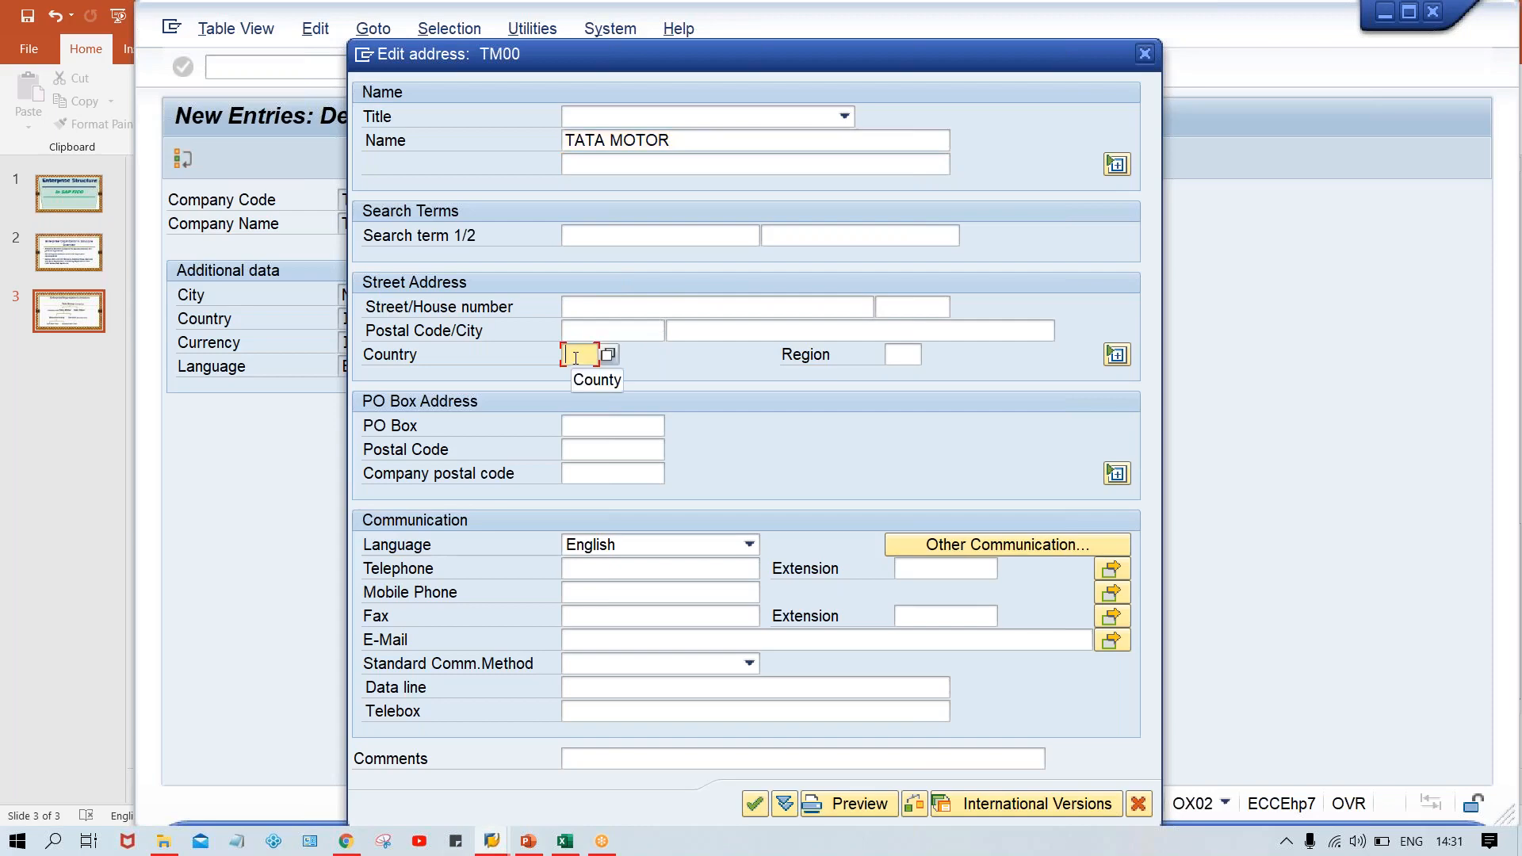
pyautogui.write('IN')
pyautogui.press('BackSpace')
pyautogui.press('BackSpace')
pyautogui.hotkey('shift', 'Tab')
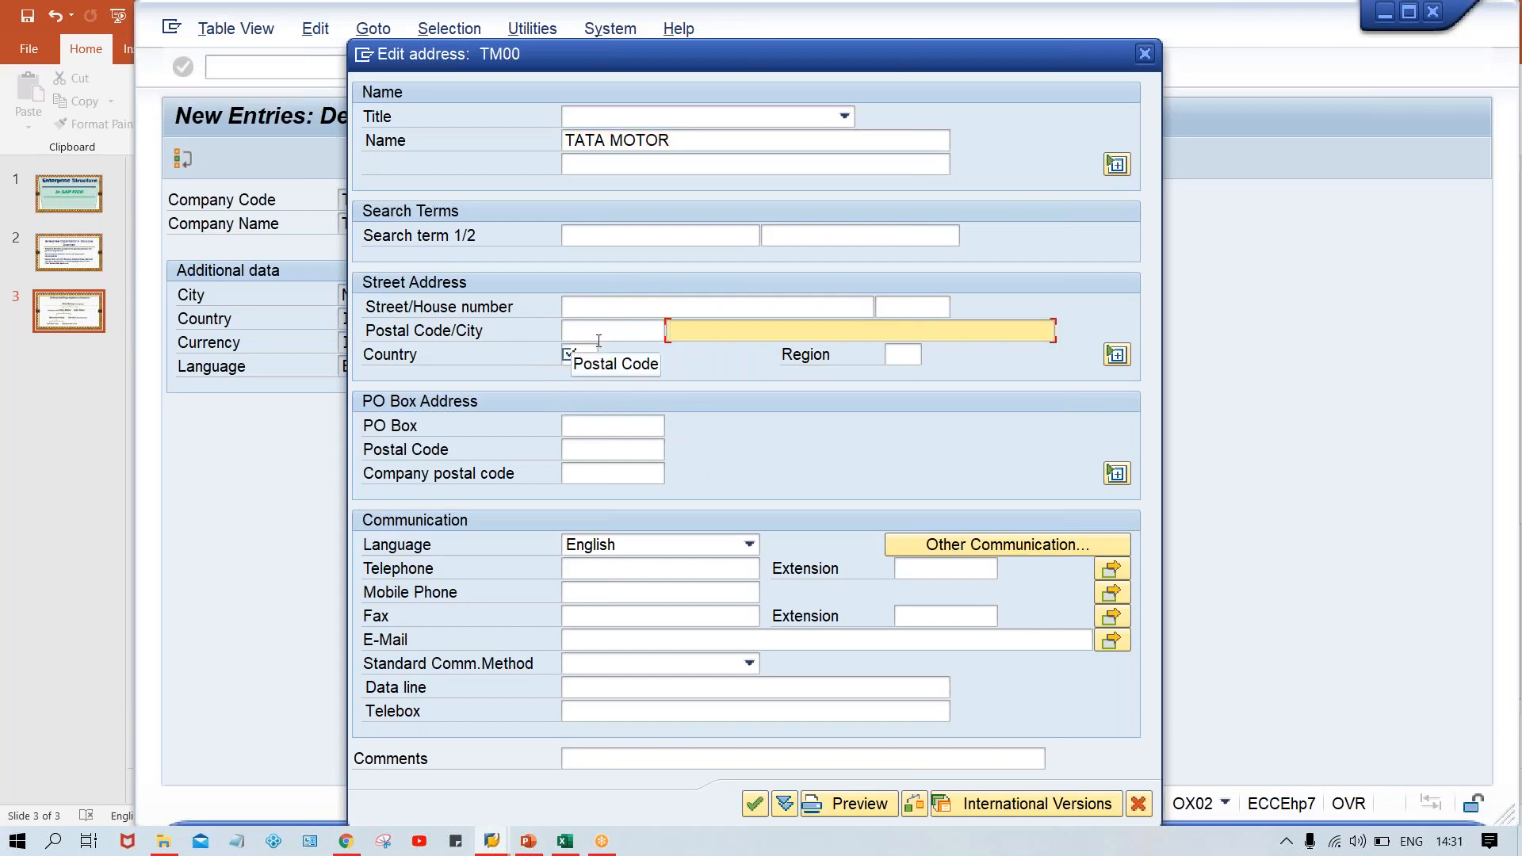
pyautogui.click(655, 405)
pyautogui.press('Return')
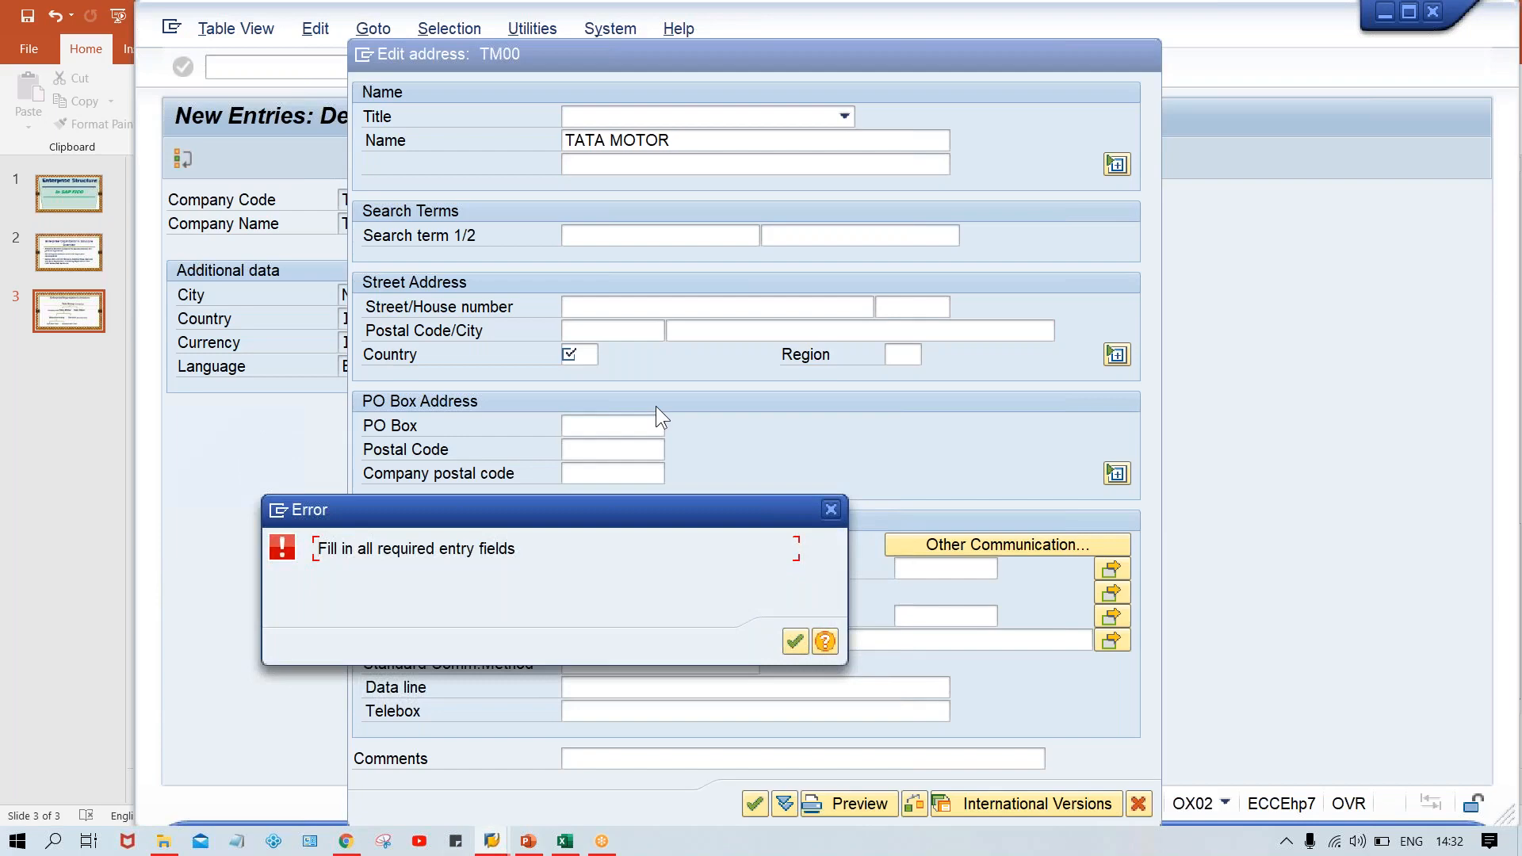
pyautogui.press('Return')
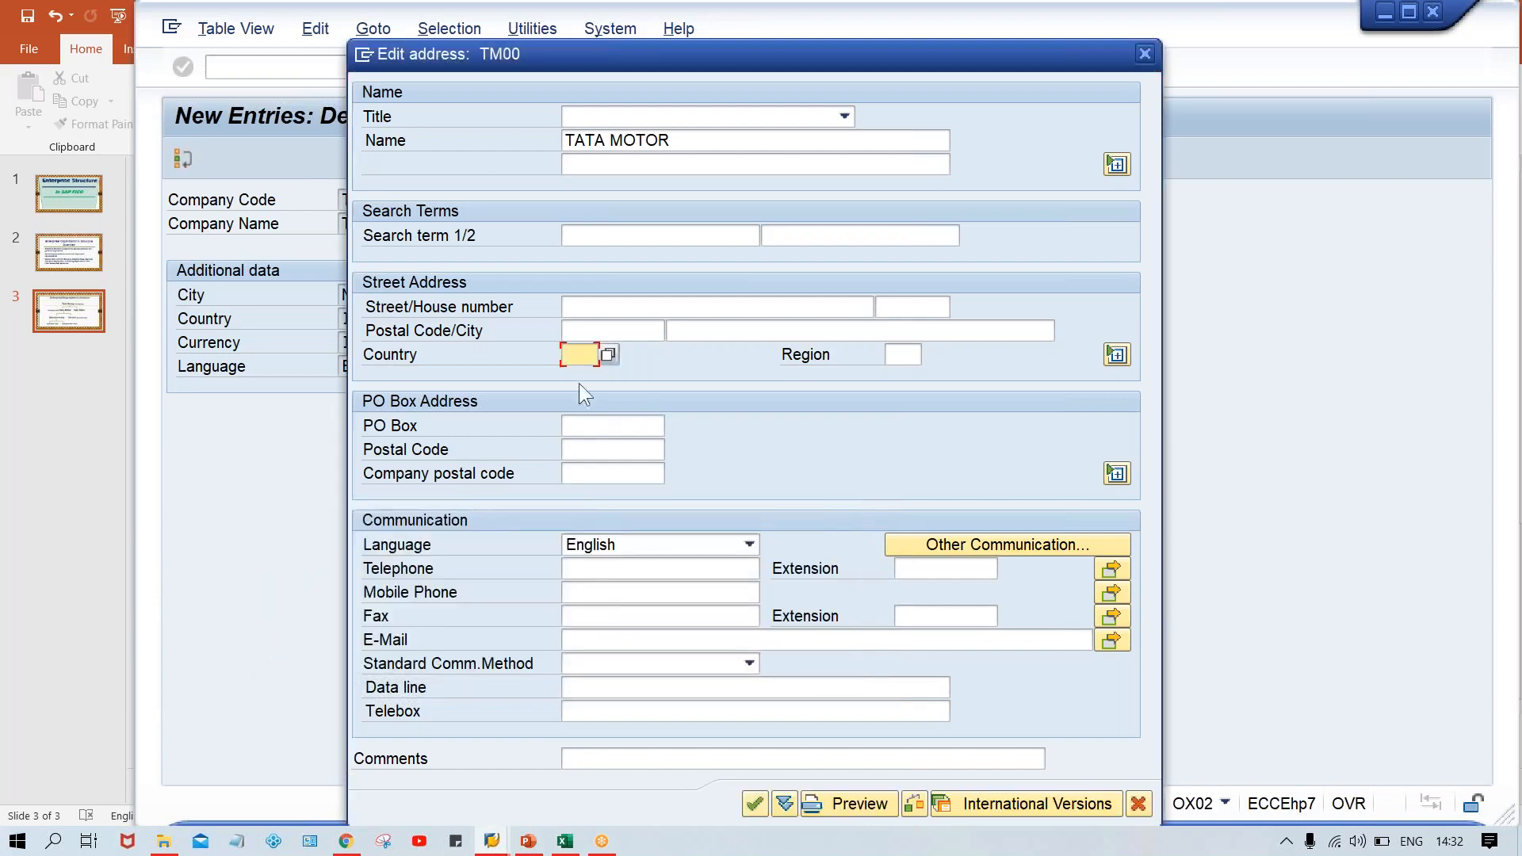
# Step: Complete the address with country IN and save the company code under the TATA MOTOR customizing request
pyautogui.write('IN')
pyautogui.press('Return')
pyautogui.hotkey('ctrl', 's')
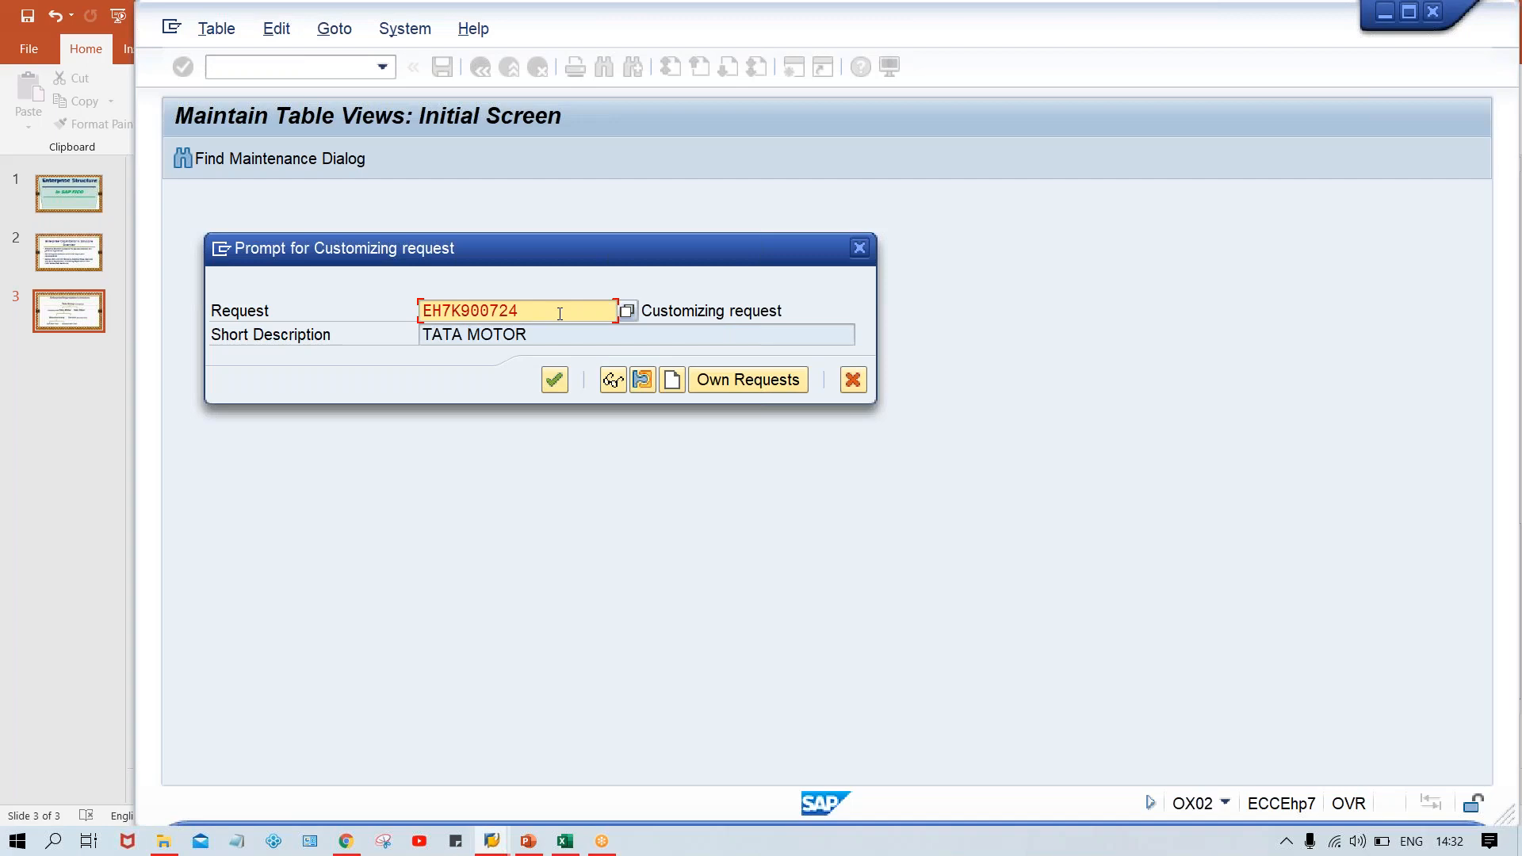
pyautogui.press('Return')
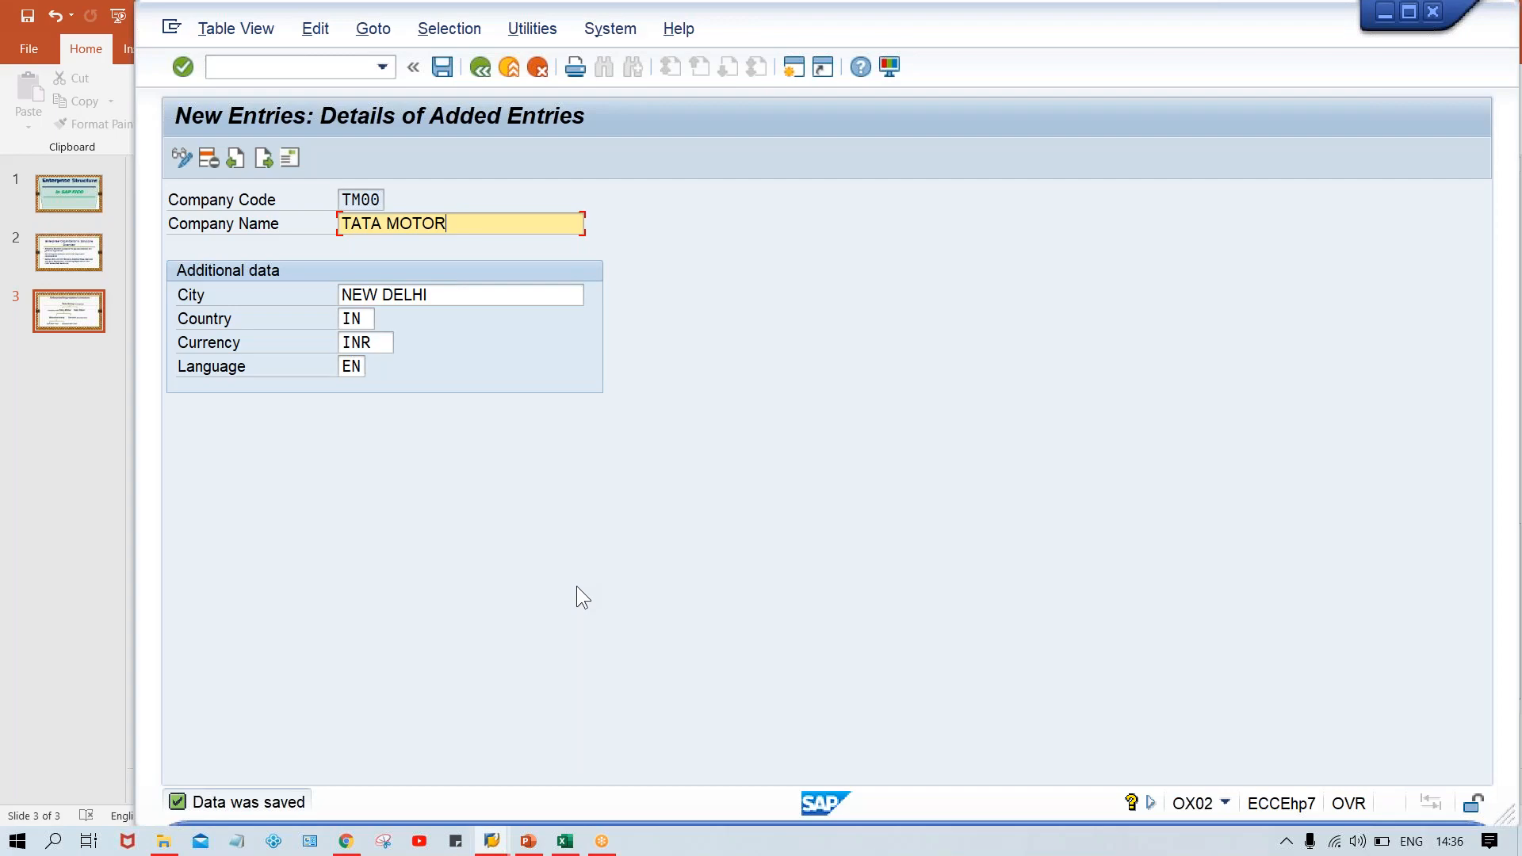
# Step: Run transaction OX16 and position the company code assignment list at TM00
pyautogui.click(243, 66)
pyautogui.write('/N')
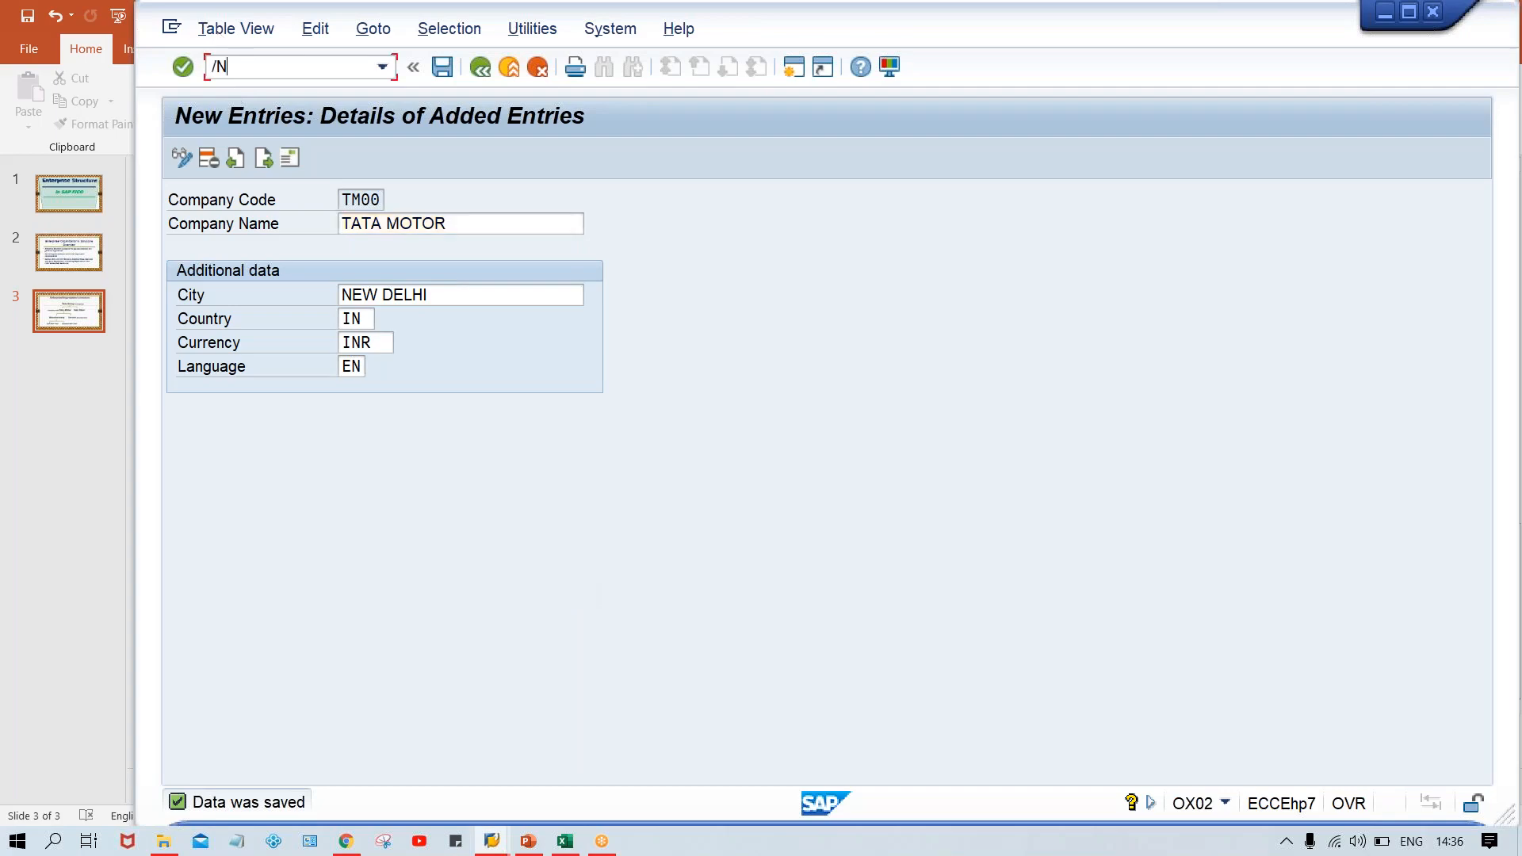
pyautogui.write('OX02')
pyautogui.press('Return')
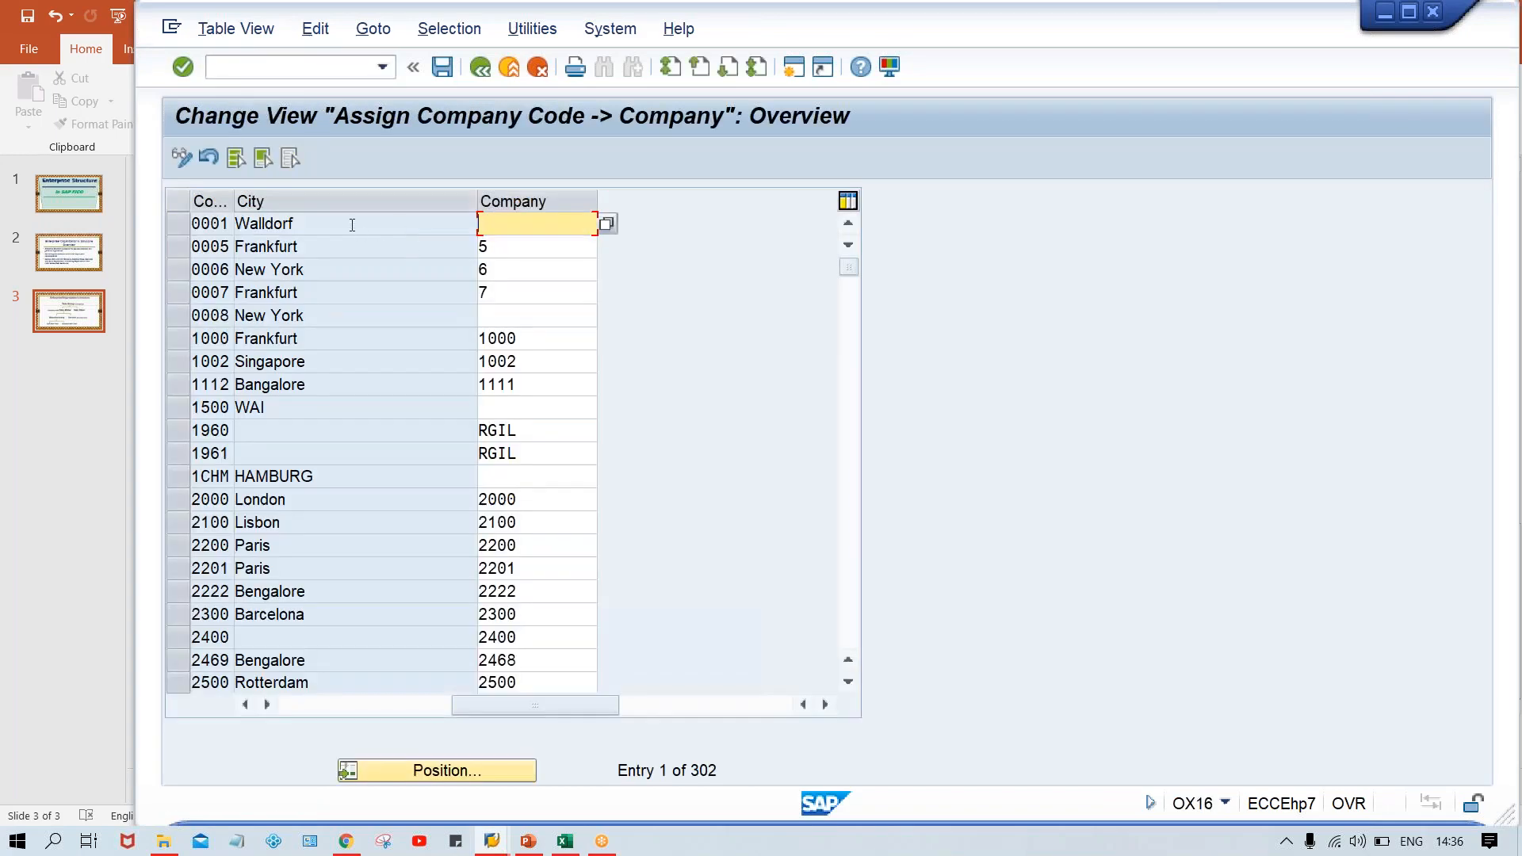
pyautogui.click(447, 777)
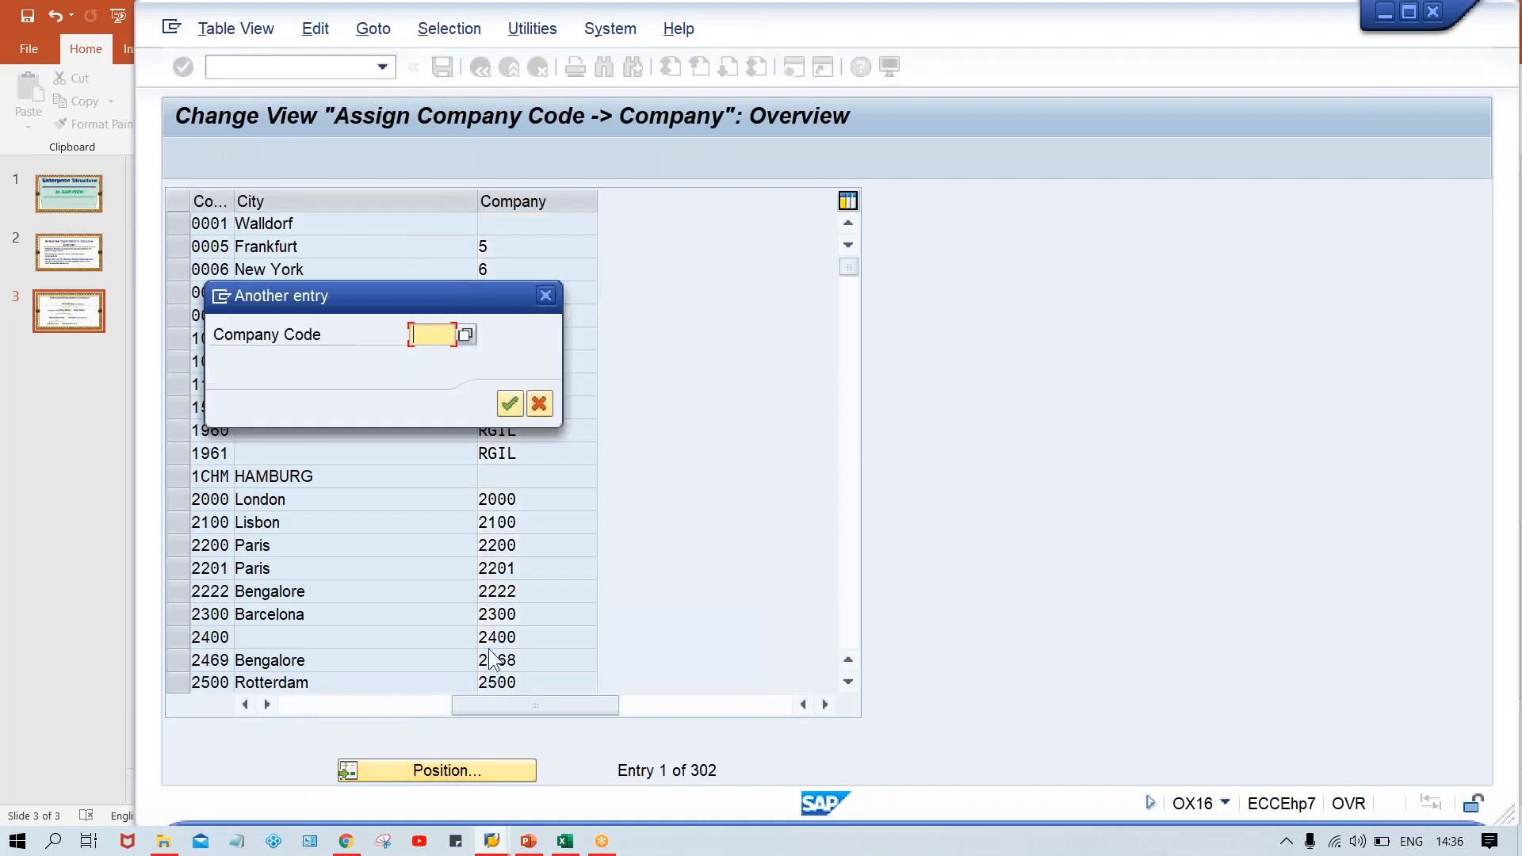
pyautogui.write('TM00')
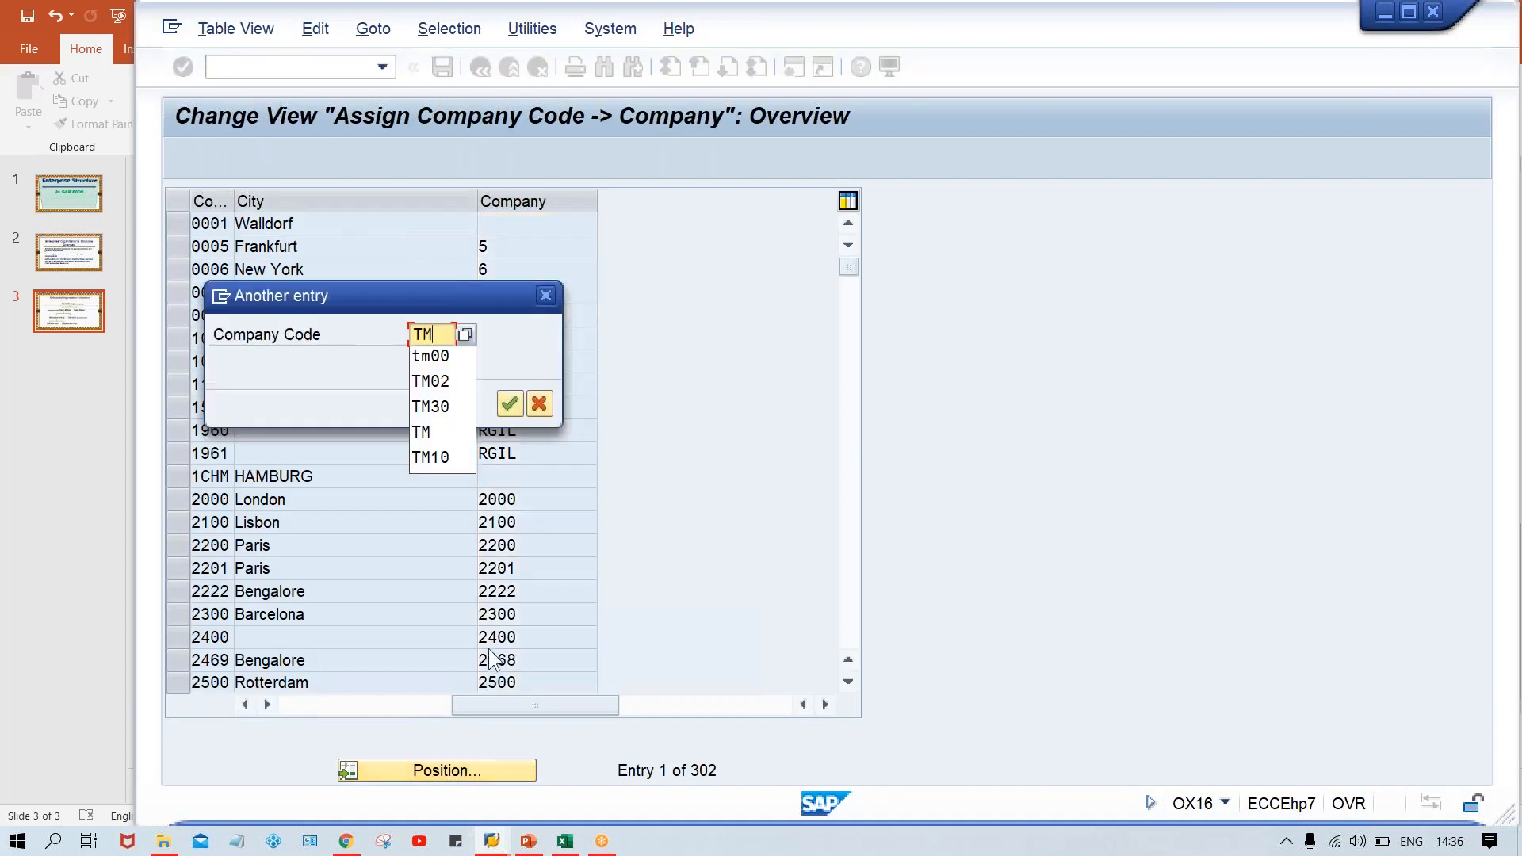
pyautogui.press('Return')
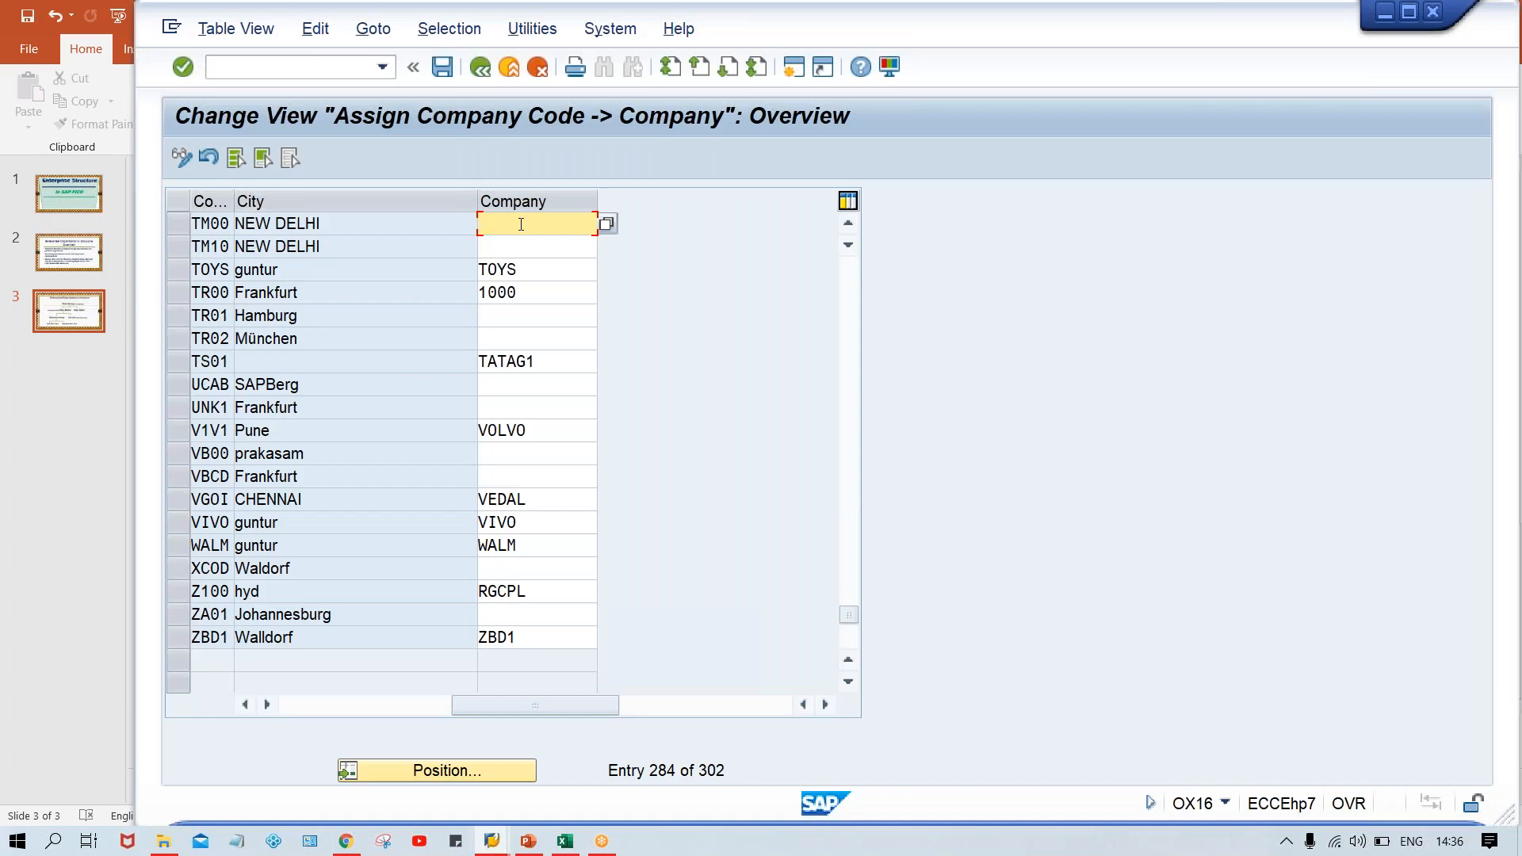
pyautogui.write('T')
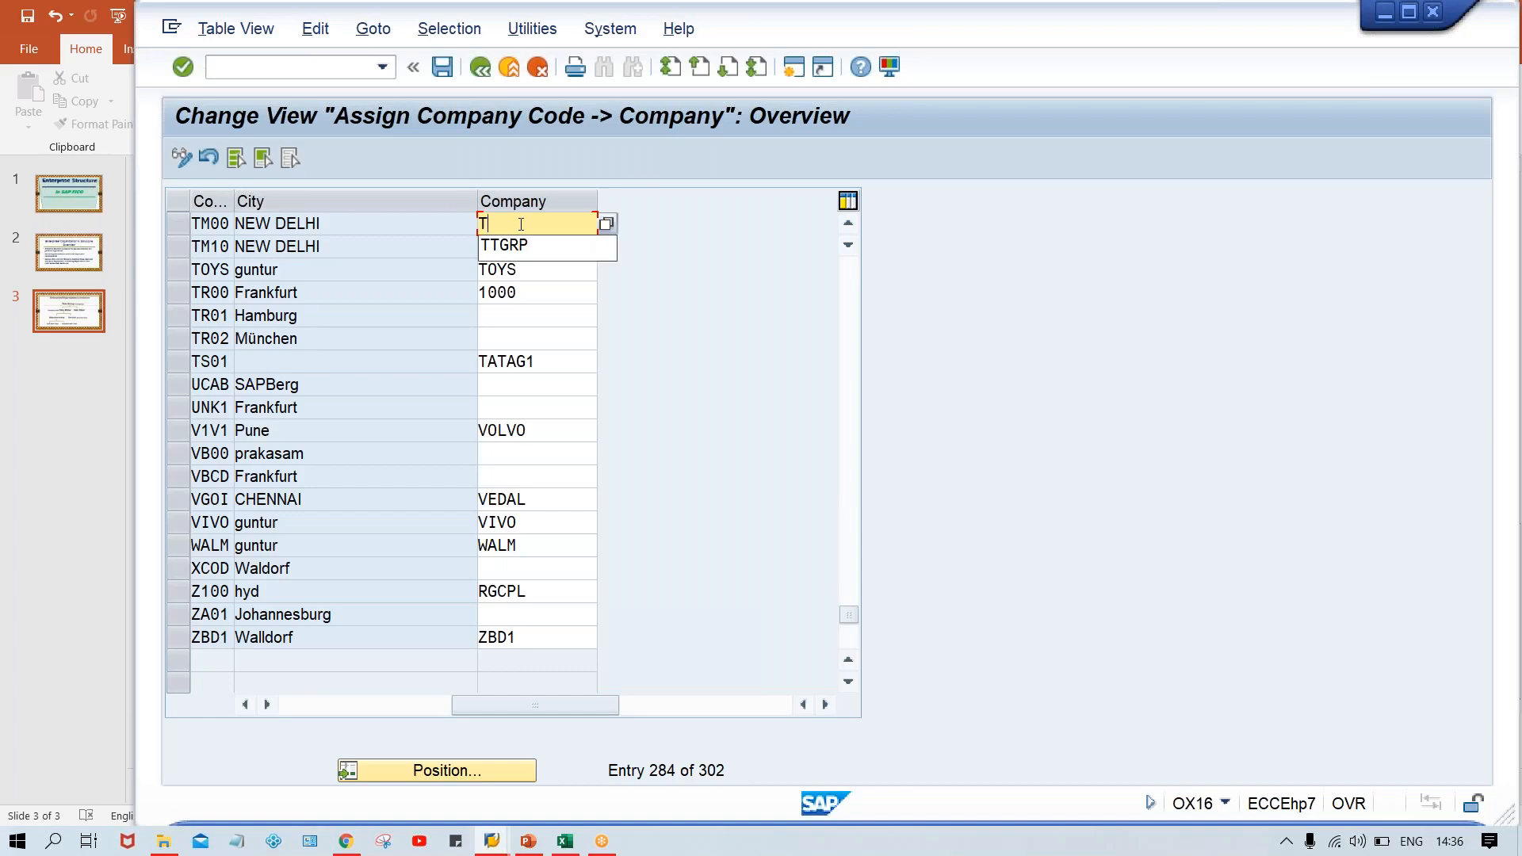
pyautogui.write('TGRP')
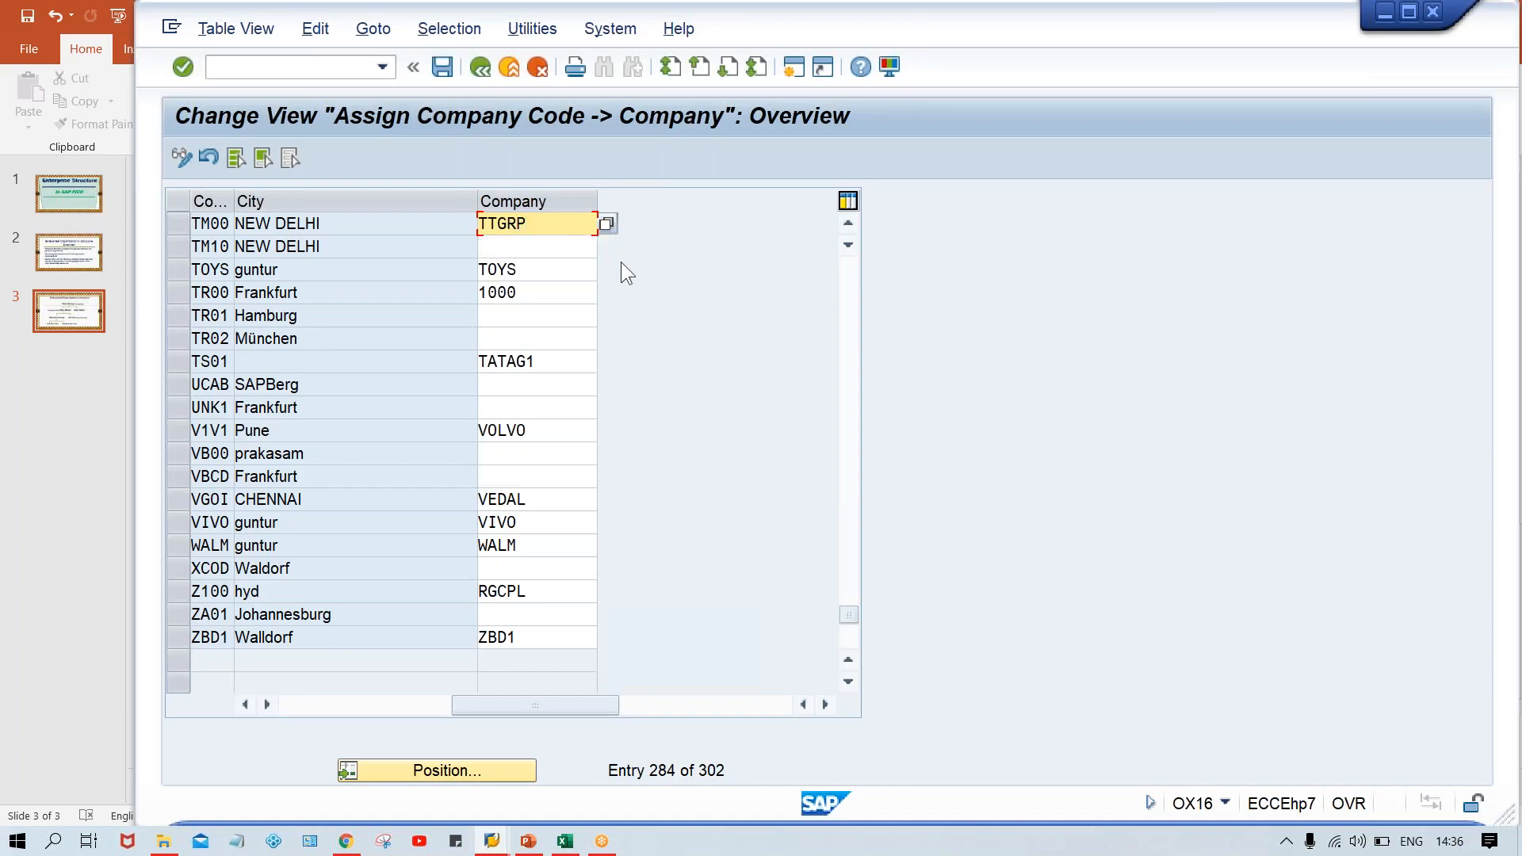
pyautogui.press('BackSpace')
pyautogui.press('BackSpace')
pyautogui.press('BackSpace')
pyautogui.press('BackSpace')
pyautogui.press('BackSpace')
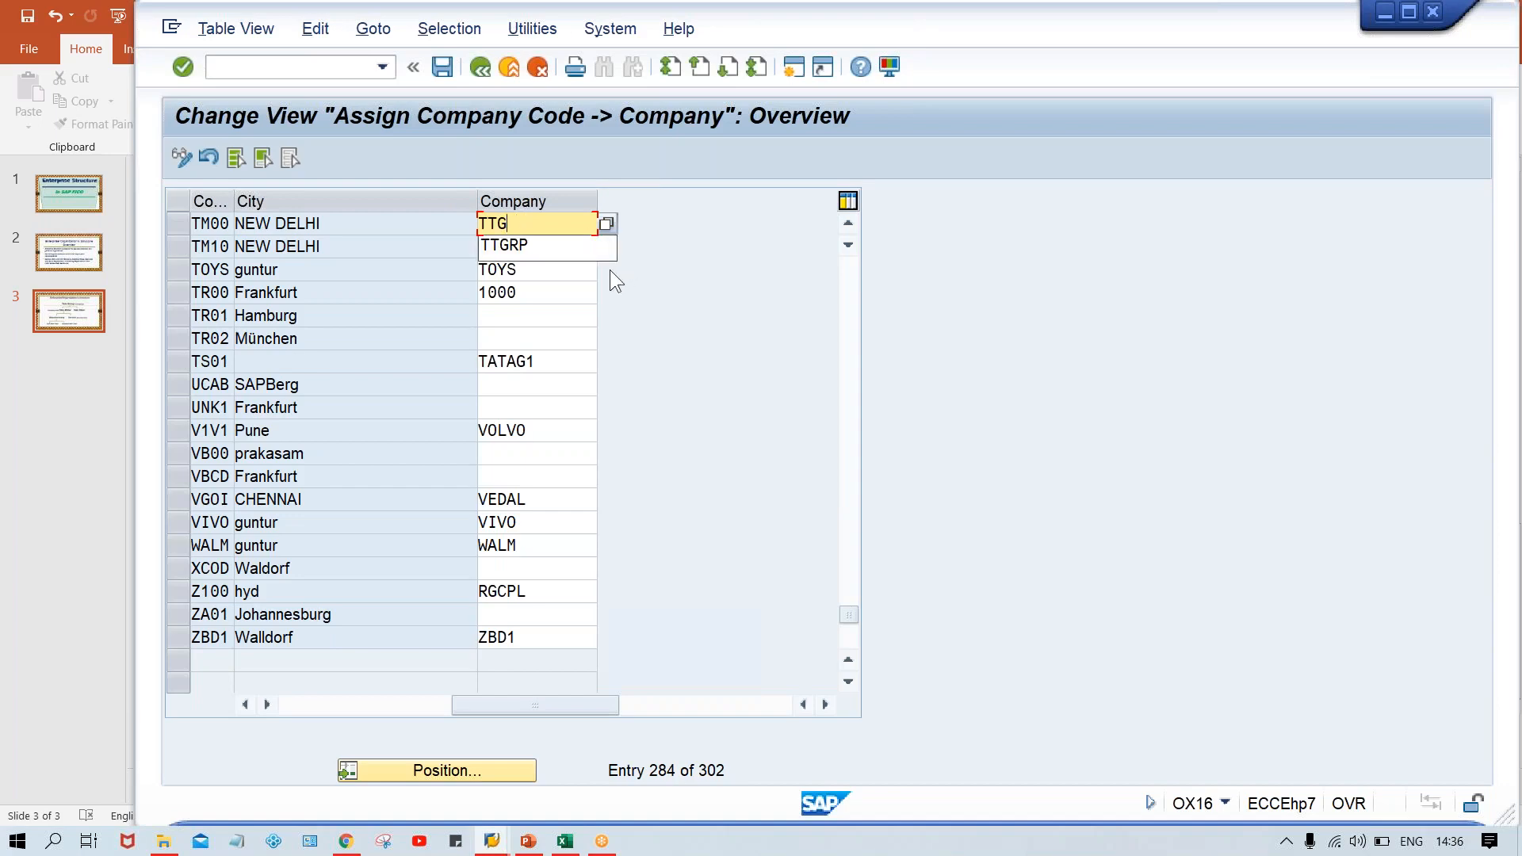
# Step: Open the list of possible companies for company code TM00 and view its search criteria
pyautogui.click(688, 244)
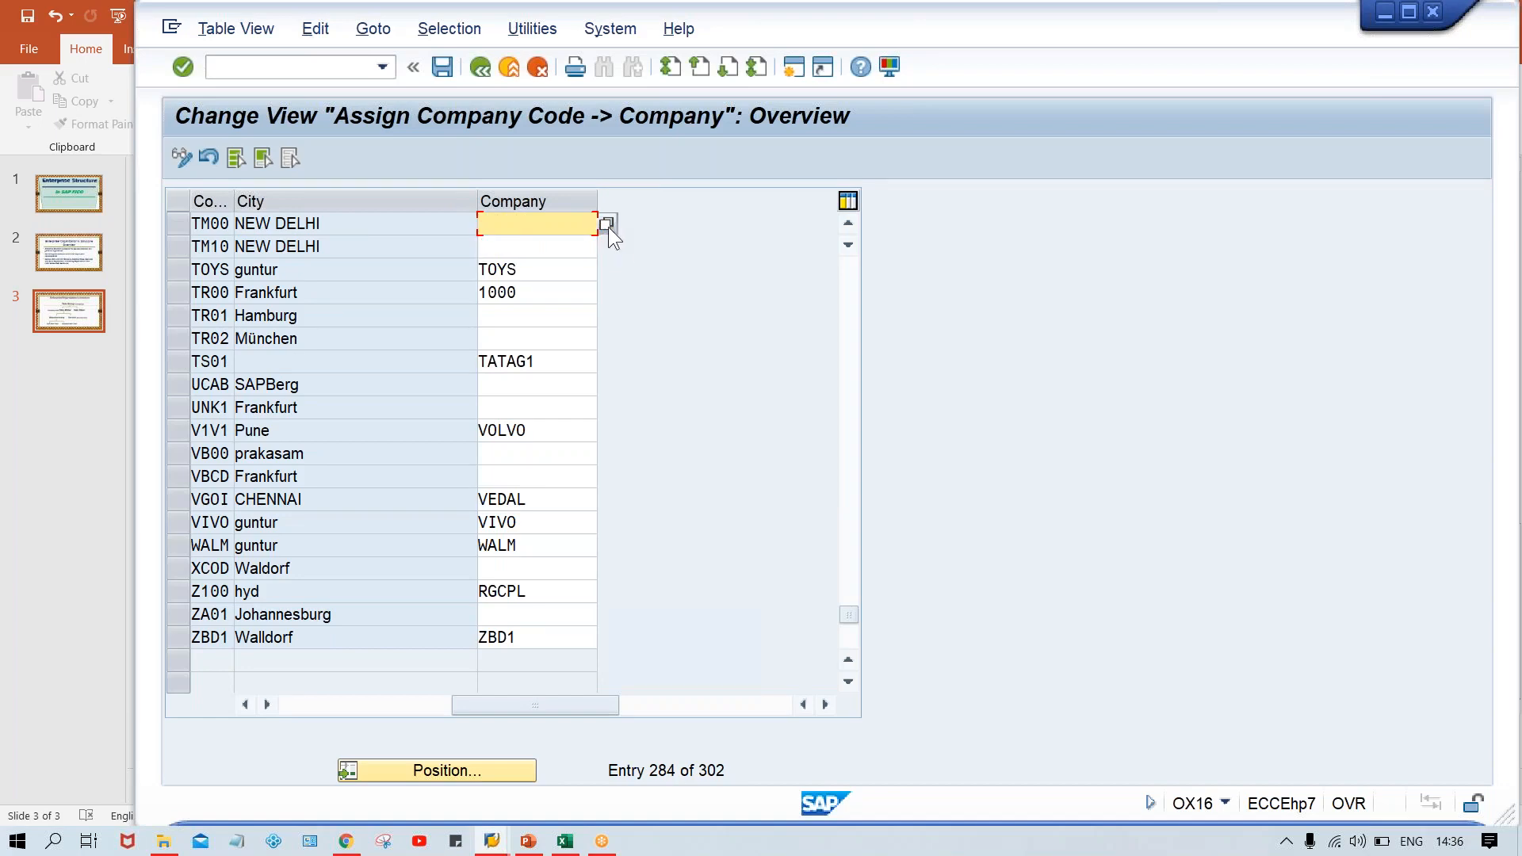
pyautogui.press('Return')
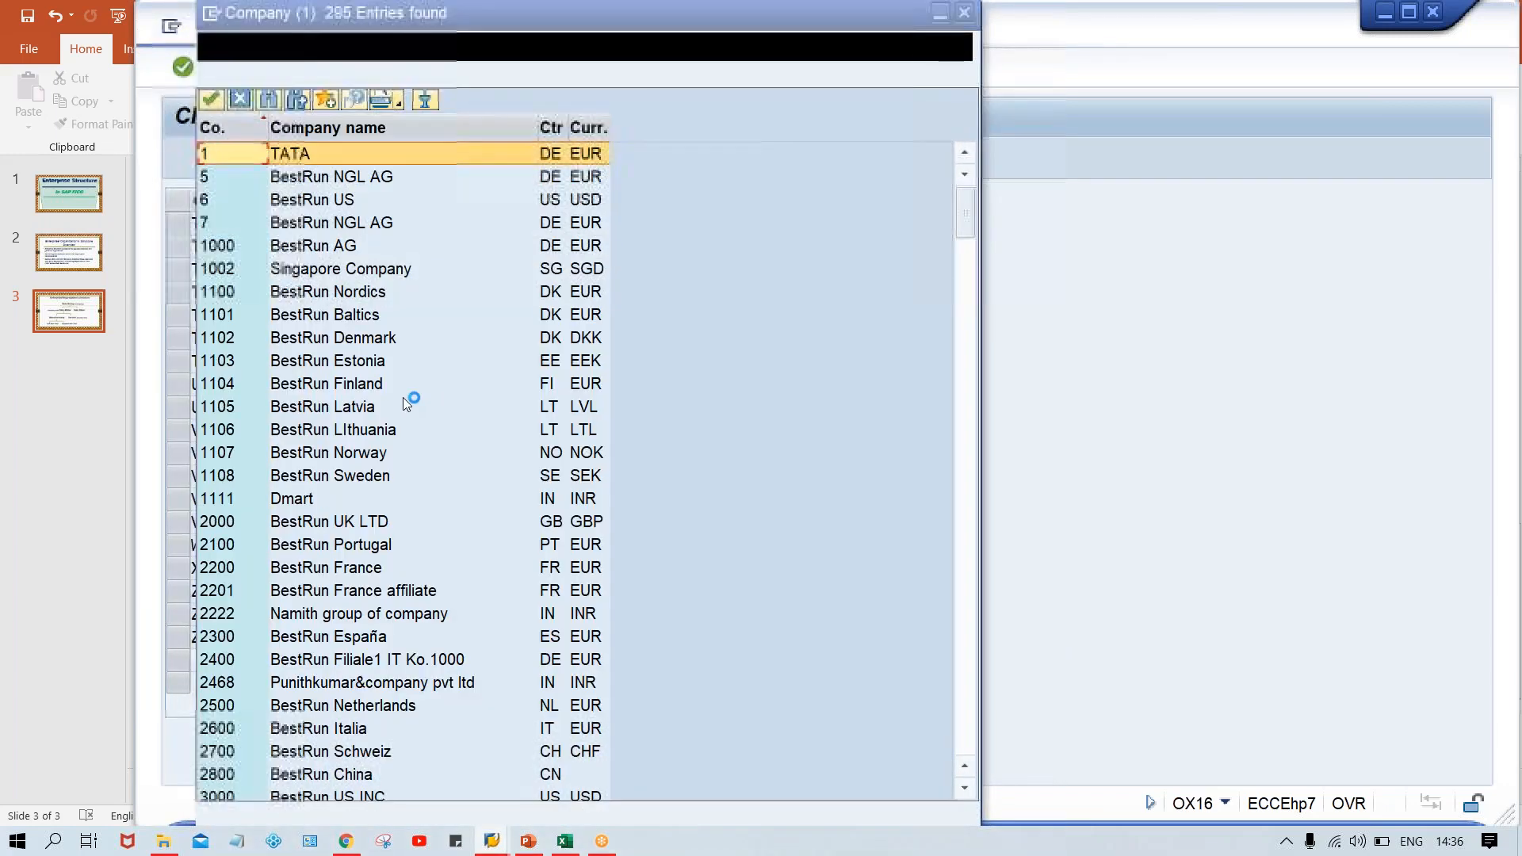
pyautogui.click(326, 387)
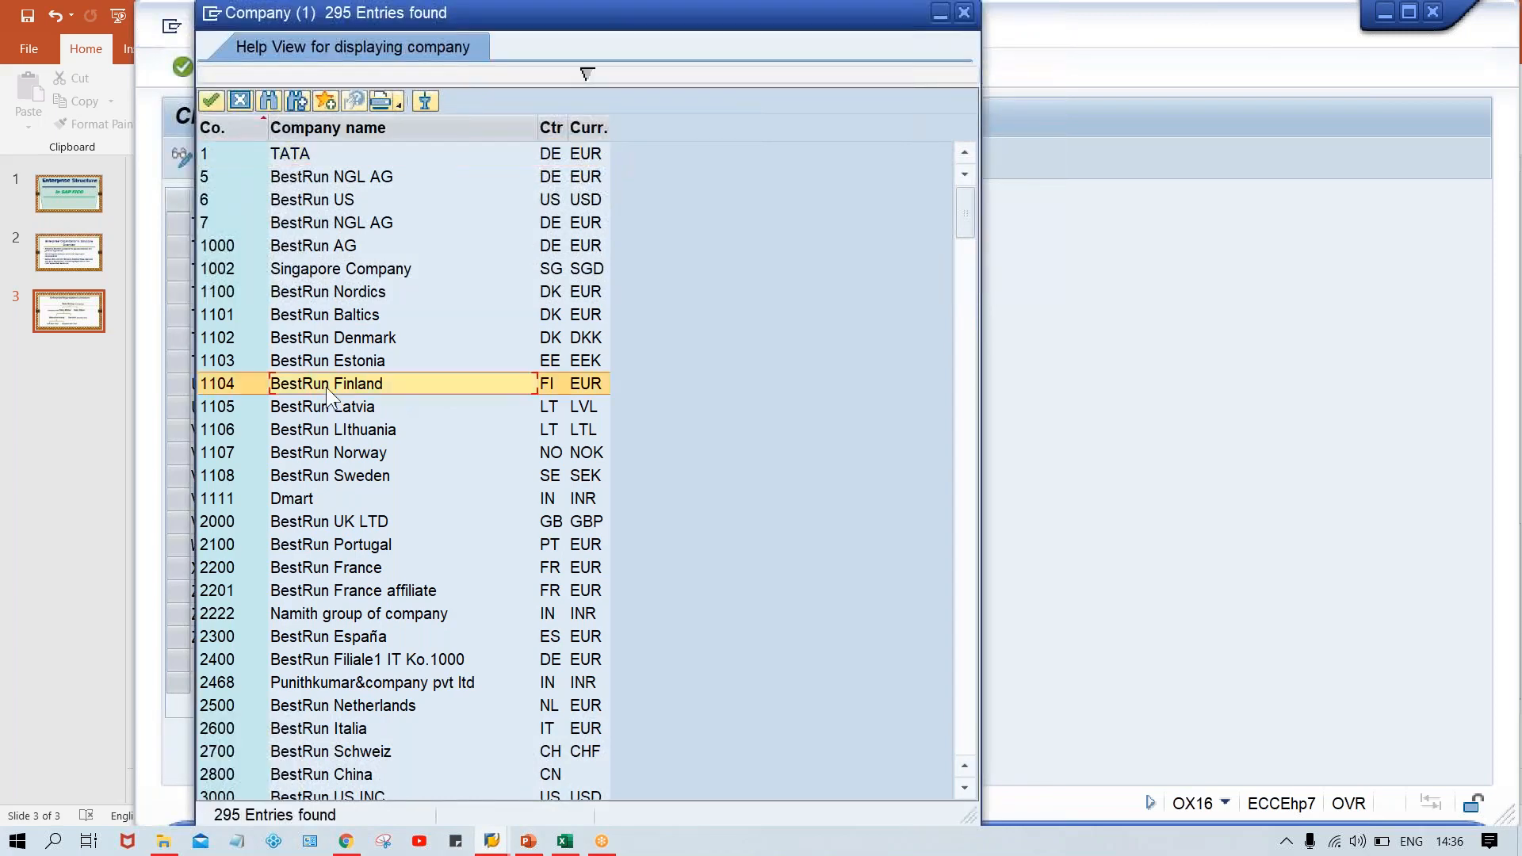
pyautogui.click(585, 73)
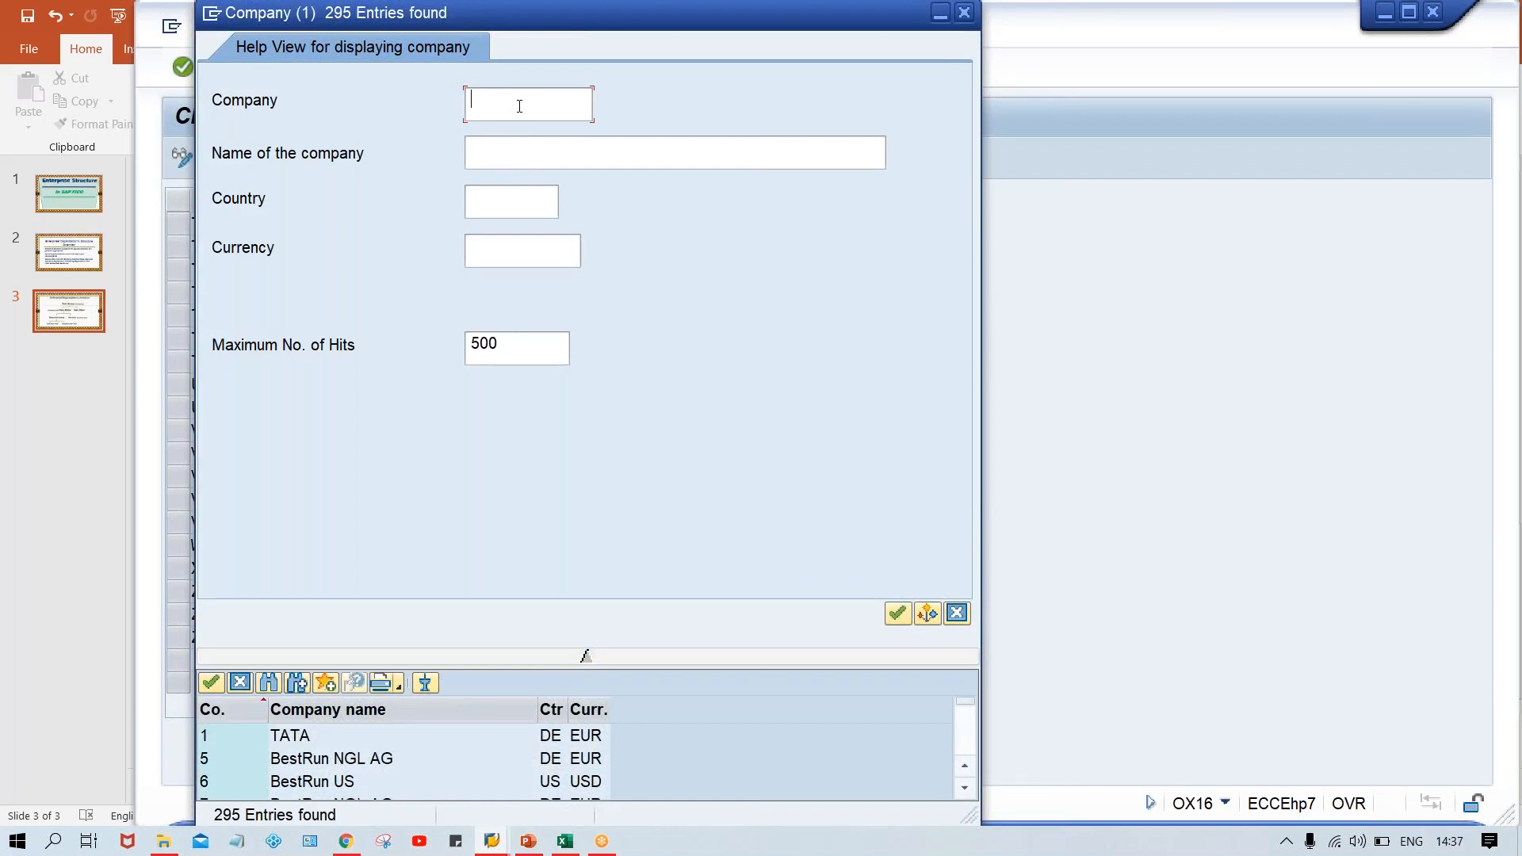
pyautogui.moveTo(585, 660); pyautogui.dragTo(587, 74)
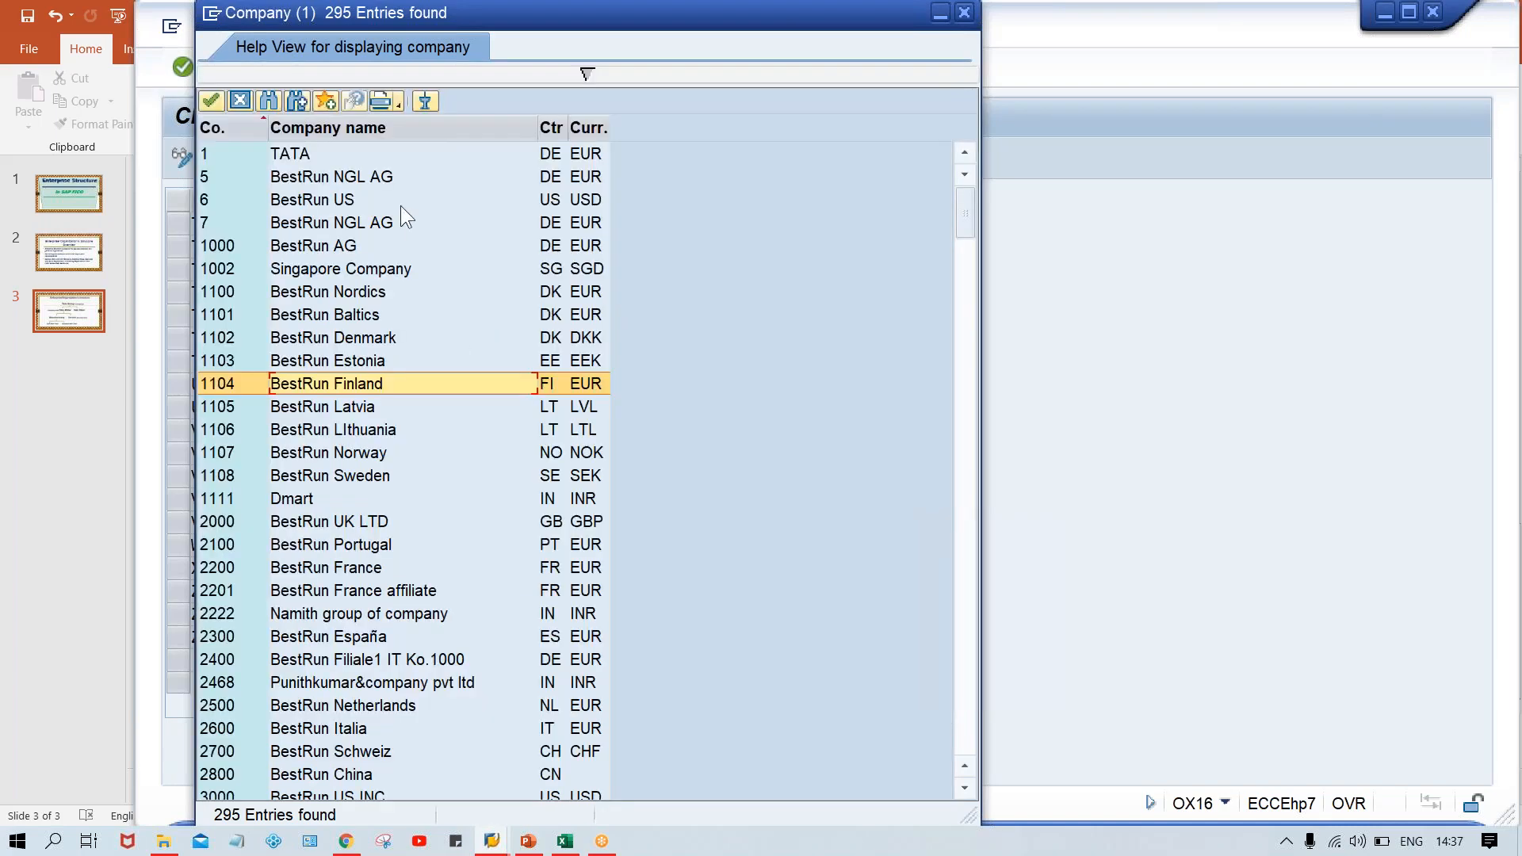
# Step: Search the company list for TATA GROUP and continue through the matches to the TTGRP entry
pyautogui.click(271, 102)
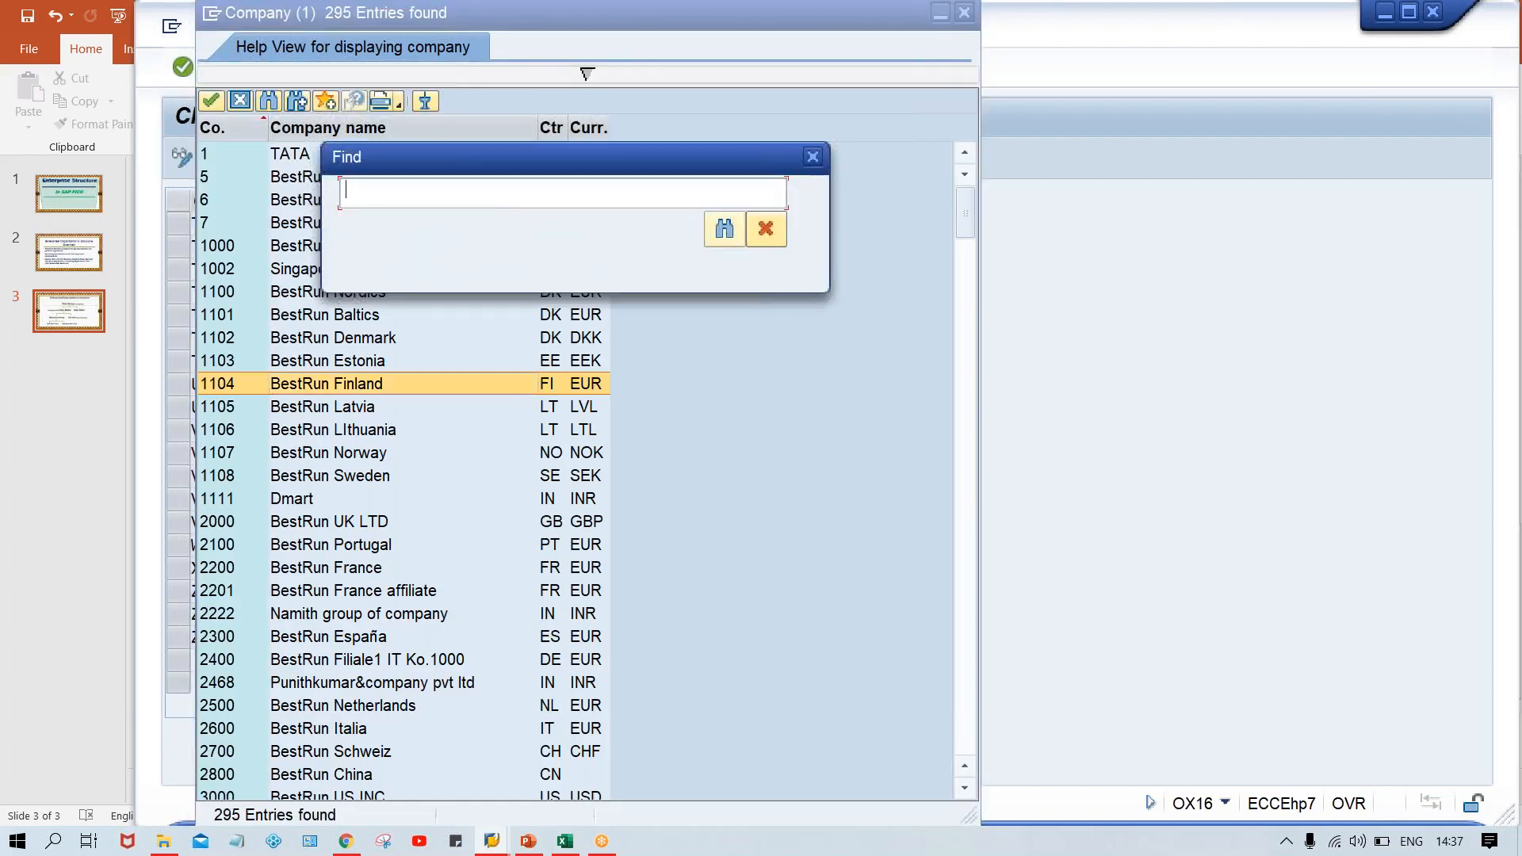
pyautogui.write('TATA GROUP')
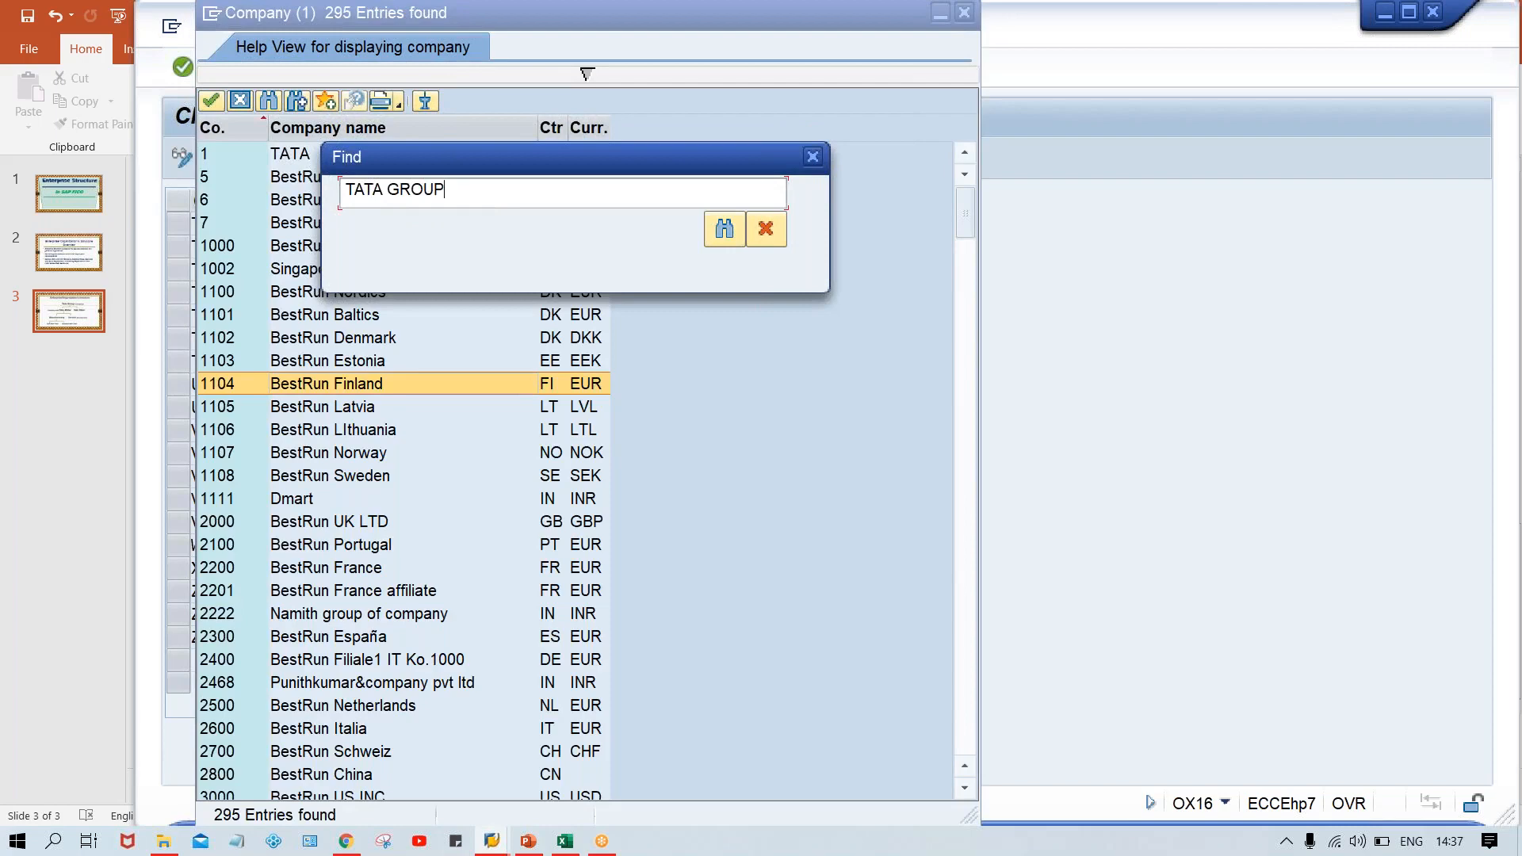
pyautogui.press('Return')
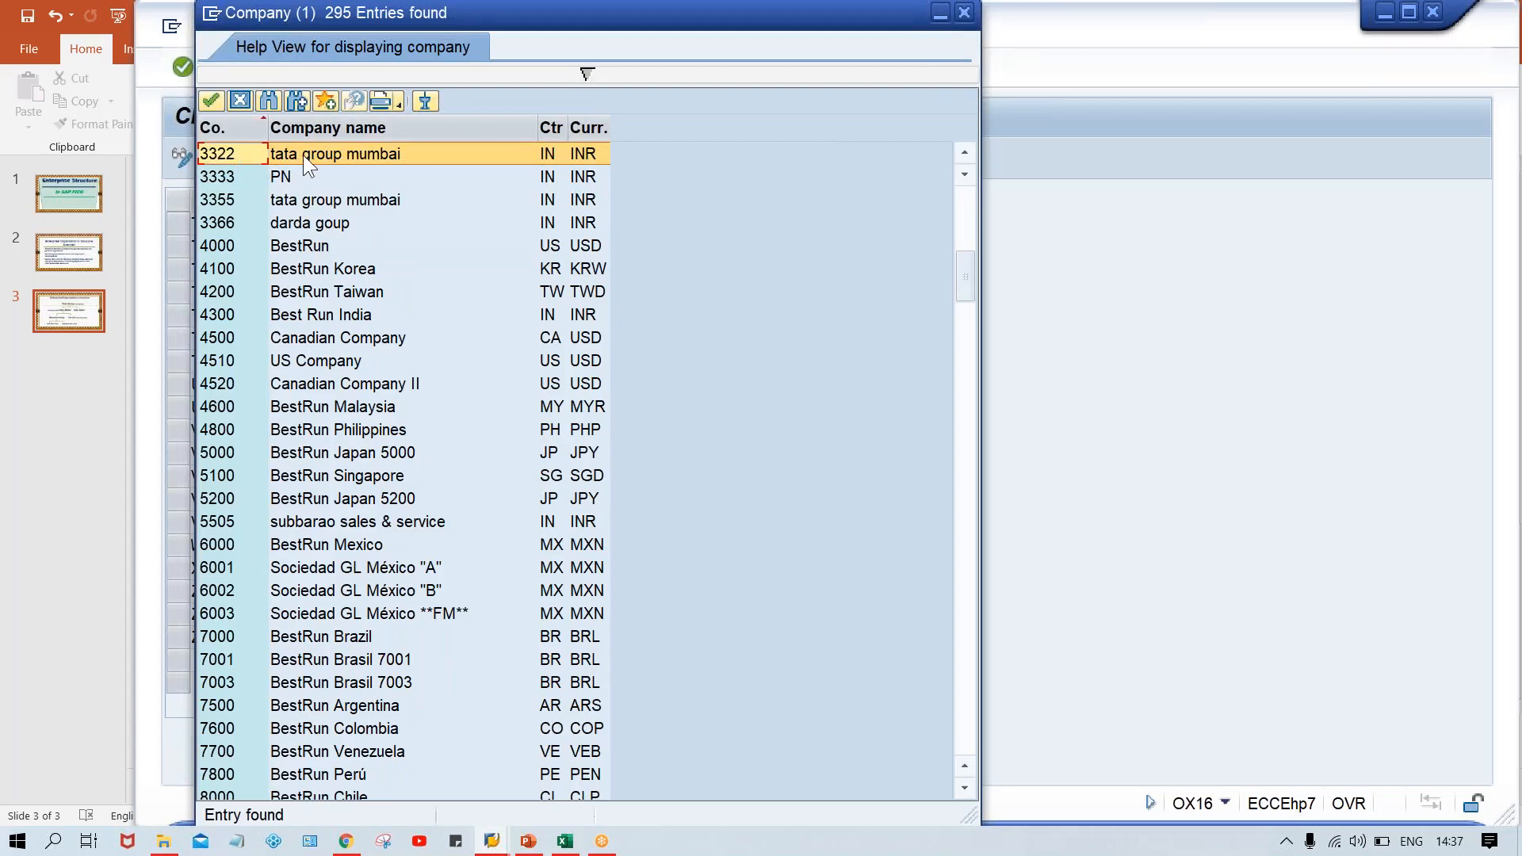
pyautogui.click(298, 101)
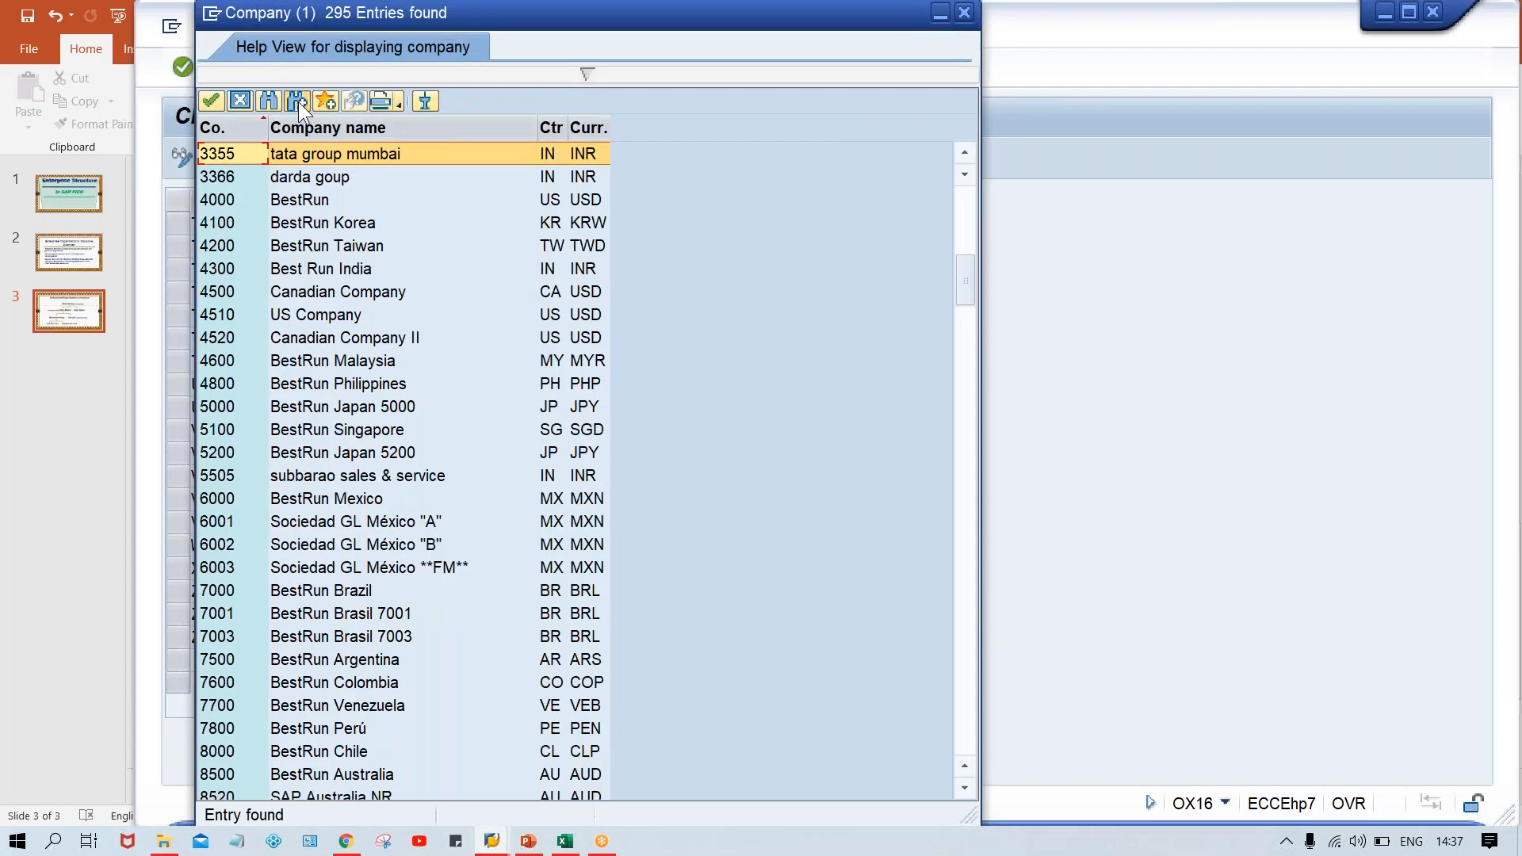
pyautogui.click(298, 102)
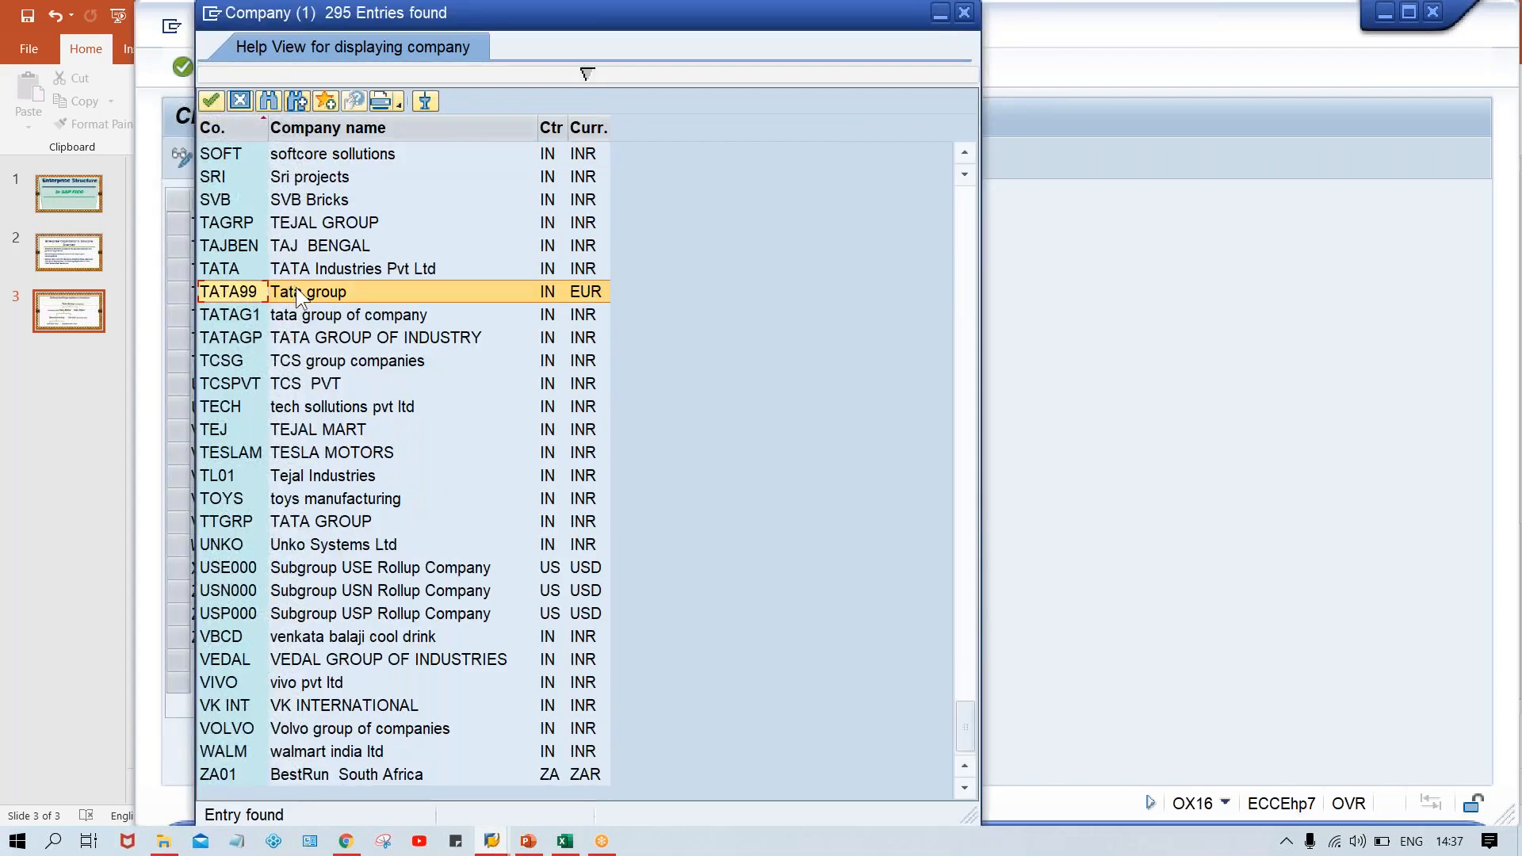
pyautogui.click(295, 97)
pyautogui.click(295, 97)
pyautogui.click(295, 97)
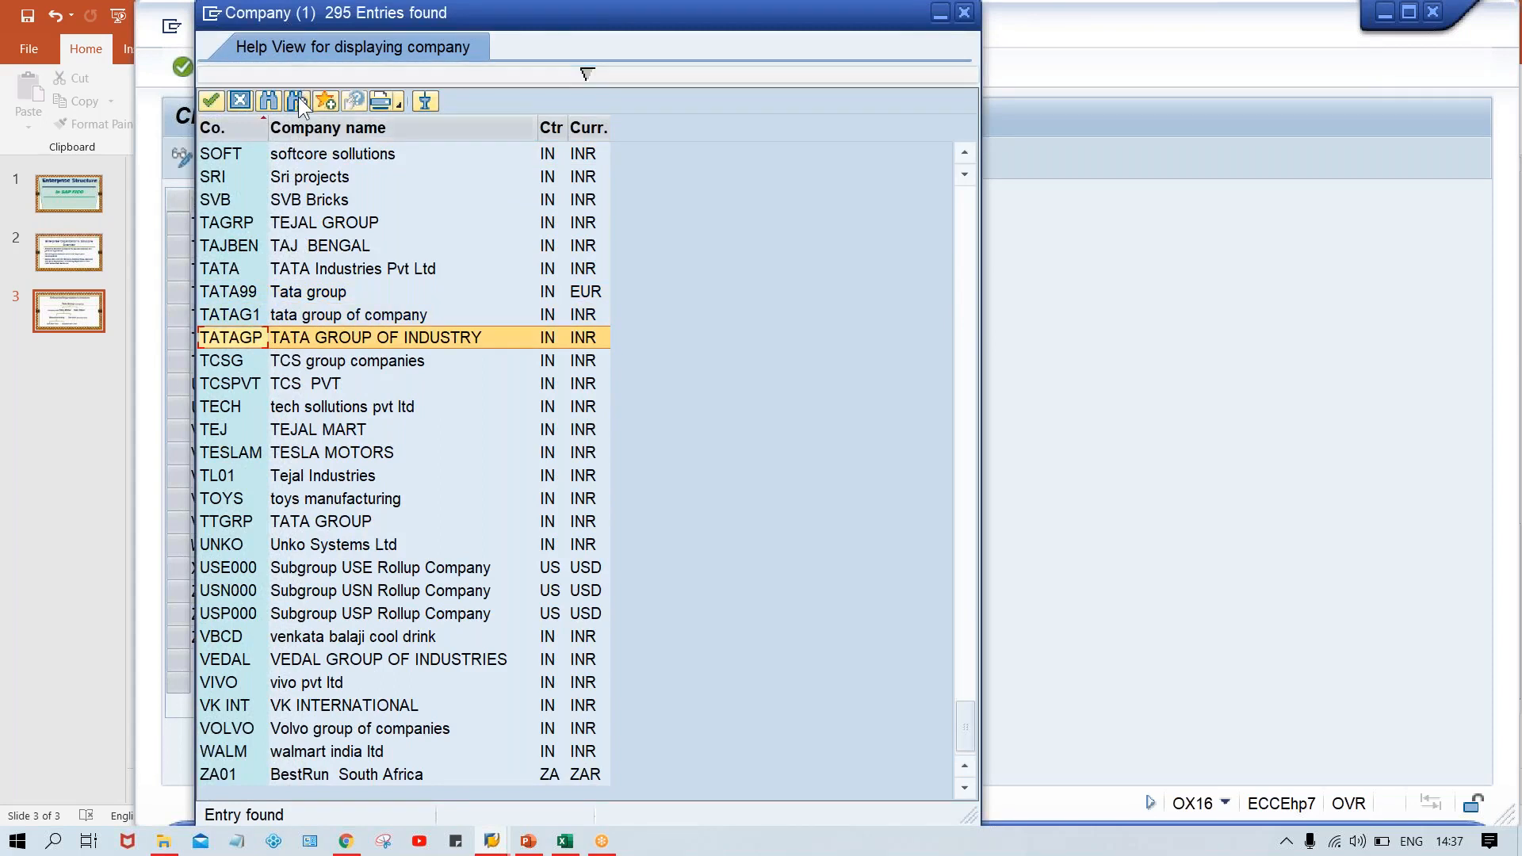
pyautogui.click(298, 97)
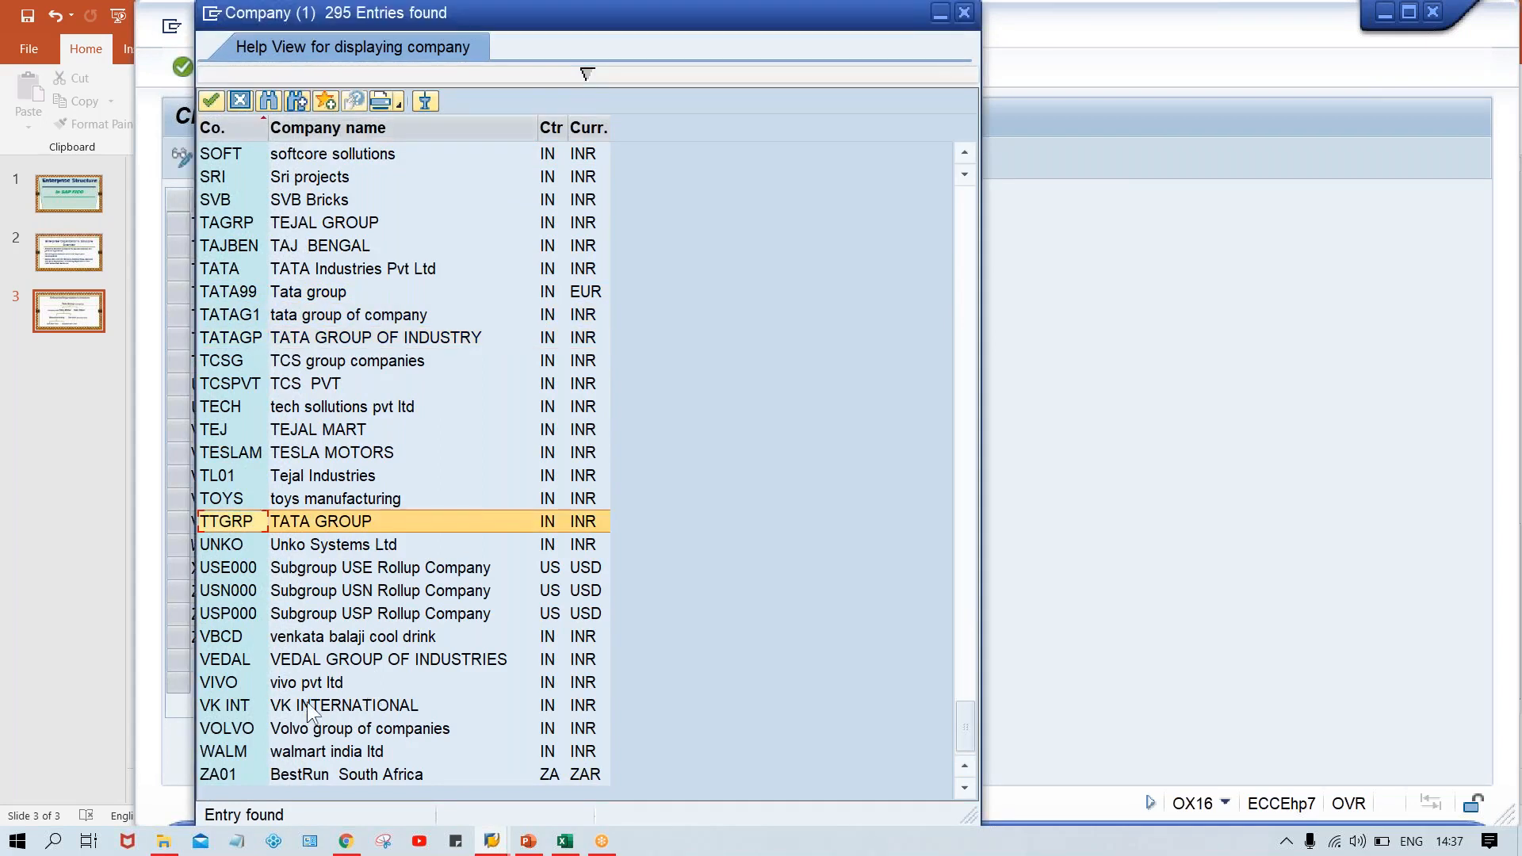
# Step: Assign company TTGRP to company code TM00 and save the assignment under the TATA MOTOR customizing request
pyautogui.click(379, 530)
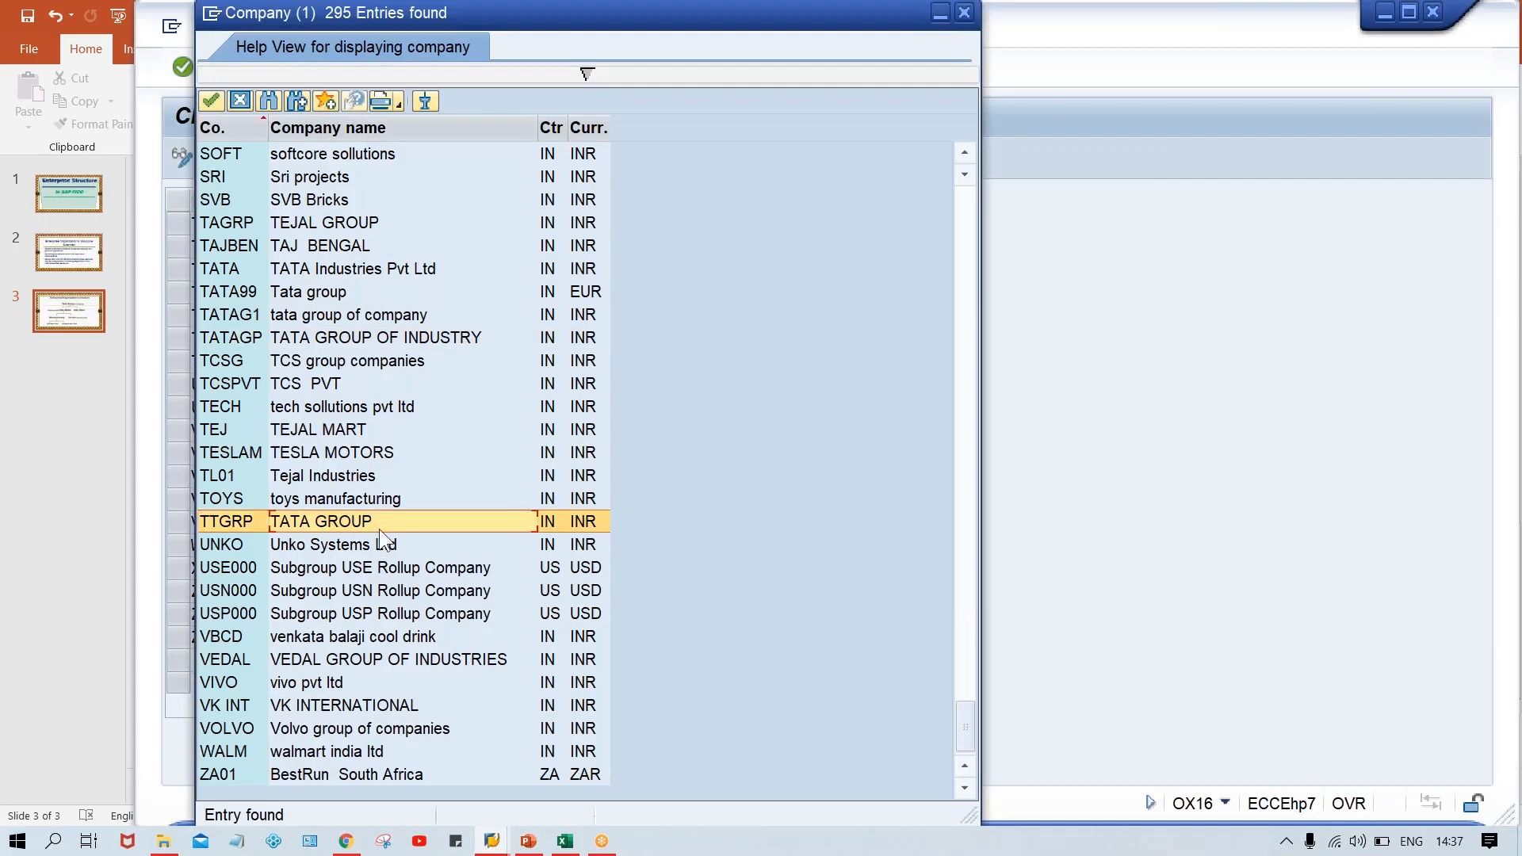
pyautogui.doubleClick(379, 529)
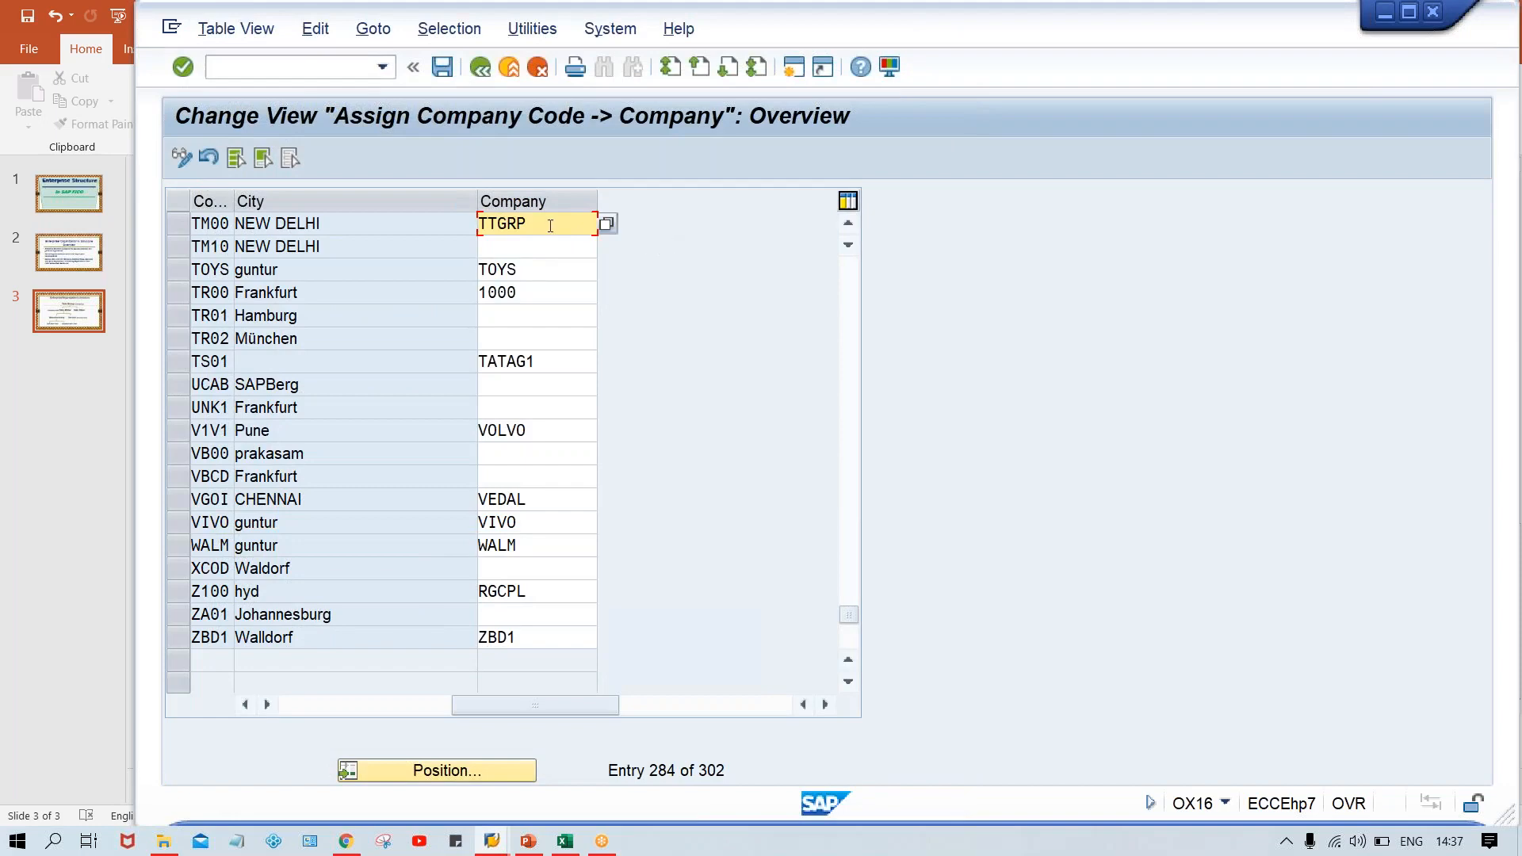
pyautogui.hotkey('ctrl', 's')
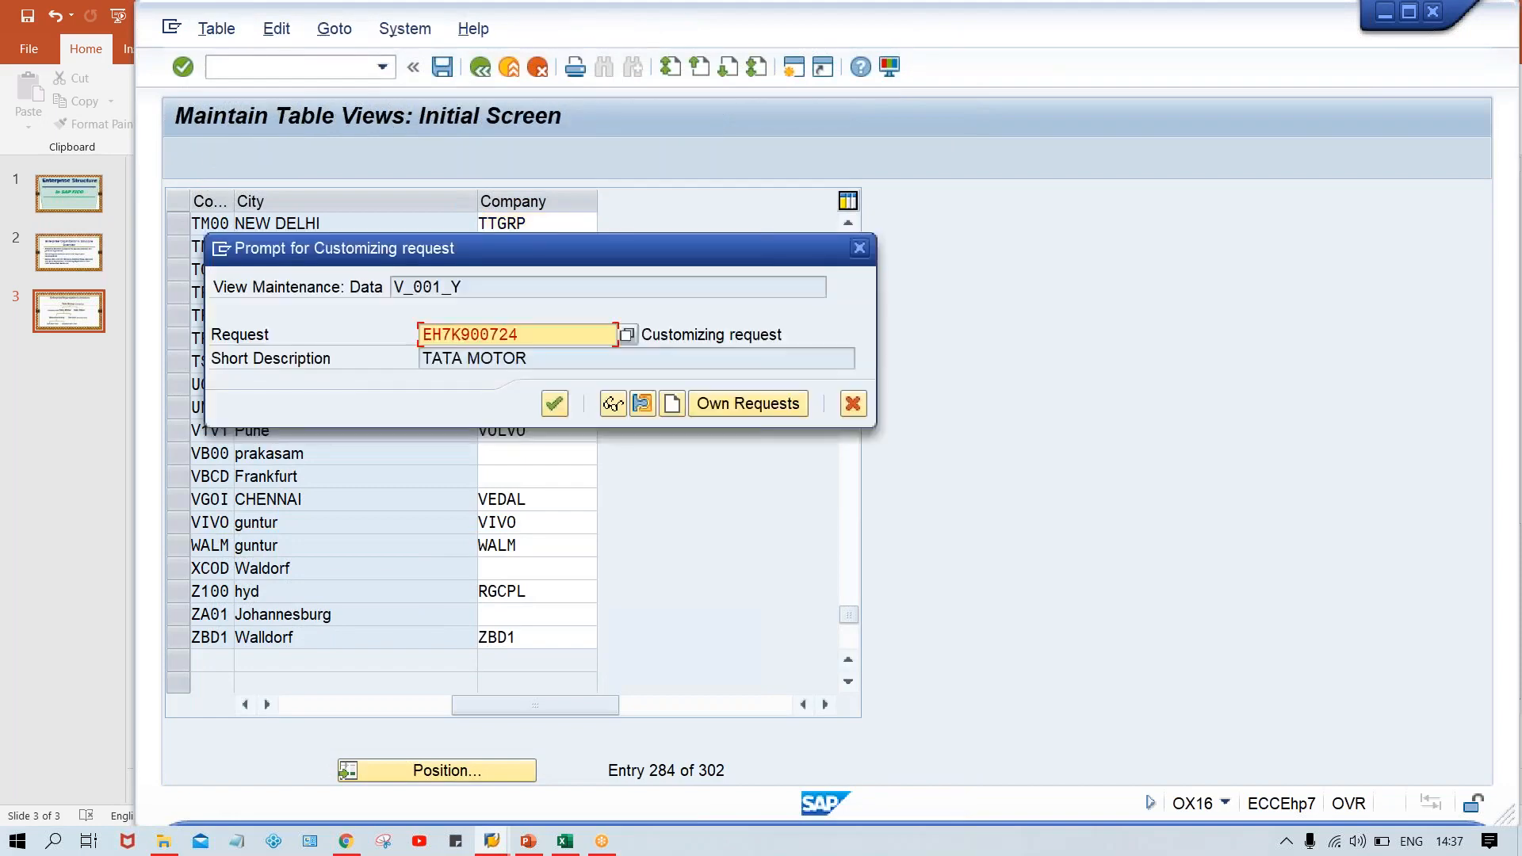
pyautogui.press('Return')
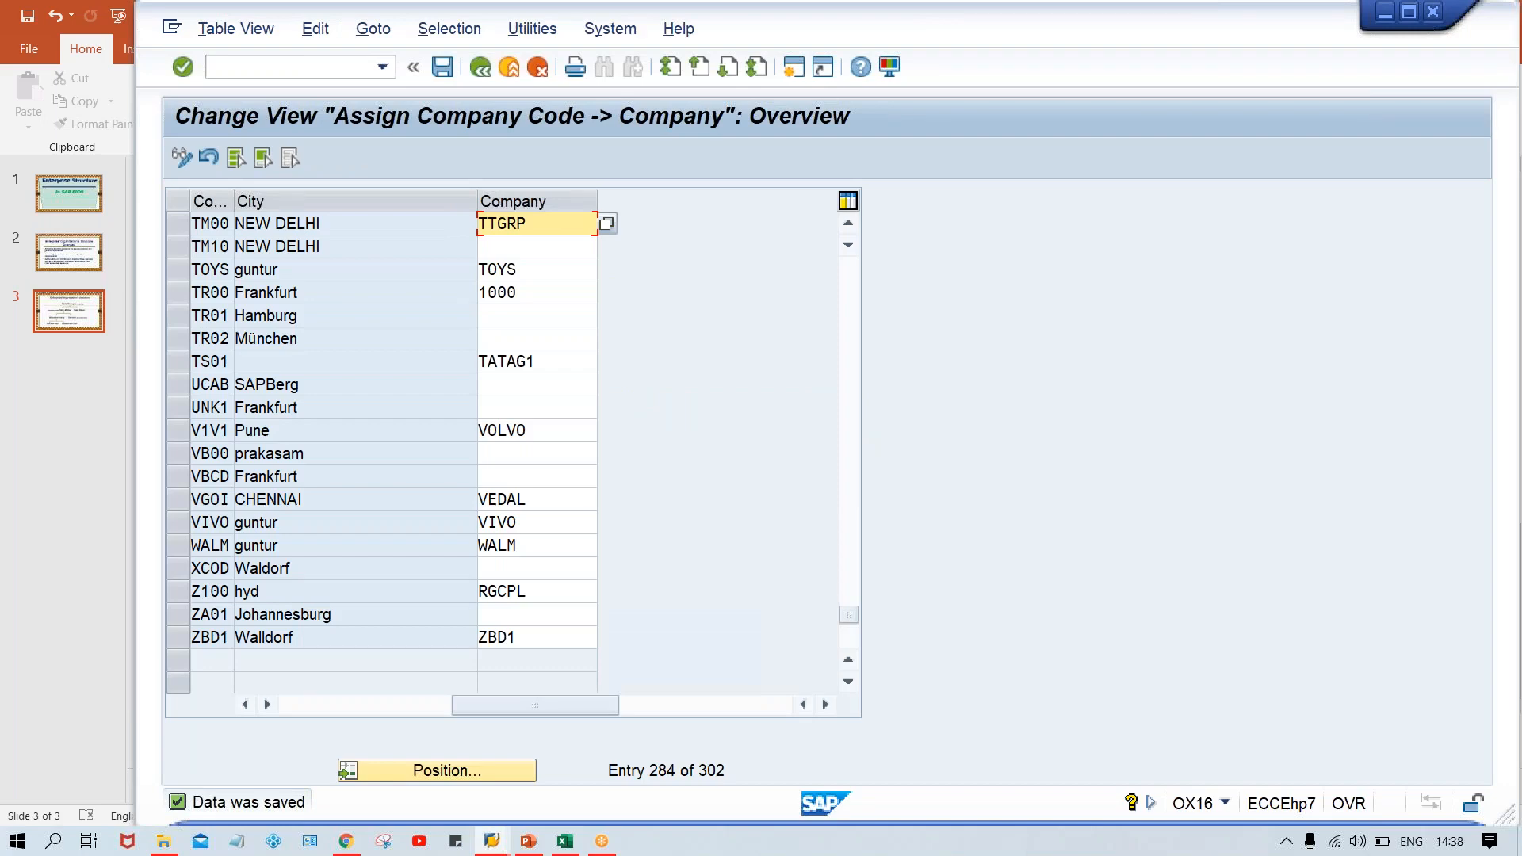
# Step: Switch straight to the business areas overview with the command /NOX03
pyautogui.click(243, 65)
pyautogui.write('/')
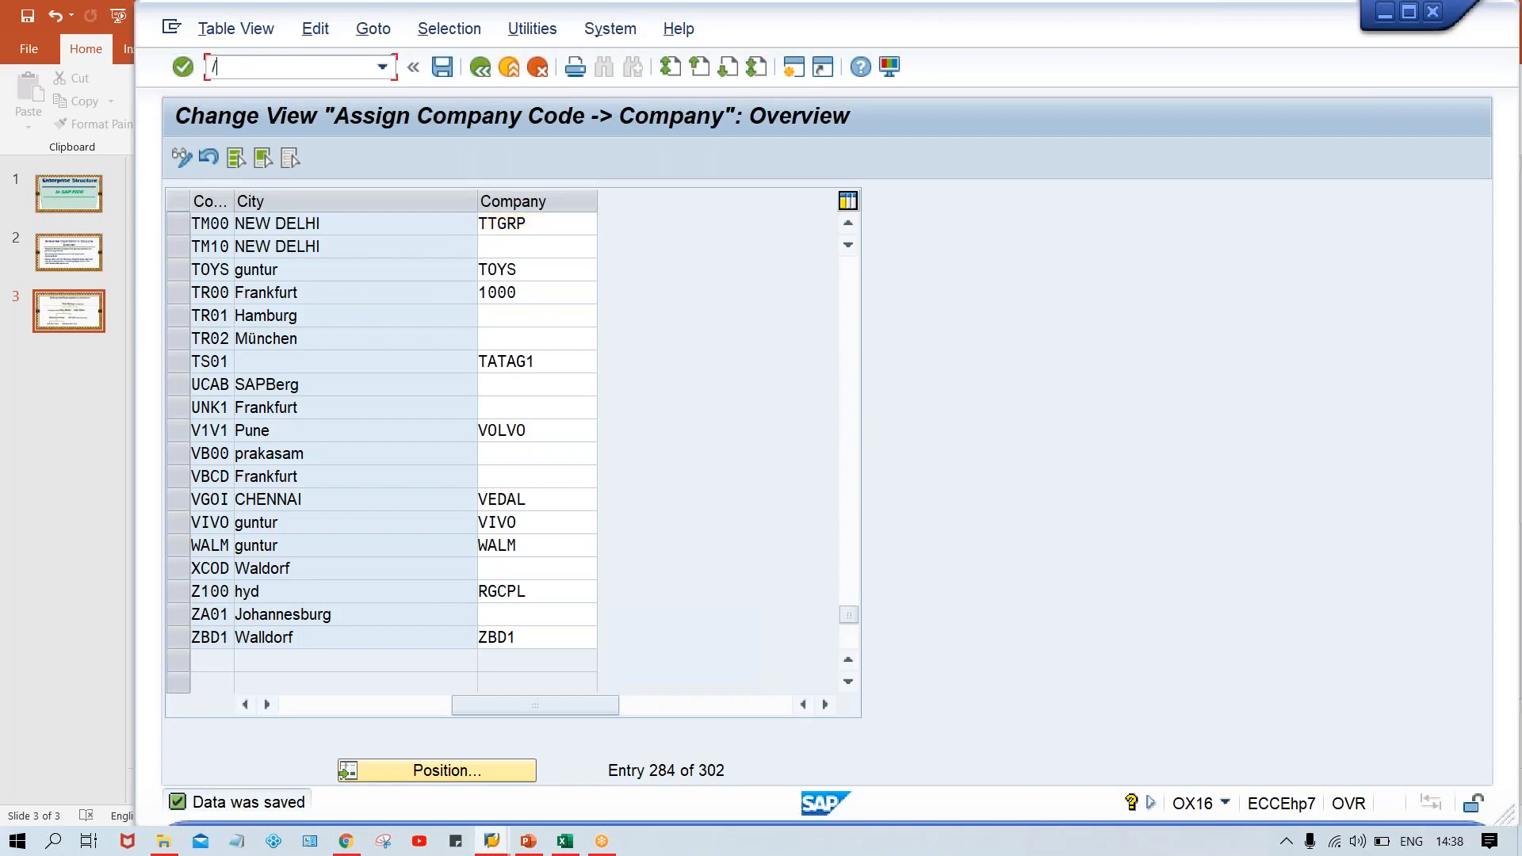
pyautogui.press('BackSpace')
pyautogui.write('/NOX03')
pyautogui.press('Return')
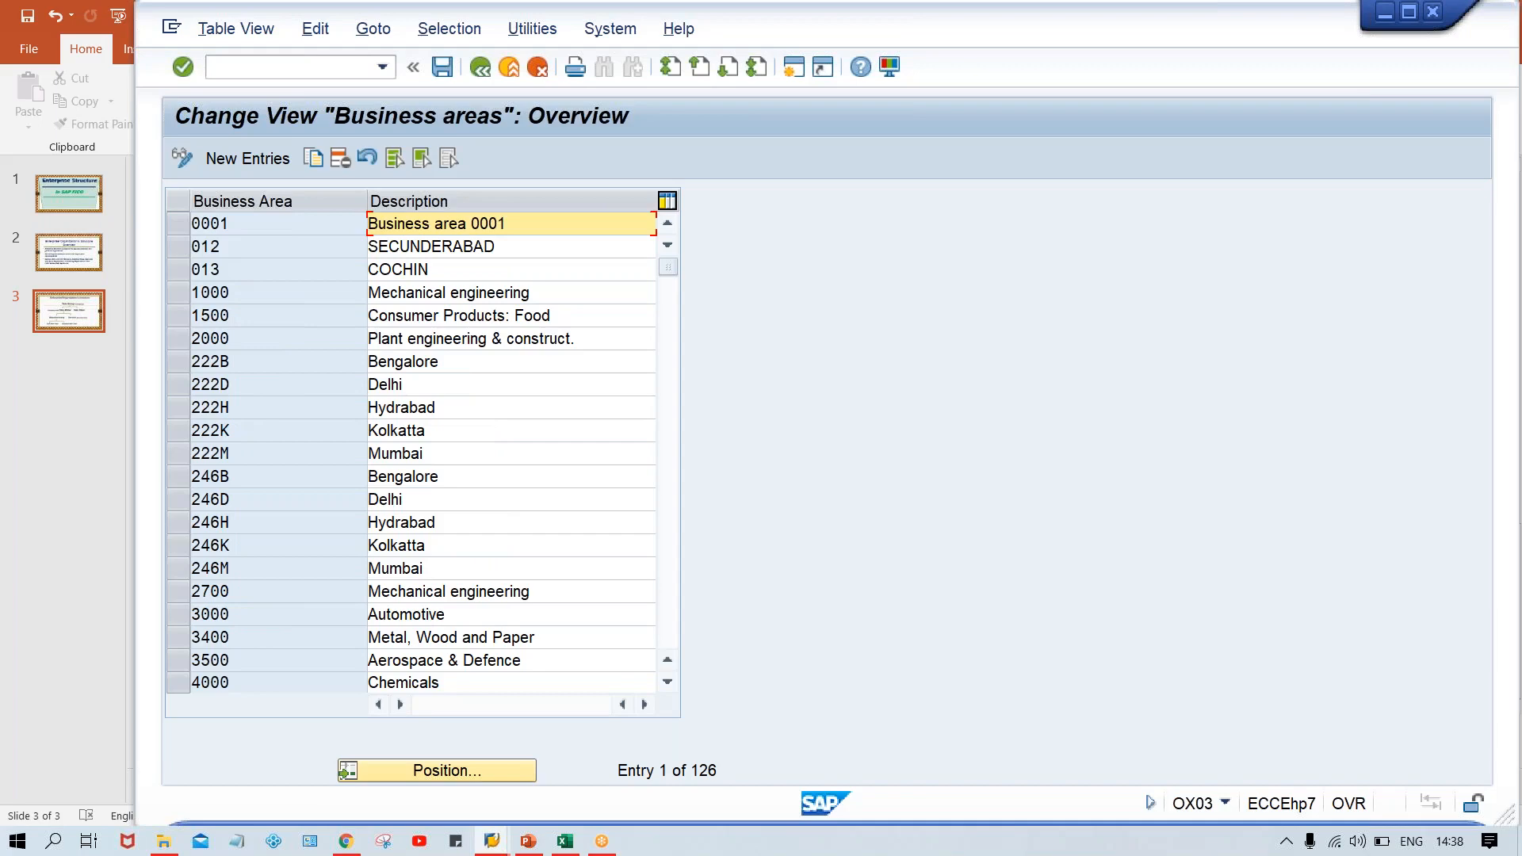
# Step: Switch straight from the business areas overview to the company code assignment with /NOX16
pyautogui.click(266, 68)
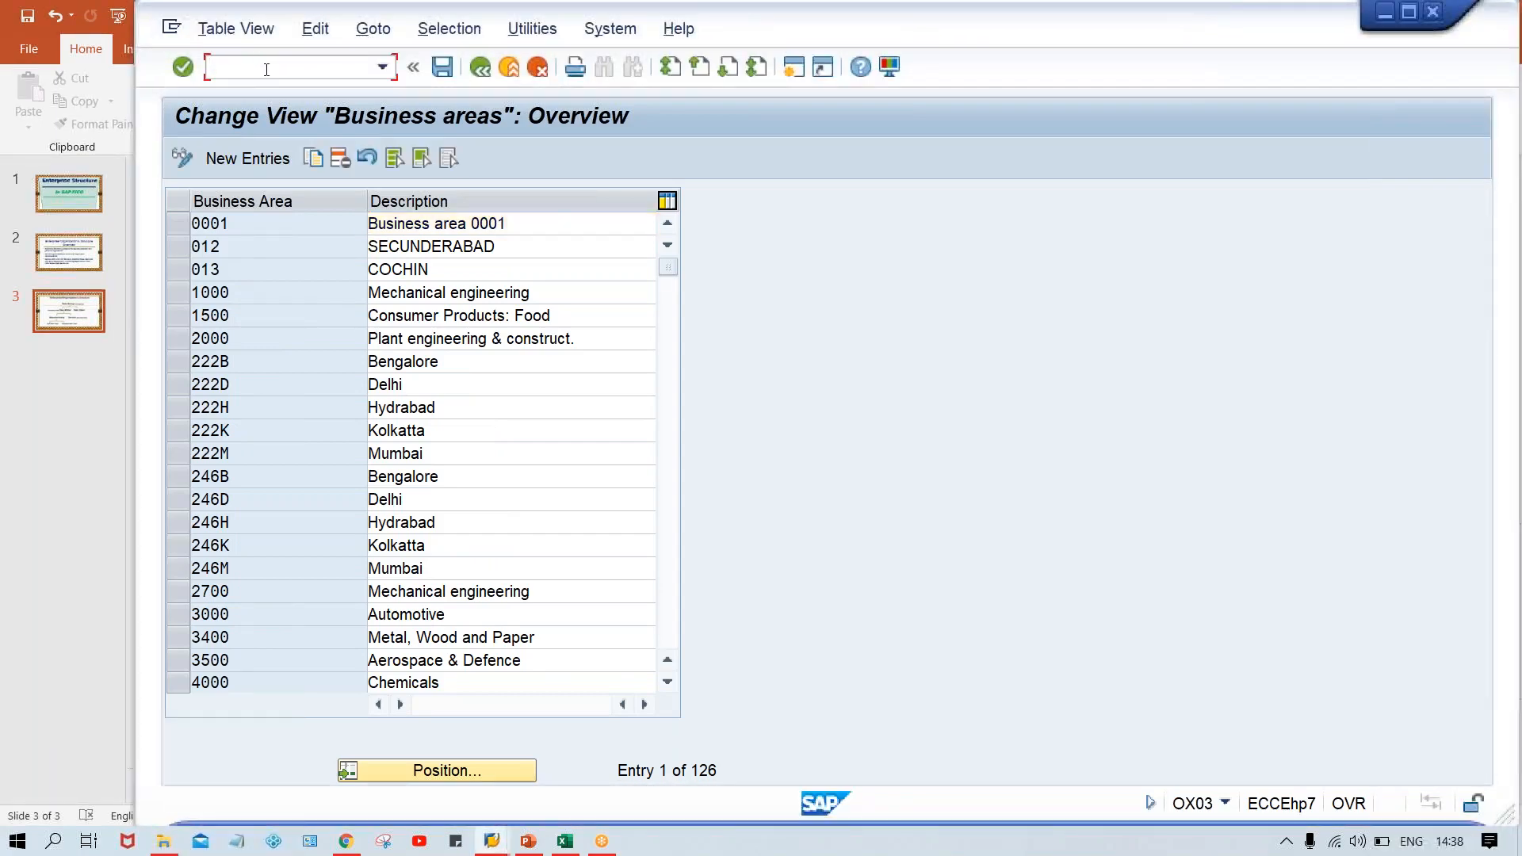
pyautogui.write('/NX')
pyautogui.press('BackSpace')
pyautogui.write('OX16')
pyautogui.press('Return')
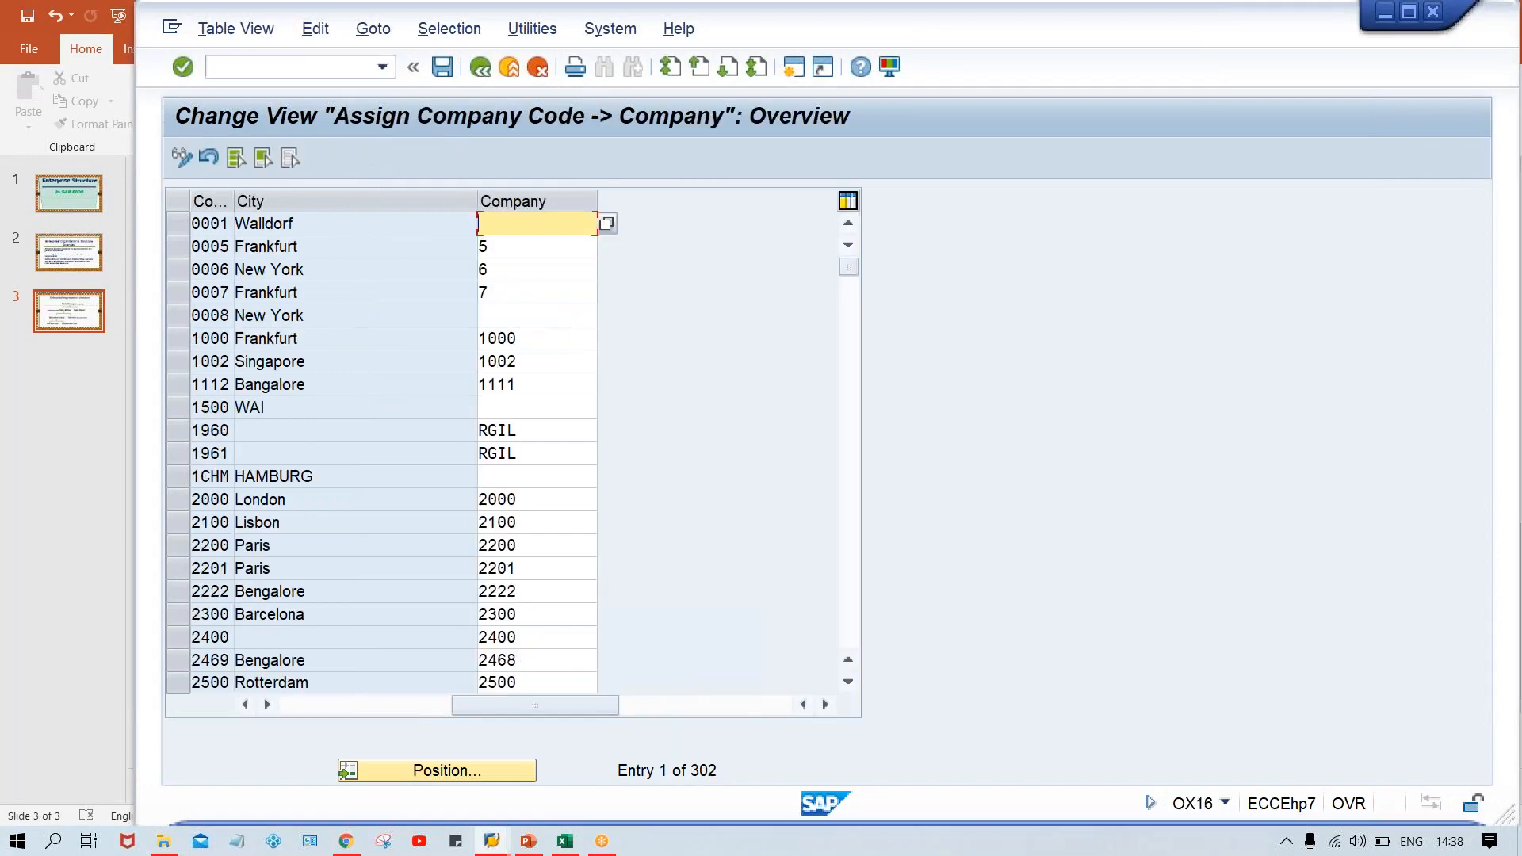
# Step: Try to run OX03 without the /N prefix from the company code assignment overview
pyautogui.click(251, 68)
pyautogui.write('OX03')
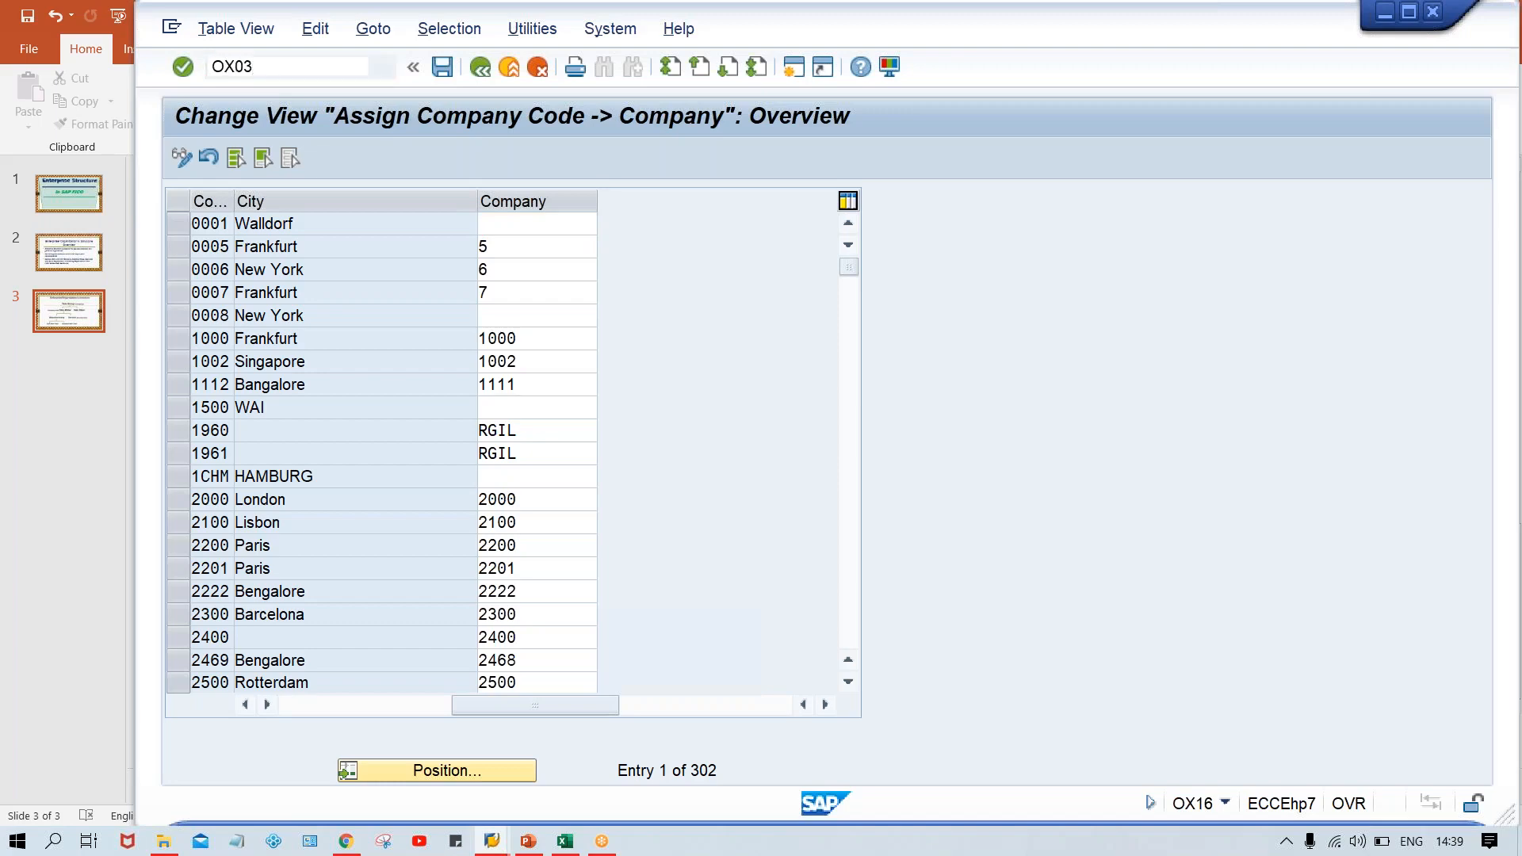
pyautogui.press('Return')
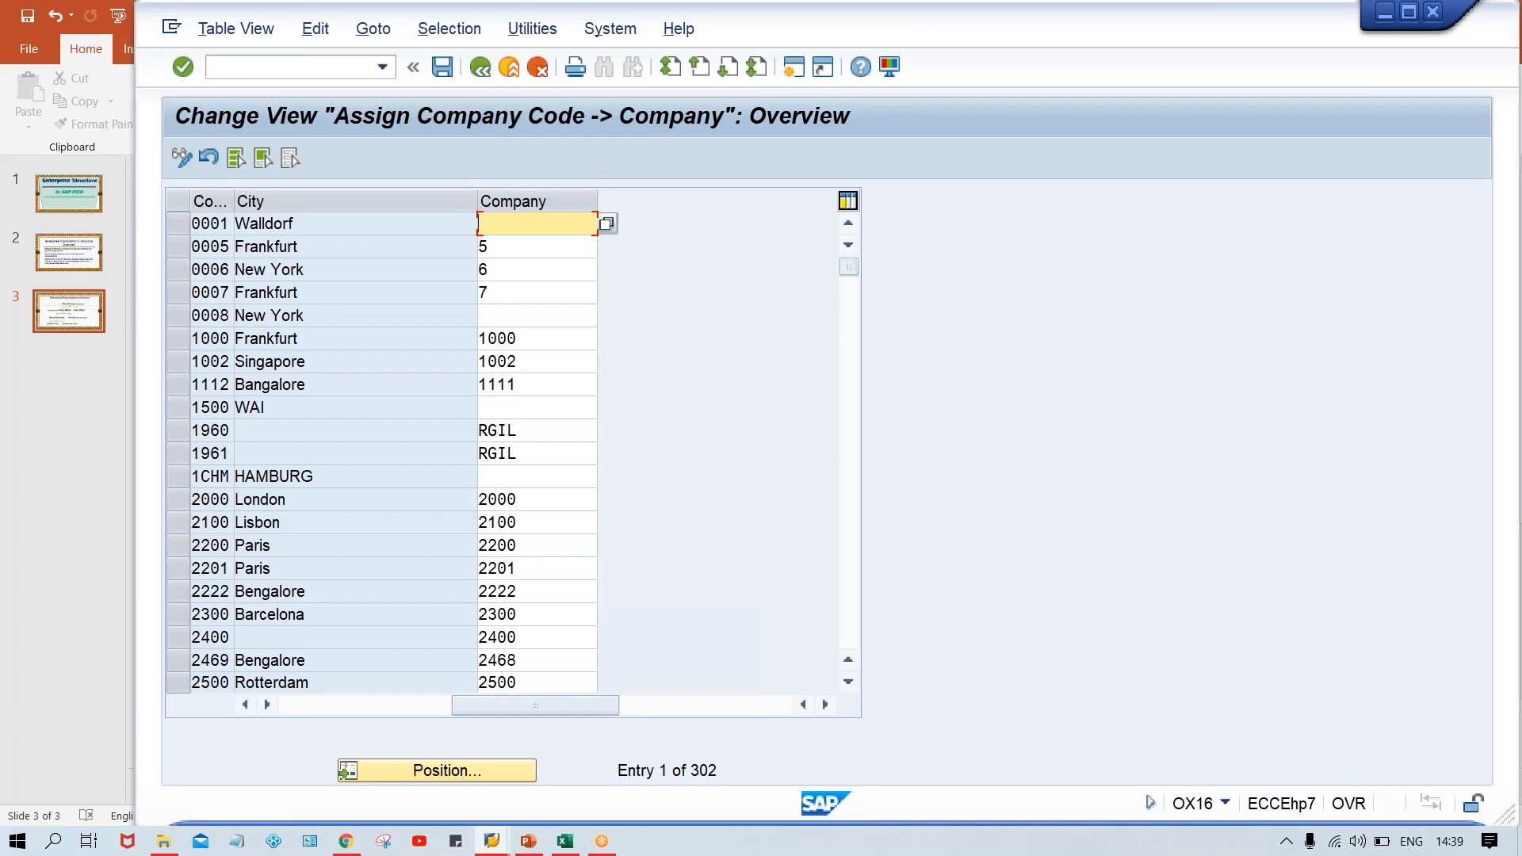
# Step: Go back to SAP Easy Access and run transaction OX03 from there
pyautogui.click(484, 73)
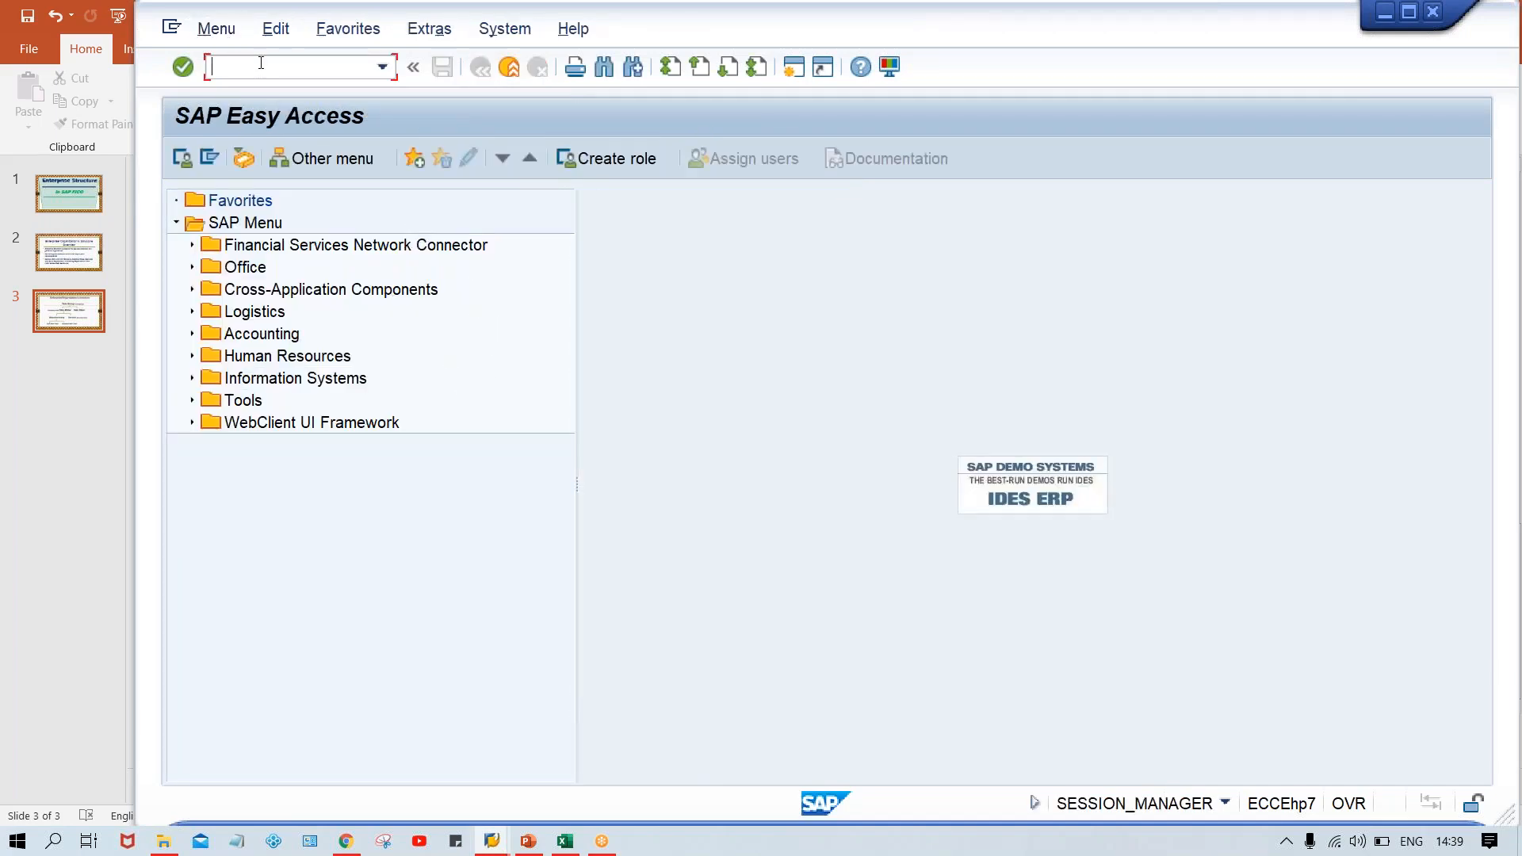
pyautogui.write('OX03')
pyautogui.press('Return')
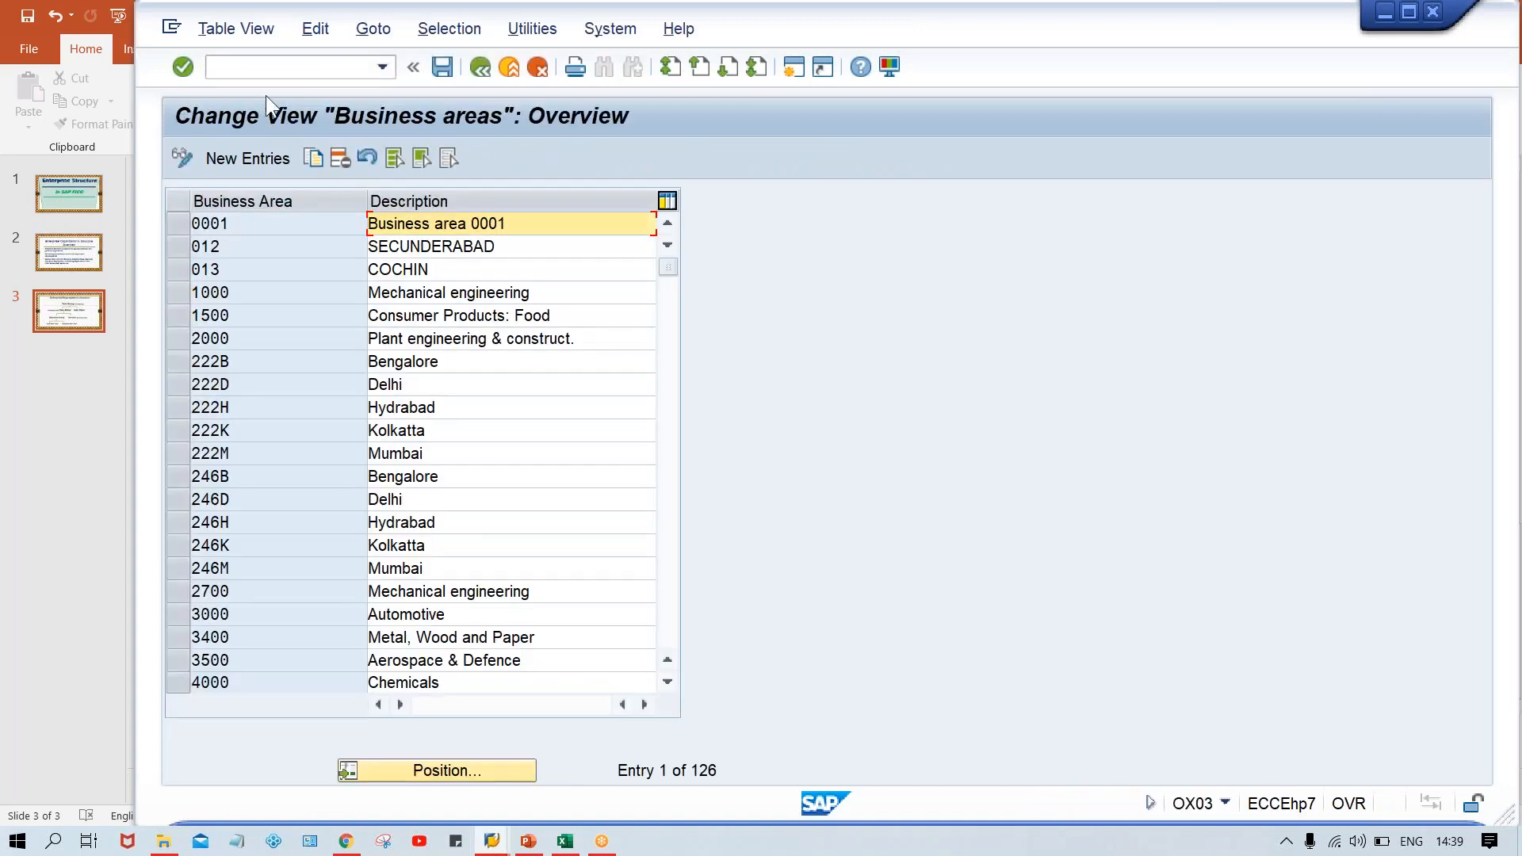
# Step: Try to run OX16 without the /N prefix from the business areas overview
pyautogui.click(261, 68)
pyautogui.write('OX16')
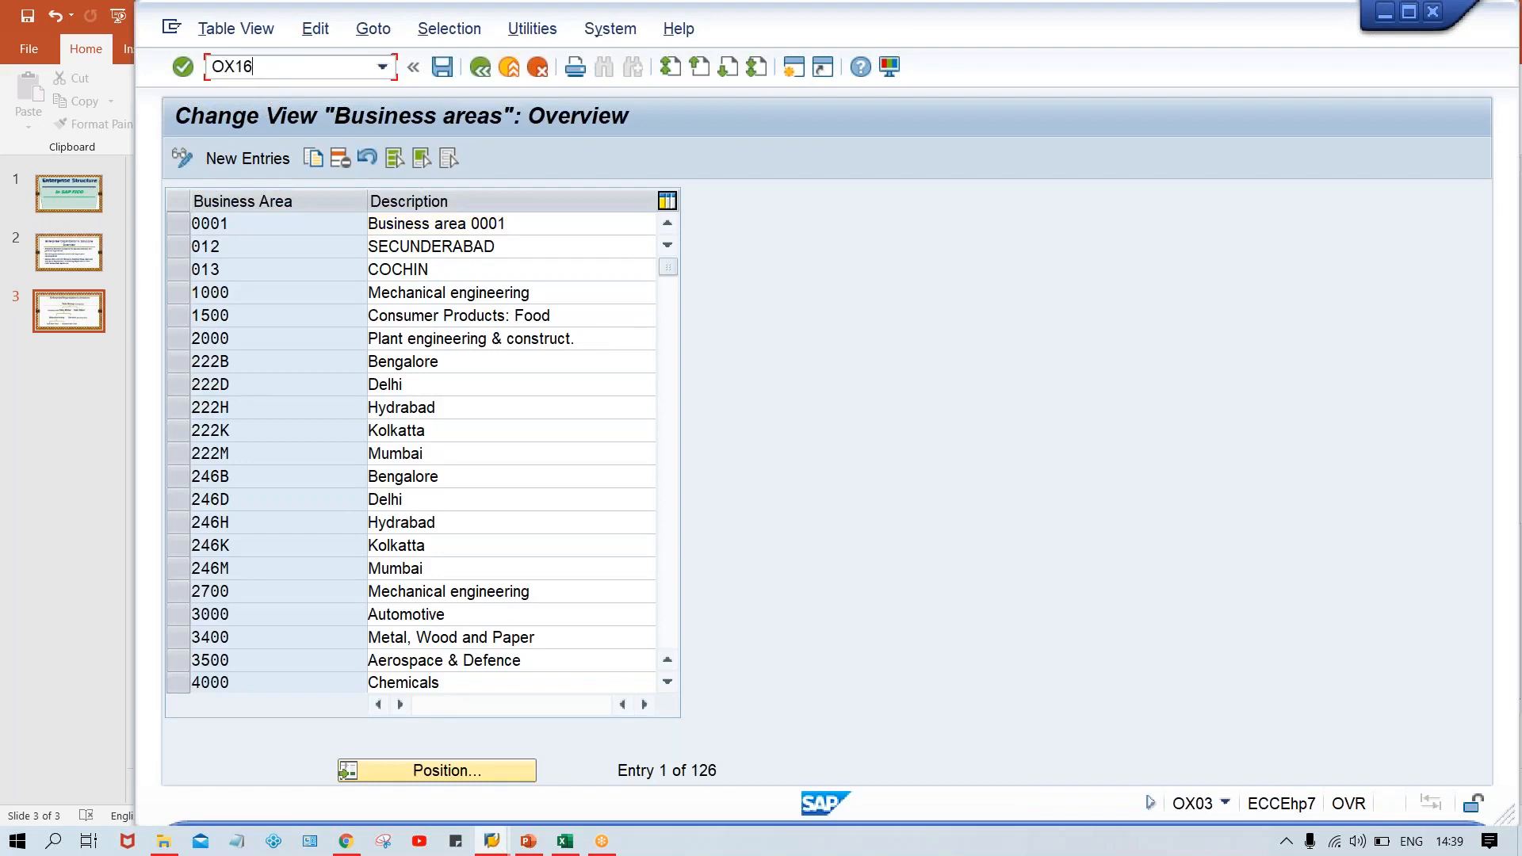
pyautogui.press('Return')
# Step: Leave the business areas overview with /N and run transaction OX16 from SAP Easy Access
pyautogui.write('/N')
pyautogui.press('Return')
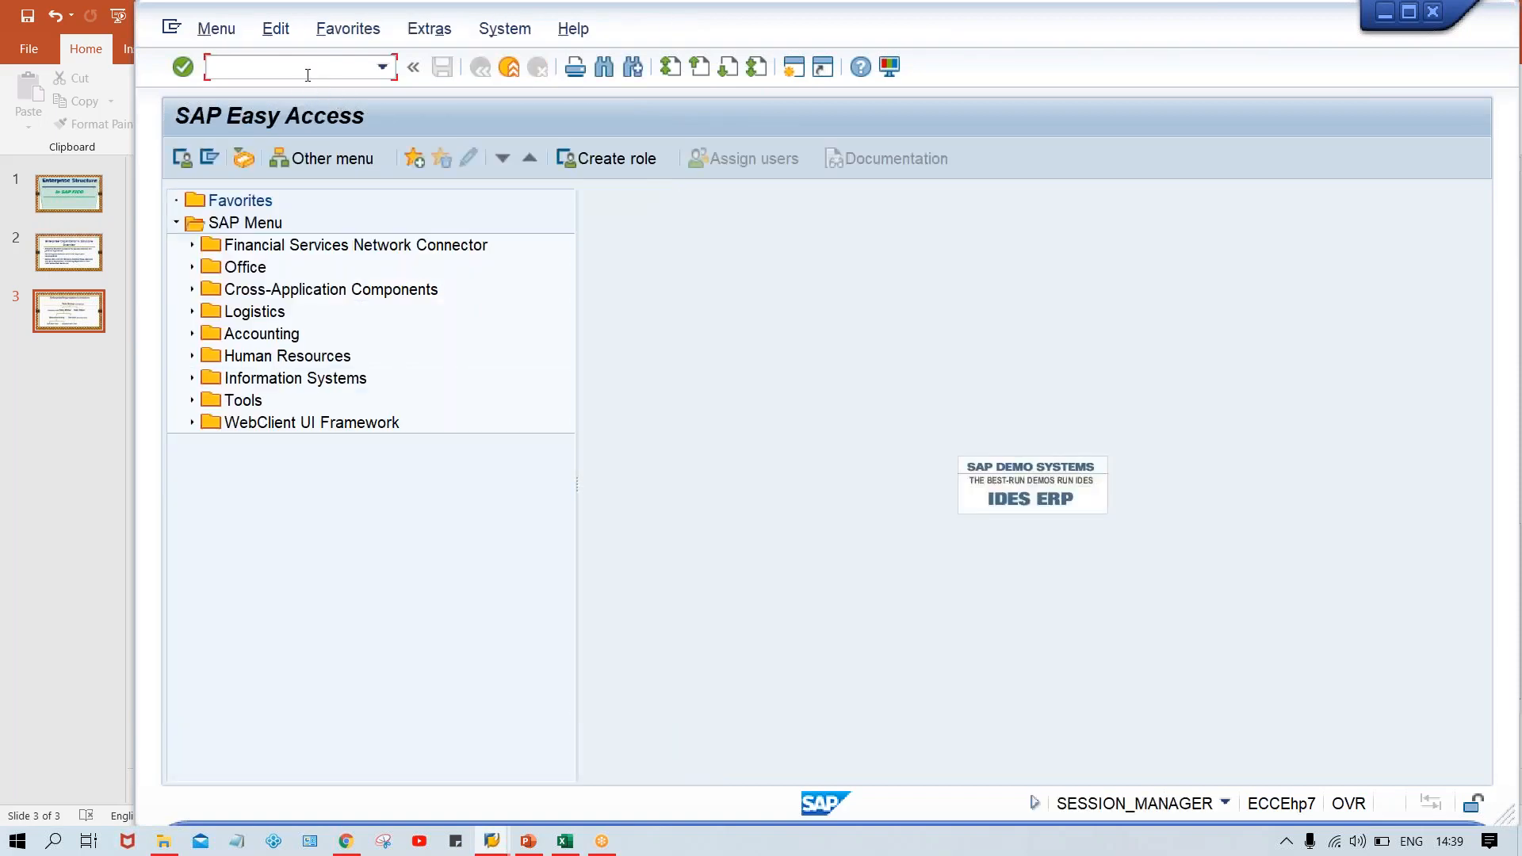
pyautogui.write('OX16')
pyautogui.press('Return')
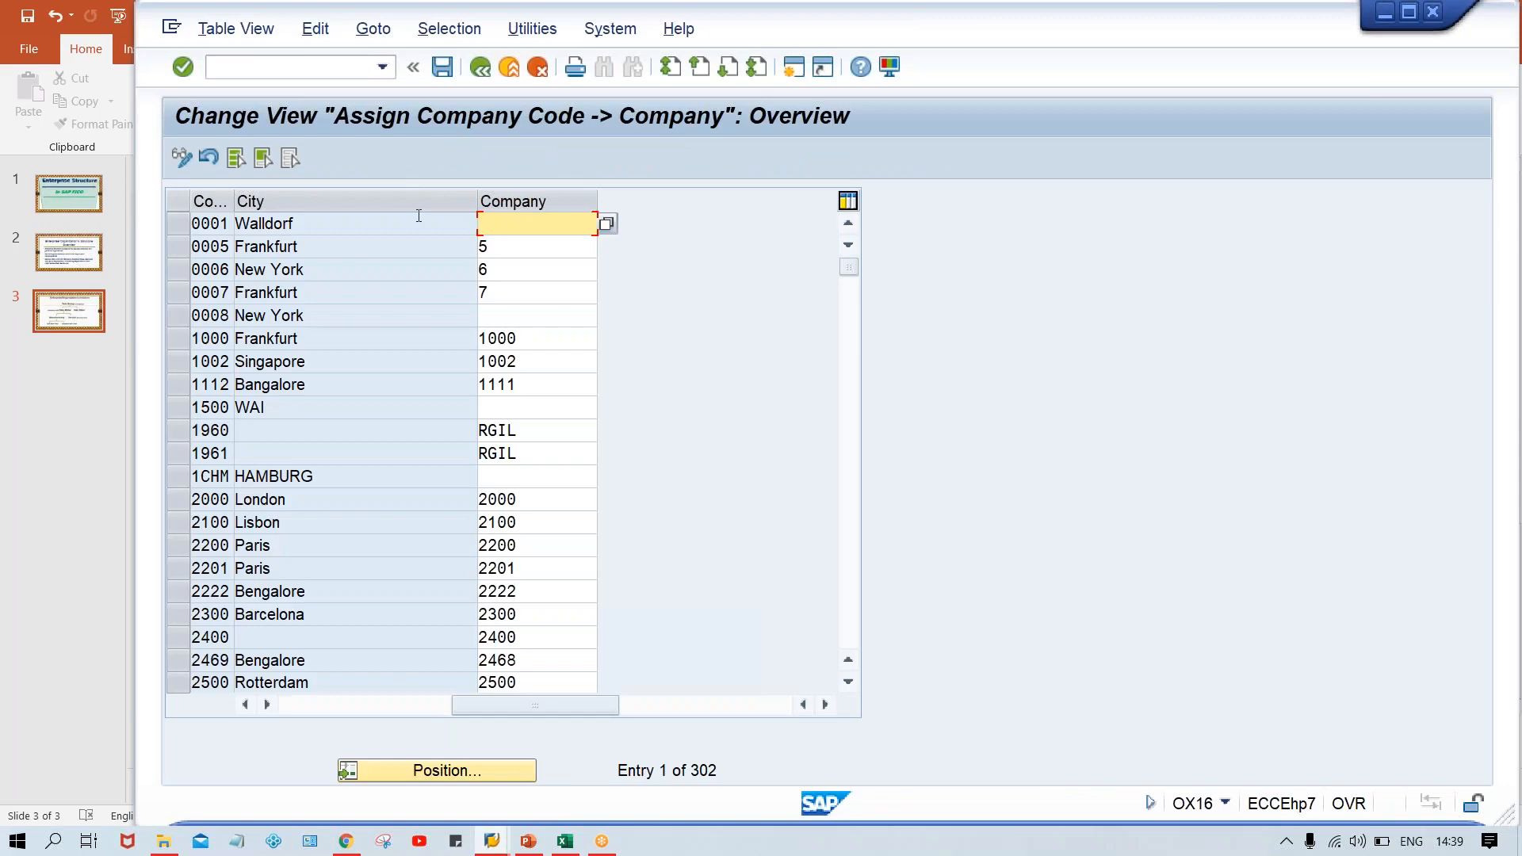
# Step: Leave the company code assignment and open transaction OX03 for business areas using the /N prefix
pyautogui.click(308, 68)
pyautogui.write('/N')
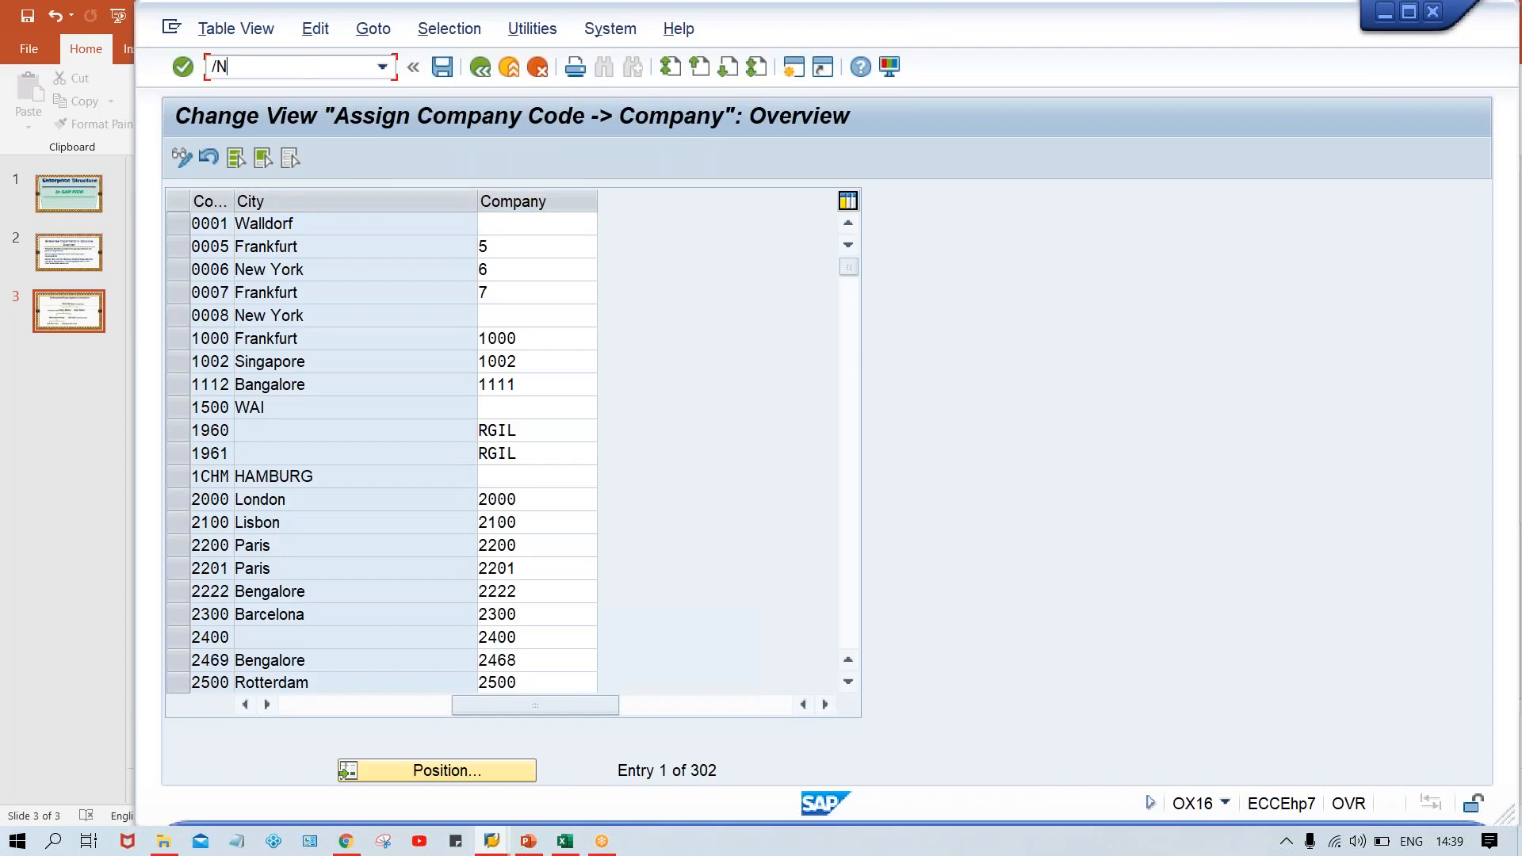
pyautogui.write('OX16')
pyautogui.press('Return')
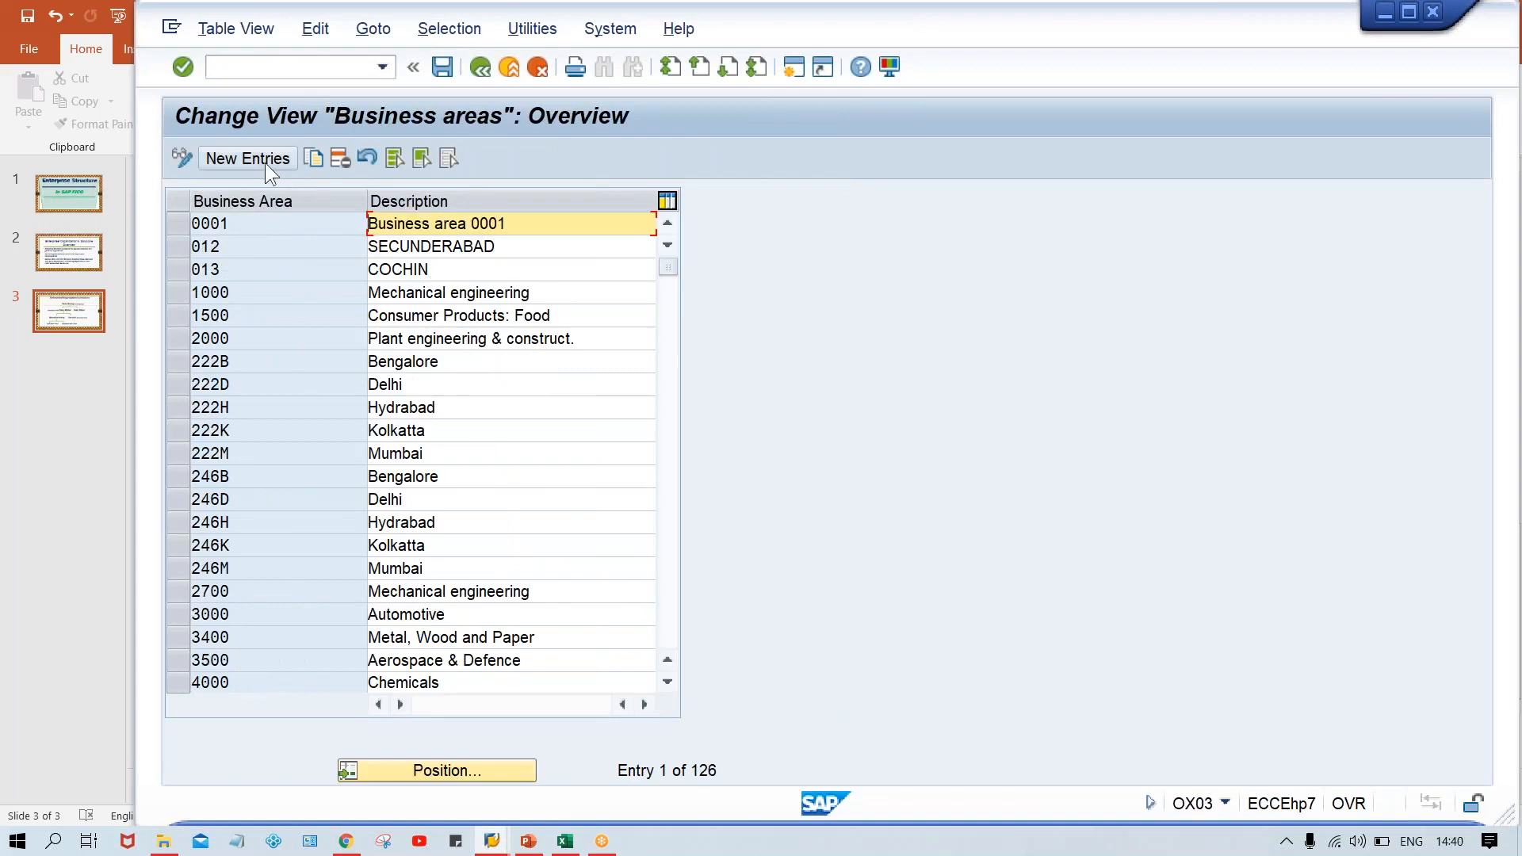
# Step: Create a new business area entry TMAN with the description MANF. BUSINESS AREA
pyautogui.click(265, 163)
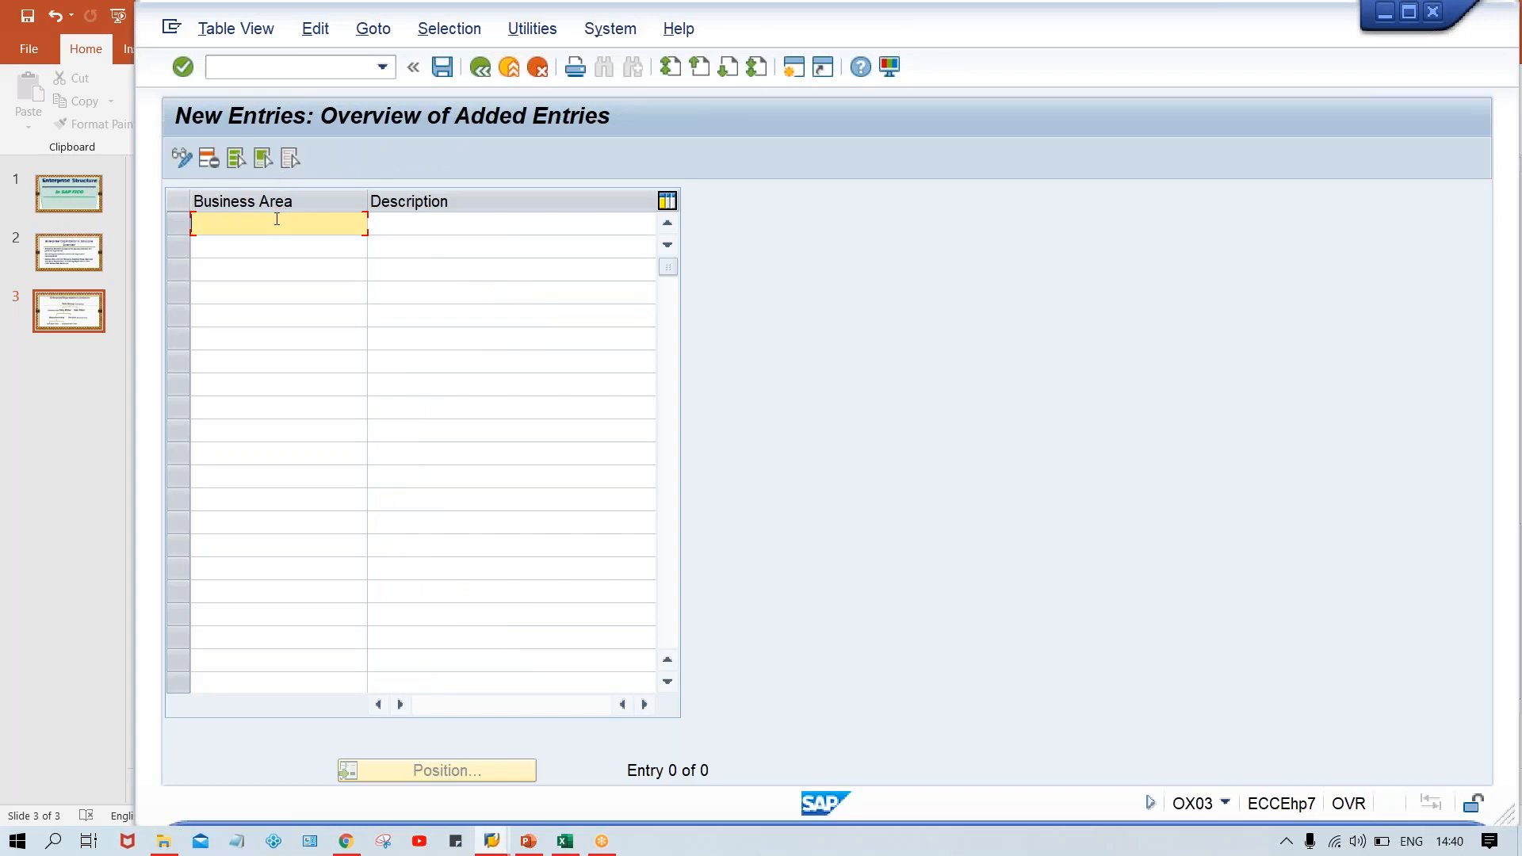
pyautogui.write('TMAN')
pyautogui.press('Tab')
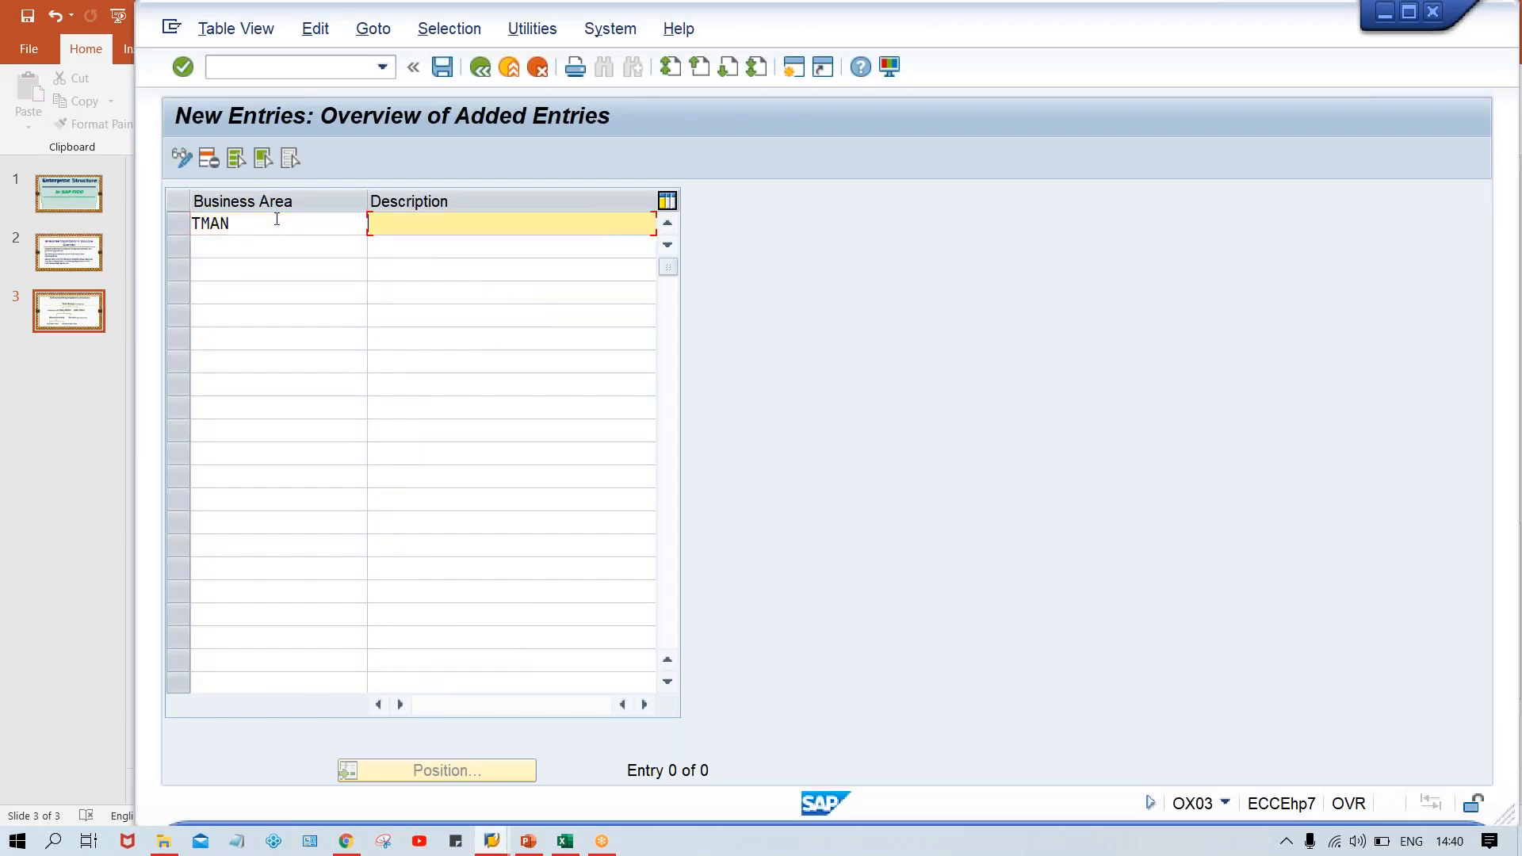
pyautogui.write('M')
pyautogui.press('Down')
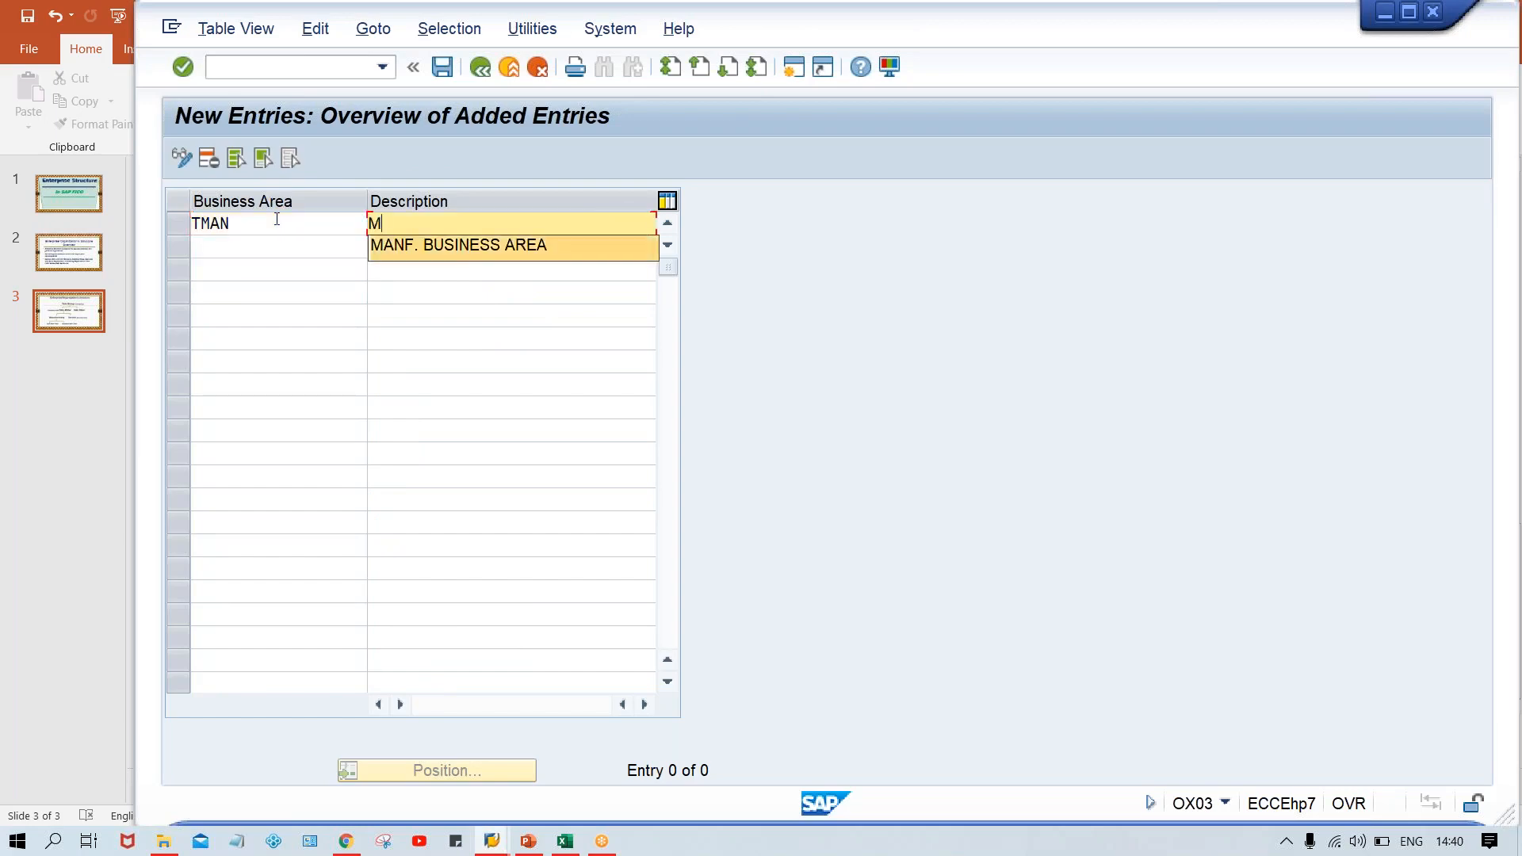
pyautogui.press('Return')
pyautogui.click(276, 219)
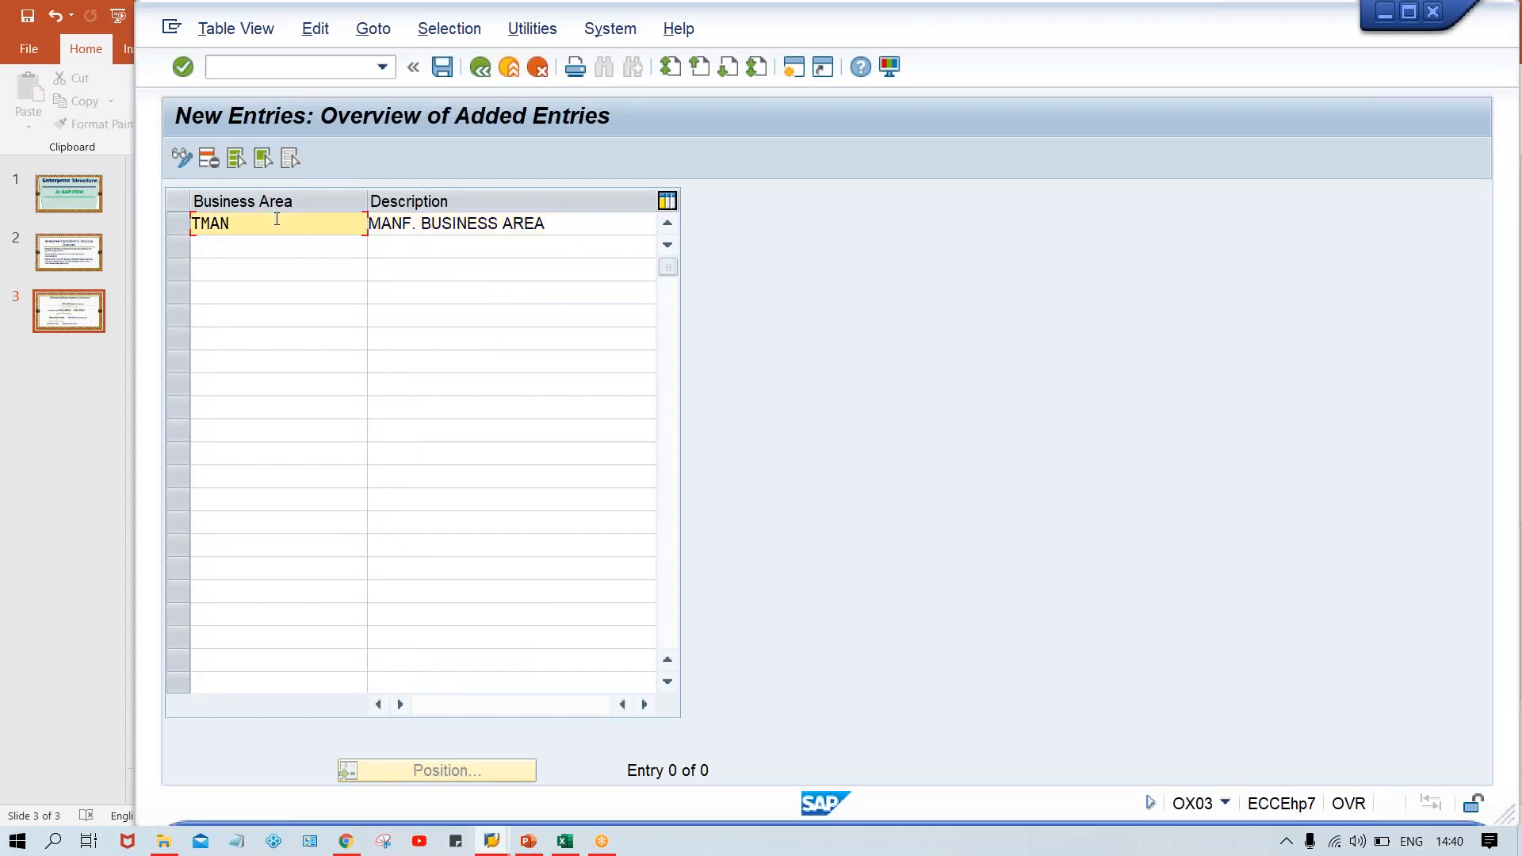
# Step: Try to add a second business area TSRV with the description SERV. BUSINESS AREA
pyautogui.press('Down')
pyautogui.write('T')
pyautogui.press('Down')
pyautogui.press('Down')
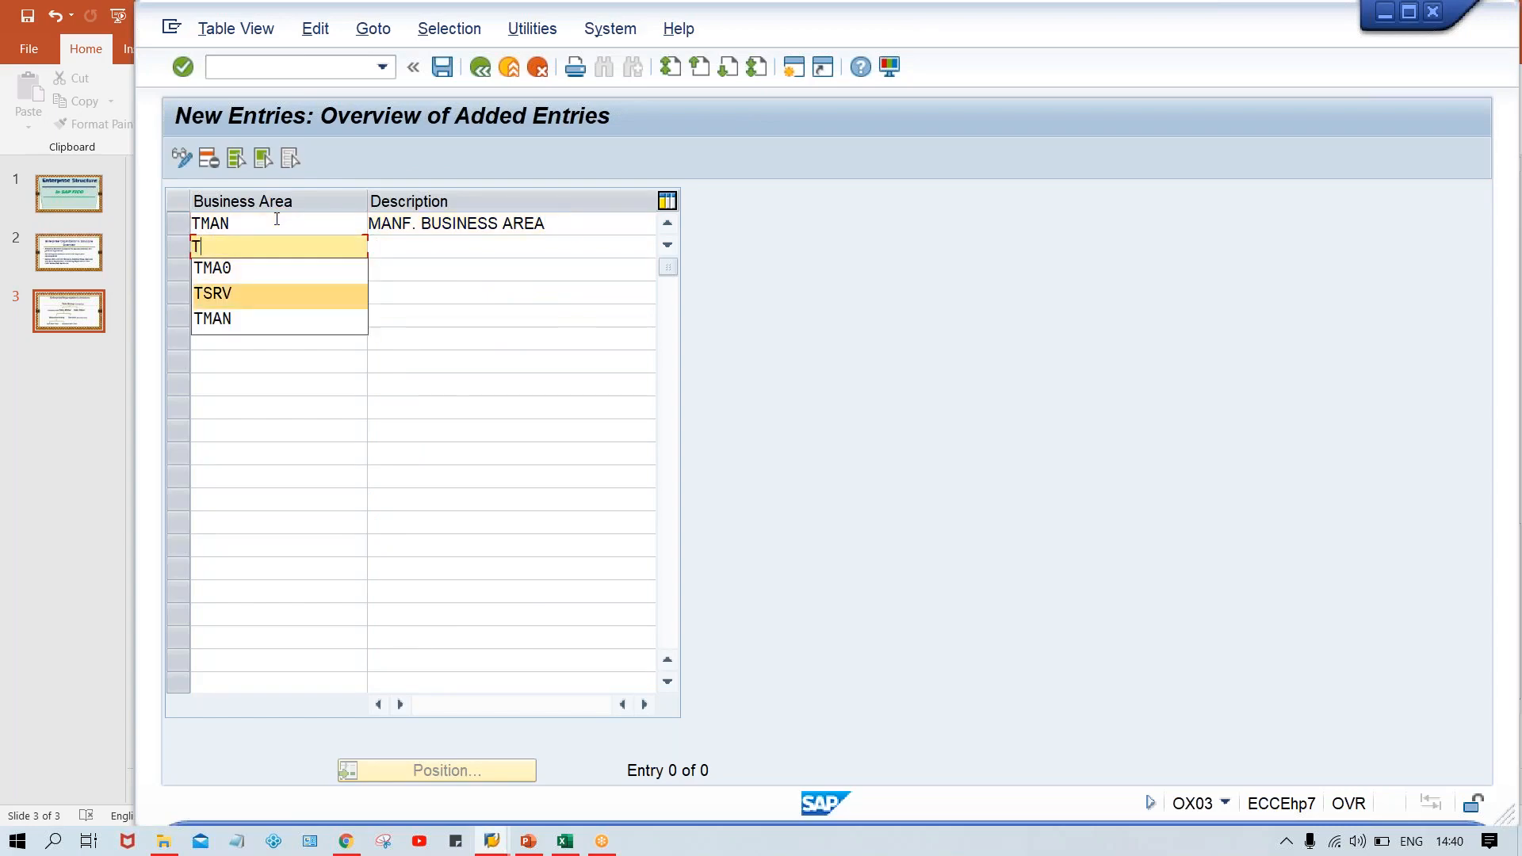
pyautogui.press('Return')
pyautogui.press('Tab')
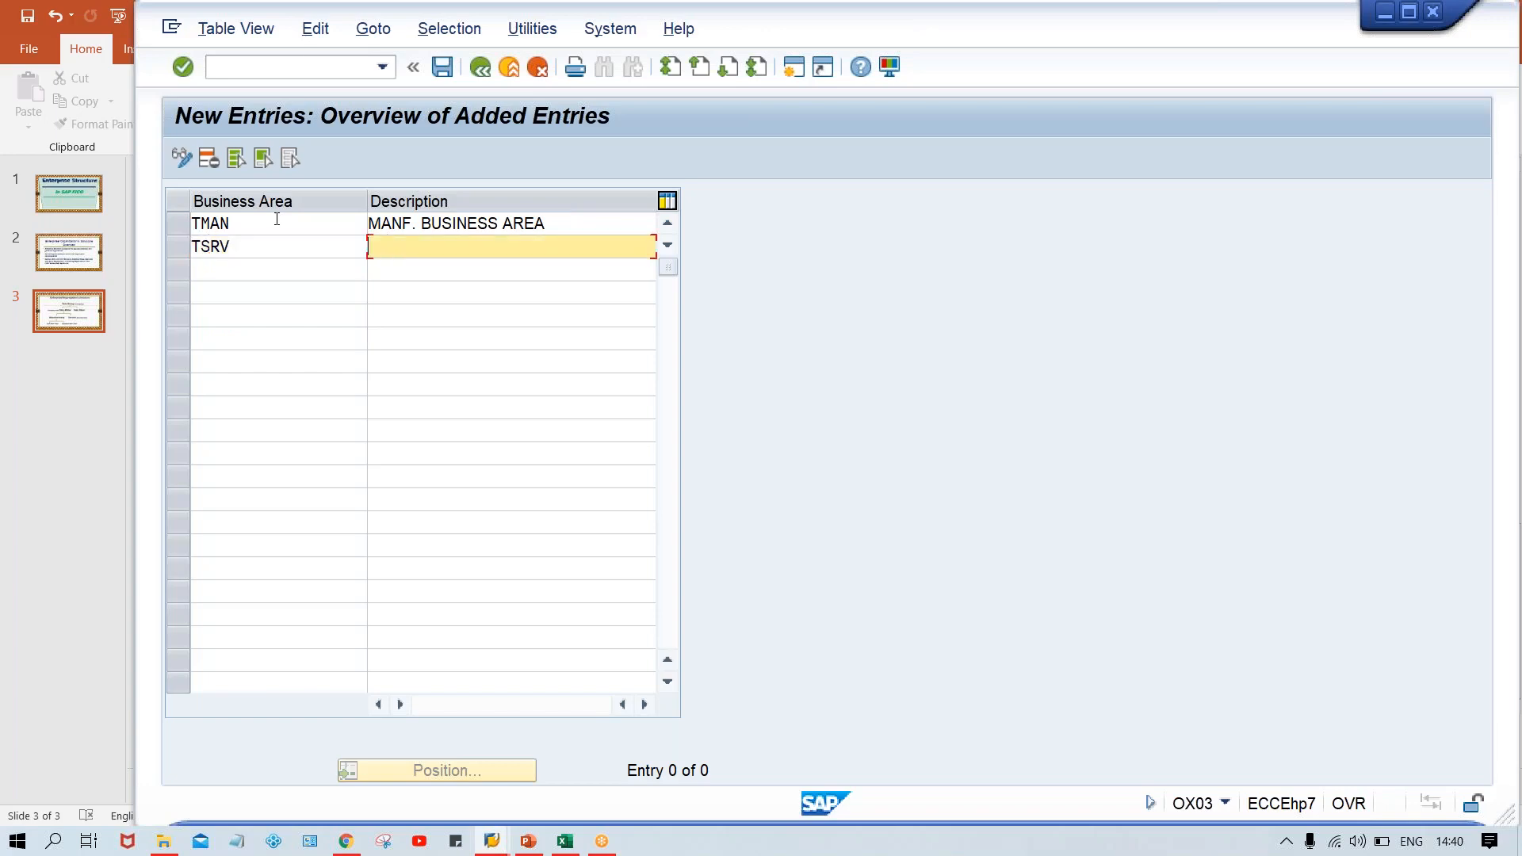
pyautogui.write('S')
pyautogui.press('Down')
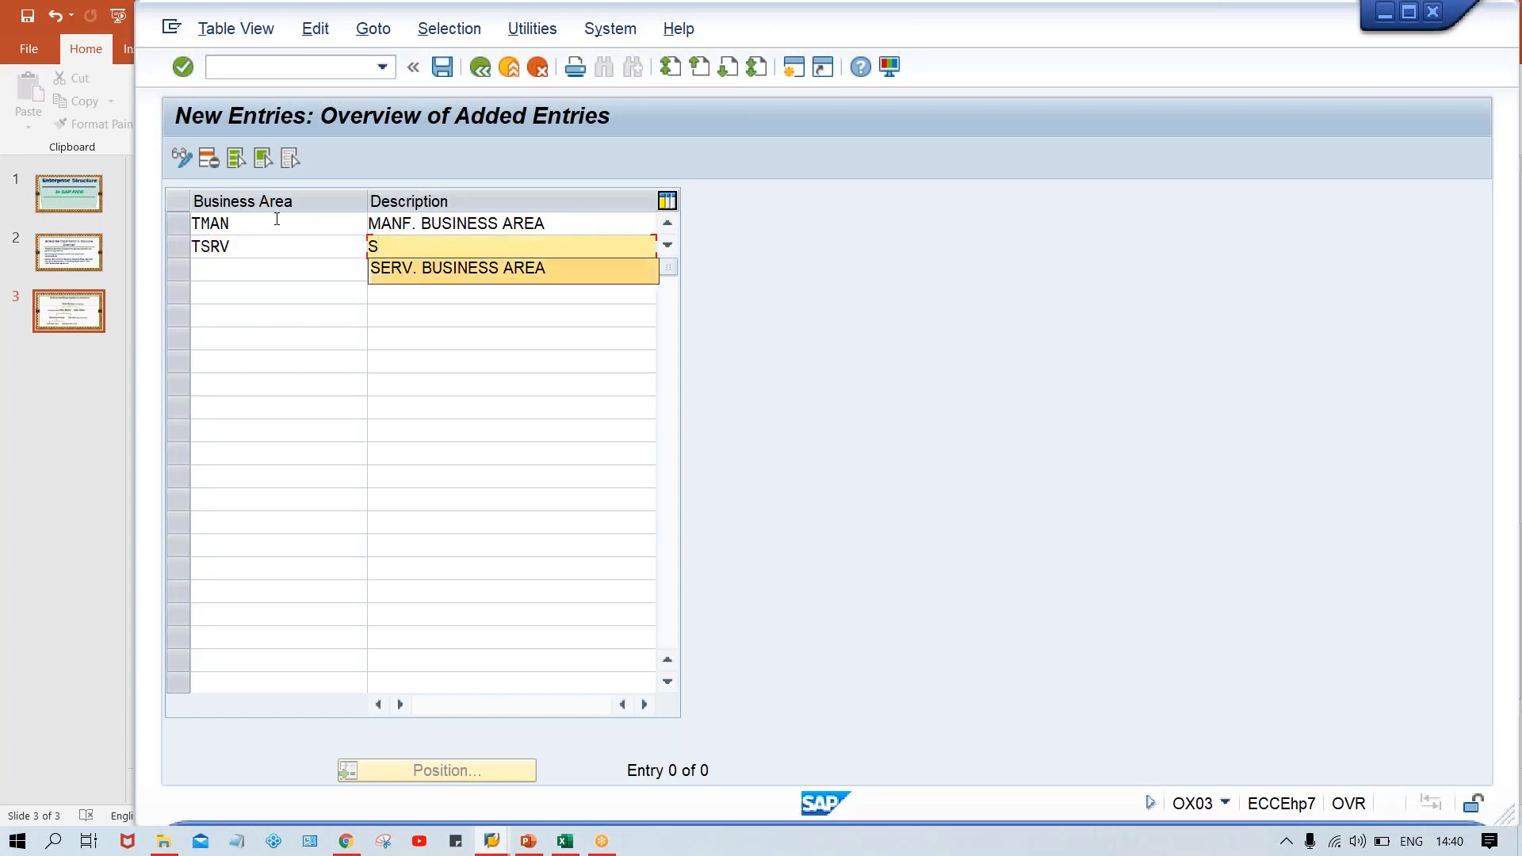
pyautogui.press('Return')
pyautogui.press('Return')
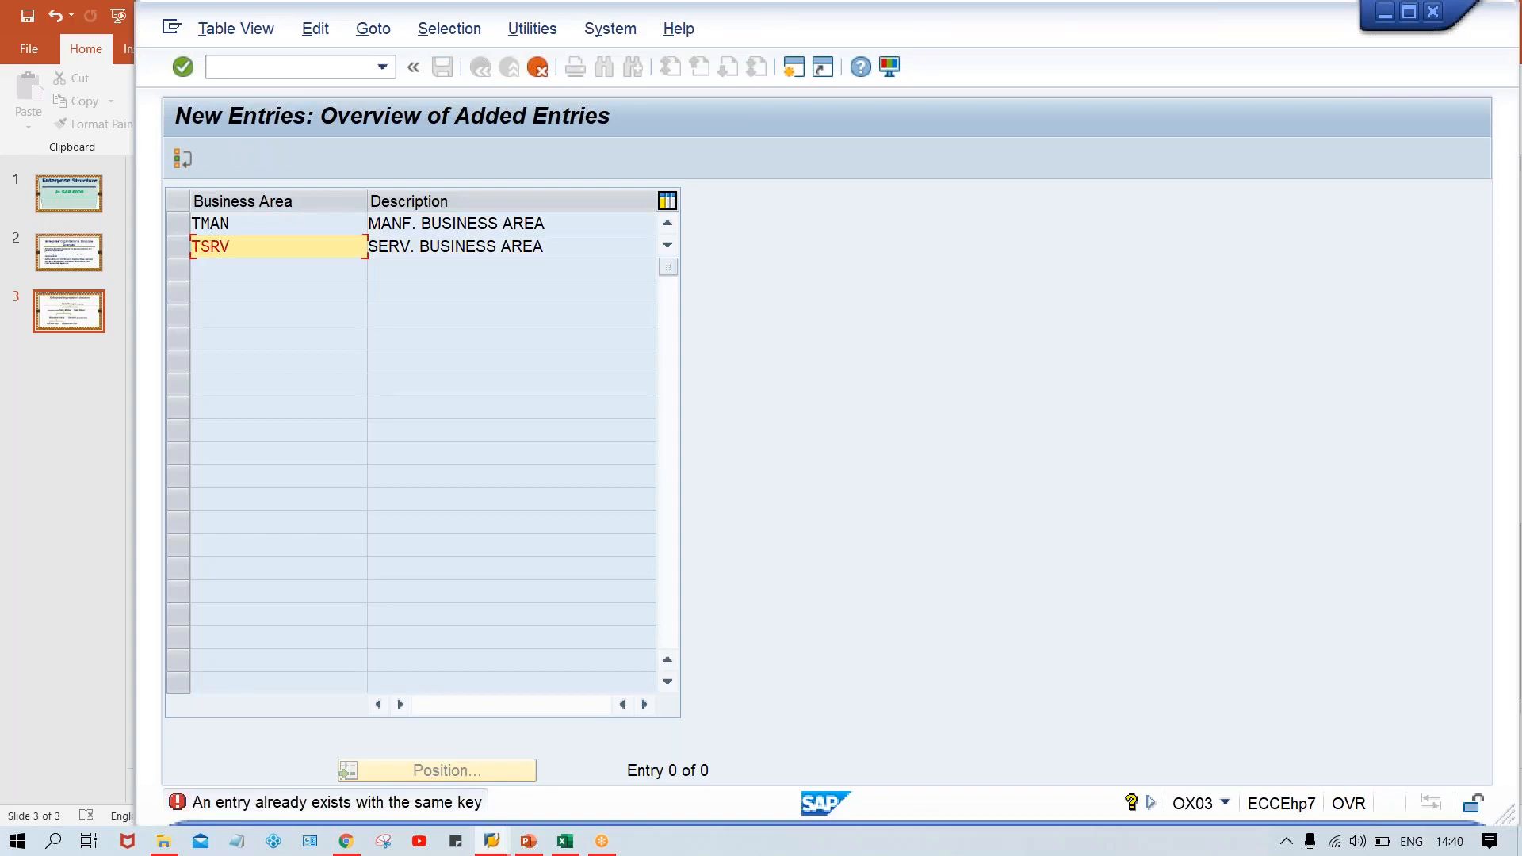
# Step: Change the second business area's key to TSR1 and delete that entry from the new entries
pyautogui.press('BackSpace')
pyautogui.press('Return')
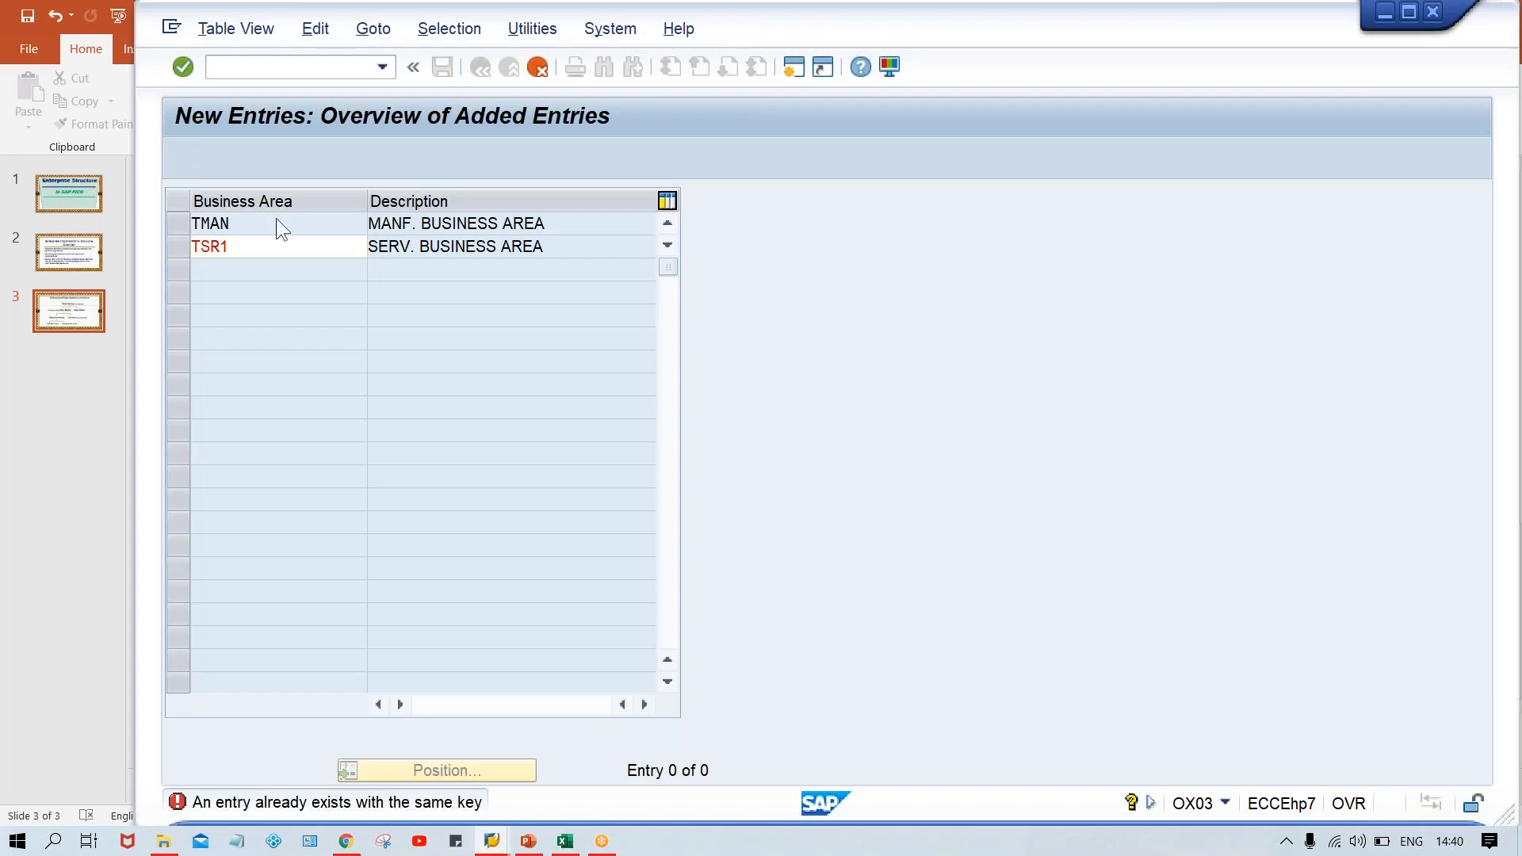
pyautogui.click(186, 238)
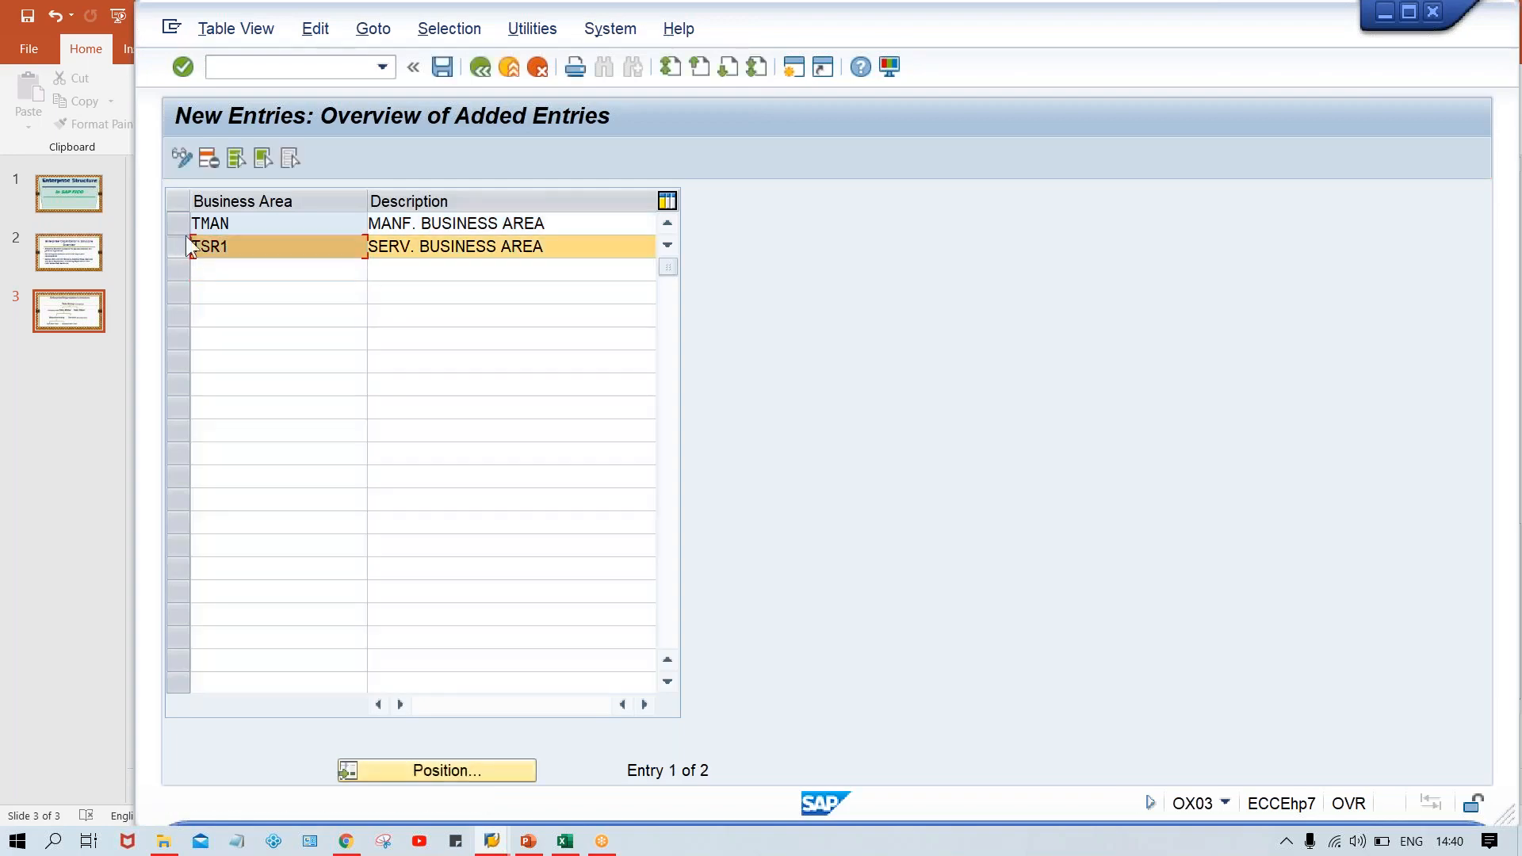
pyautogui.click(210, 159)
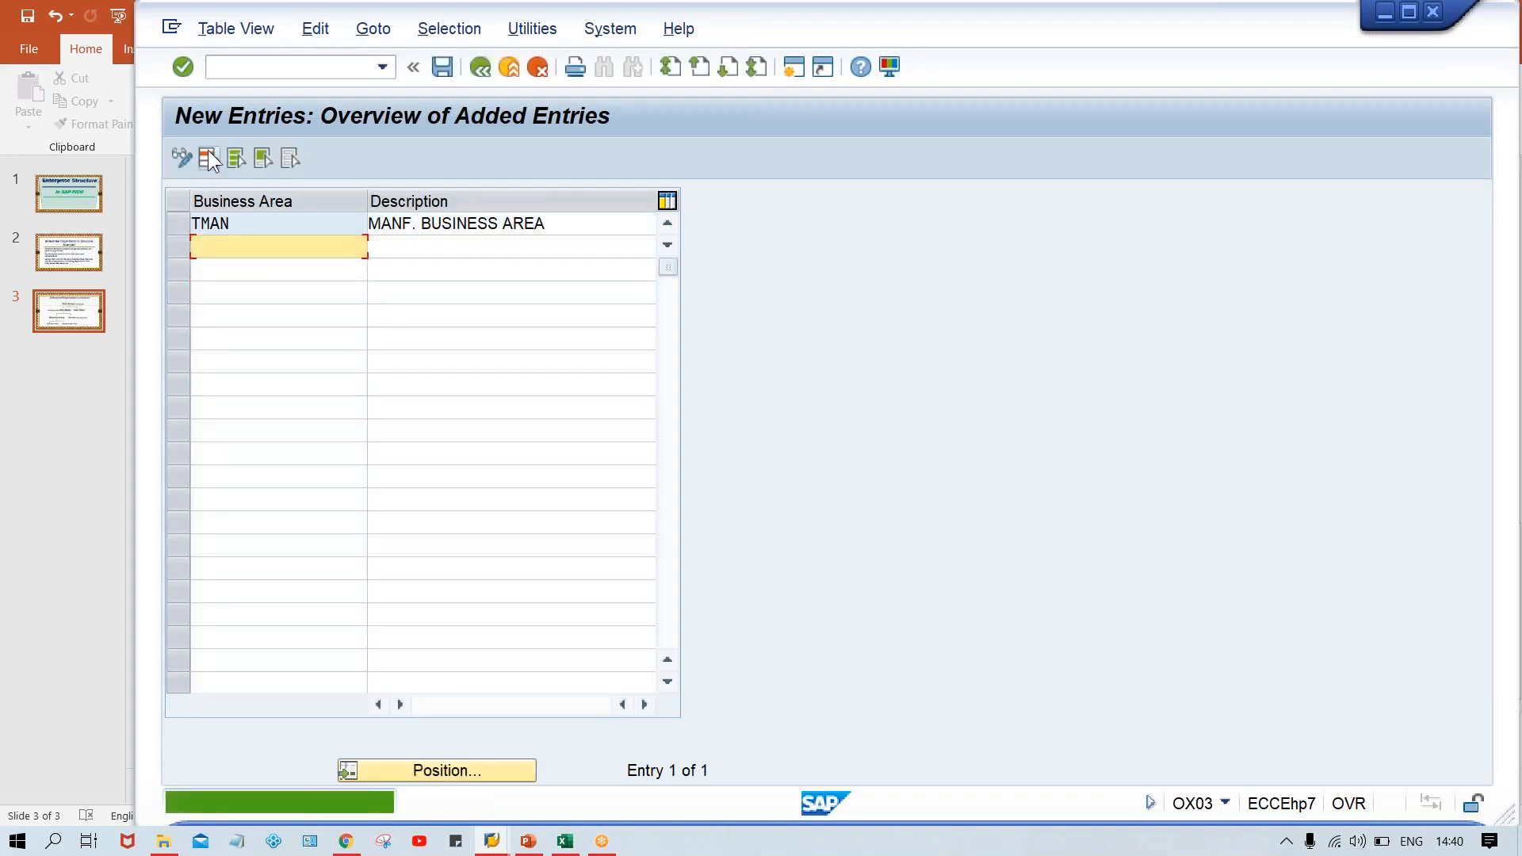
# Step: Save business area TMAN under the TATA MOTOR customizing request and return to the business areas overview
pyautogui.hotkey('ctrl', 's')
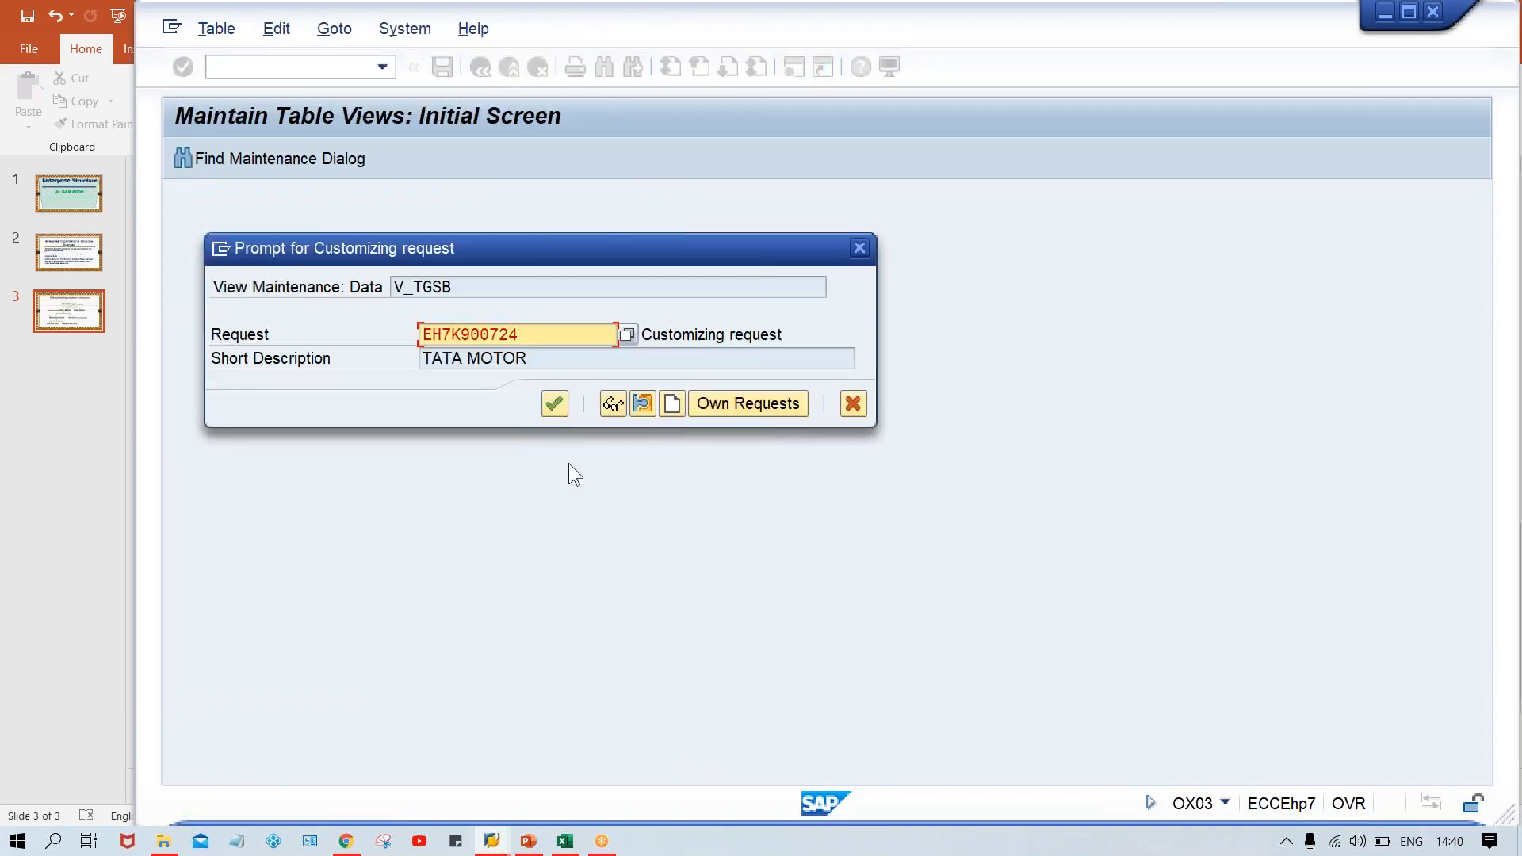
pyautogui.click(554, 403)
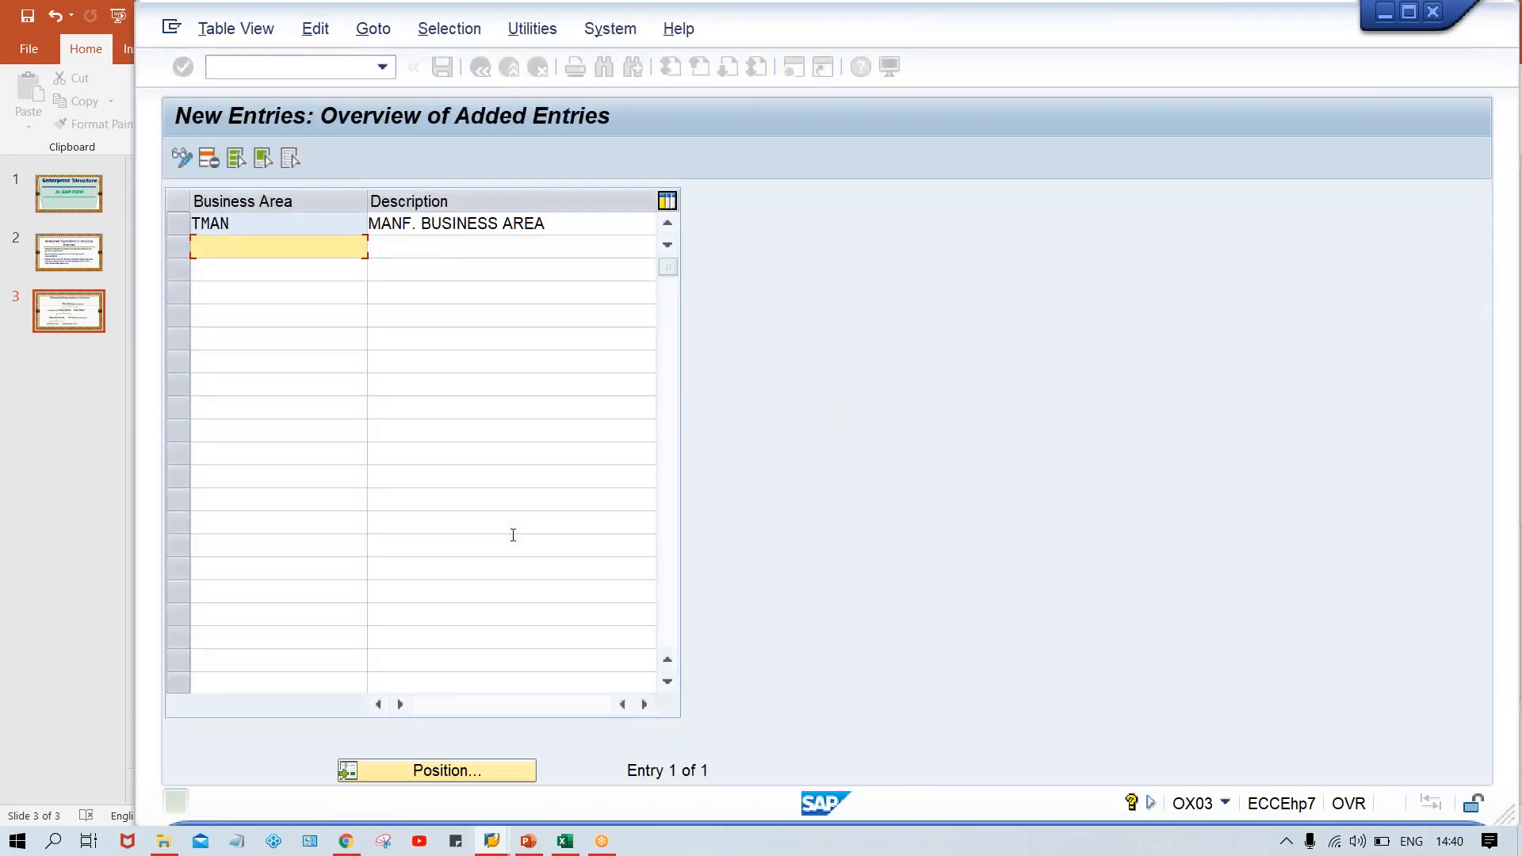
pyautogui.click(481, 68)
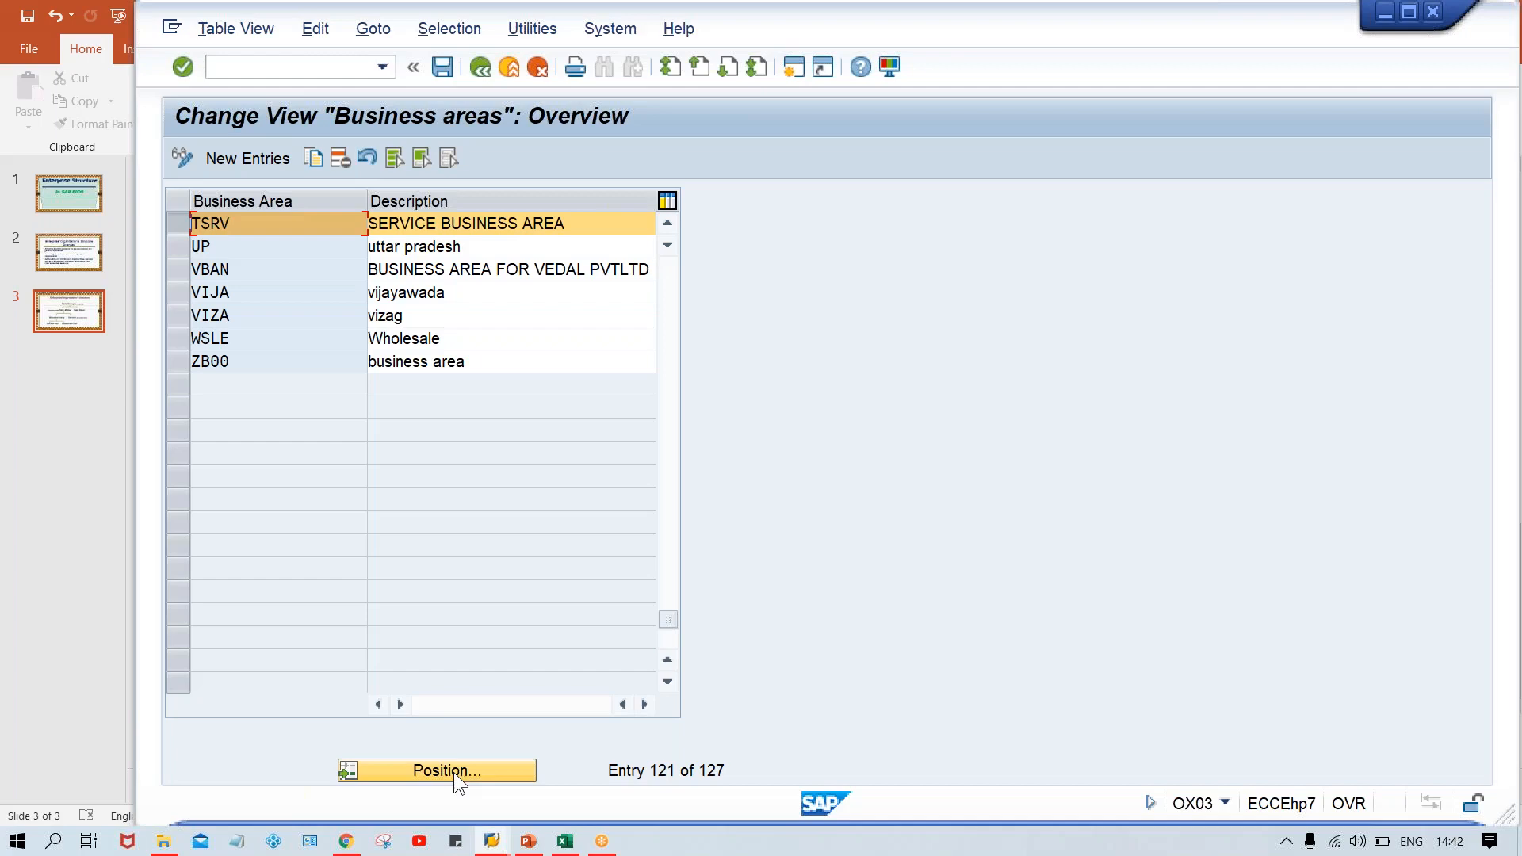
# Step: Open the G/L account document entry transaction FB50 for company code TM00
pyautogui.click(291, 72)
pyautogui.write('/N')
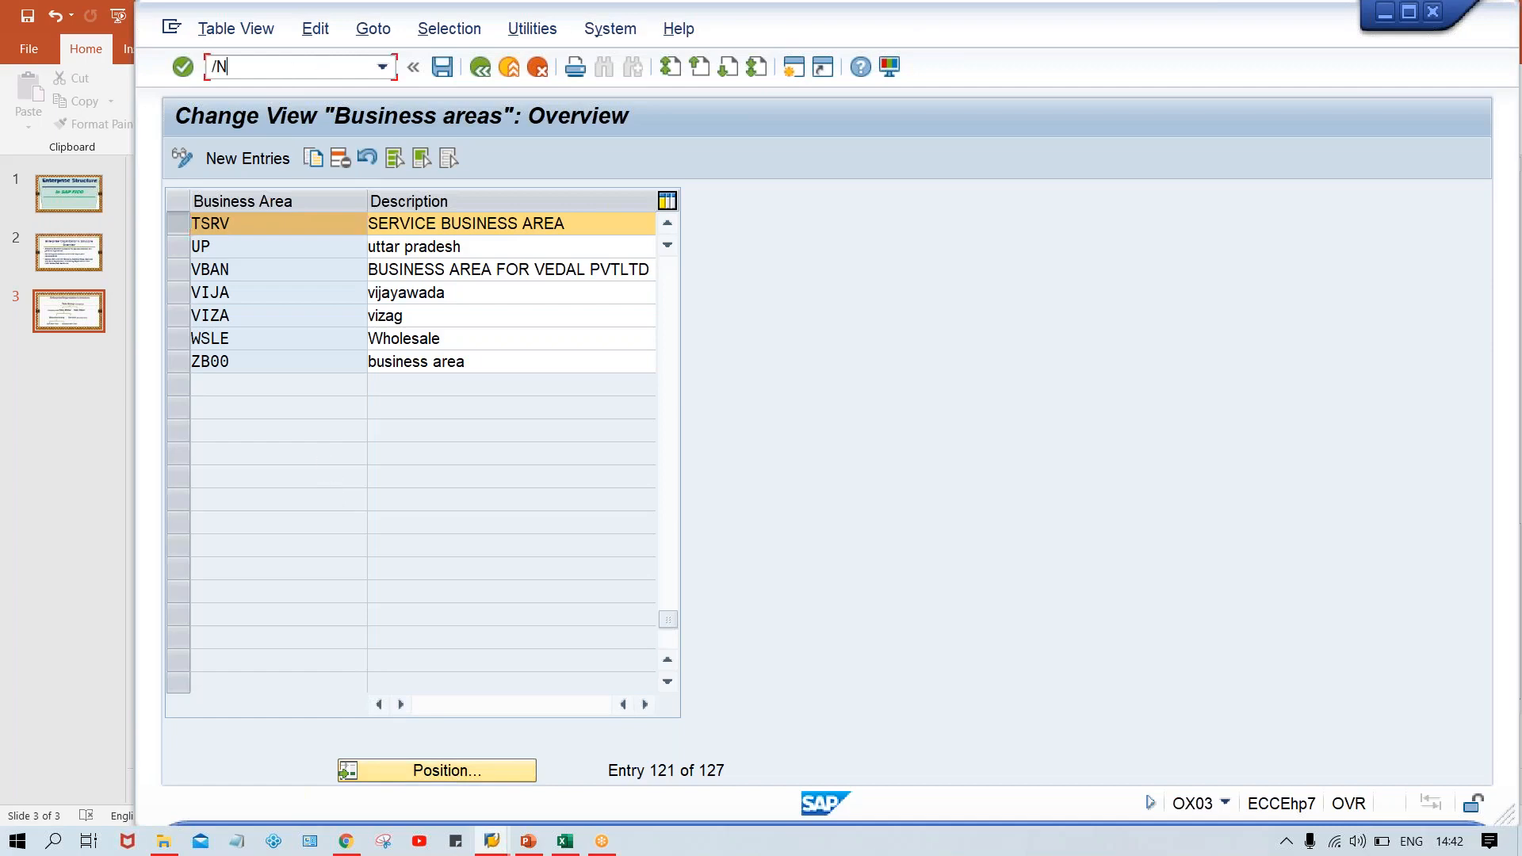
pyautogui.write('FB60')
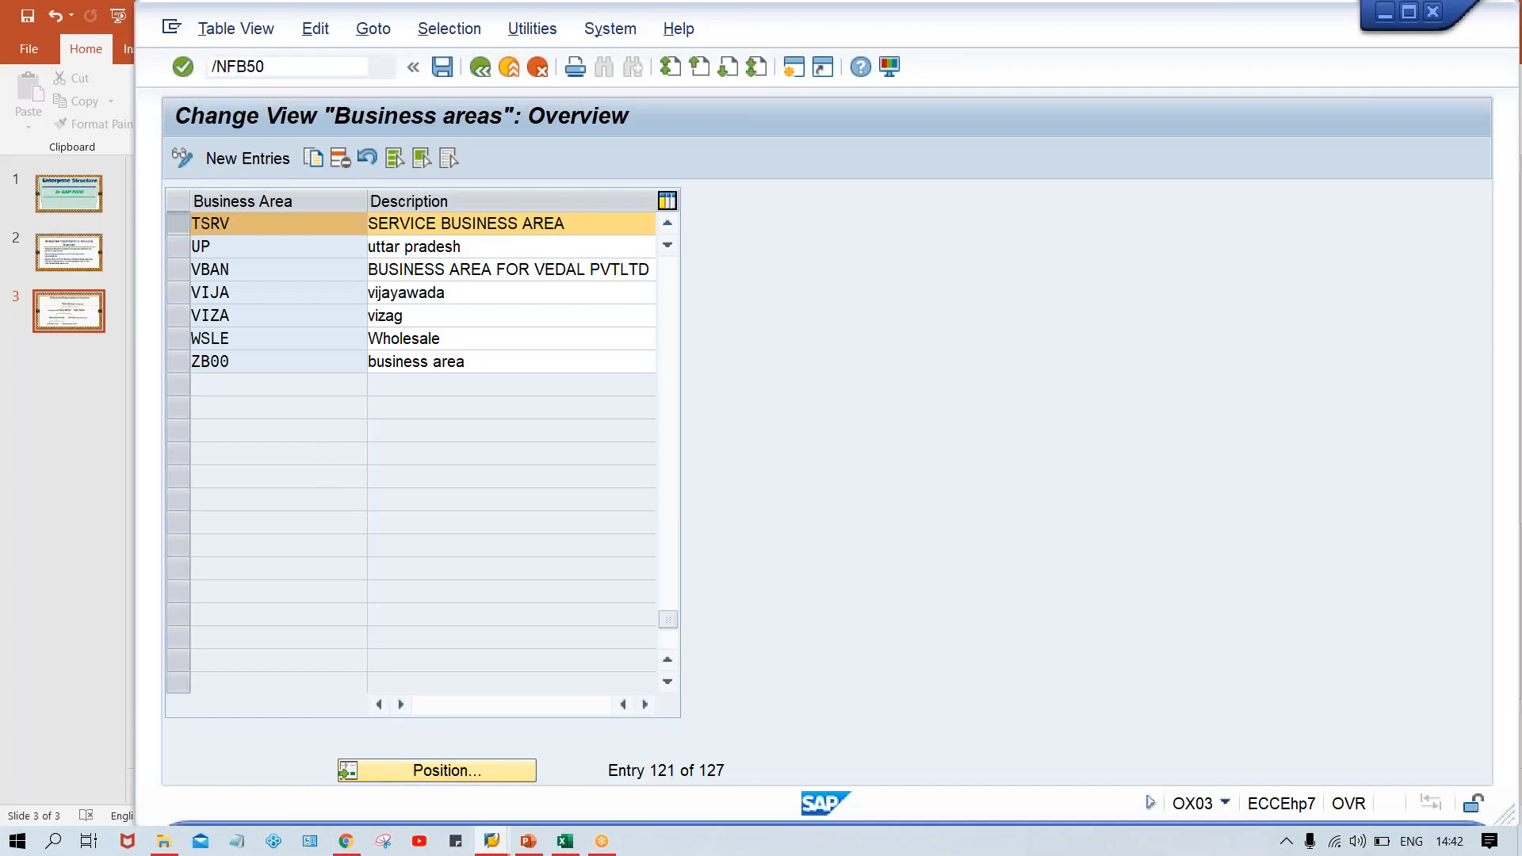
pyautogui.press('Return')
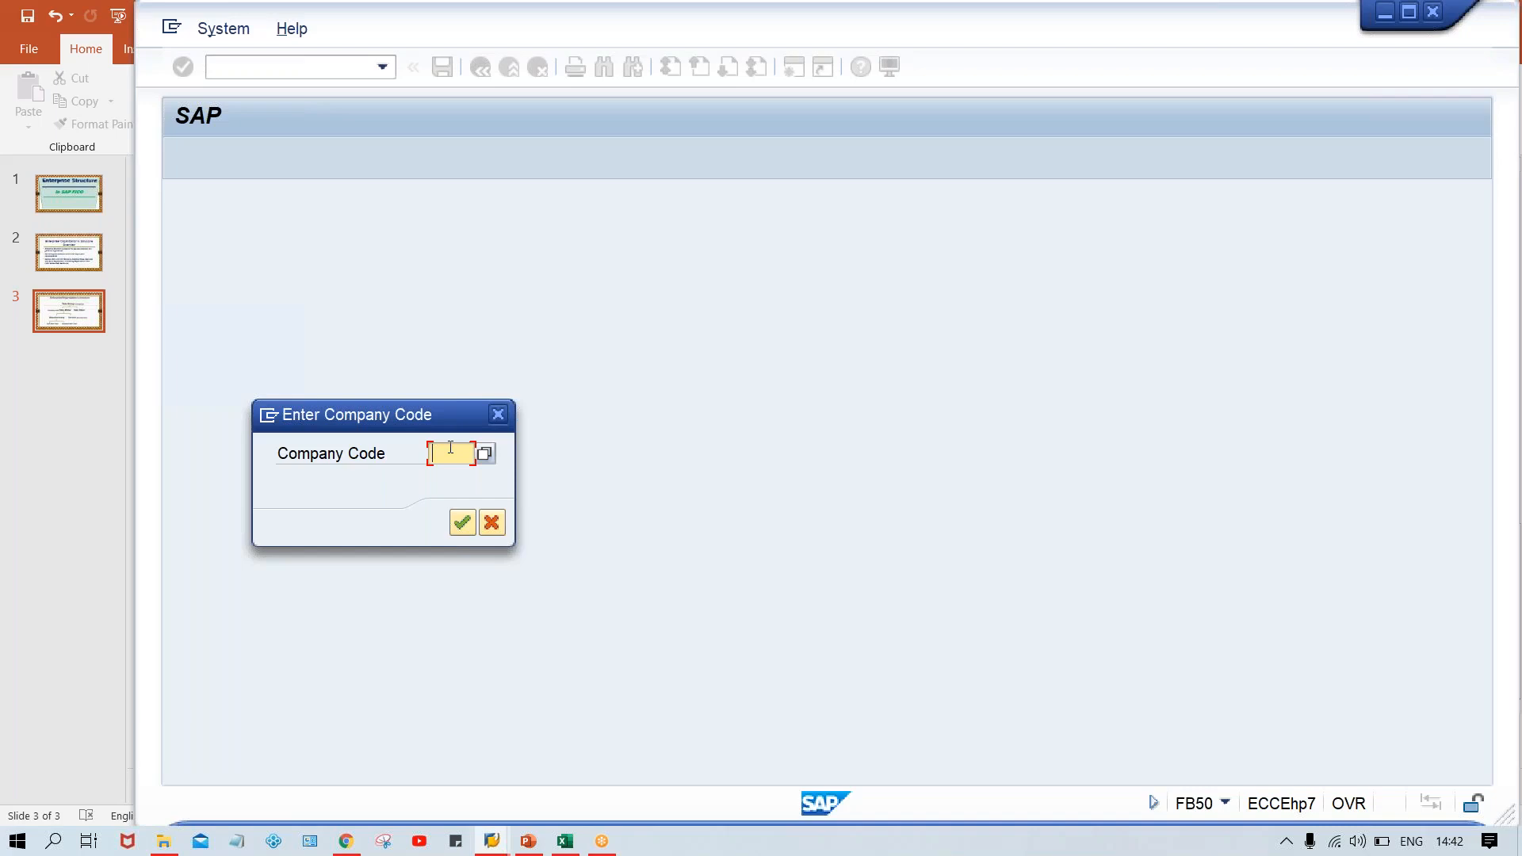
pyautogui.write('TM')
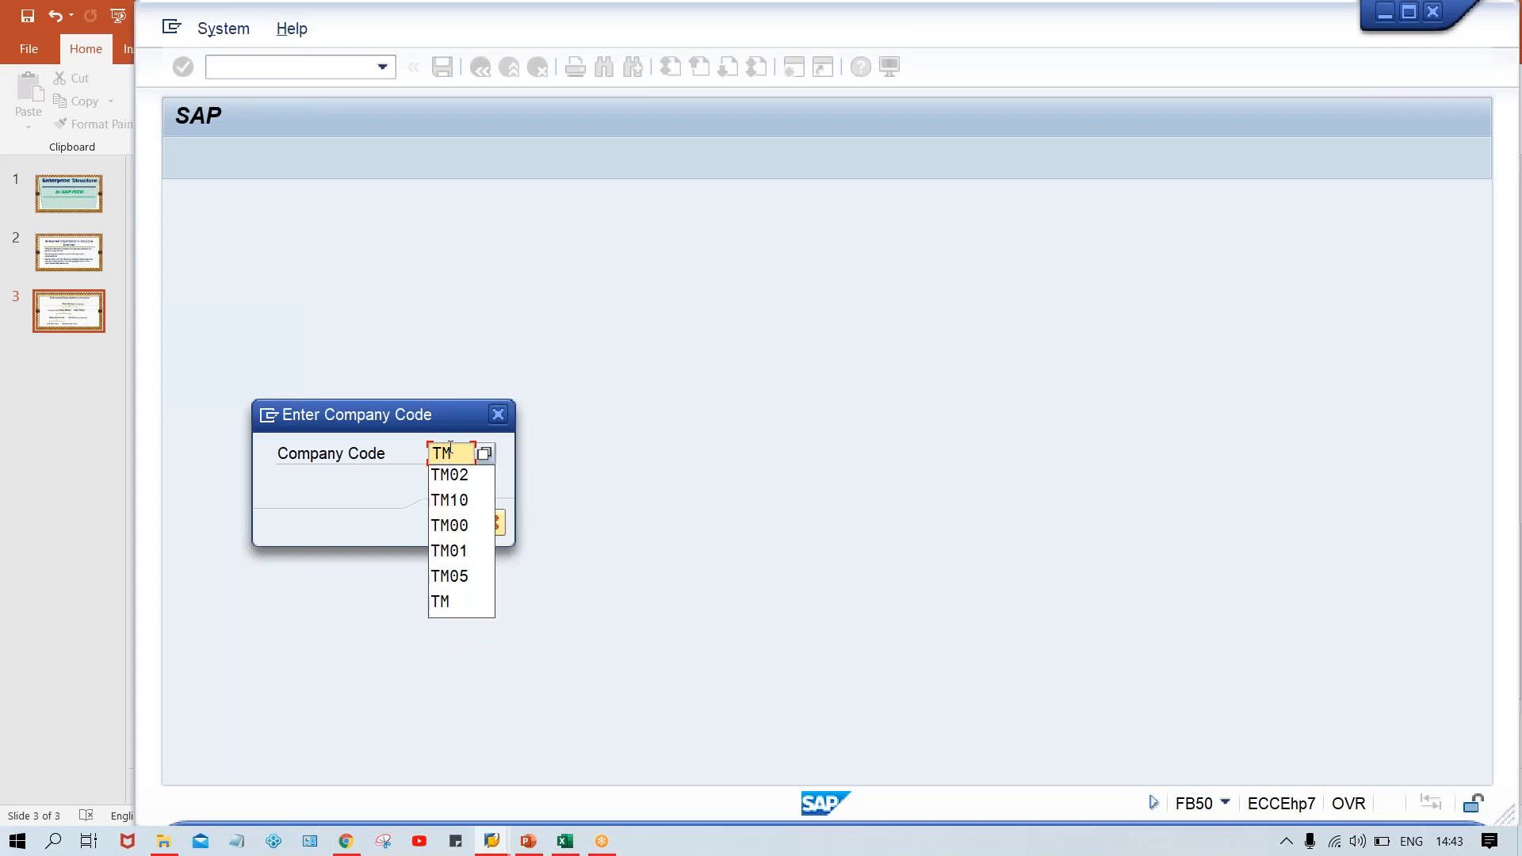
pyautogui.write('00')
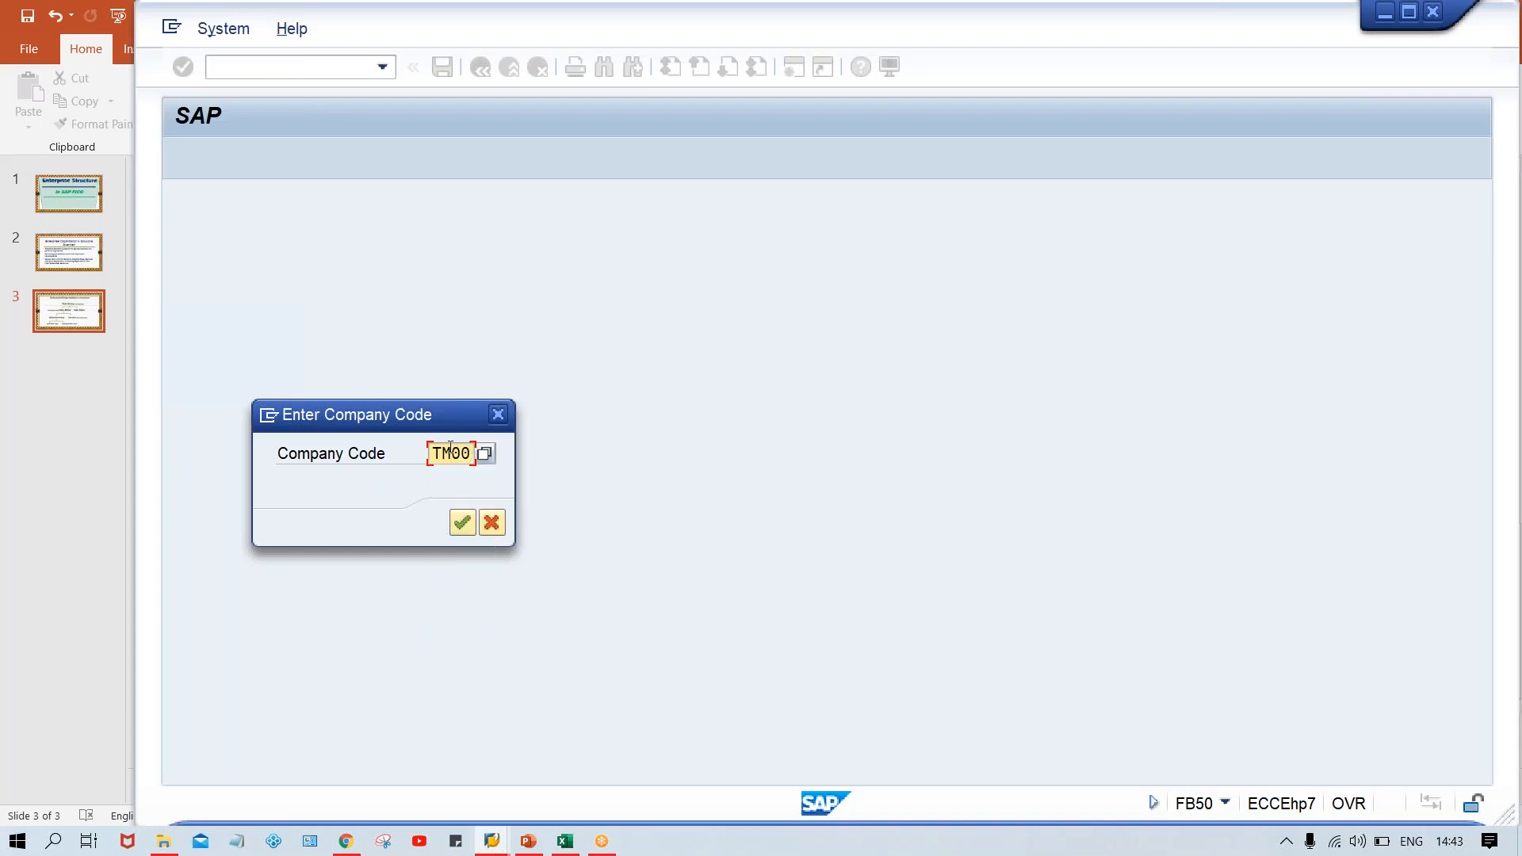
pyautogui.press('Return')
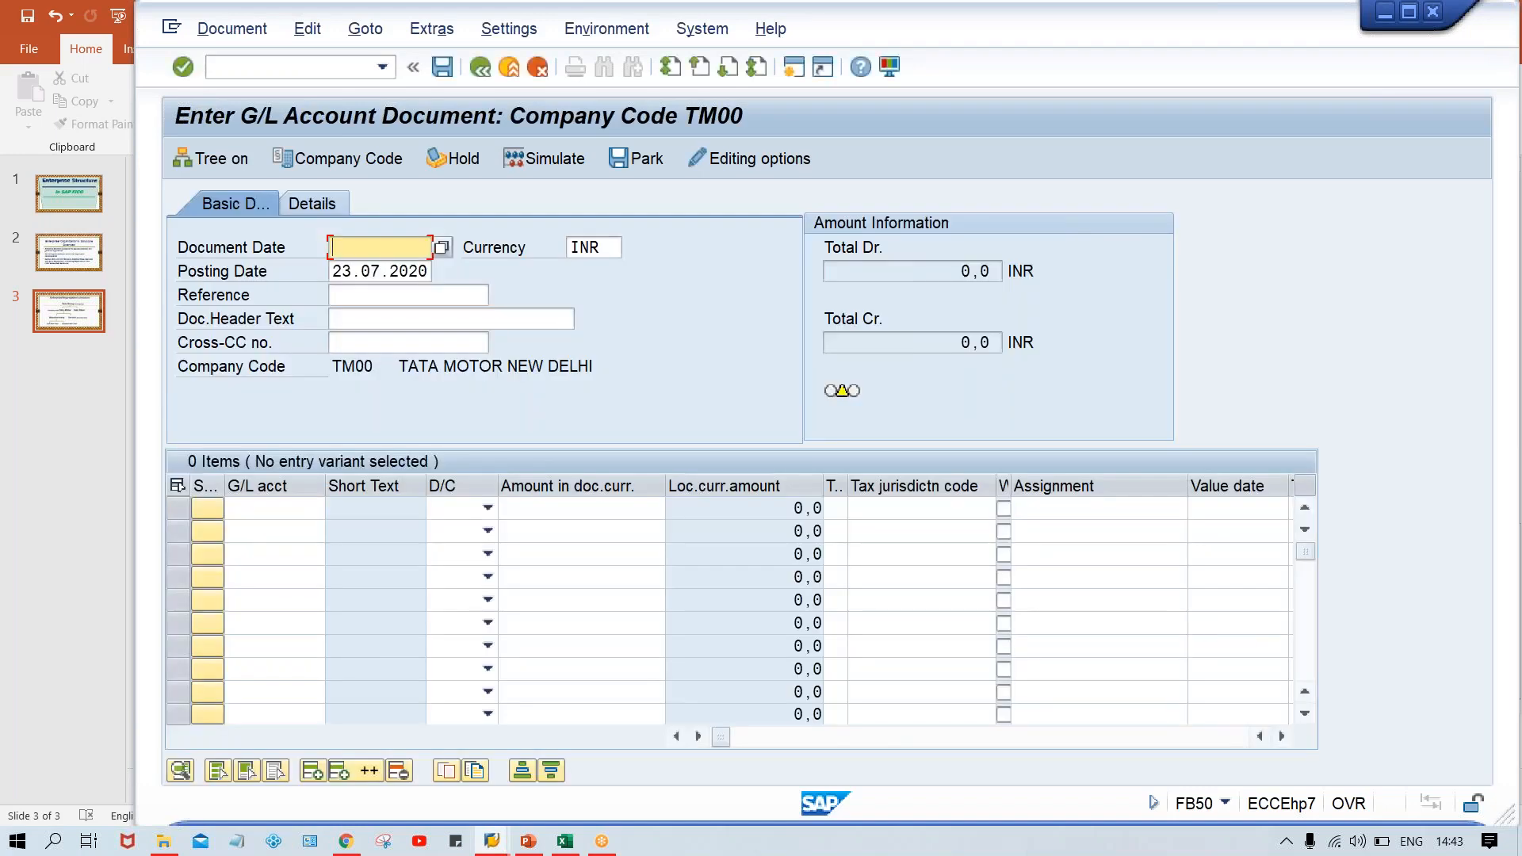
# Step: Examine the company code and its name in the document's basic data, dismissing the browser notification
pyautogui.moveTo(400, 365); pyautogui.dragTo(608, 371)
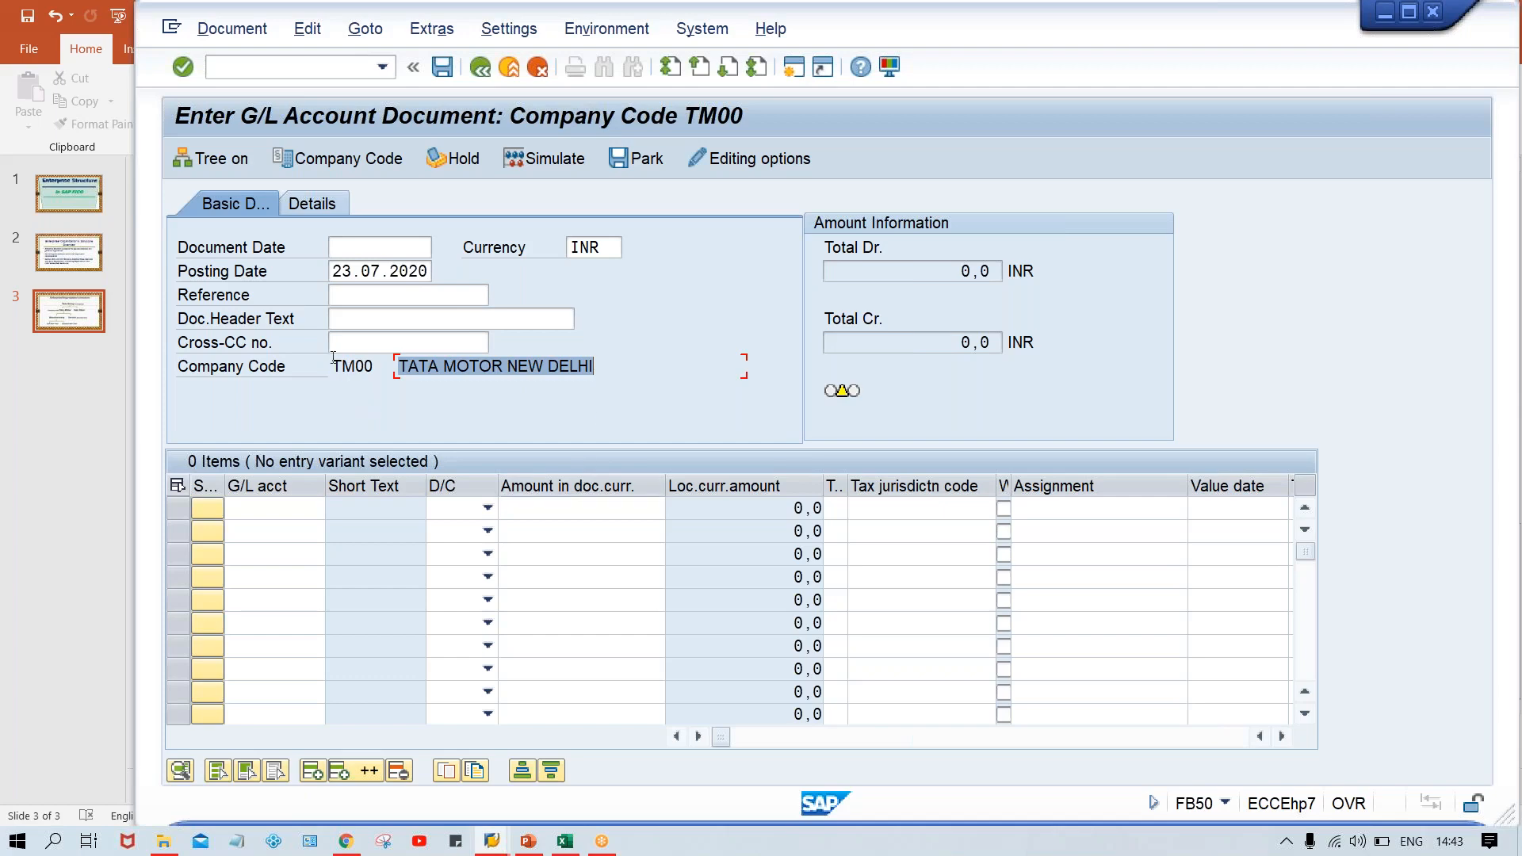
pyautogui.moveTo(333, 361); pyautogui.dragTo(380, 365)
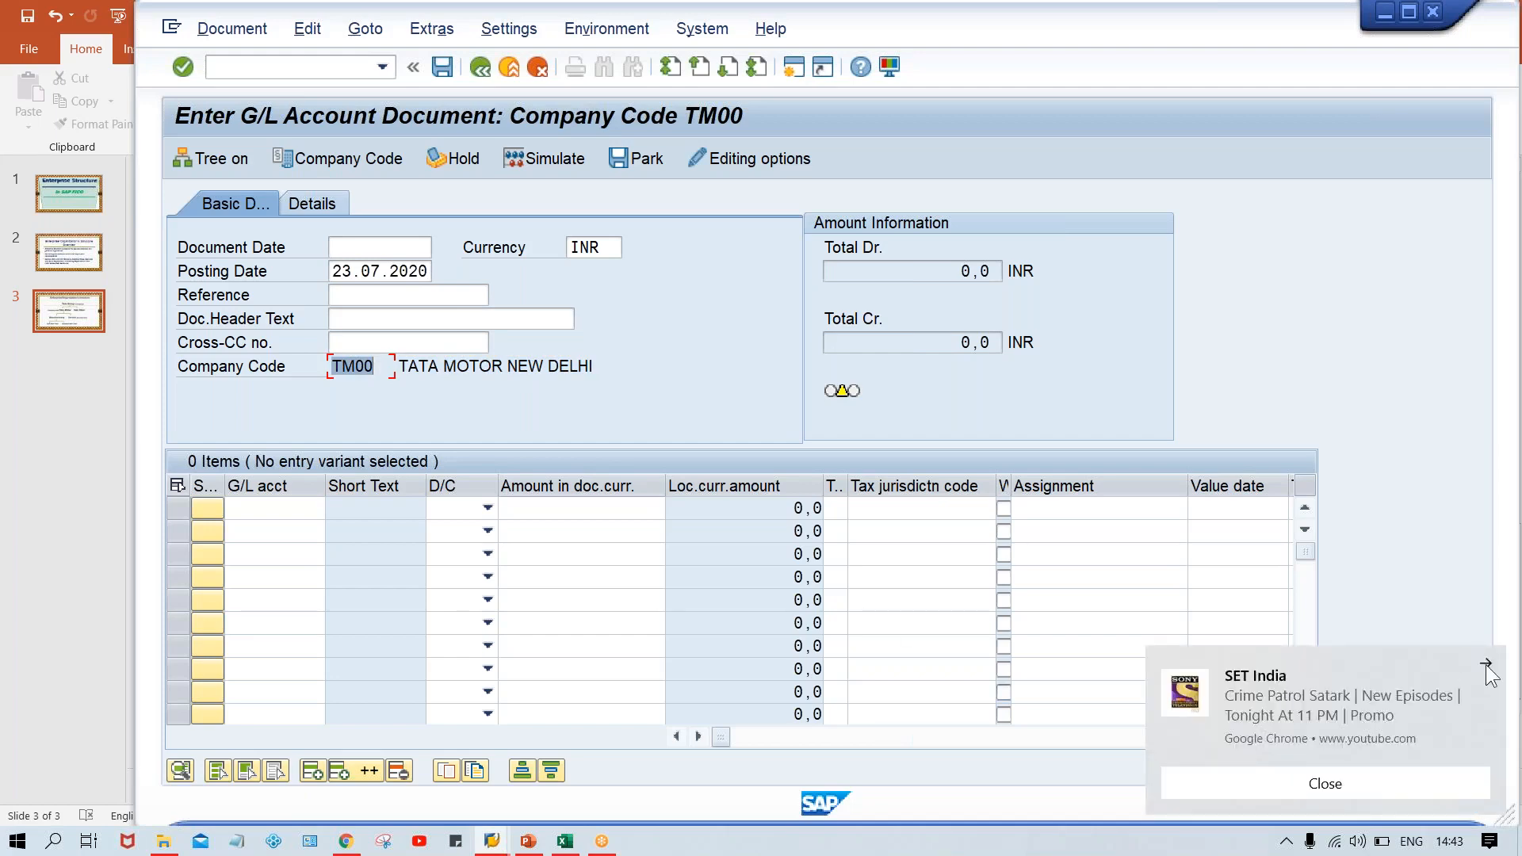
pyautogui.click(1489, 666)
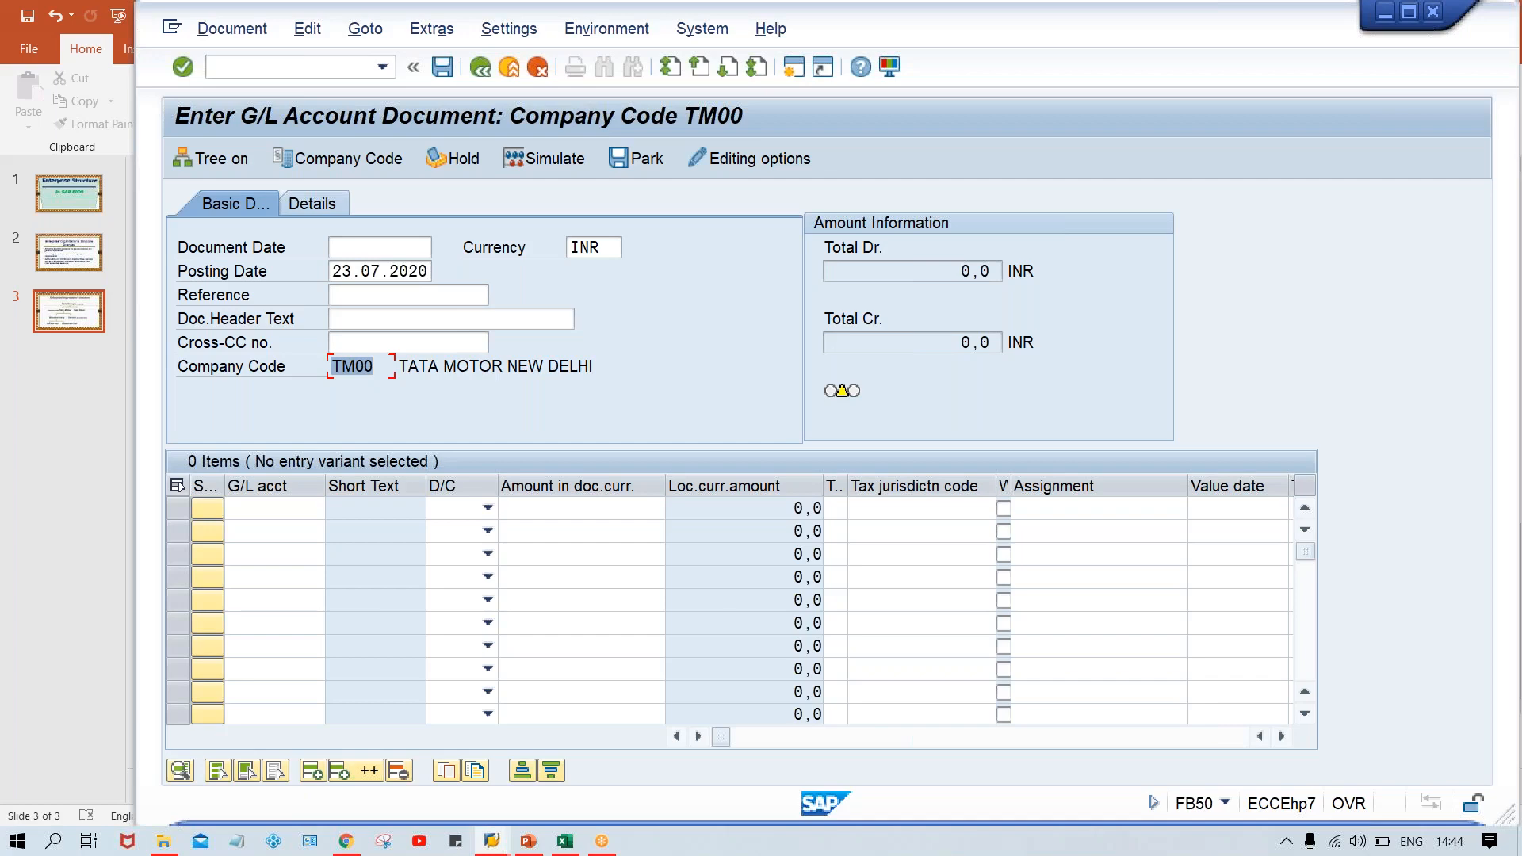
pyautogui.click(382, 311)
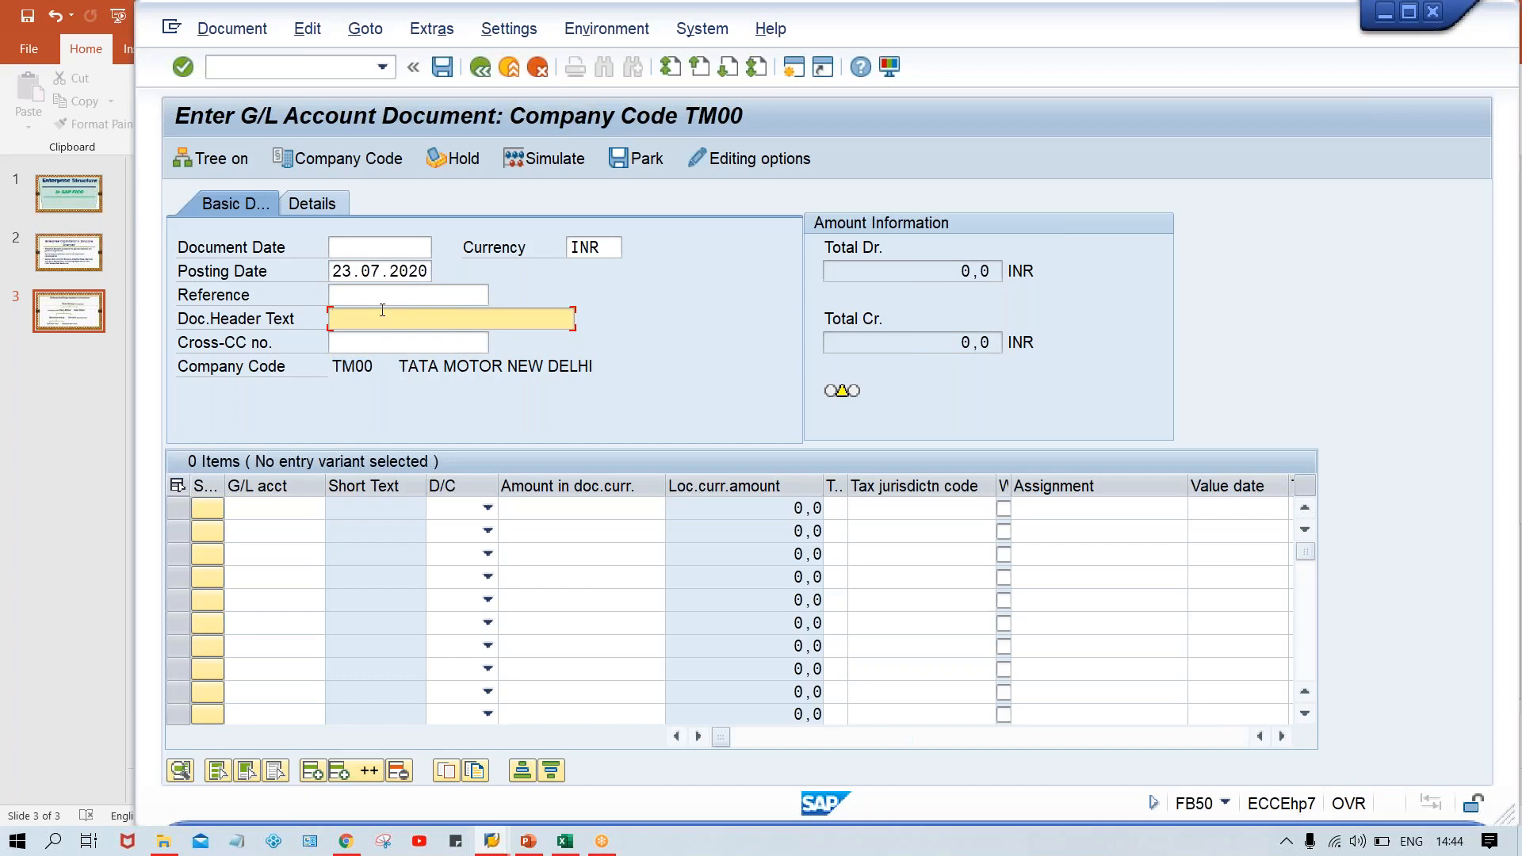